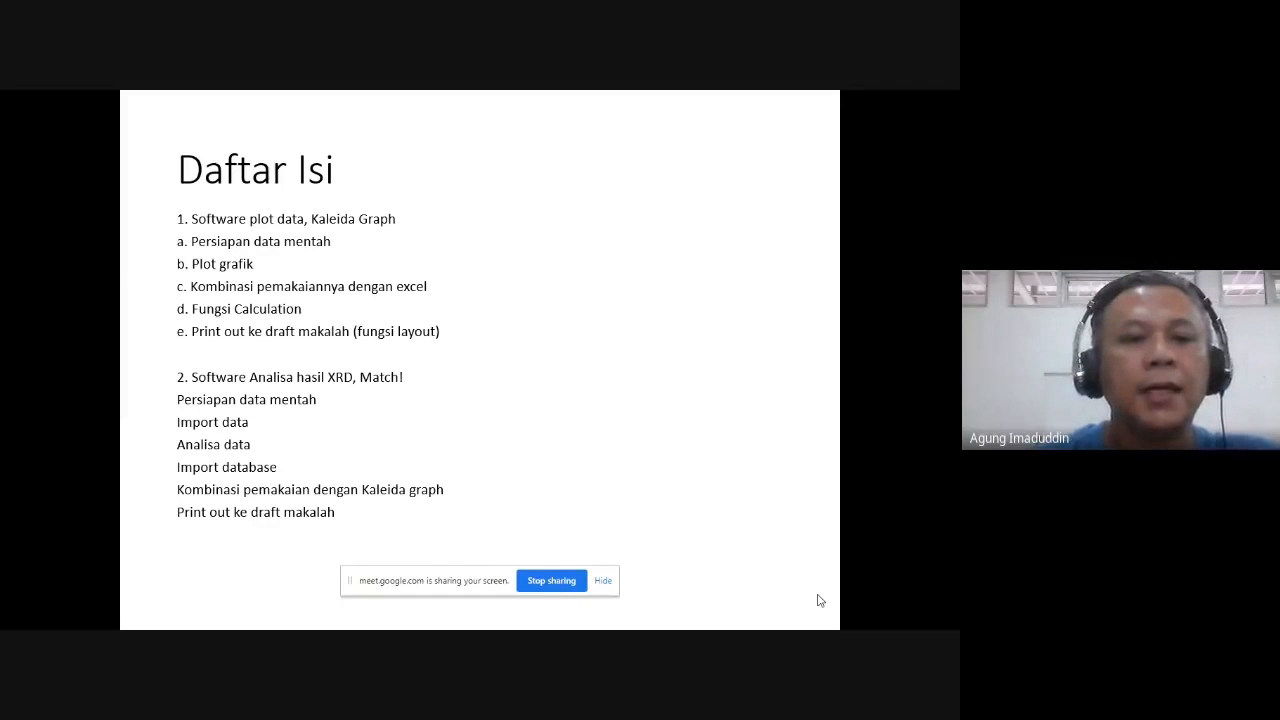
Advance through the Kaleida Graph and Match! slides, end the slide show, and switch to KaleidaGraph.
{"action": "left_click", "coordinate": [821, 601]}
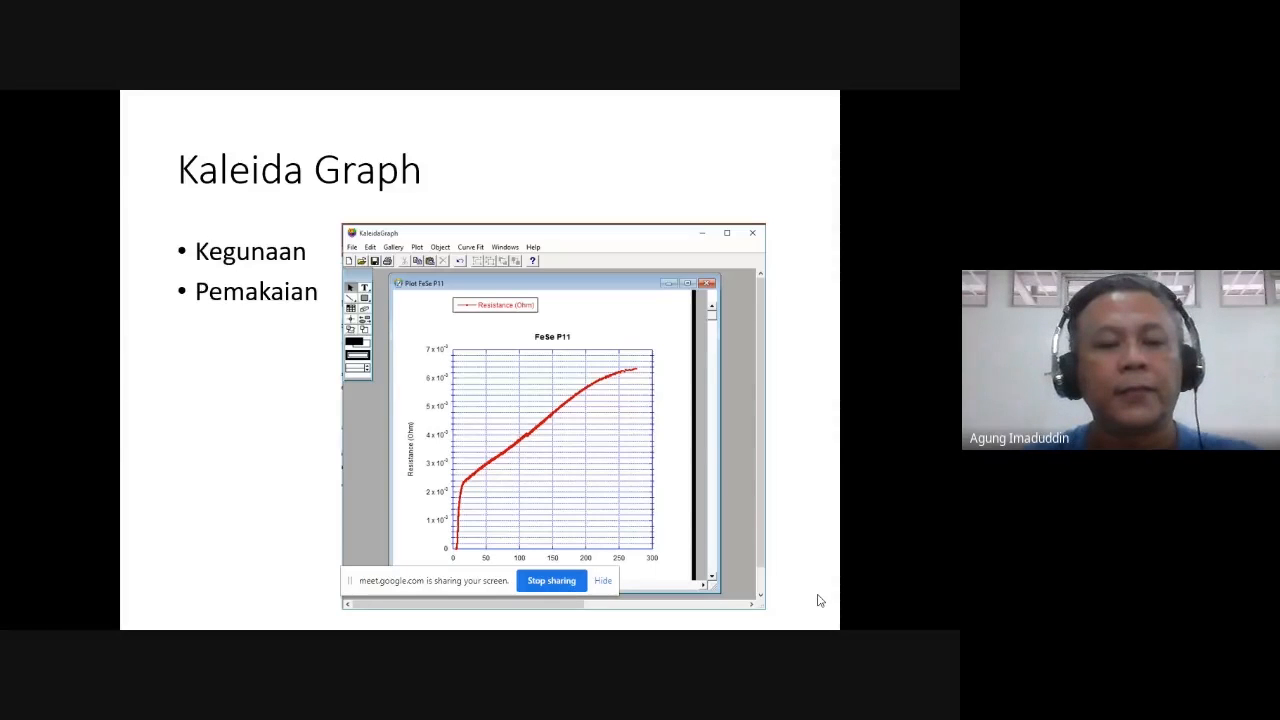
{"action": "key", "text": "Right"}
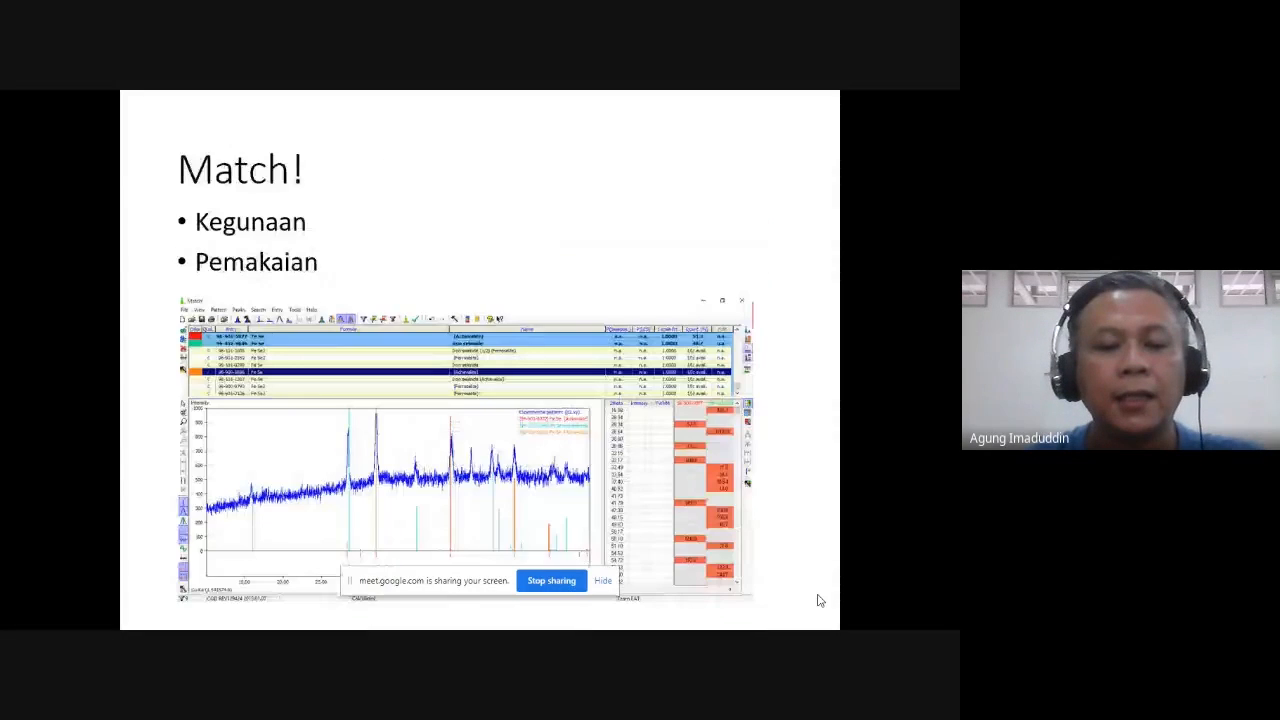
{"action": "key", "text": "Escape"}
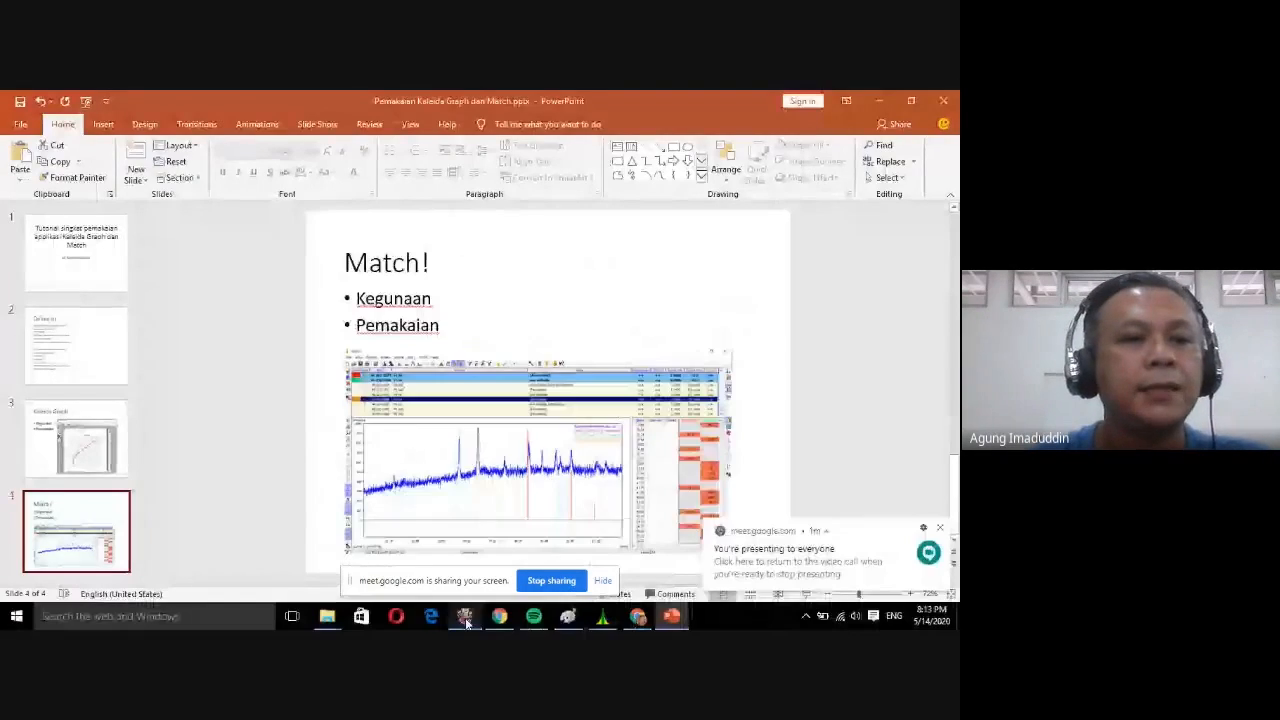
{"action": "left_click", "coordinate": [465, 618]}
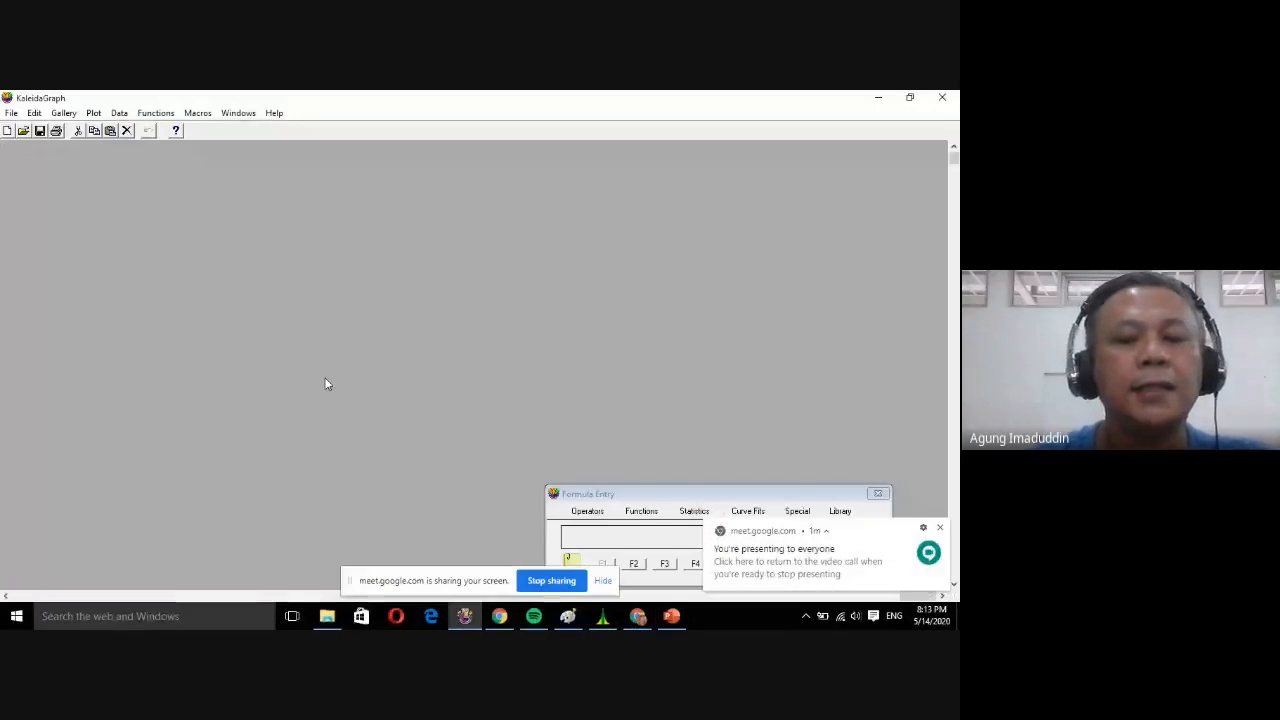
{"action": "left_click", "coordinate": [12, 113]}
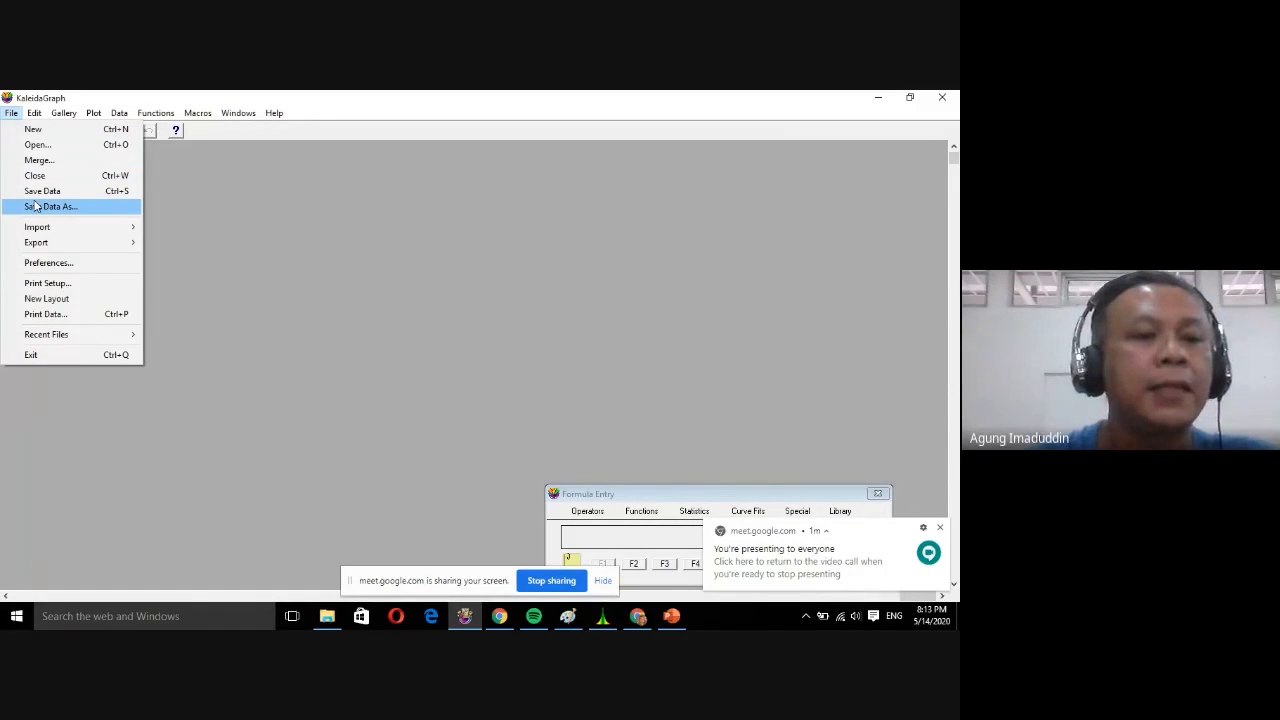
{"action": "left_click", "coordinate": [36, 144]}
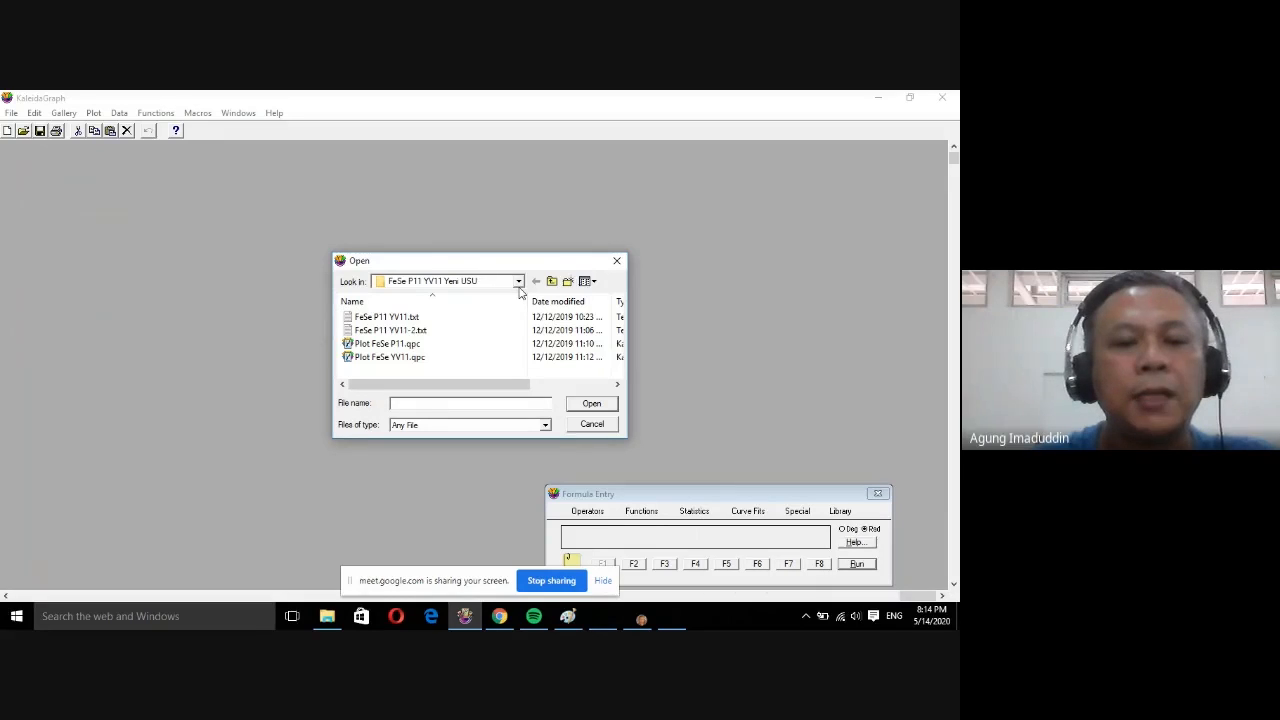
{"action": "left_click", "coordinate": [418, 318]}
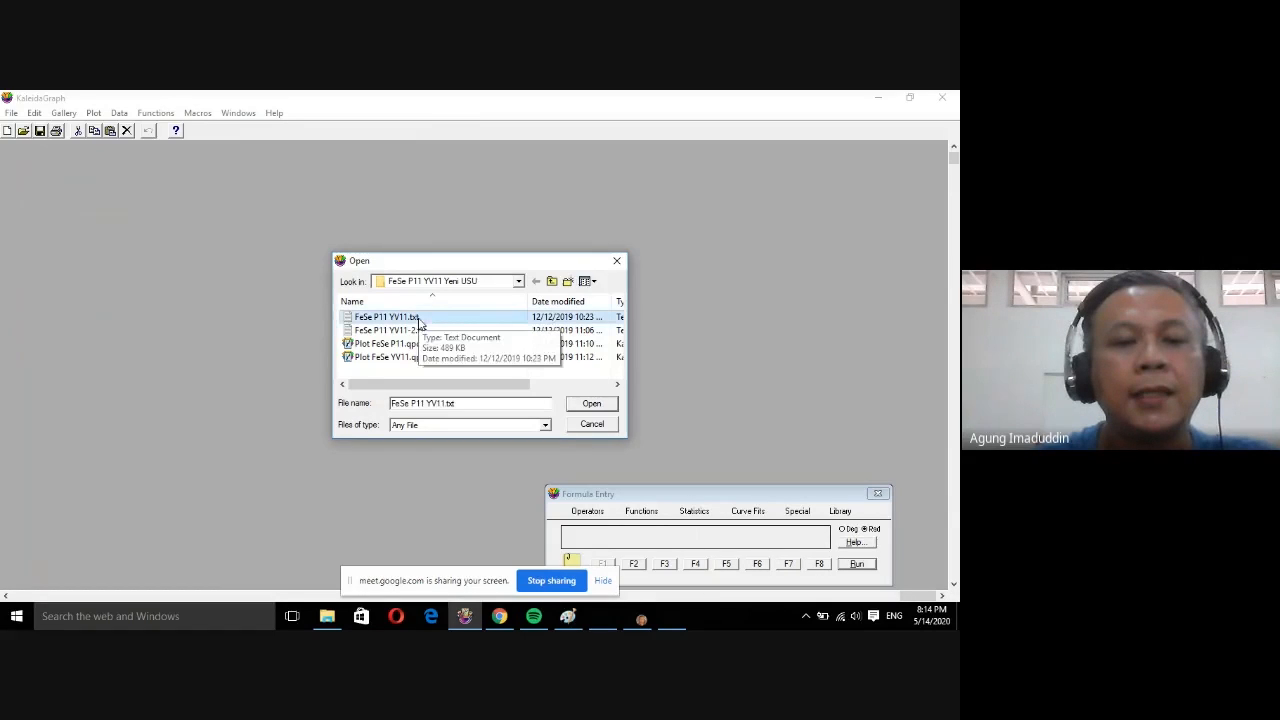
{"action": "left_click", "coordinate": [420, 330]}
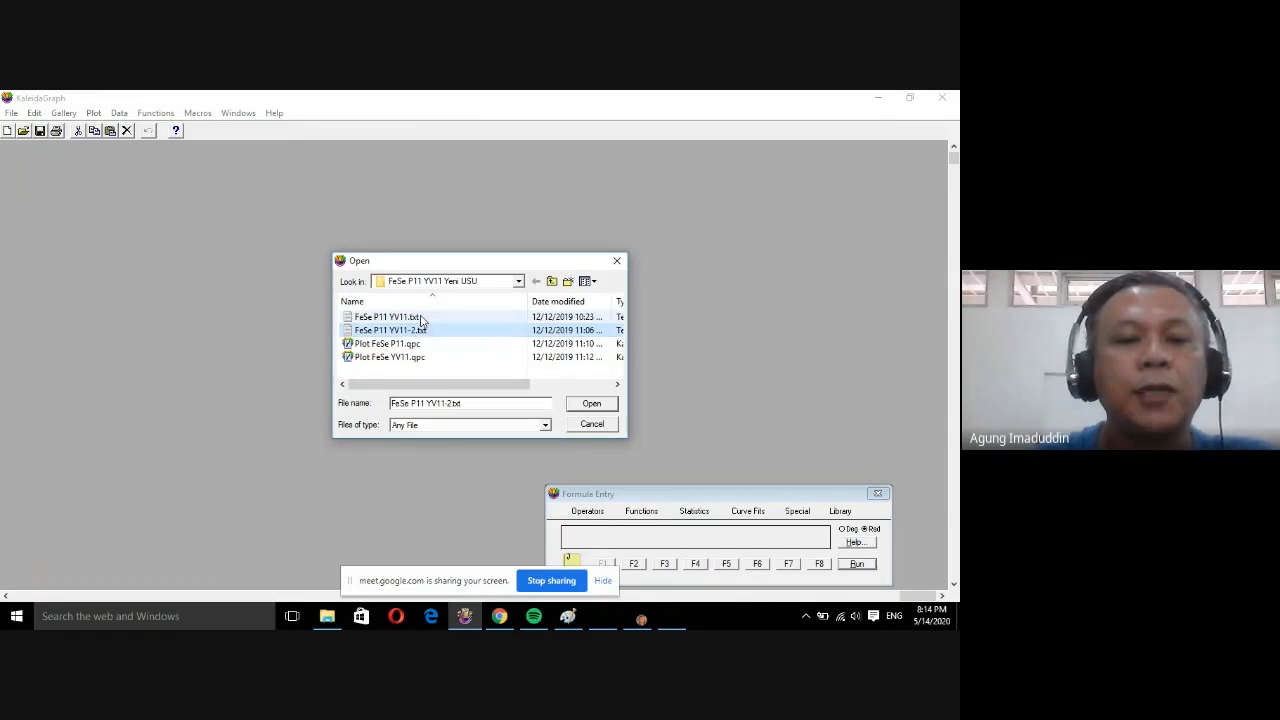
{"action": "left_click", "coordinate": [420, 317]}
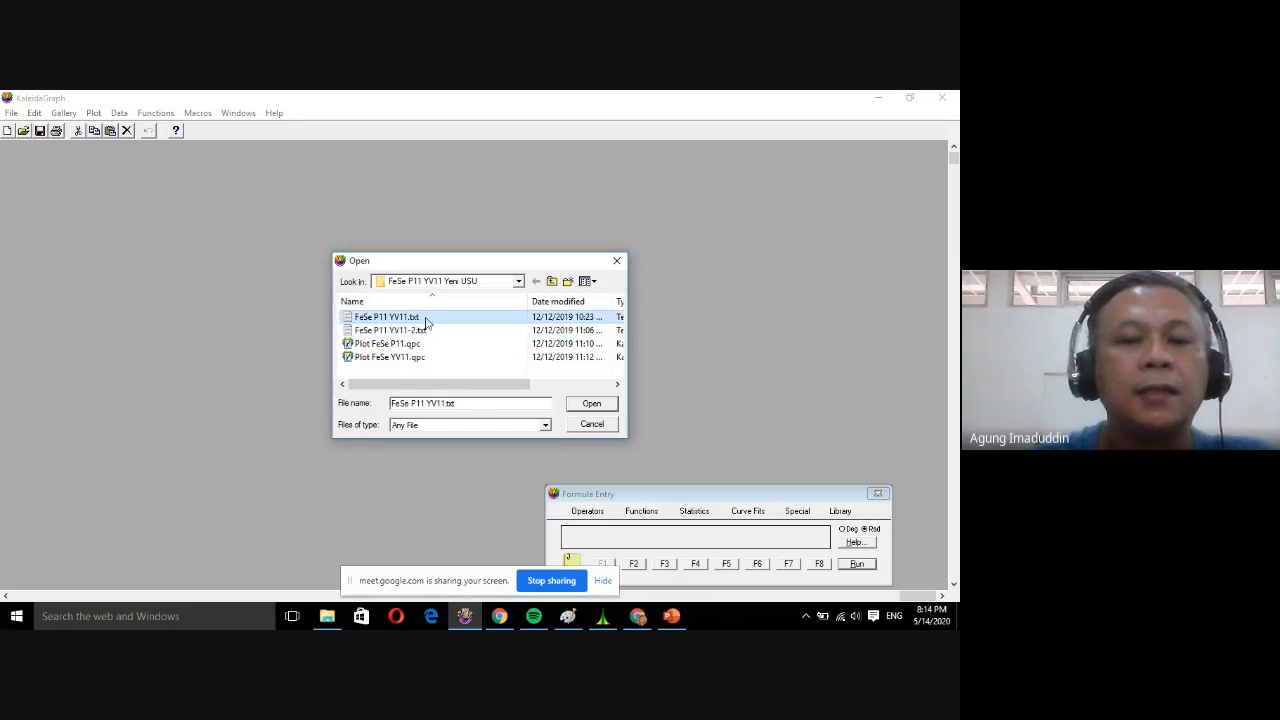
{"action": "left_click", "coordinate": [426, 330]}
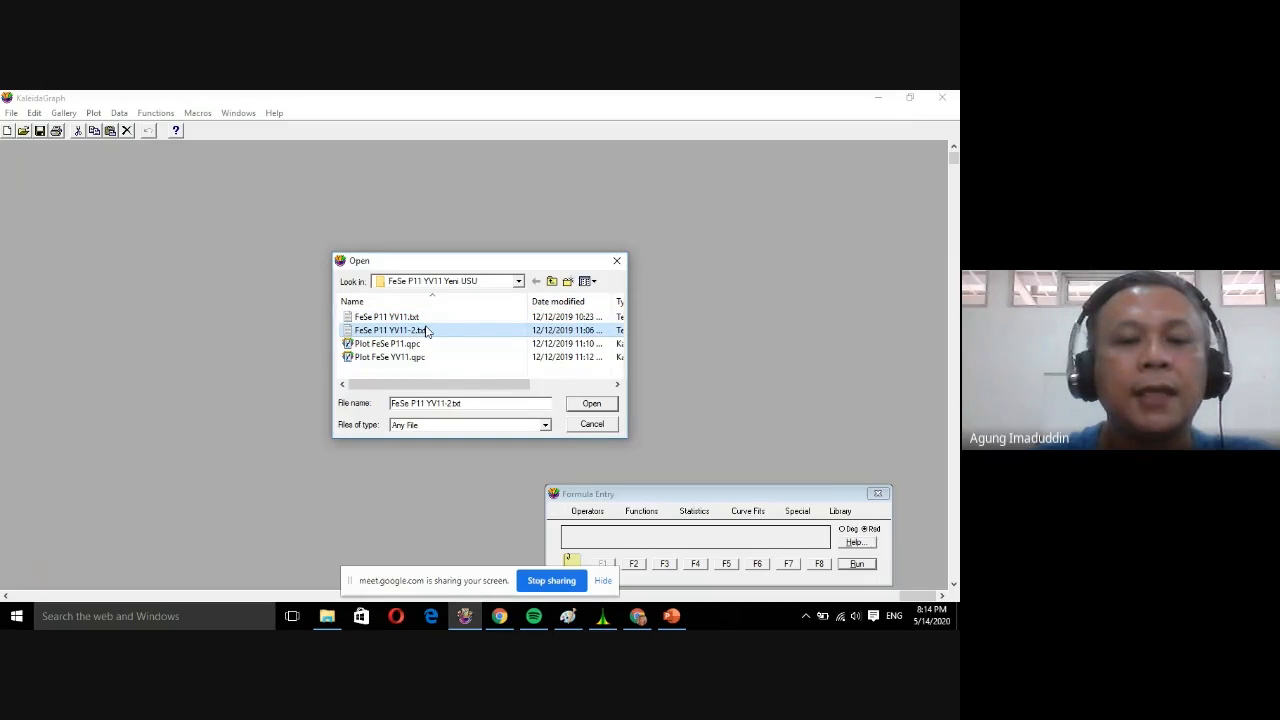
{"action": "left_click", "coordinate": [427, 318]}
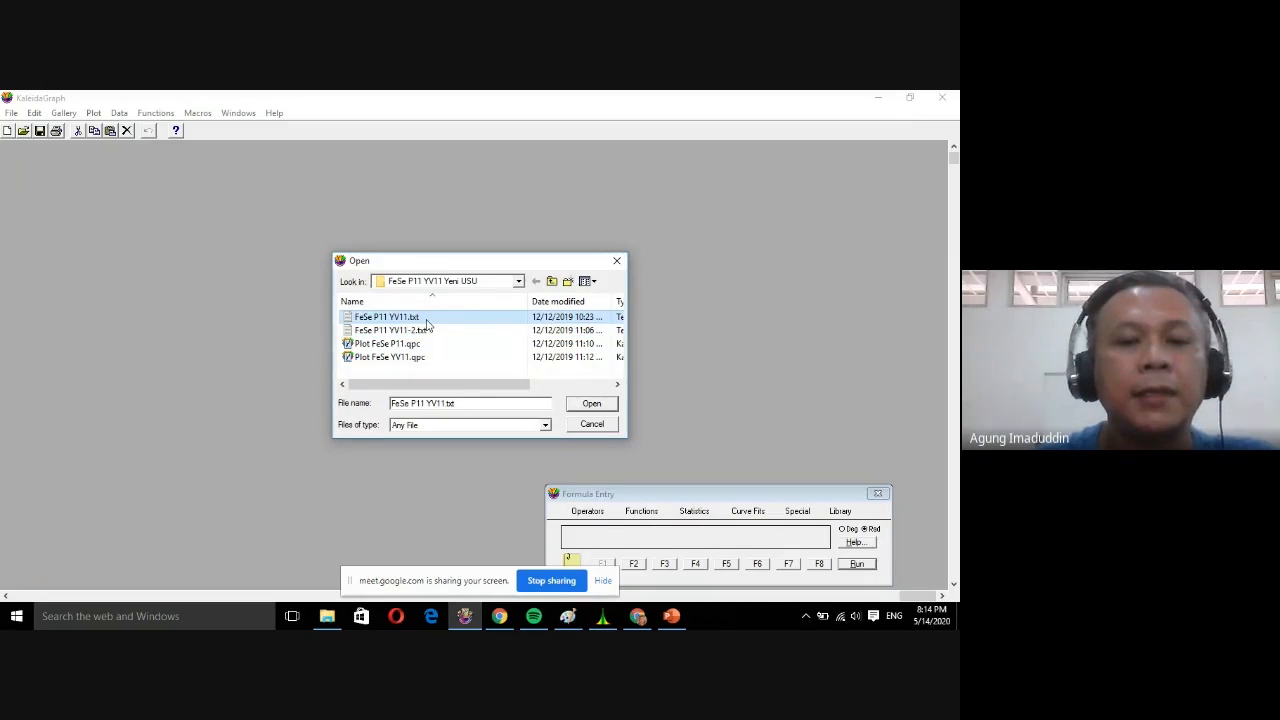
{"action": "double_click", "coordinate": [427, 318]}
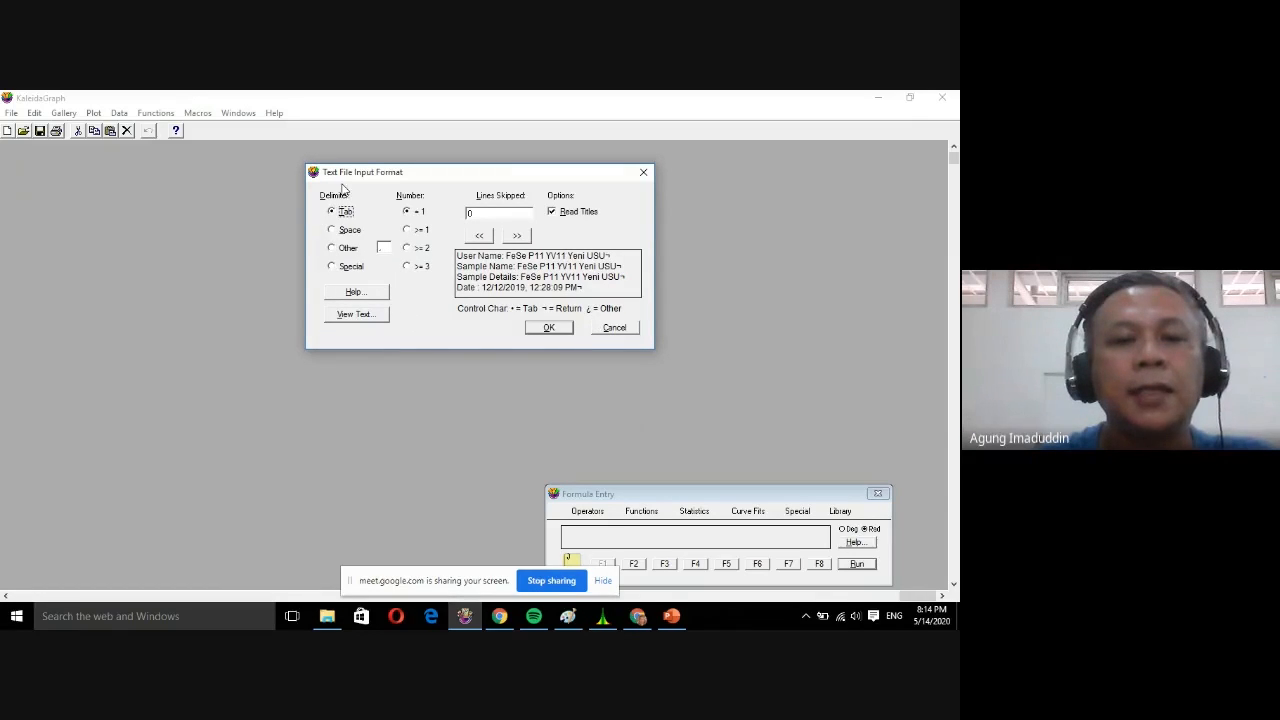
{"action": "left_click", "coordinate": [598, 328]}
Choose the text file FeSe P11 YV11.txt as the data file to open.
{"action": "left_click", "coordinate": [11, 113]}
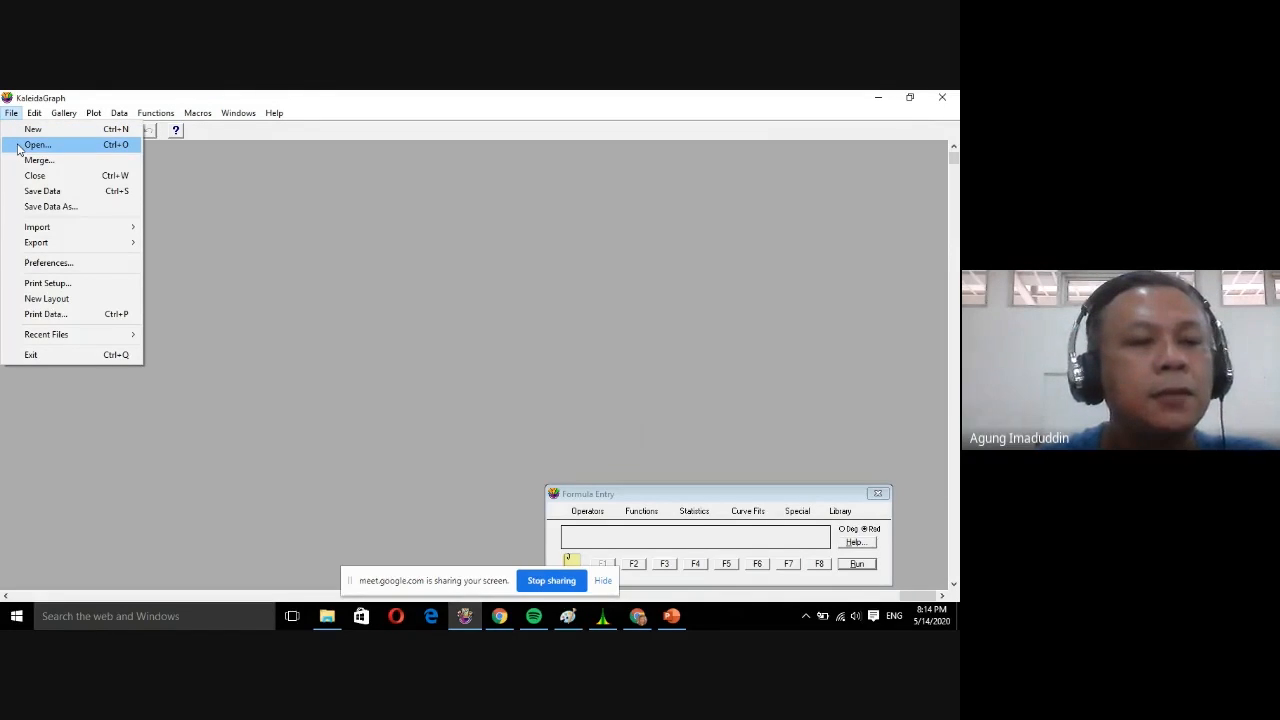
{"action": "left_click", "coordinate": [18, 150]}
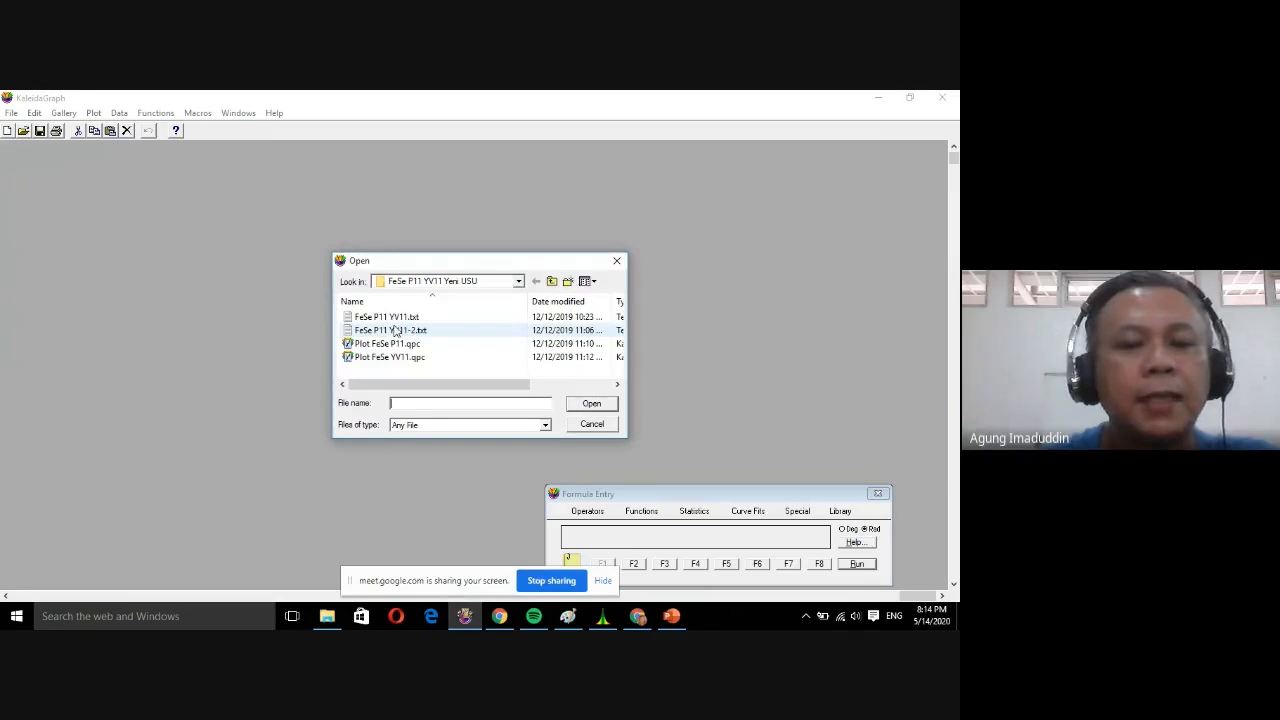
{"action": "left_click", "coordinate": [397, 319]}
{"action": "double_click", "coordinate": [397, 319]}
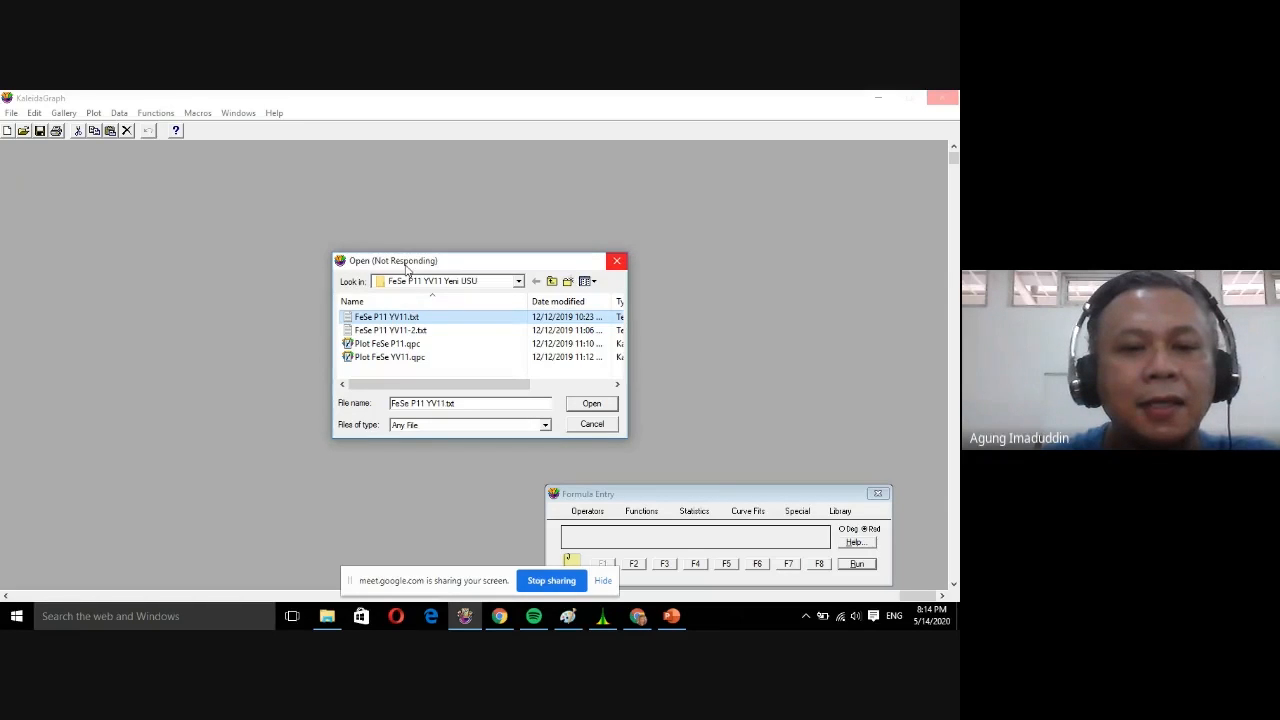
{"action": "left_click_drag", "start_coordinate": [406, 268], "coordinate": [344, 236]}
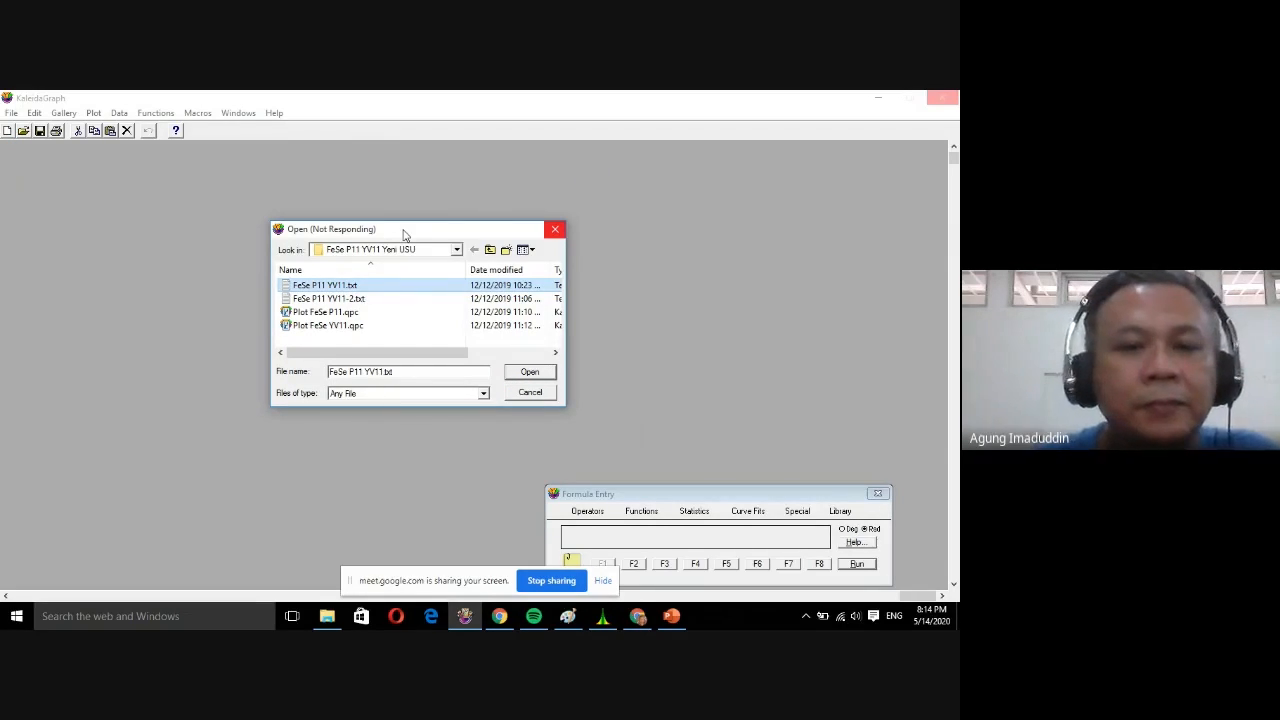
{"action": "left_click_drag", "start_coordinate": [405, 233], "coordinate": [469, 209]}
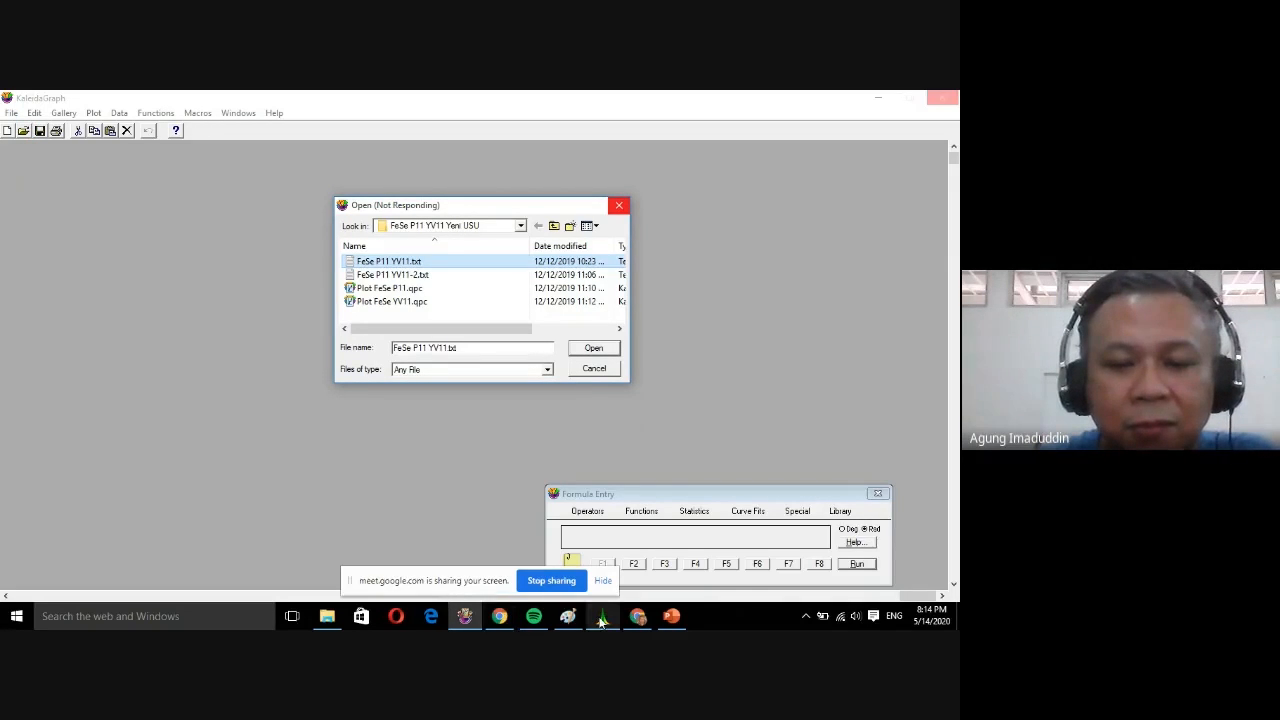
Open FeSe P11 YV11.txt in Notepad to examine its header lines and column titles, then return to KaleidaGraph's file selection.
{"action": "left_click", "coordinate": [327, 616]}
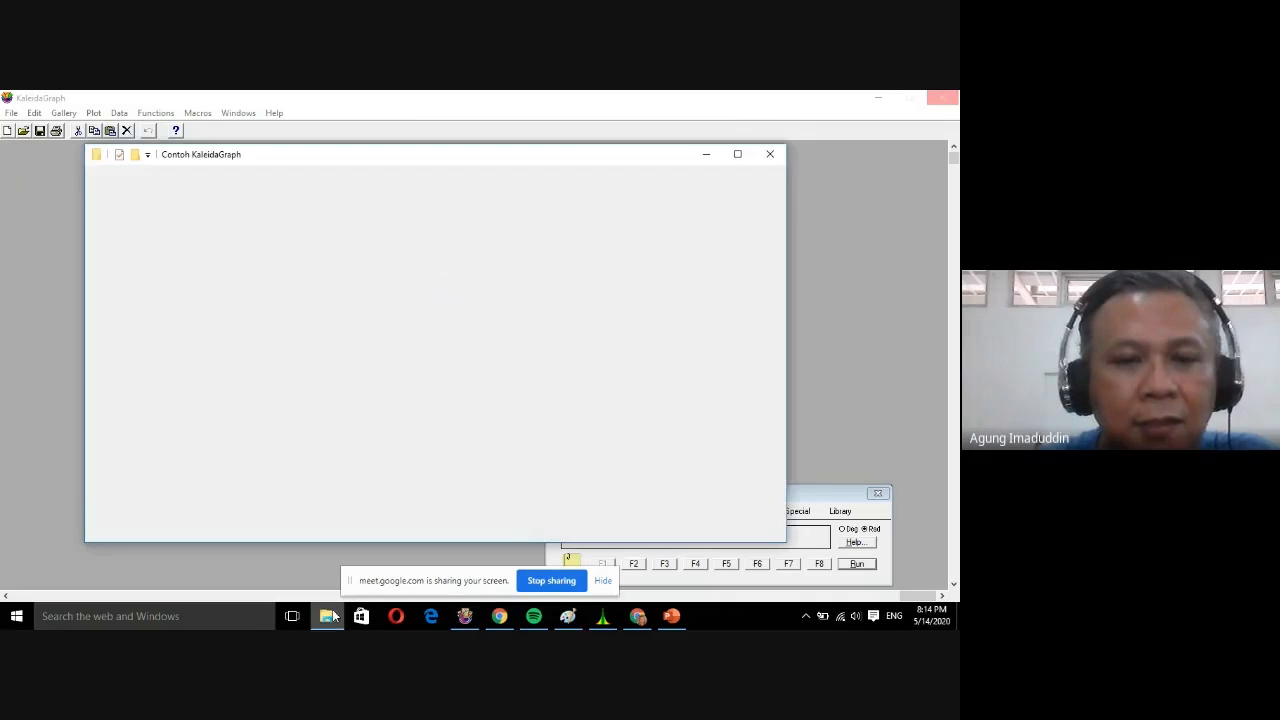
{"action": "double_click", "coordinate": [286, 240]}
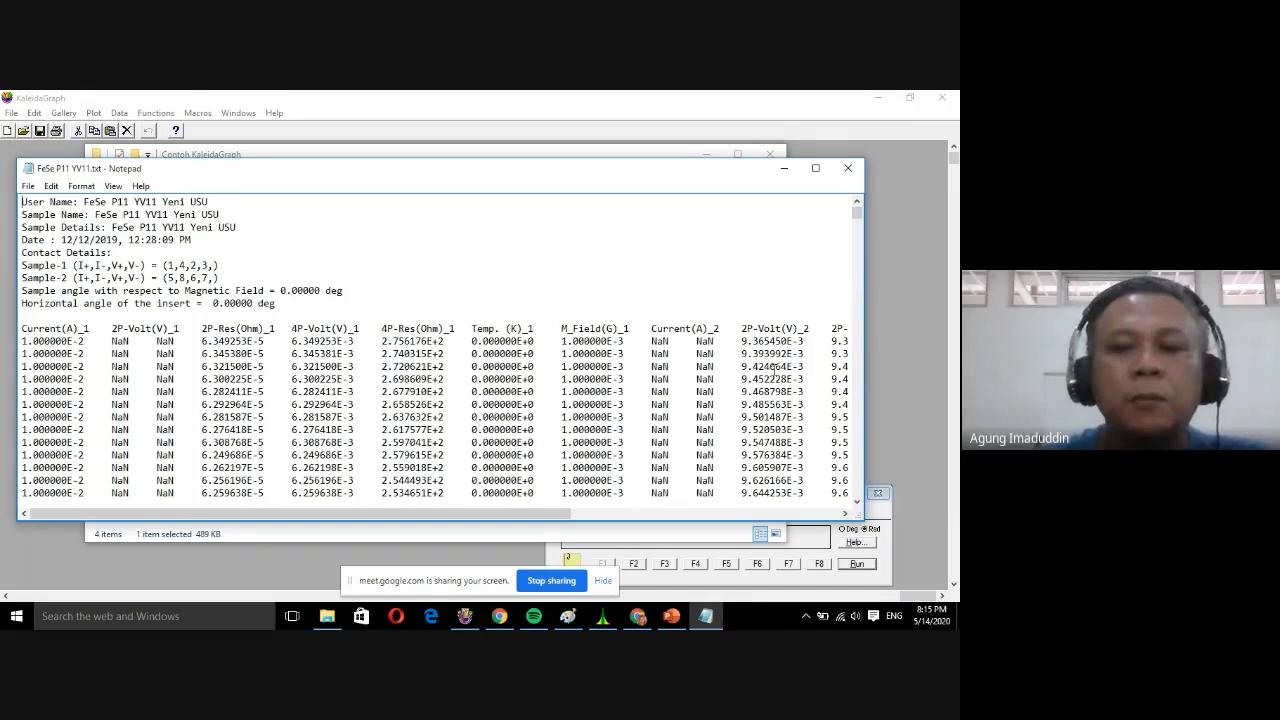
{"action": "left_click_drag", "start_coordinate": [866, 334], "coordinate": [932, 343]}
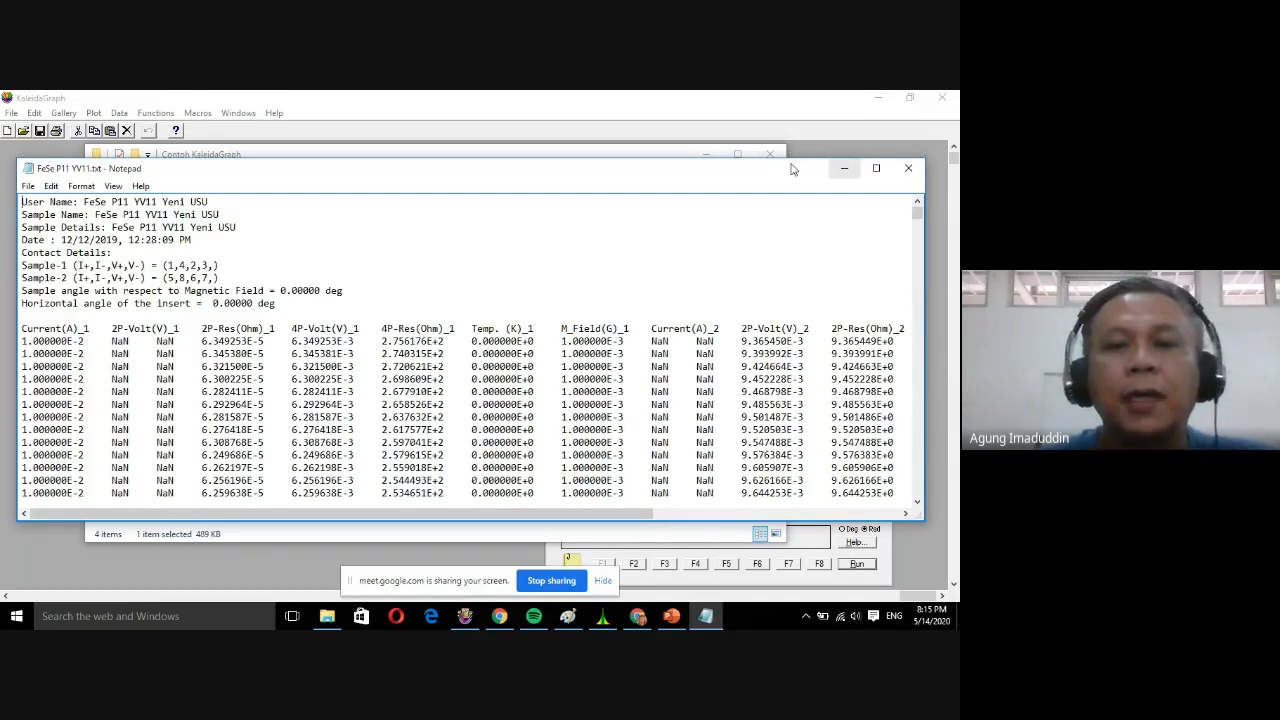
{"action": "left_click_drag", "start_coordinate": [765, 172], "coordinate": [783, 320]}
{"action": "left_click", "coordinate": [706, 154]}
{"action": "left_click", "coordinate": [441, 210]}
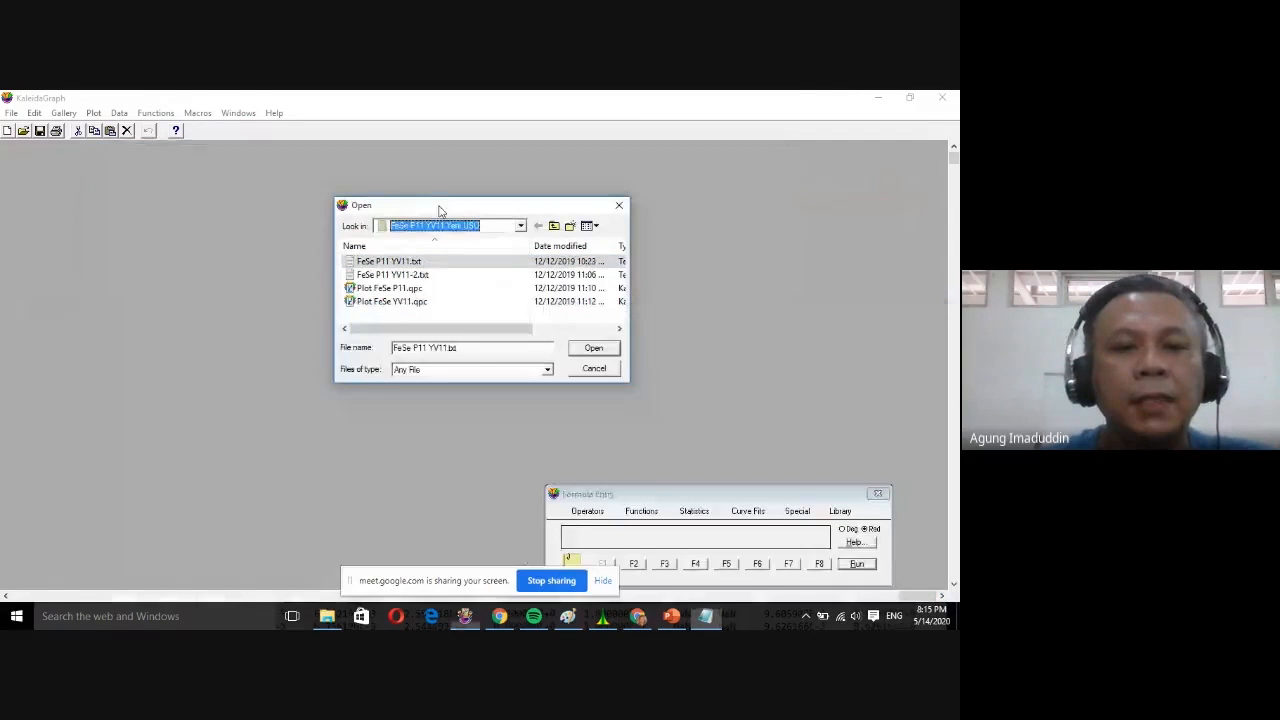
Import FeSe P11 YV11.txt as tab-delimited data, skipping 10 lines and reading the column titles.
{"action": "left_click", "coordinate": [594, 348]}
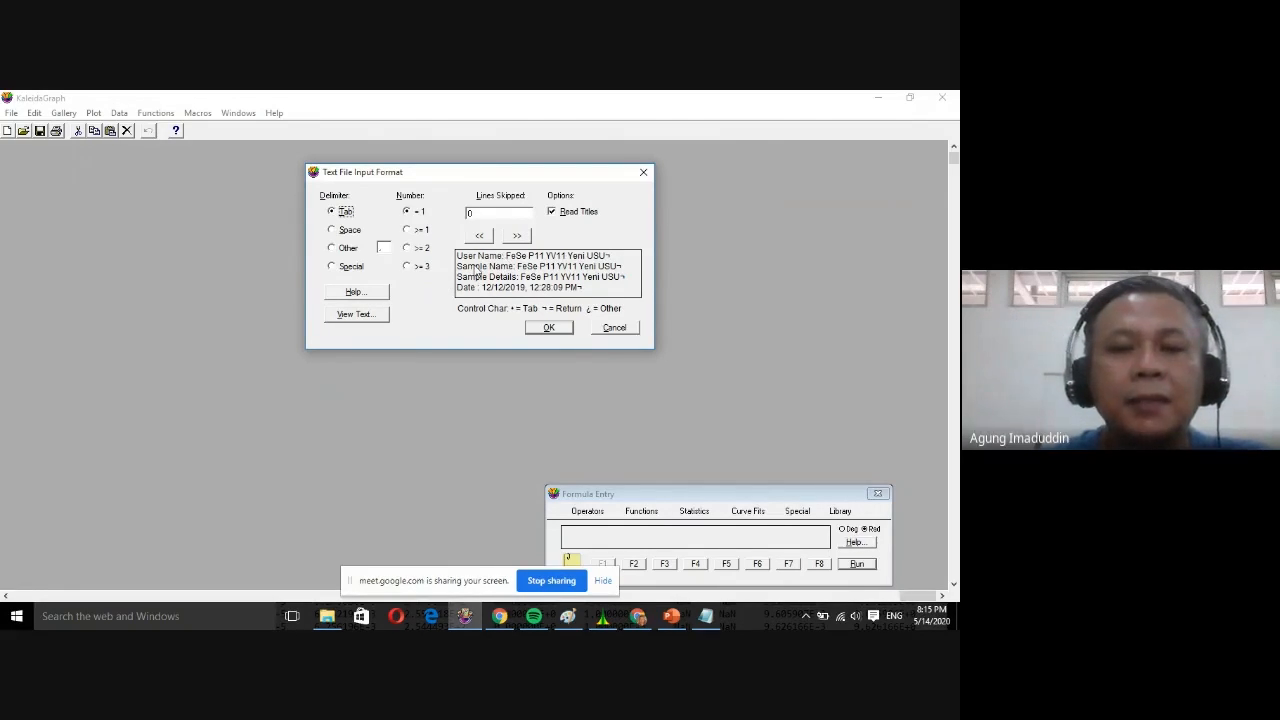
{"action": "double_click", "coordinate": [490, 214]}
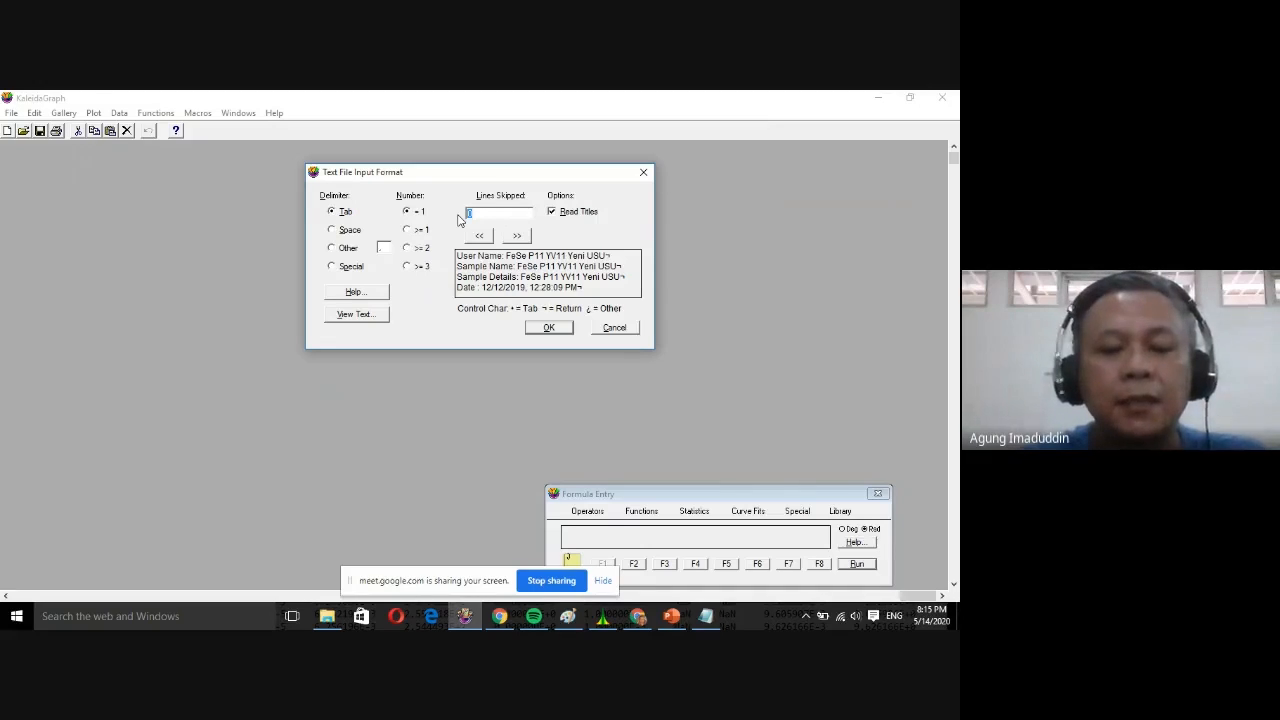
{"action": "type", "text": "10"}
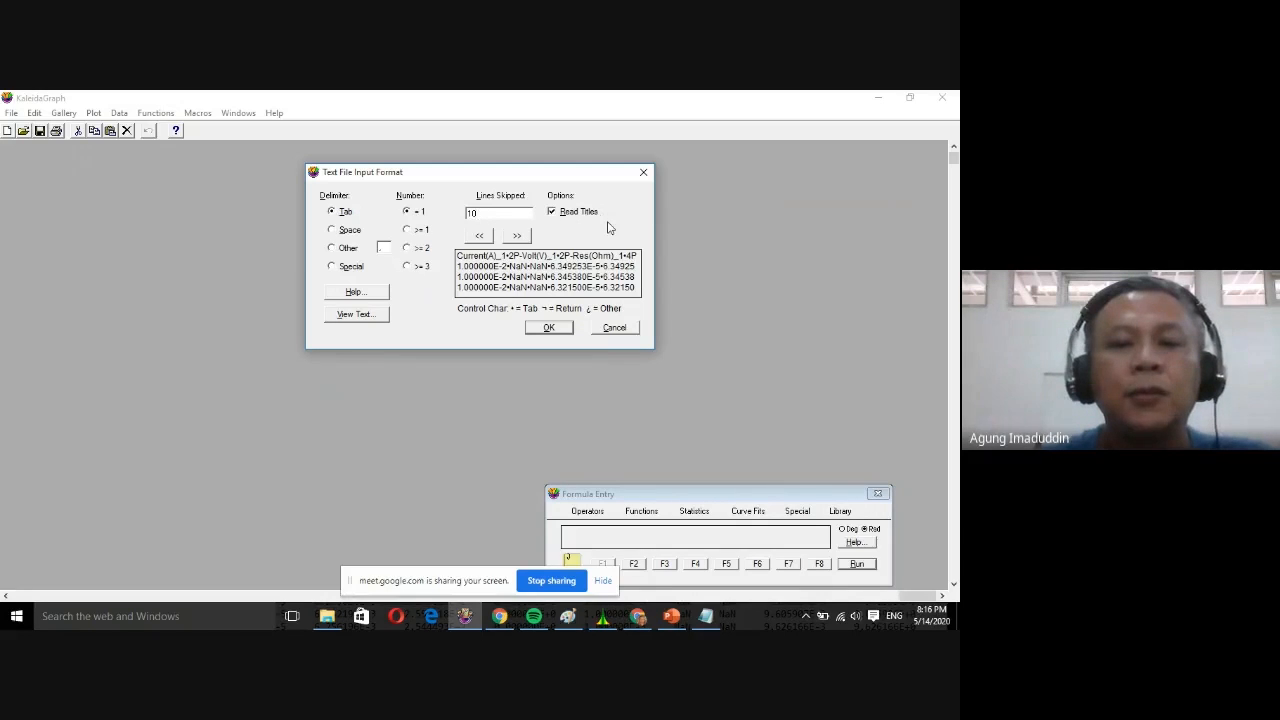
{"action": "left_click", "coordinate": [553, 213]}
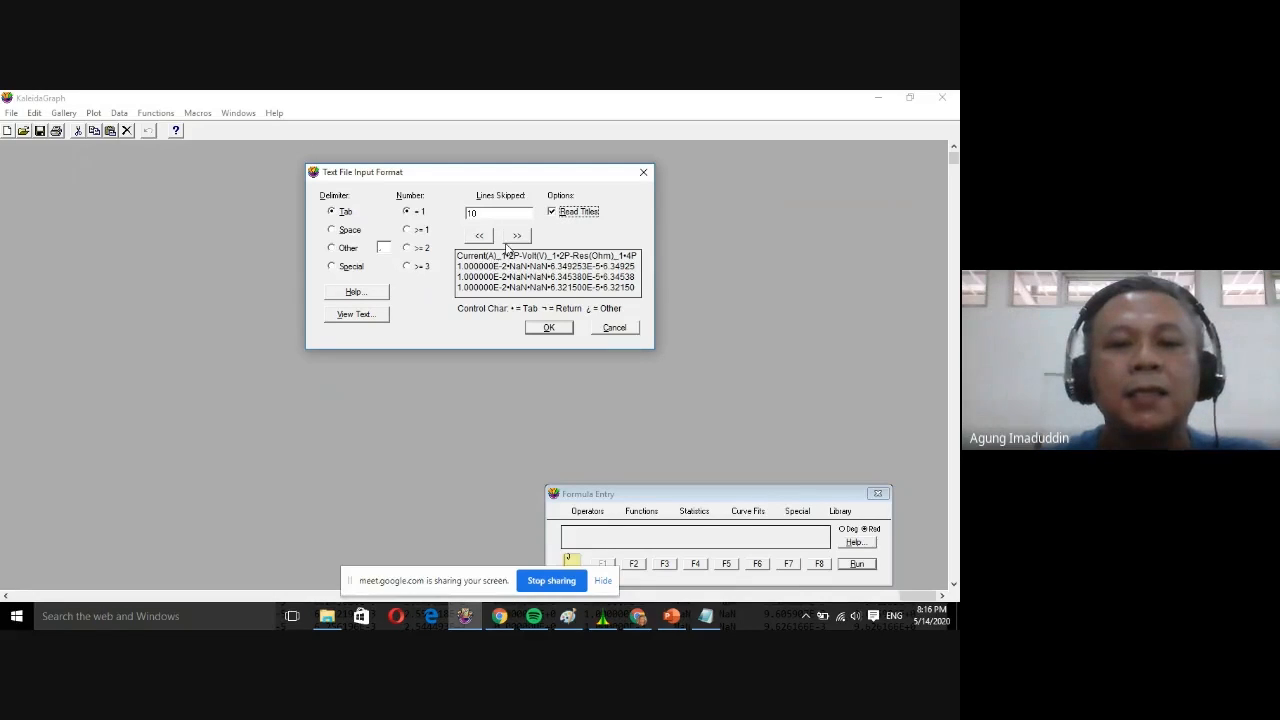
{"action": "left_click", "coordinate": [549, 328]}
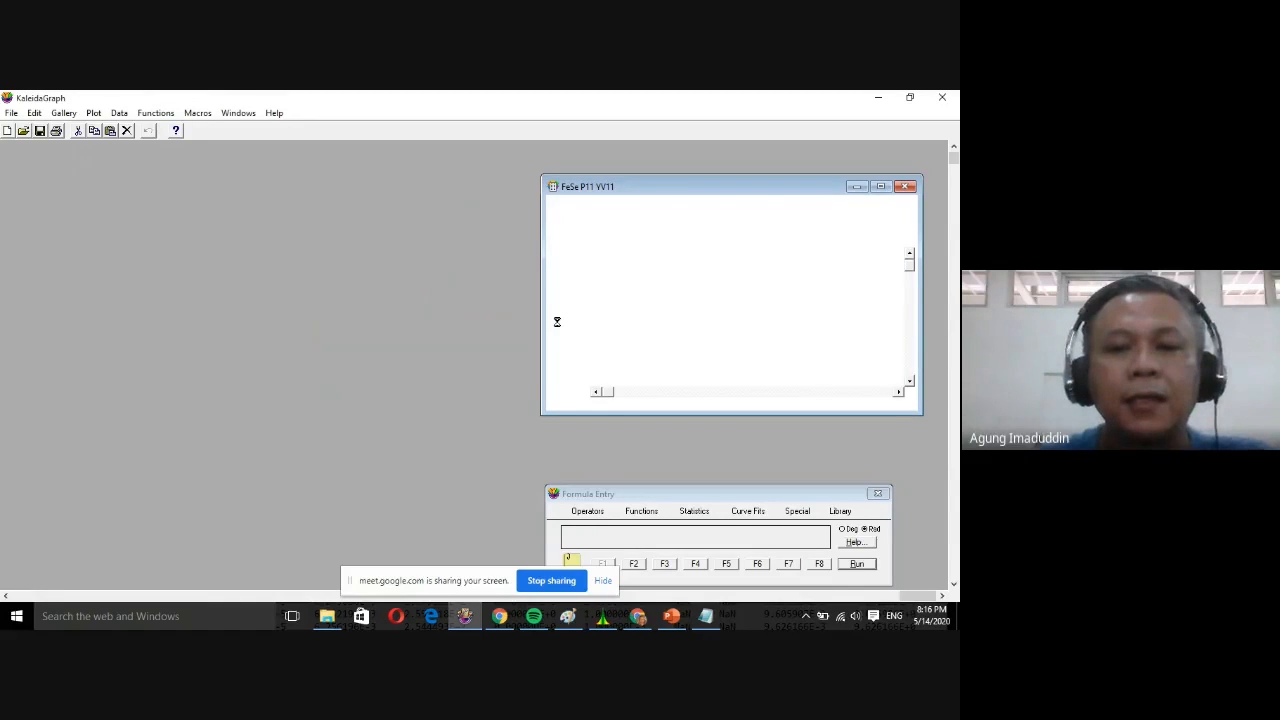
Reposition and enlarge the FeSe P11 YV11 data window, and select the 4P-Res(Ohm)_1 and Temp. (K)_1 columns.
{"action": "left_click_drag", "start_coordinate": [620, 186], "coordinate": [208, 186]}
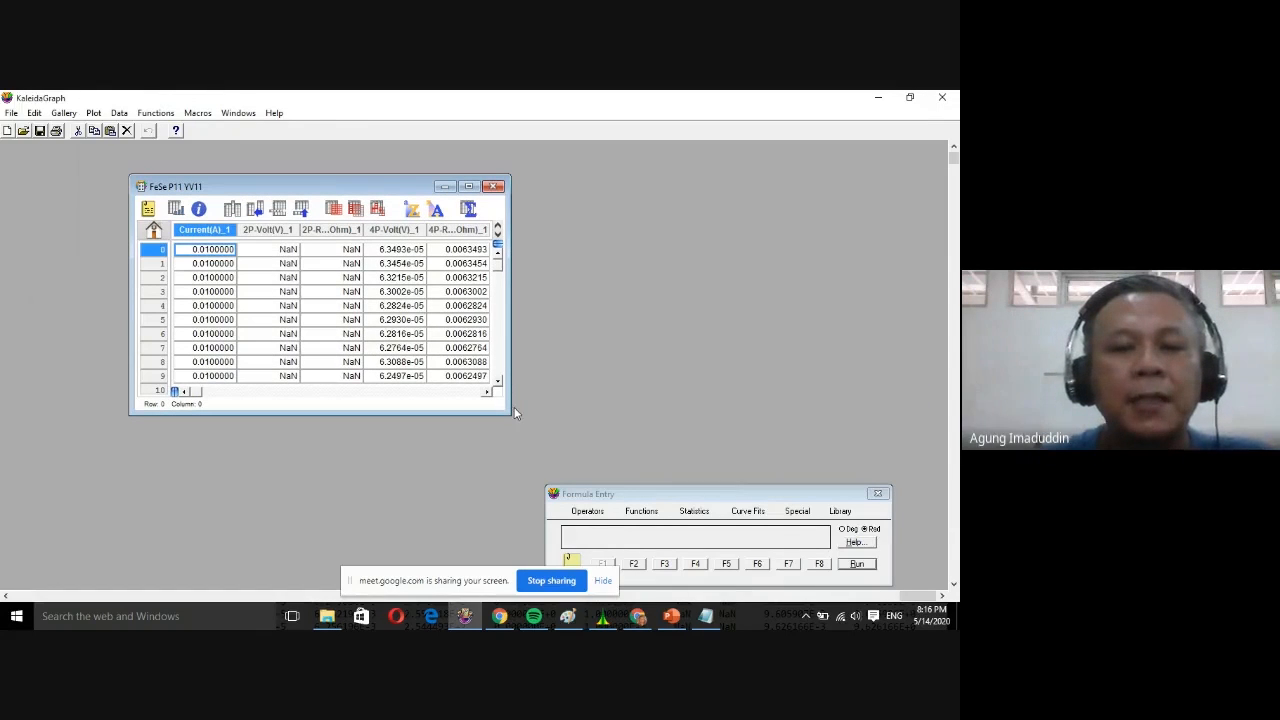
{"action": "left_click_drag", "start_coordinate": [507, 412], "coordinate": [944, 538]}
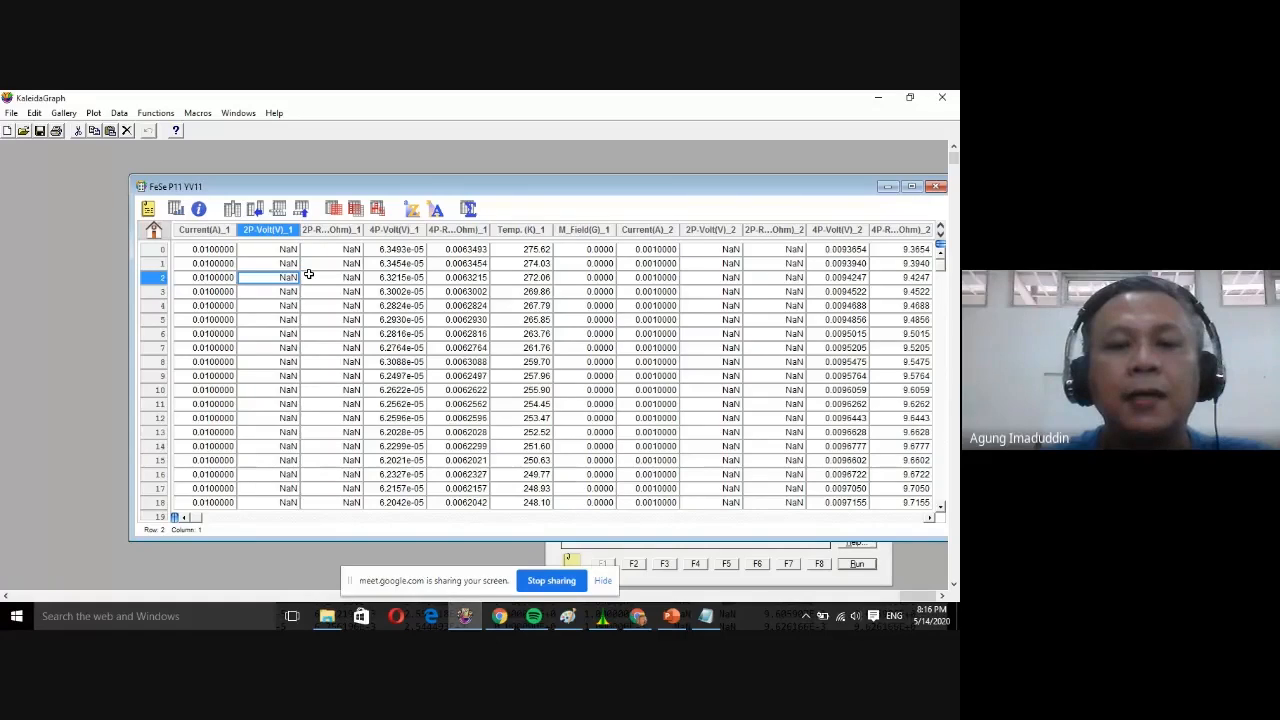
{"action": "left_click", "coordinate": [390, 277]}
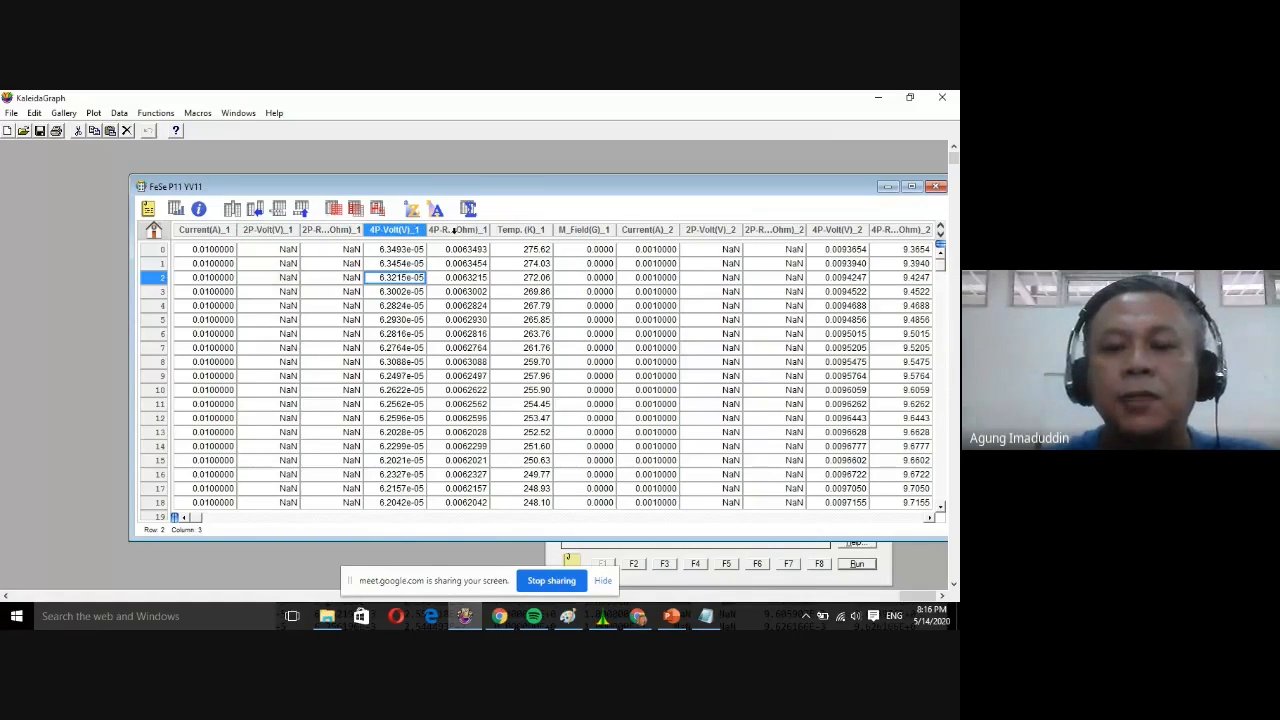
{"action": "left_click", "coordinate": [453, 230]}
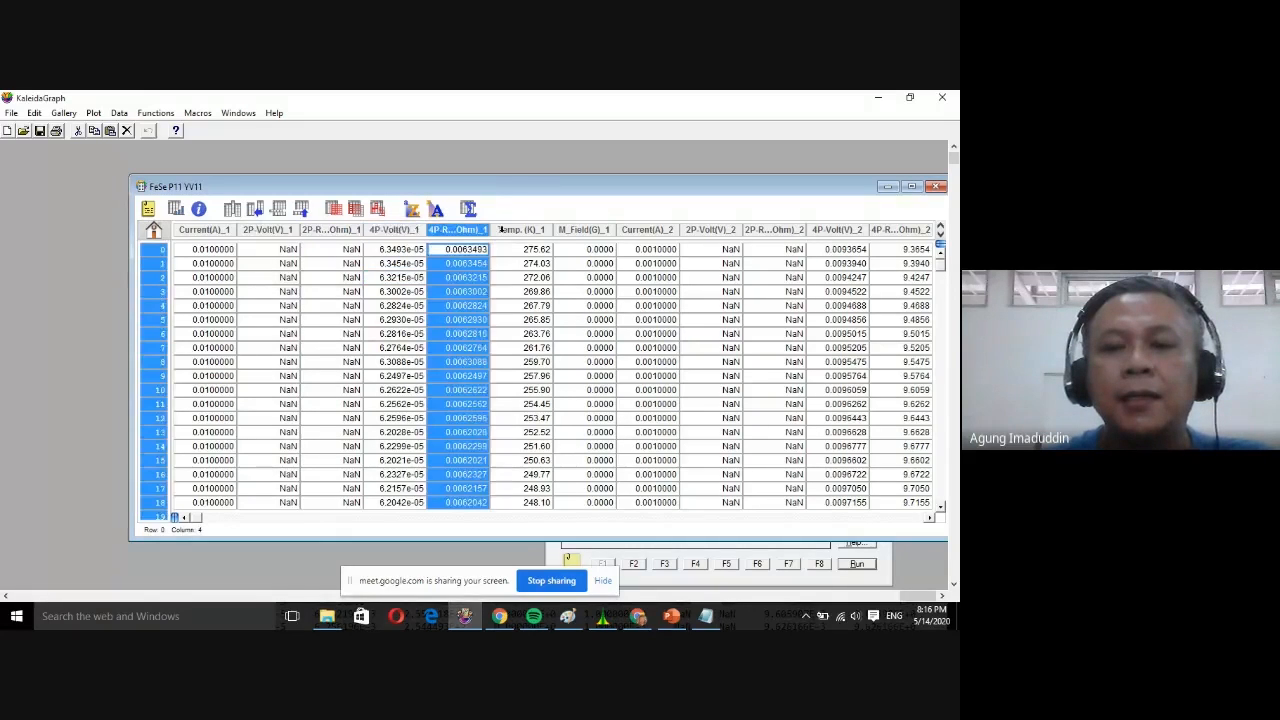
{"action": "left_click", "coordinate": [500, 229], "text": "shift"}
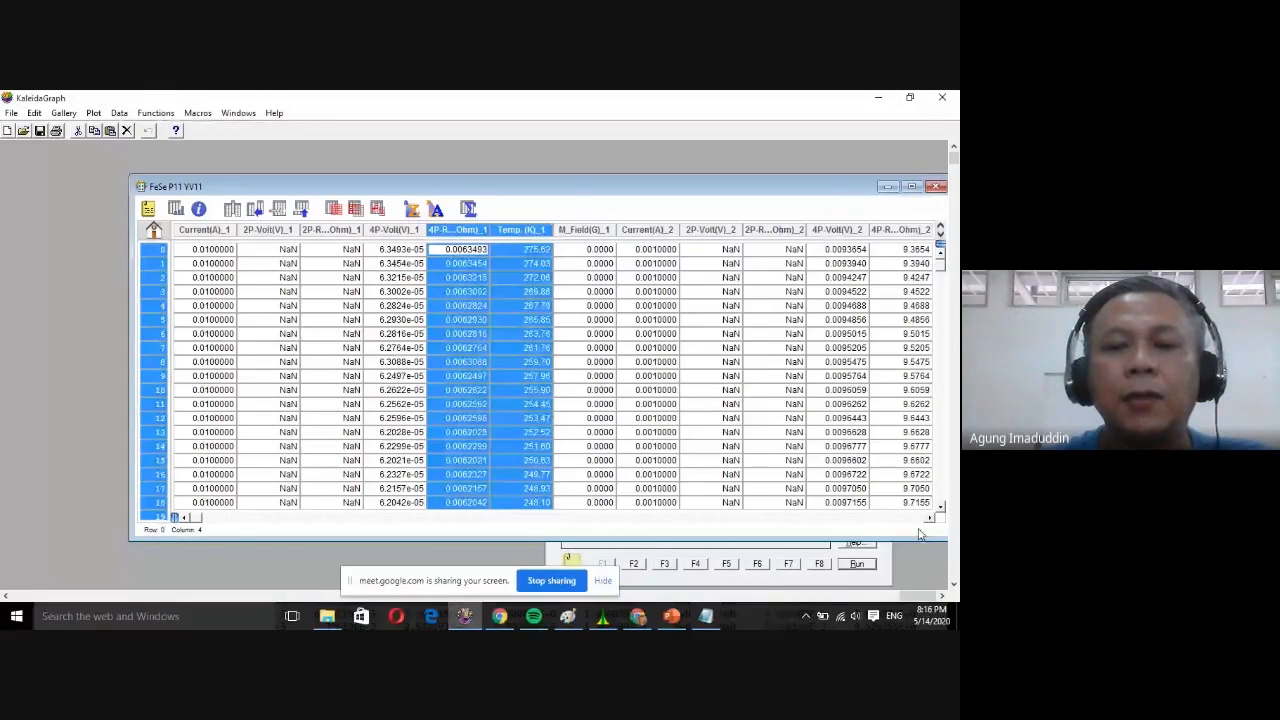
Highlight the second sample's data by selecting the 4P-Res(Ohm)_2 and Temp. (K)_2 columns.
{"action": "left_click", "coordinate": [928, 515]}
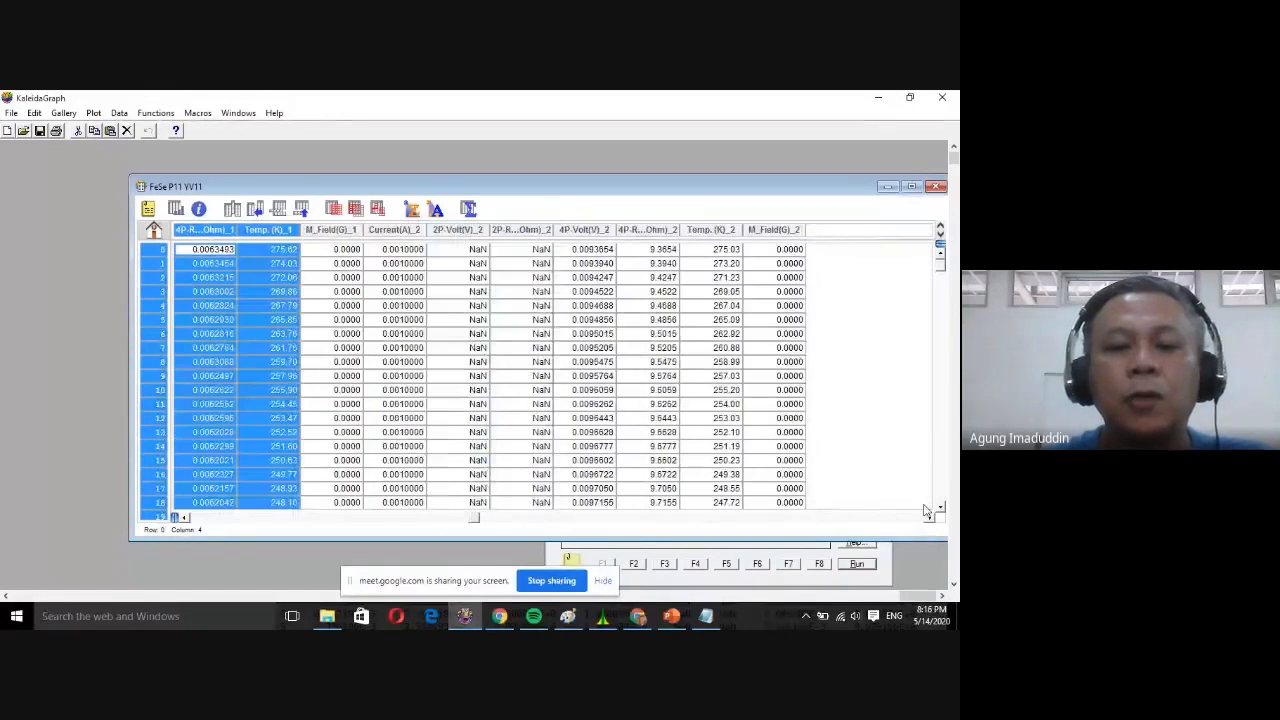
{"action": "left_click", "coordinate": [928, 516]}
{"action": "left_click", "coordinate": [585, 230]}
{"action": "left_click", "coordinate": [645, 230], "text": "shift"}
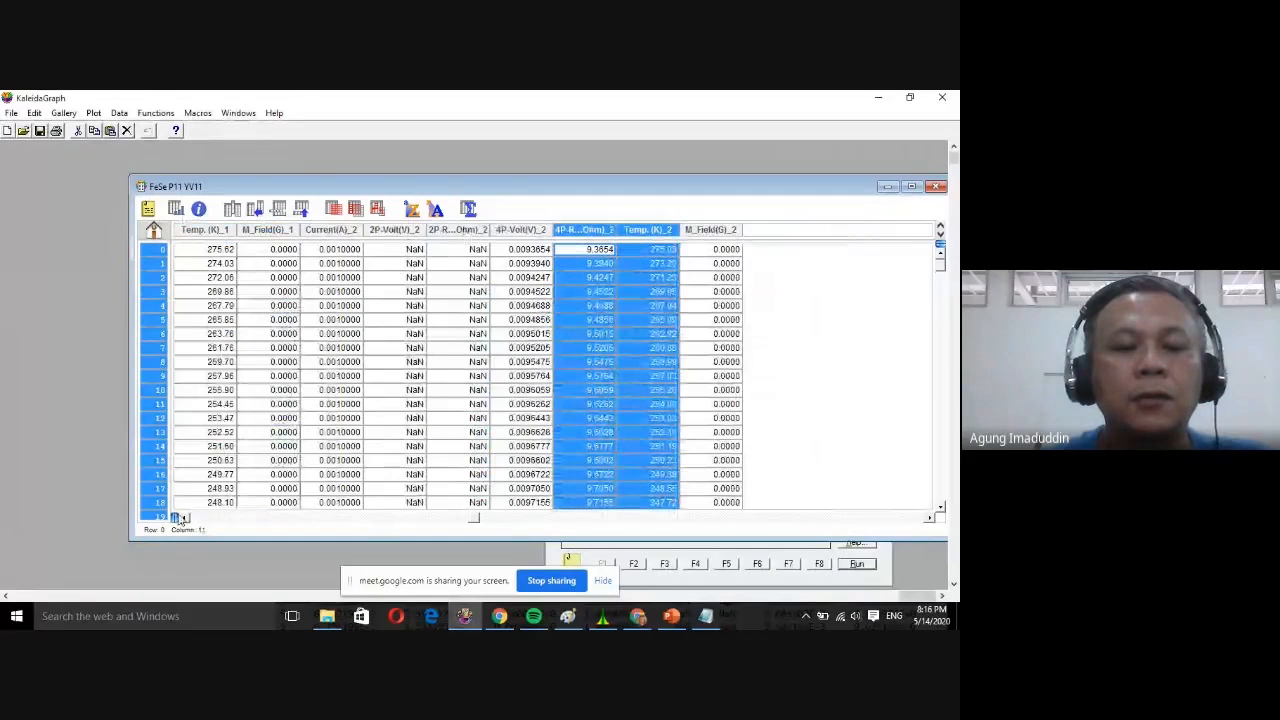
{"action": "left_click", "coordinate": [180, 517]}
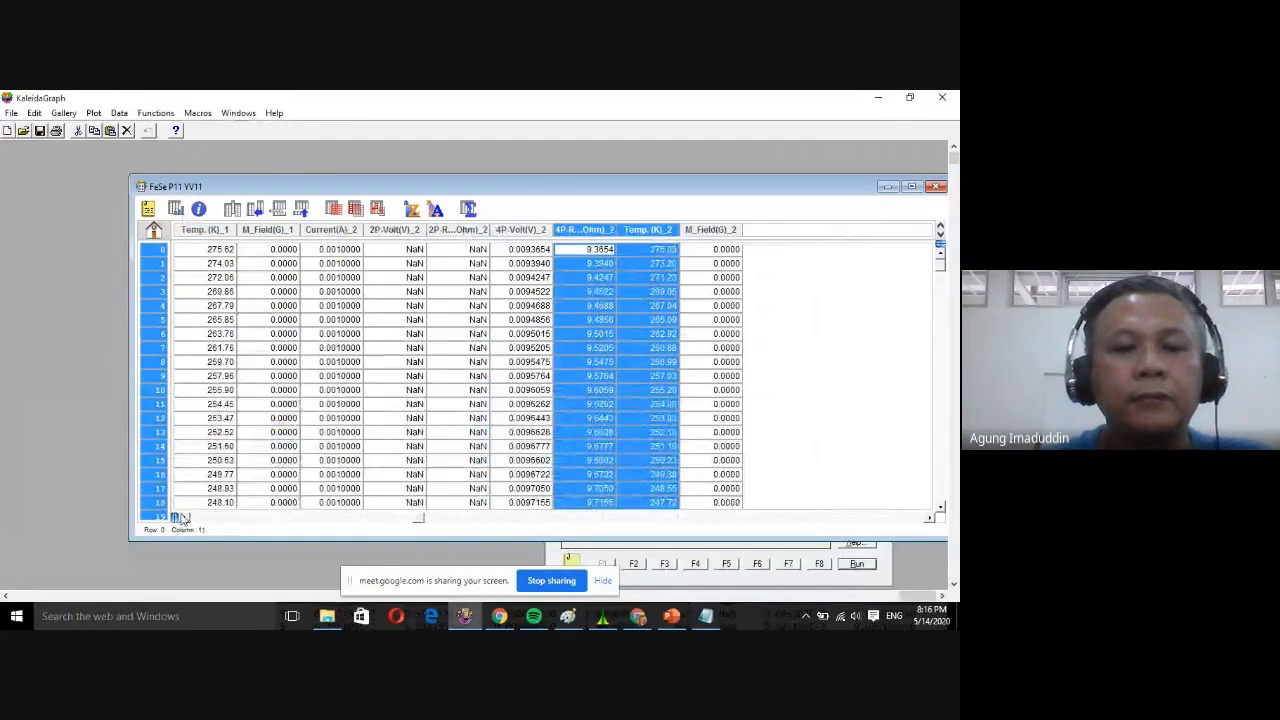
{"action": "left_click", "coordinate": [180, 517]}
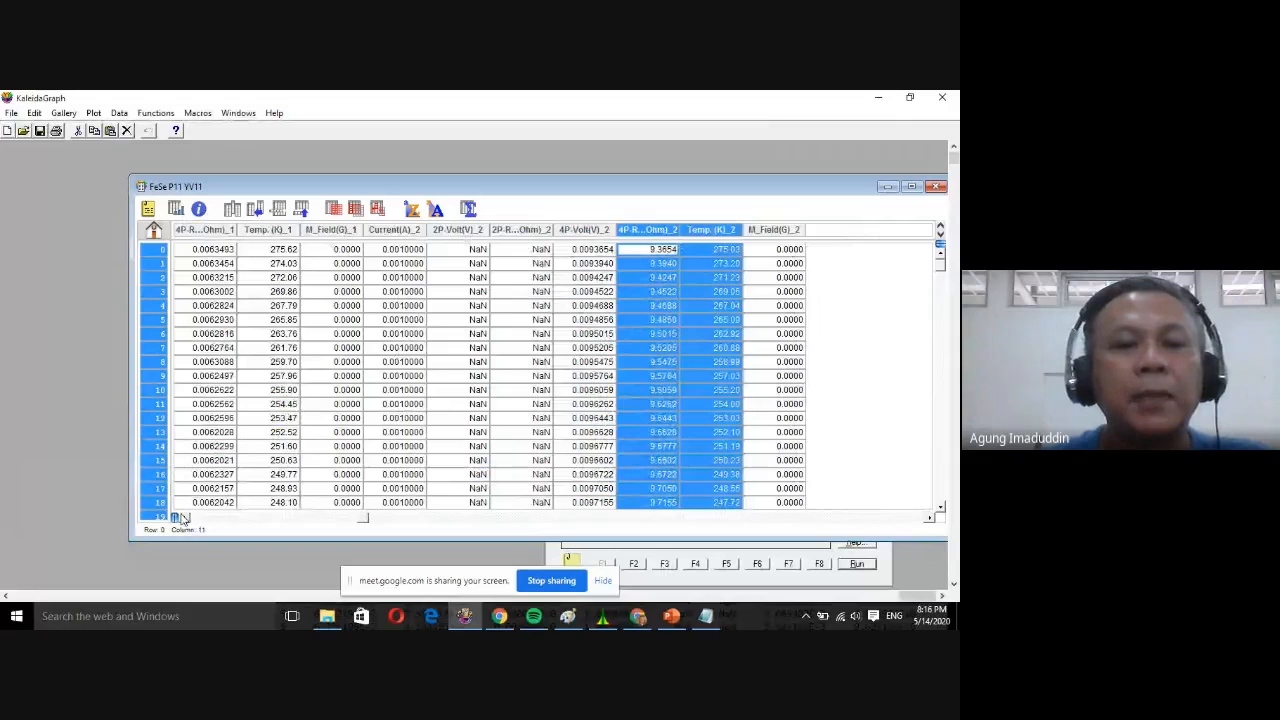
Reselect the first sample's 4P-Res(Ohm)_1 and Temp. (K)_1 columns in the FeSe P11 YV11 data window.
{"action": "left_click", "coordinate": [180, 517]}
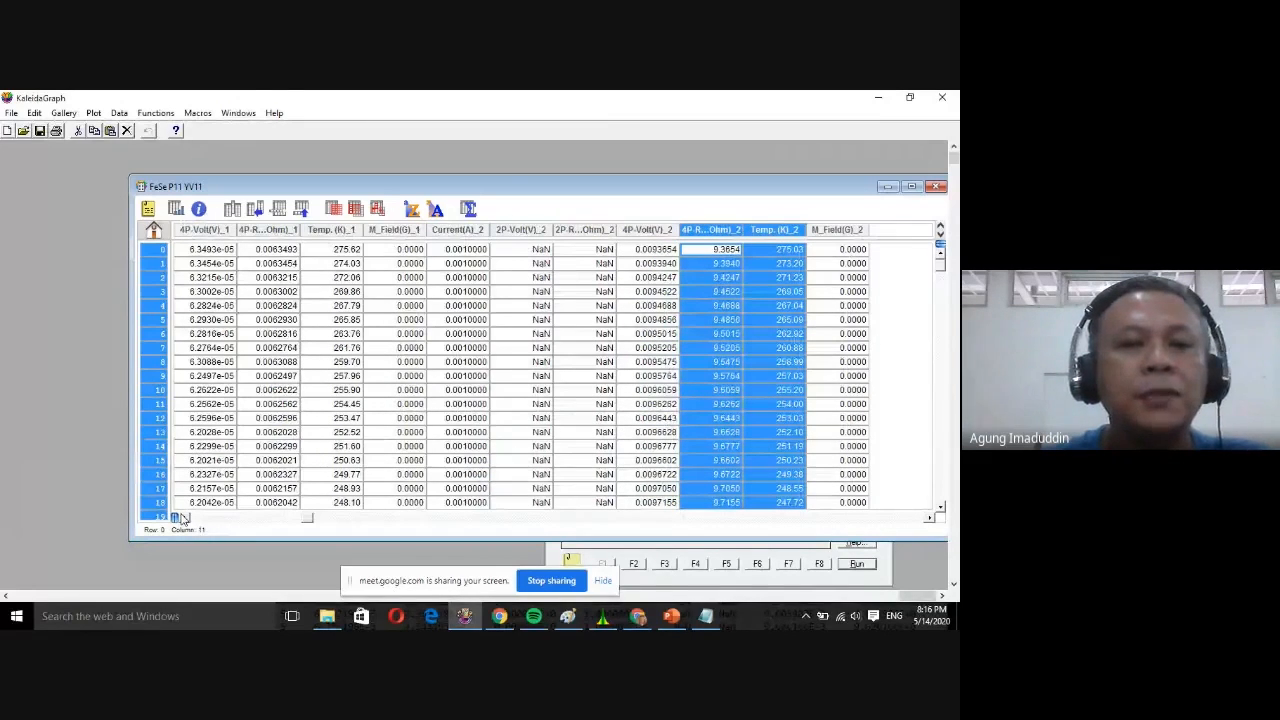
{"action": "left_click", "coordinate": [180, 517]}
{"action": "left_click", "coordinate": [415, 229]}
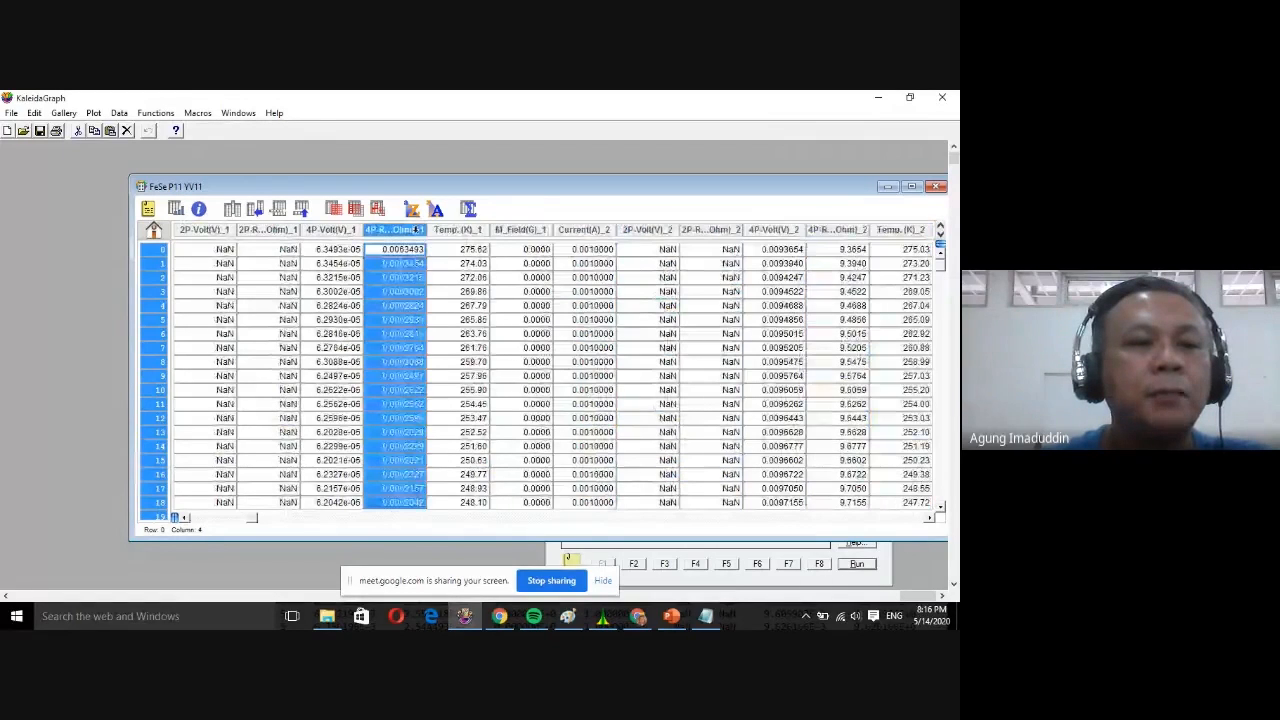
{"action": "left_click_drag", "start_coordinate": [415, 229], "coordinate": [443, 229]}
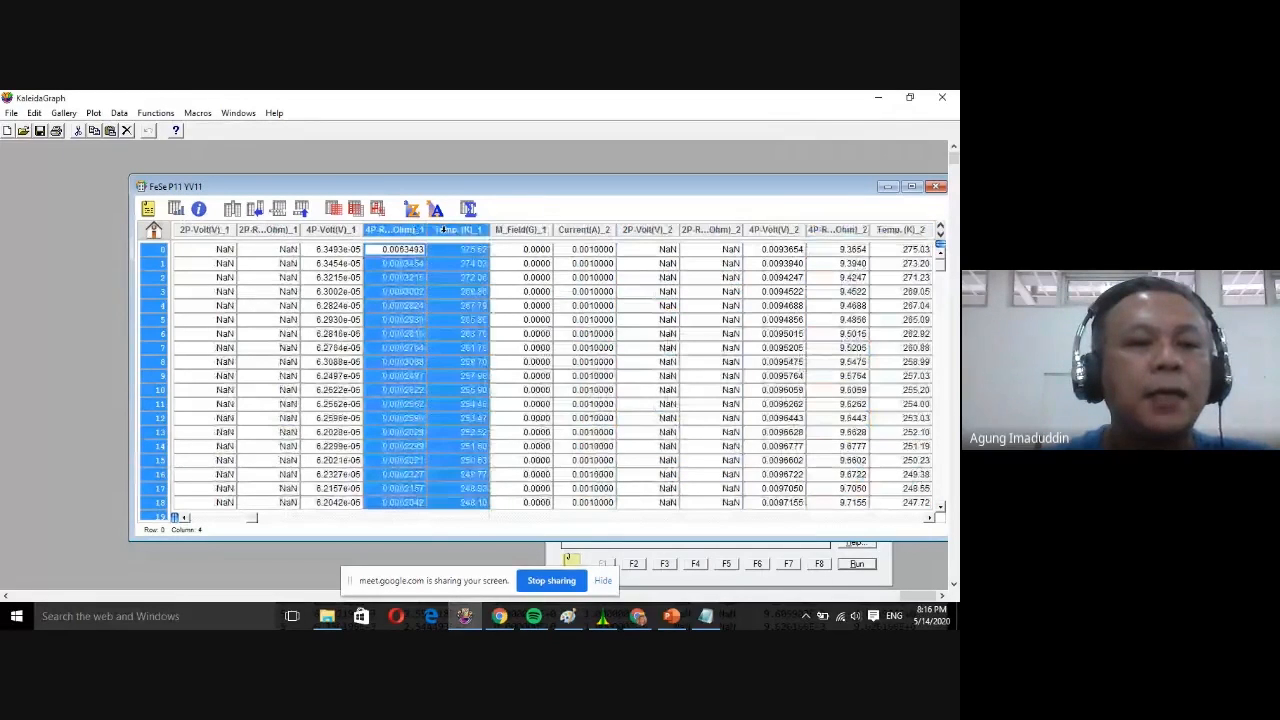
Create a new linear line plot with Temp. (K)_1 as X and 4P-Res(Ohm)_1 as Y.
{"action": "left_click", "coordinate": [94, 114]}
{"action": "mouse_move", "coordinate": [63, 113]}
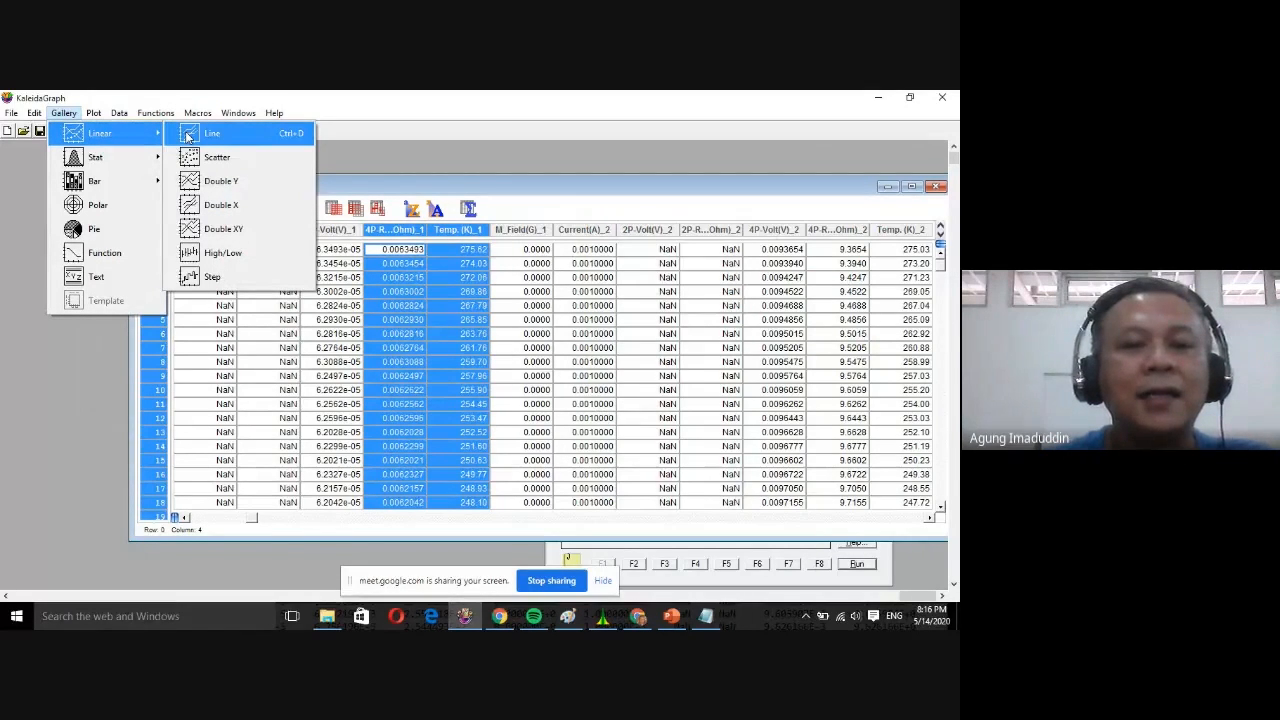
{"action": "left_click", "coordinate": [187, 137]}
{"action": "scroll", "coordinate": [565, 307], "scroll_direction": "up", "scroll_amount": 5}
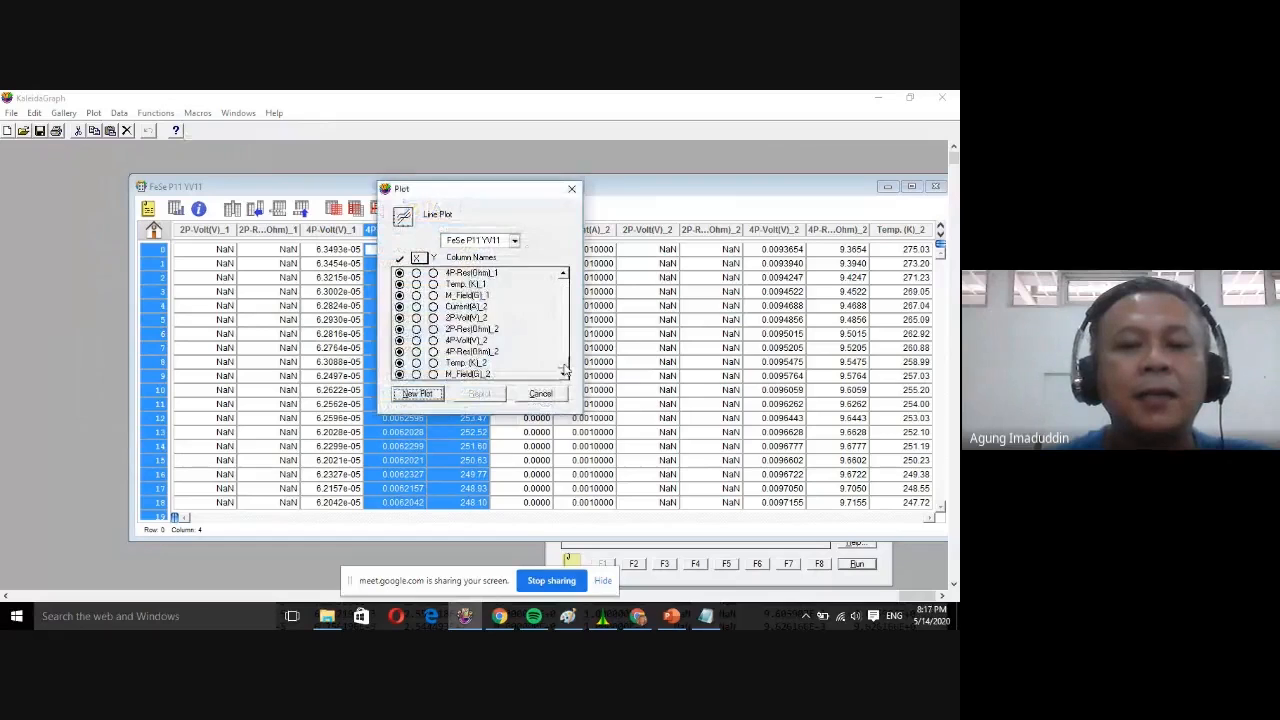
{"action": "scroll", "coordinate": [565, 307], "scroll_direction": "up", "scroll_amount": 3}
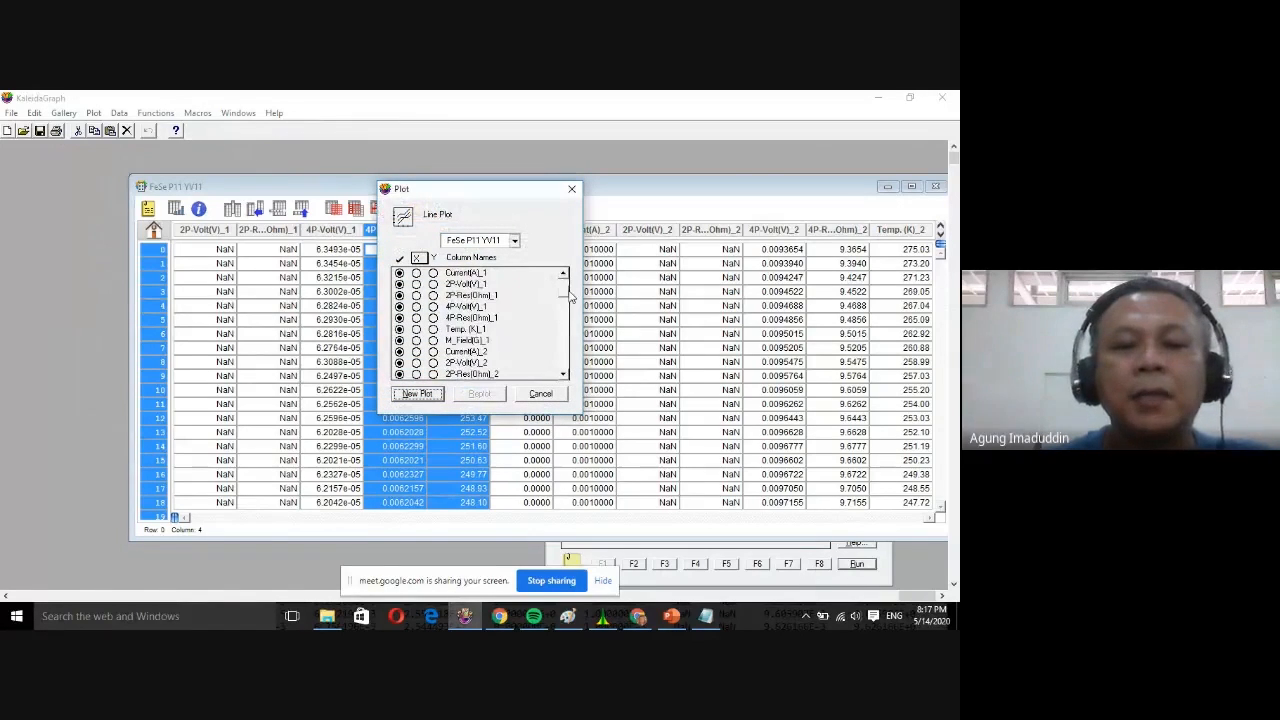
{"action": "left_click_drag", "start_coordinate": [570, 293], "coordinate": [566, 290]}
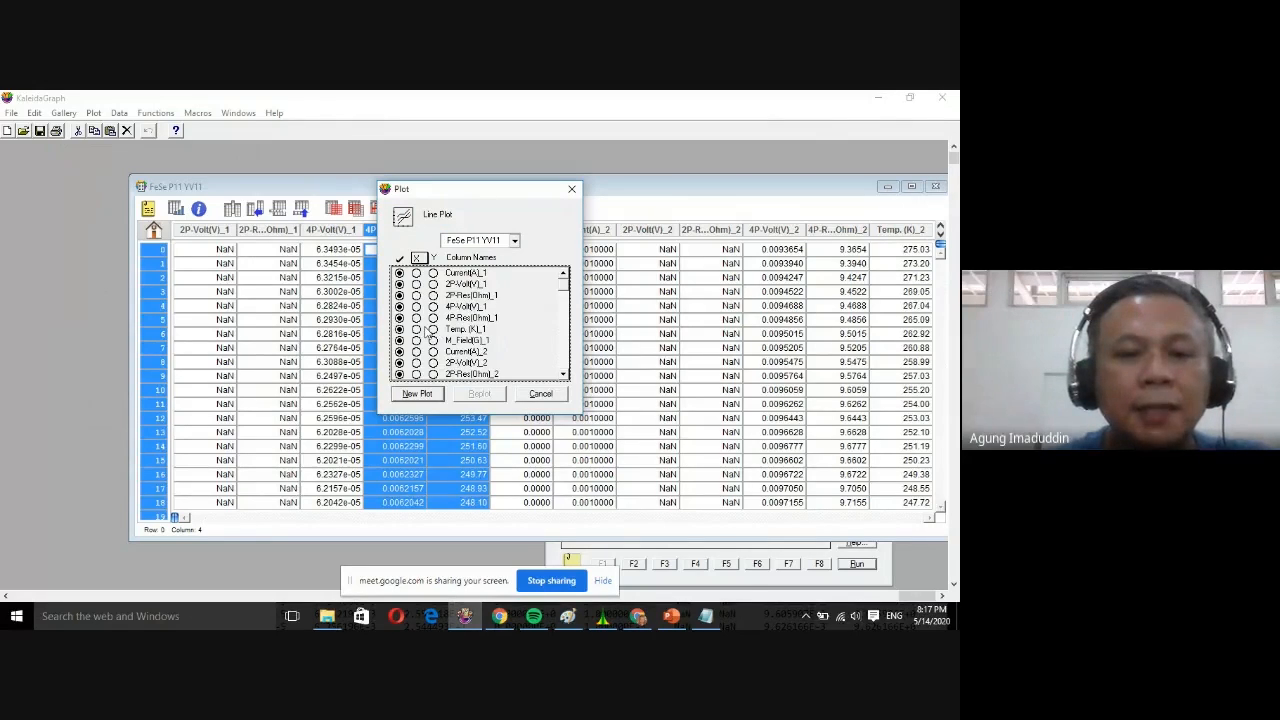
{"action": "left_click", "coordinate": [416, 330]}
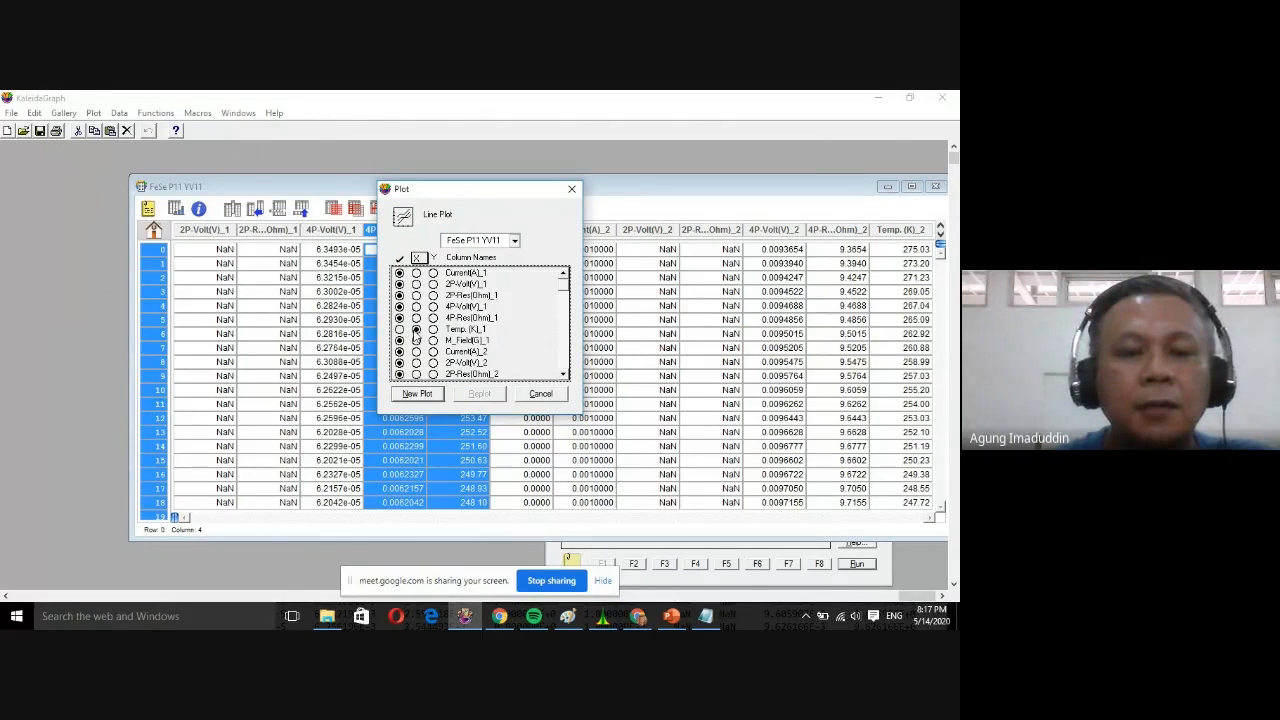
{"action": "left_click", "coordinate": [433, 318]}
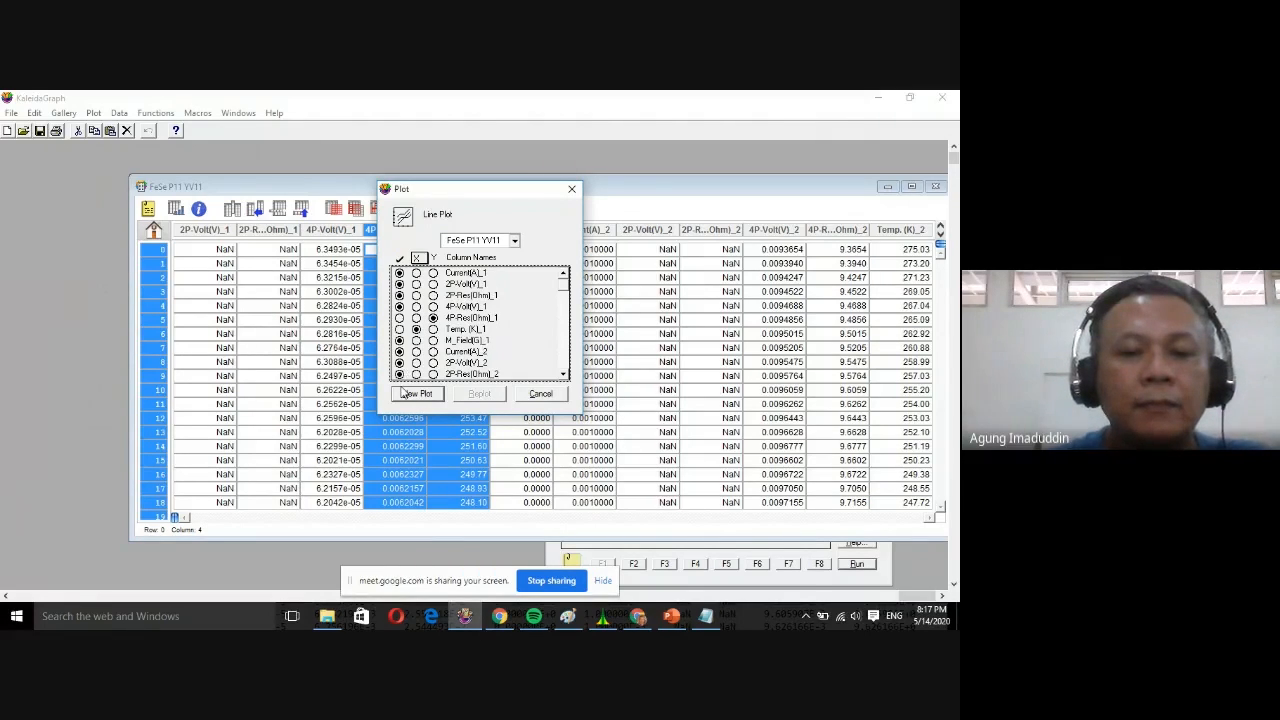
{"action": "left_click", "coordinate": [410, 394]}
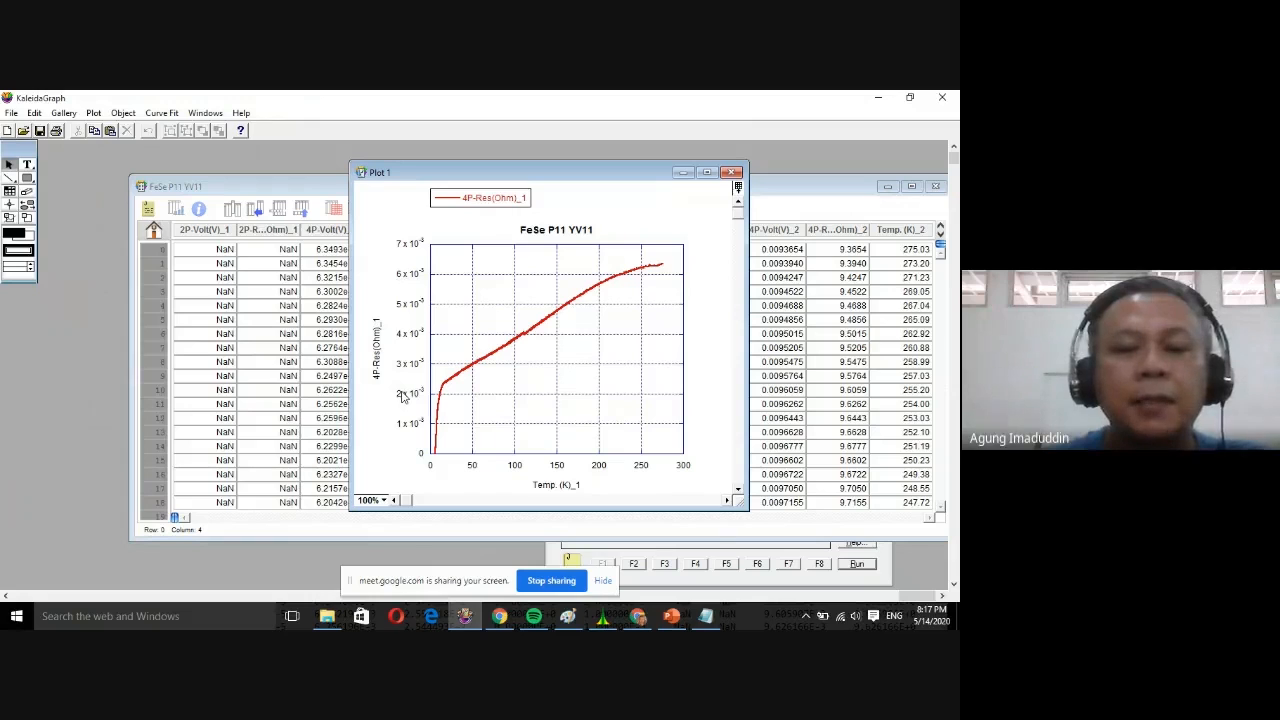
Enlarge and reposition the Plot 1 window so that the whole graph is in view.
{"action": "left_click_drag", "start_coordinate": [745, 510], "coordinate": [775, 571]}
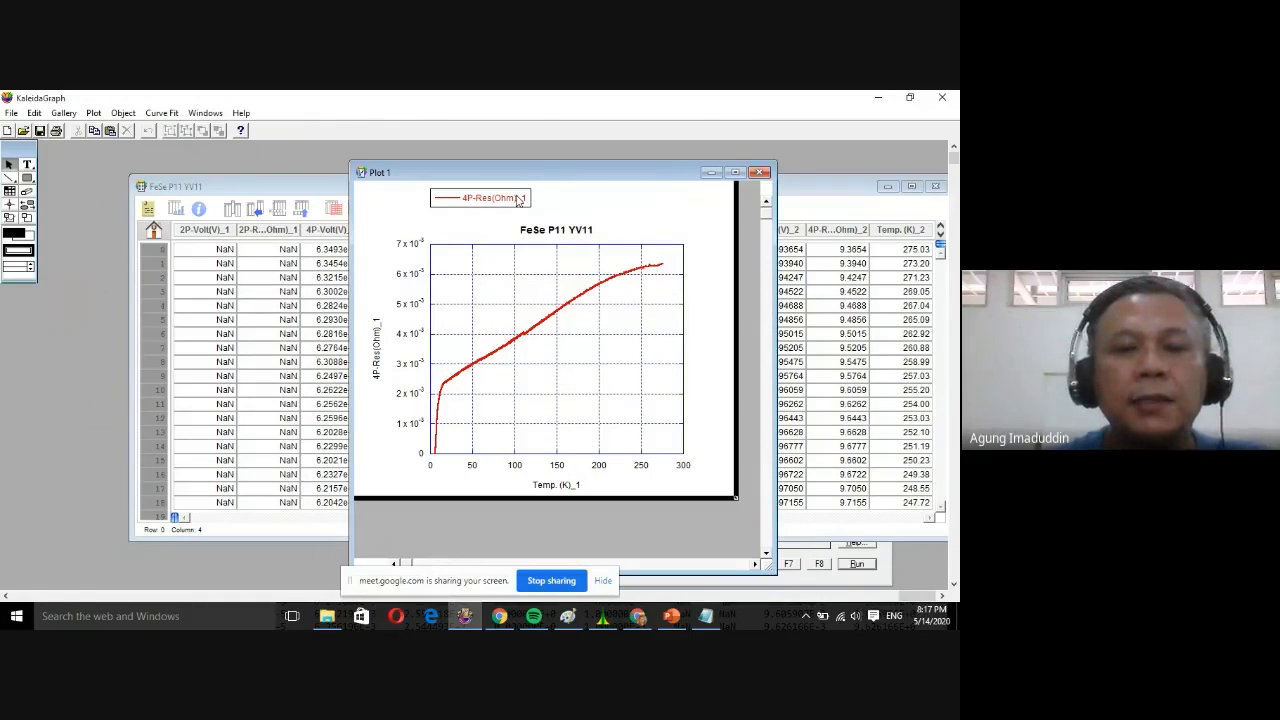
{"action": "left_click_drag", "start_coordinate": [517, 180], "coordinate": [340, 188]}
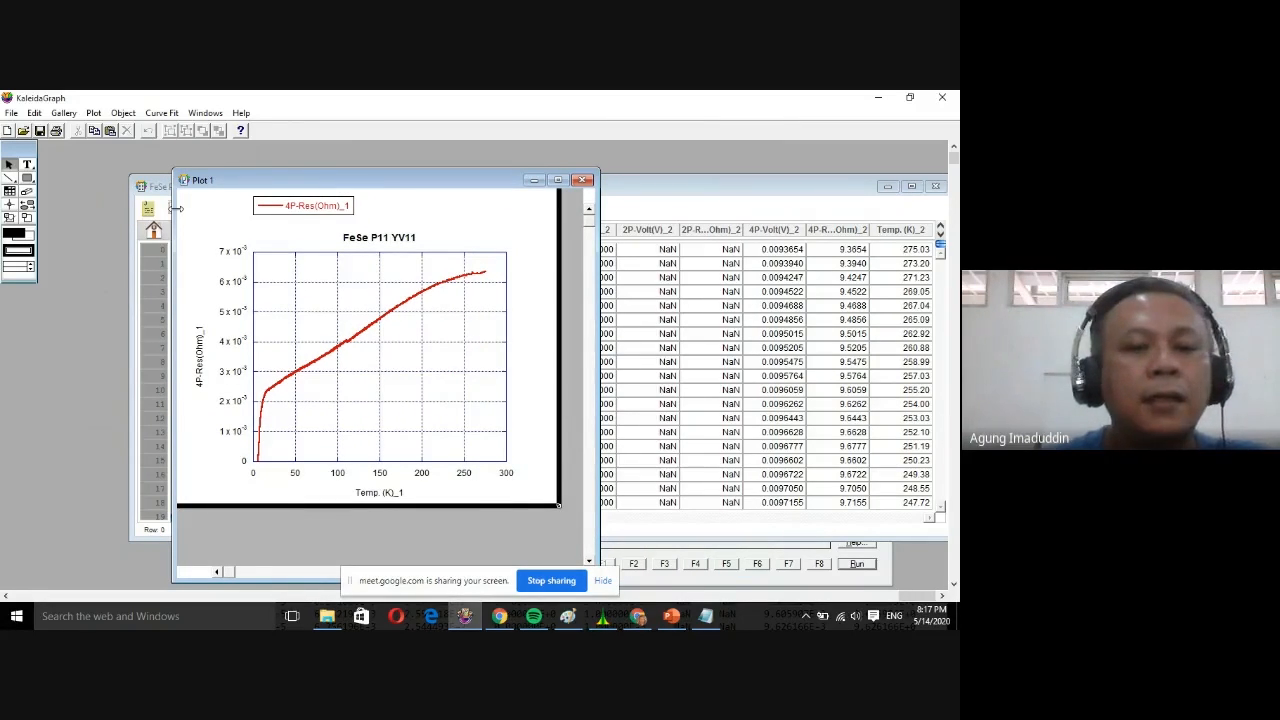
{"action": "left_click_drag", "start_coordinate": [176, 208], "coordinate": [256, 208]}
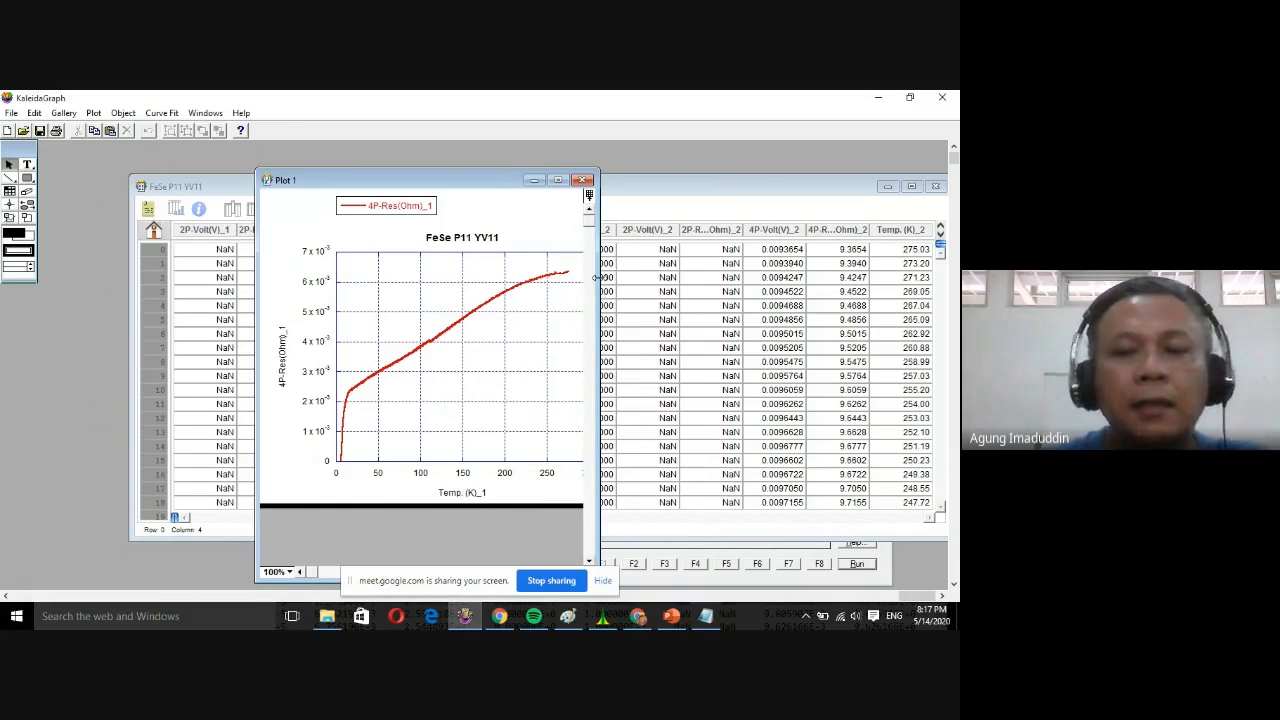
{"action": "left_click_drag", "start_coordinate": [596, 278], "coordinate": [645, 291]}
{"action": "left_click_drag", "start_coordinate": [549, 176], "coordinate": [518, 147]}
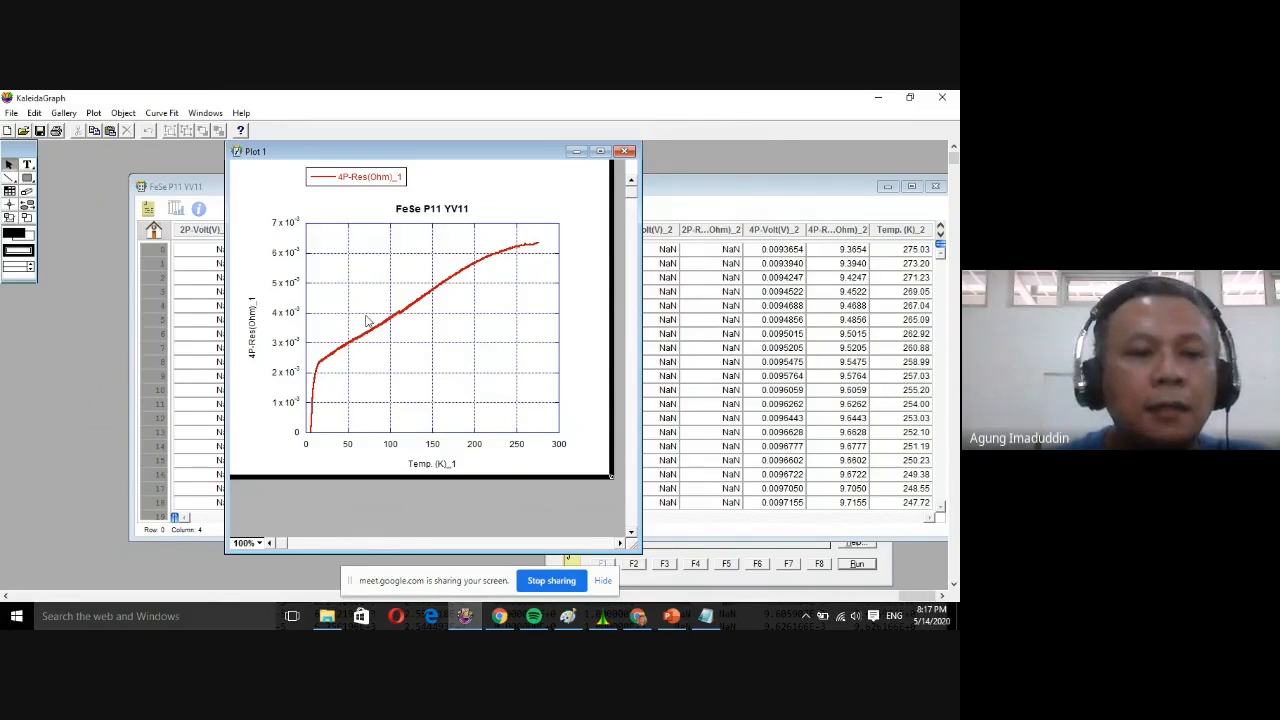
Magnify the plot around the low-temperature resistance transition, narrowing the temperature axis to about 2 to 18 K.
{"action": "left_click", "coordinate": [27, 218]}
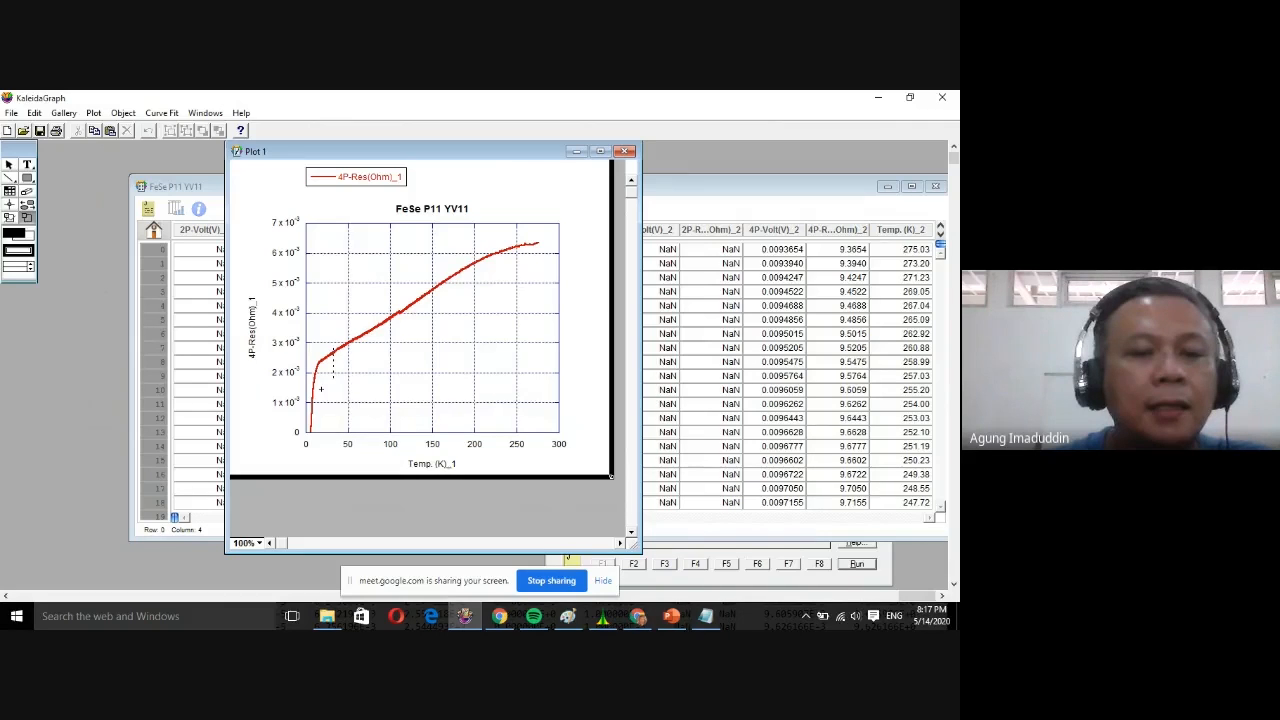
{"action": "left_click_drag", "start_coordinate": [308, 432], "coordinate": [334, 345]}
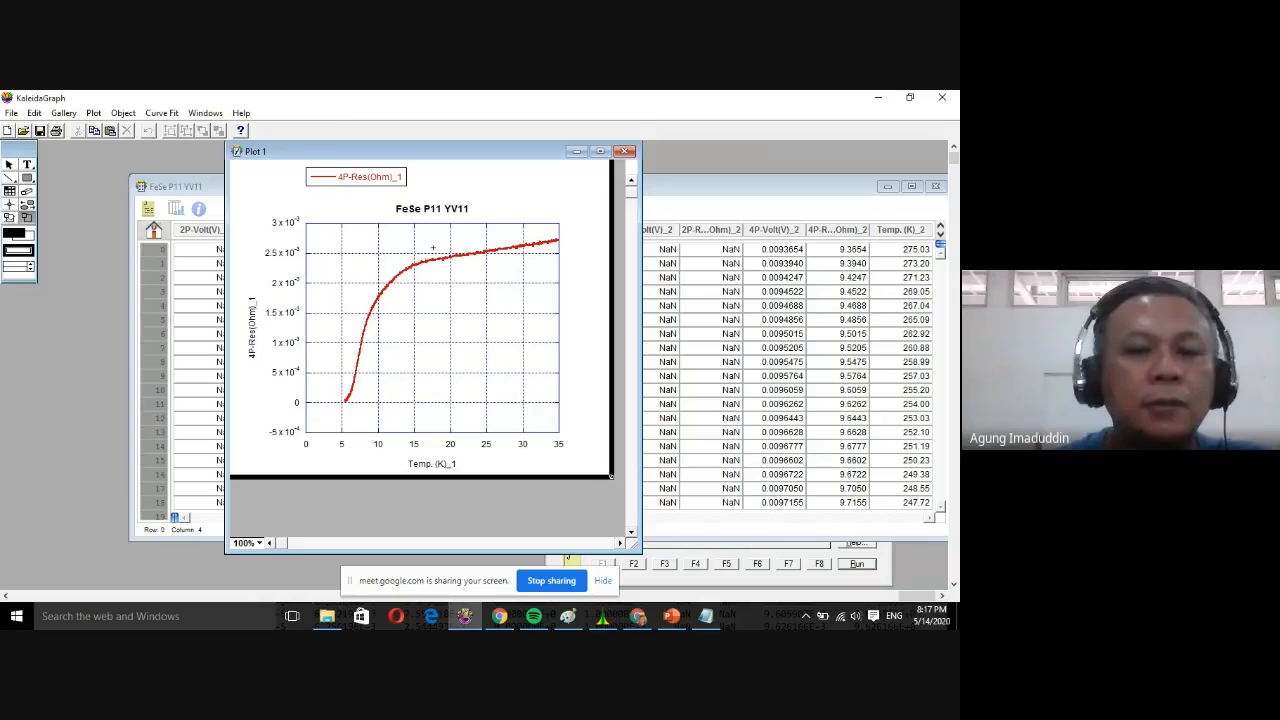
{"action": "left_click_drag", "start_coordinate": [349, 405], "coordinate": [330, 413]}
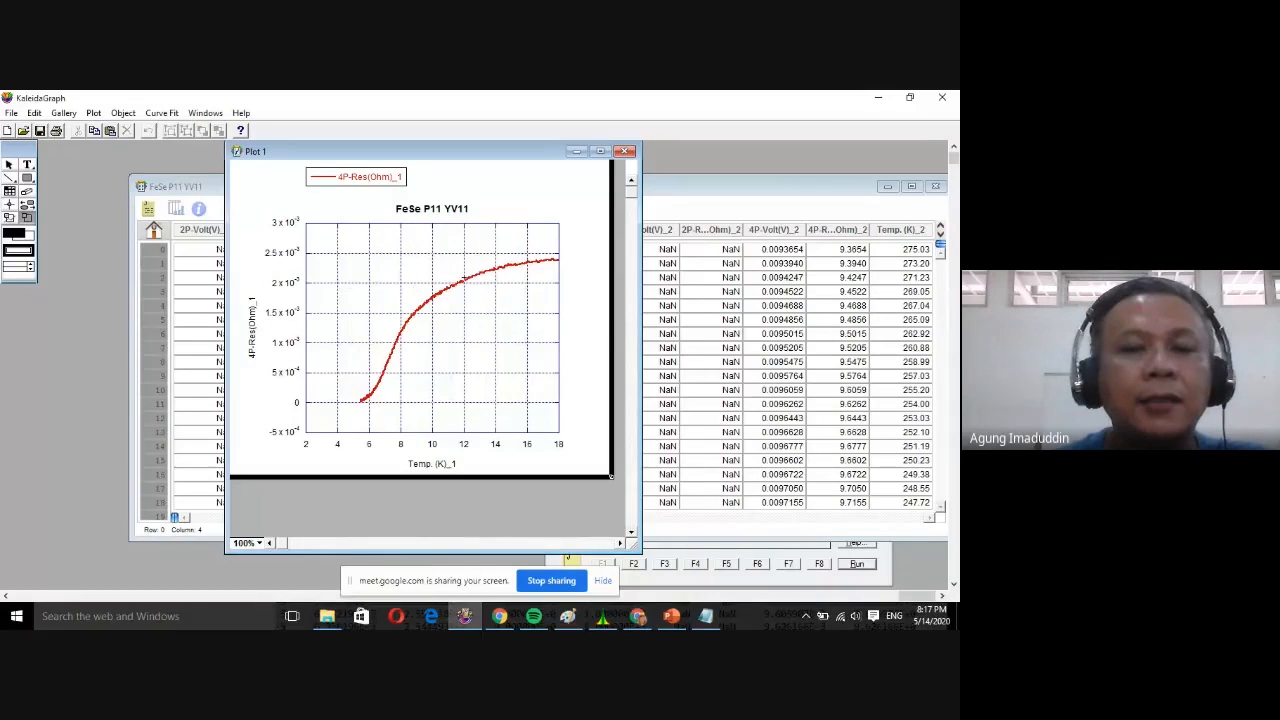
{"action": "left_click_drag", "start_coordinate": [494, 258], "coordinate": [369, 397]}
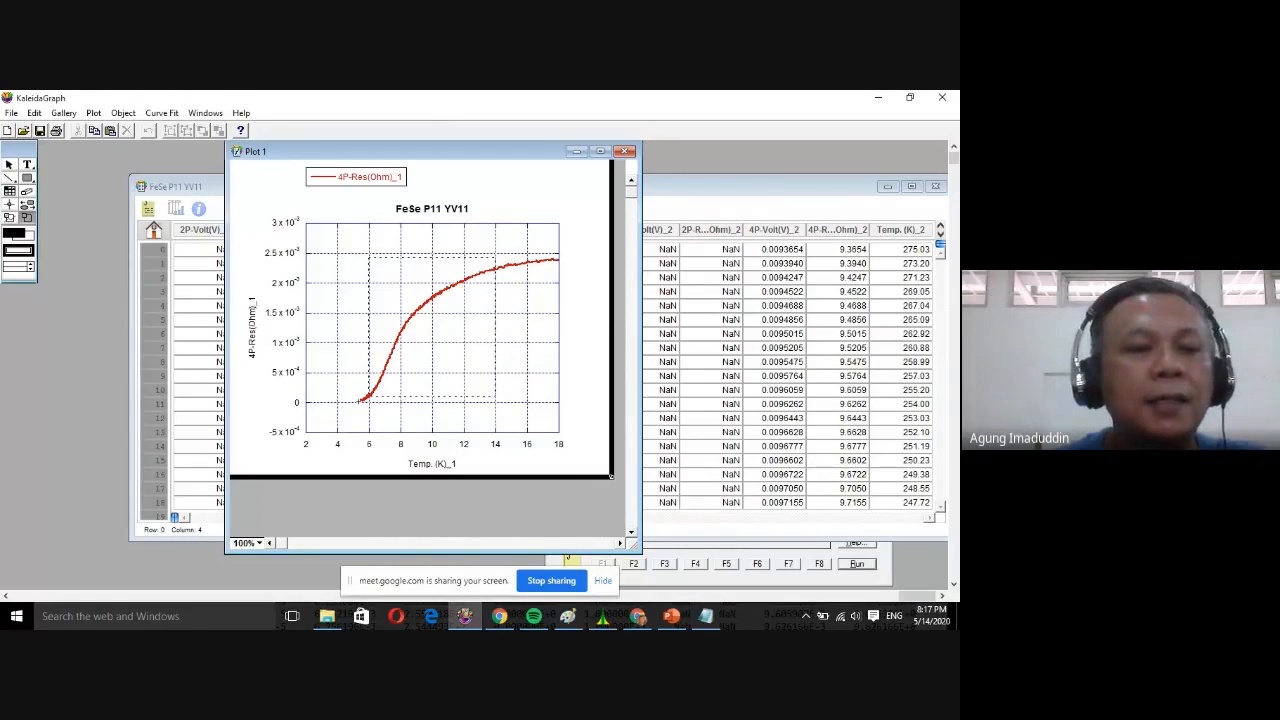
Restrict the plotted data with a polygonal data selection around the curve, leaving out the points above about 225 K.
{"action": "left_click", "coordinate": [9, 217]}
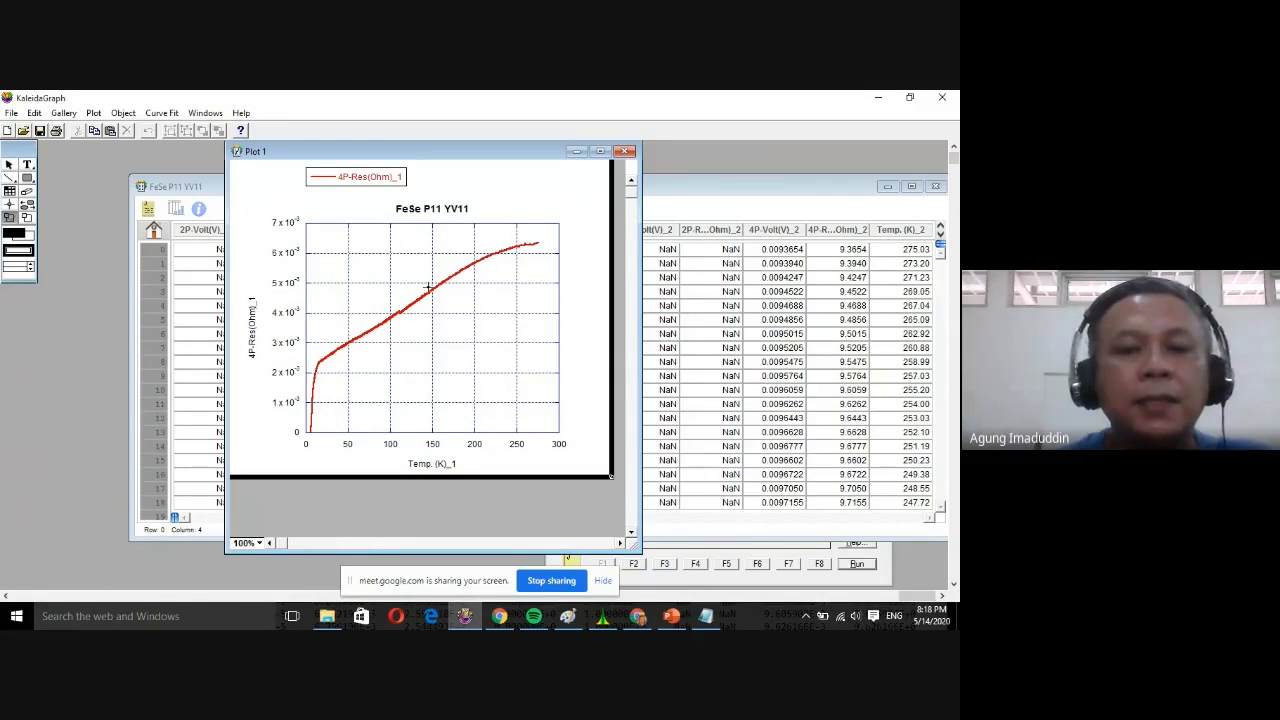
{"action": "left_click", "coordinate": [493, 240]}
{"action": "left_click", "coordinate": [349, 375]}
{"action": "left_click", "coordinate": [318, 448]}
{"action": "left_click", "coordinate": [266, 430]}
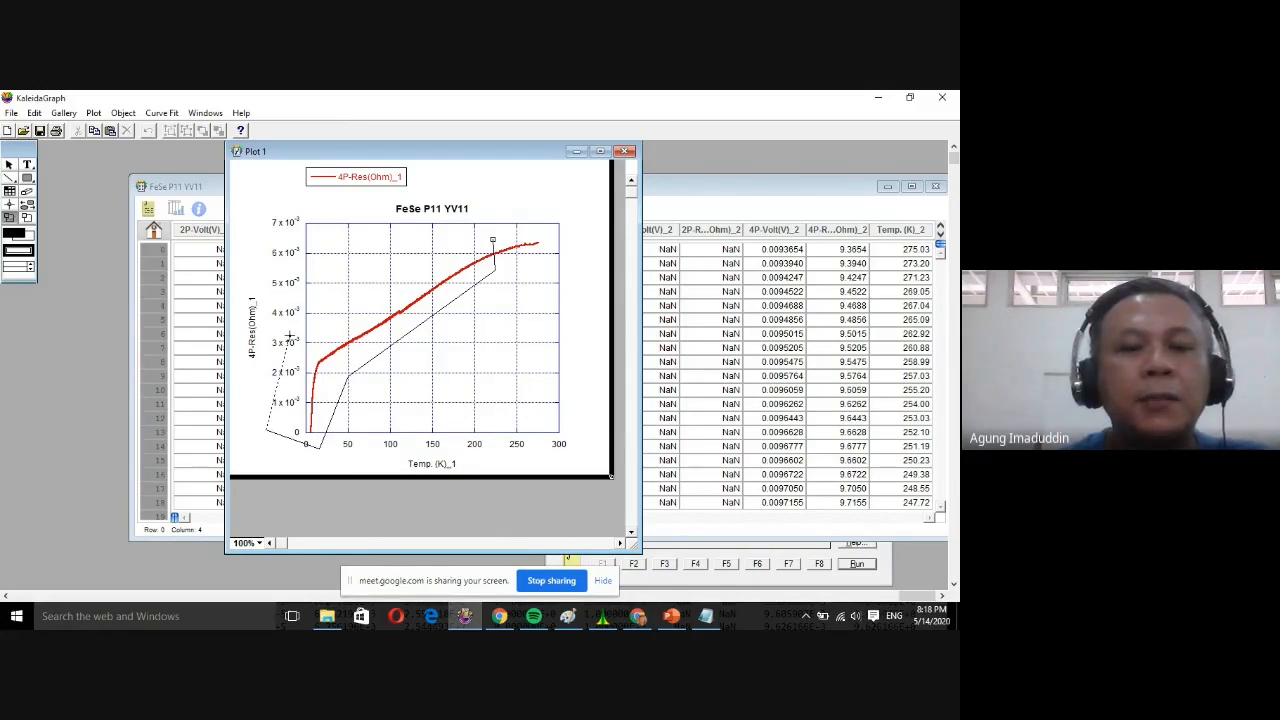
{"action": "left_click", "coordinate": [289, 336]}
{"action": "left_click", "coordinate": [427, 249]}
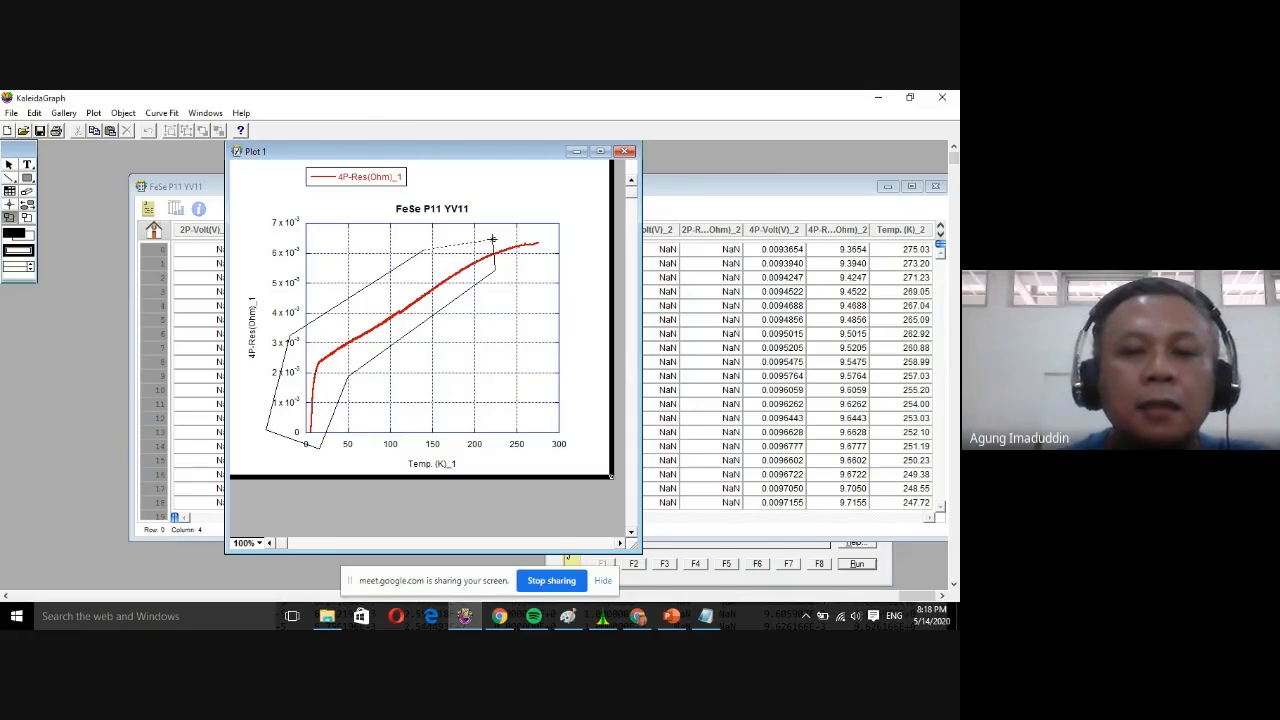
{"action": "left_click", "coordinate": [490, 240]}
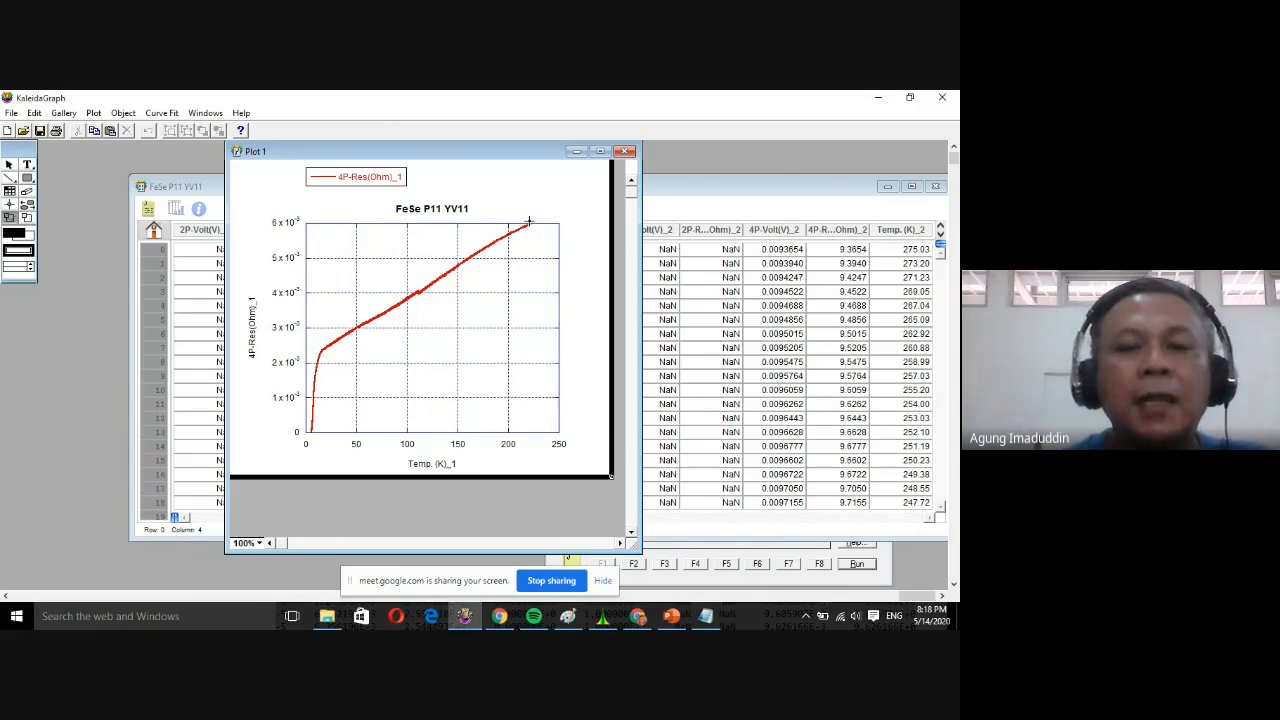
Move the plot aside and examine the 4P-Res(Ohm)_1 and Temp. (K)_1 rows in the FeSe P11 YV11 data window.
{"action": "left_click_drag", "start_coordinate": [436, 156], "coordinate": [531, 209]}
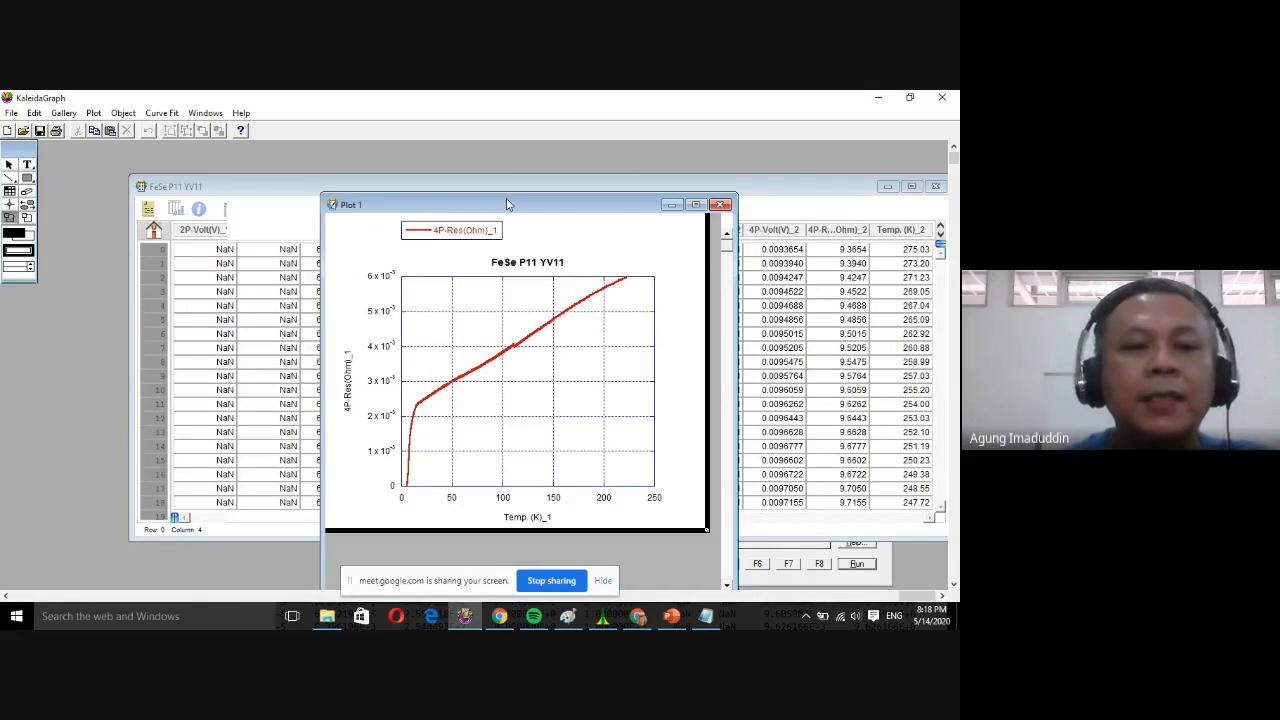
{"action": "left_click_drag", "start_coordinate": [507, 204], "coordinate": [529, 201]}
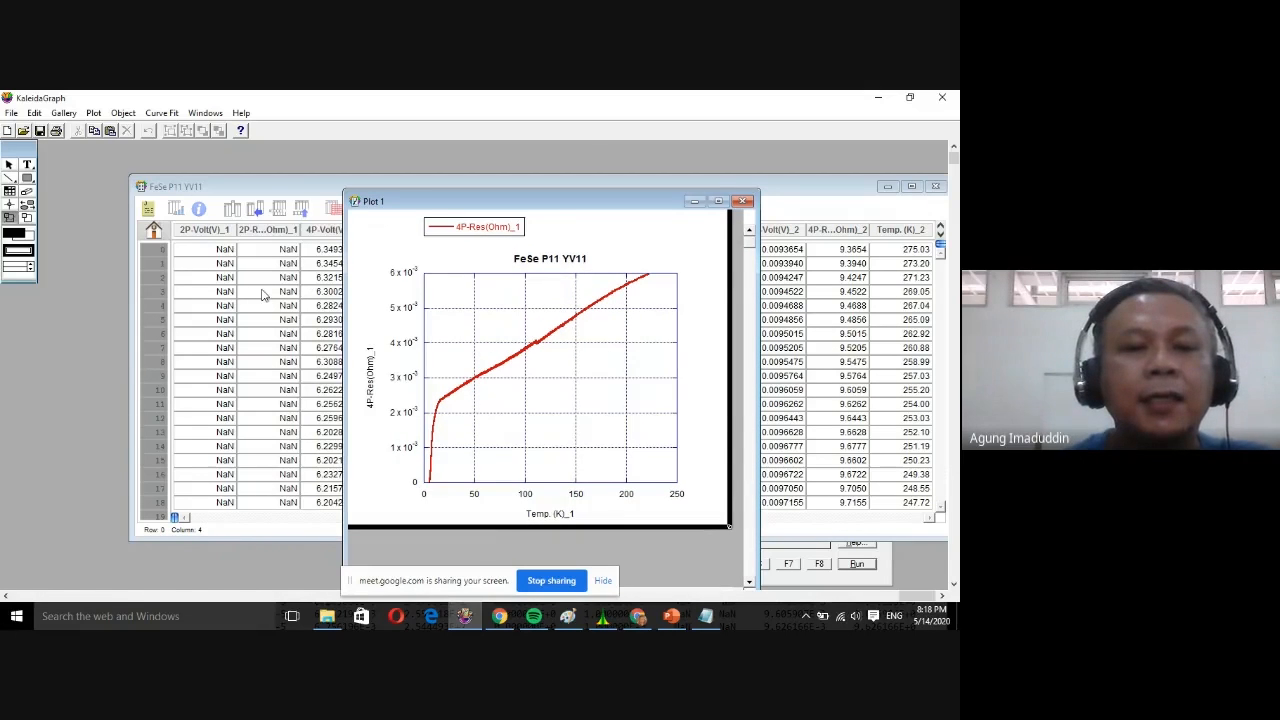
{"action": "left_click", "coordinate": [262, 293]}
{"action": "left_click", "coordinate": [459, 305]}
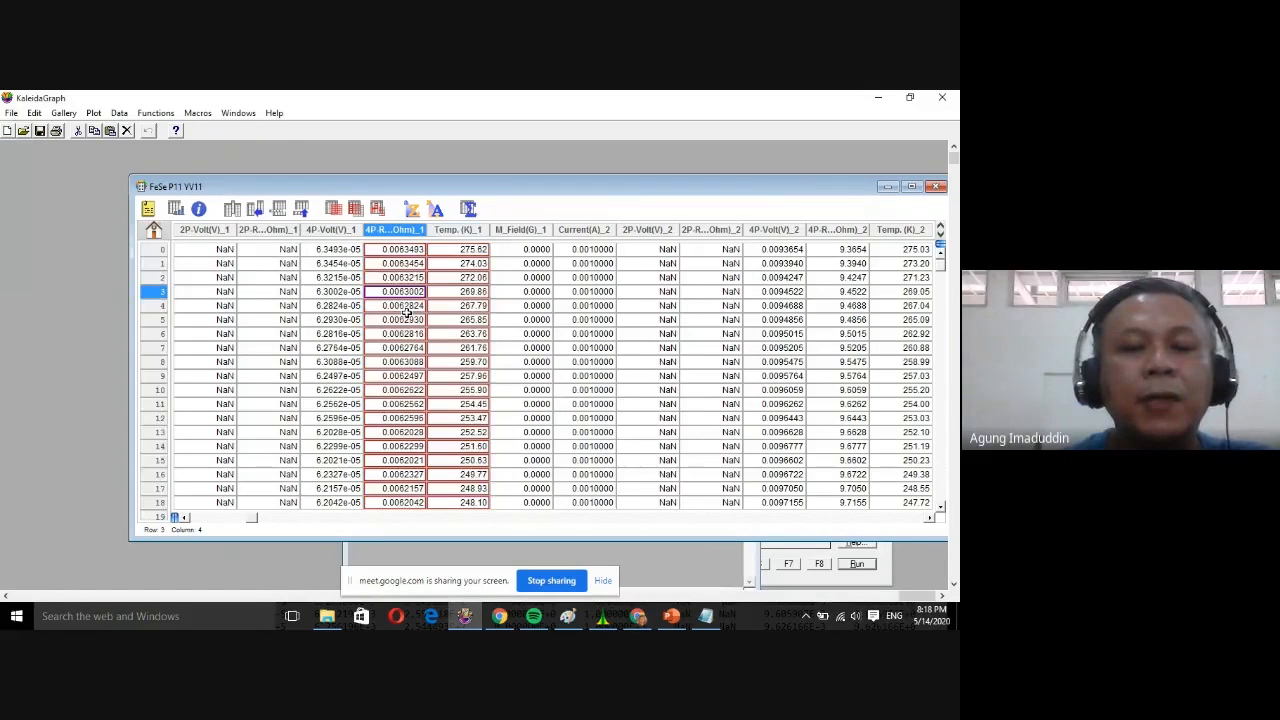
{"action": "scroll", "coordinate": [459, 333], "scroll_direction": "down", "scroll_amount": 1}
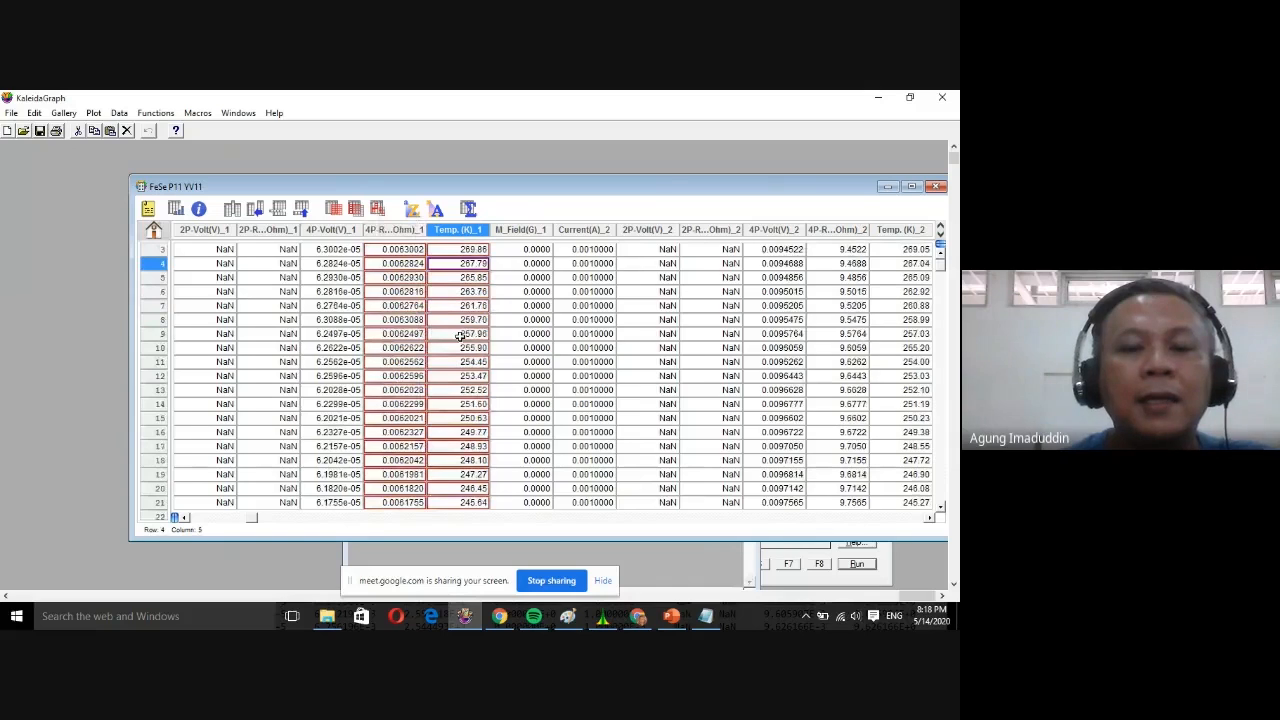
{"action": "scroll", "coordinate": [459, 337], "scroll_direction": "down", "scroll_amount": 3}
{"action": "scroll", "coordinate": [494, 337], "scroll_direction": "down", "scroll_amount": 3}
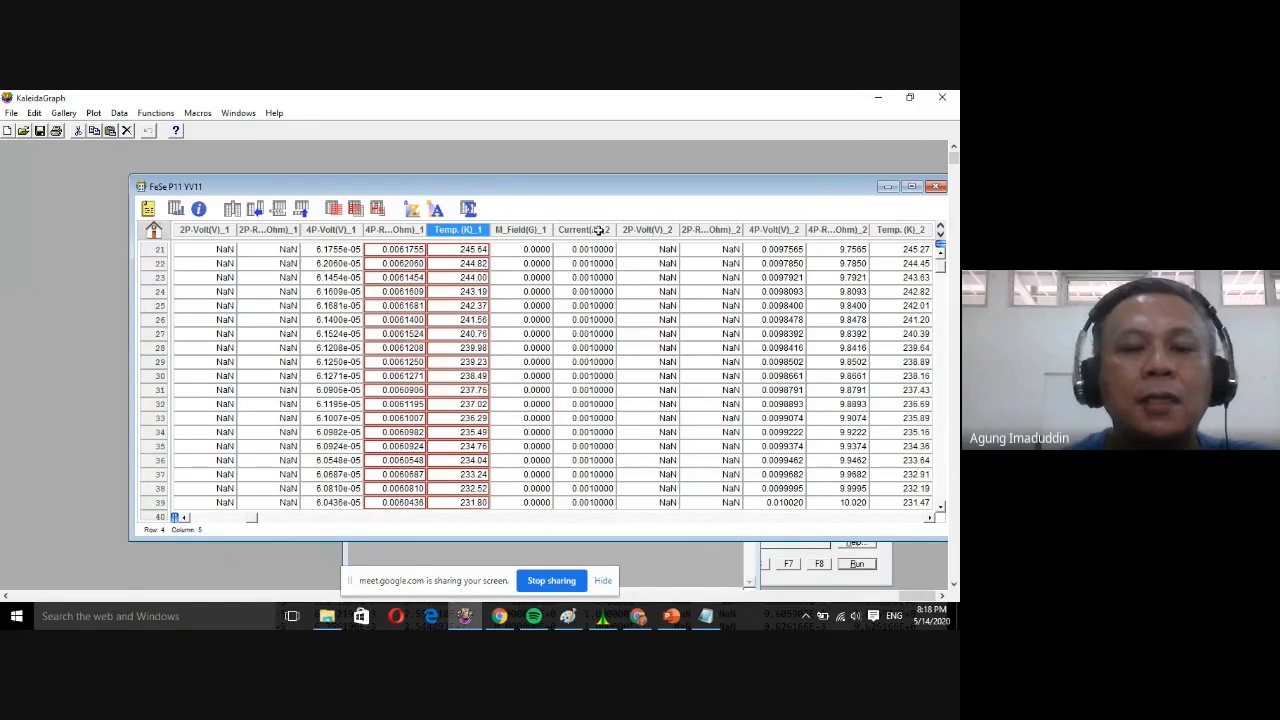
{"action": "scroll", "coordinate": [509, 323], "scroll_direction": "down", "scroll_amount": 2}
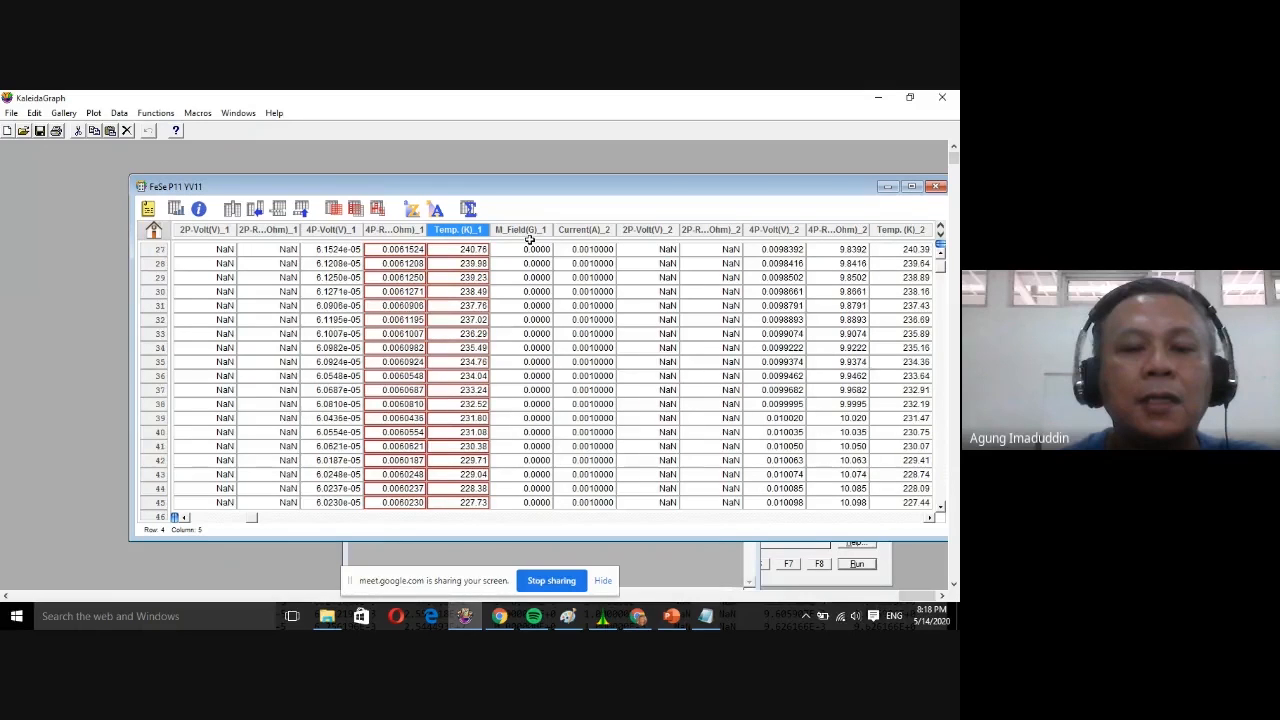
{"action": "scroll", "coordinate": [530, 240], "scroll_direction": "down", "scroll_amount": 1}
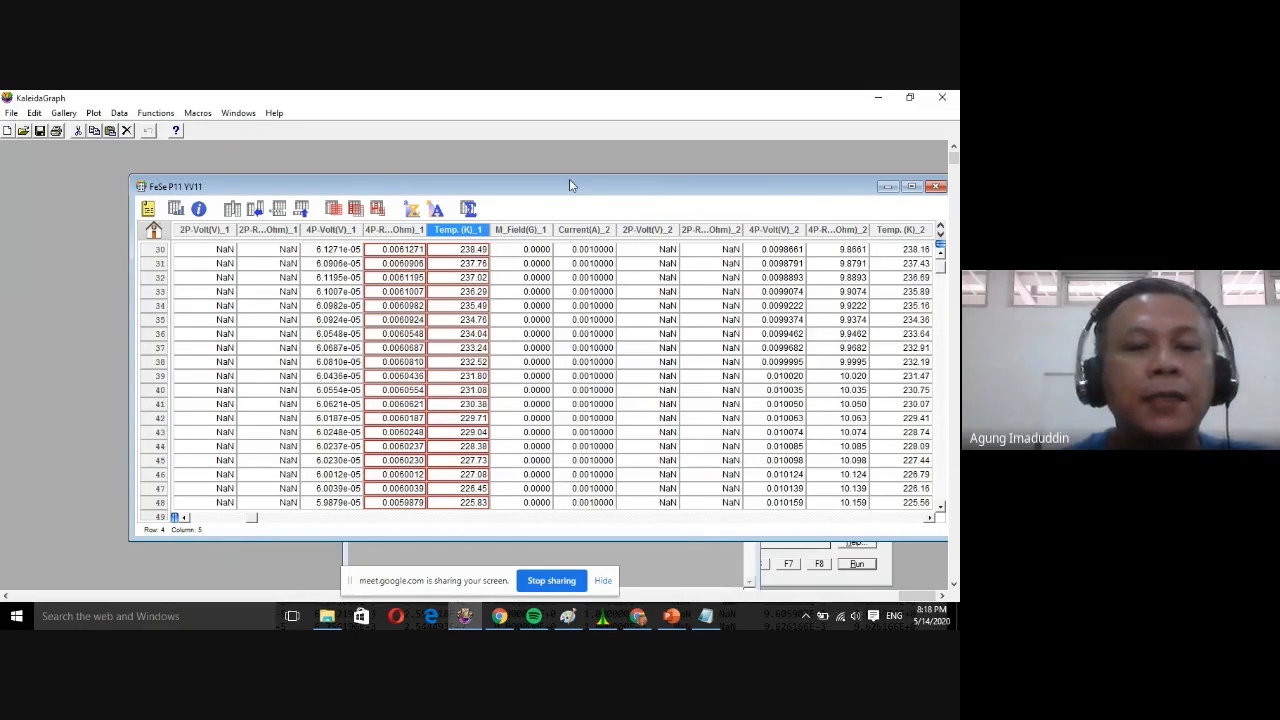
Rearrange the windows, shifting the data table aside and placing Plot 1 in front of it.
{"action": "left_click_drag", "start_coordinate": [569, 180], "coordinate": [331, 226]}
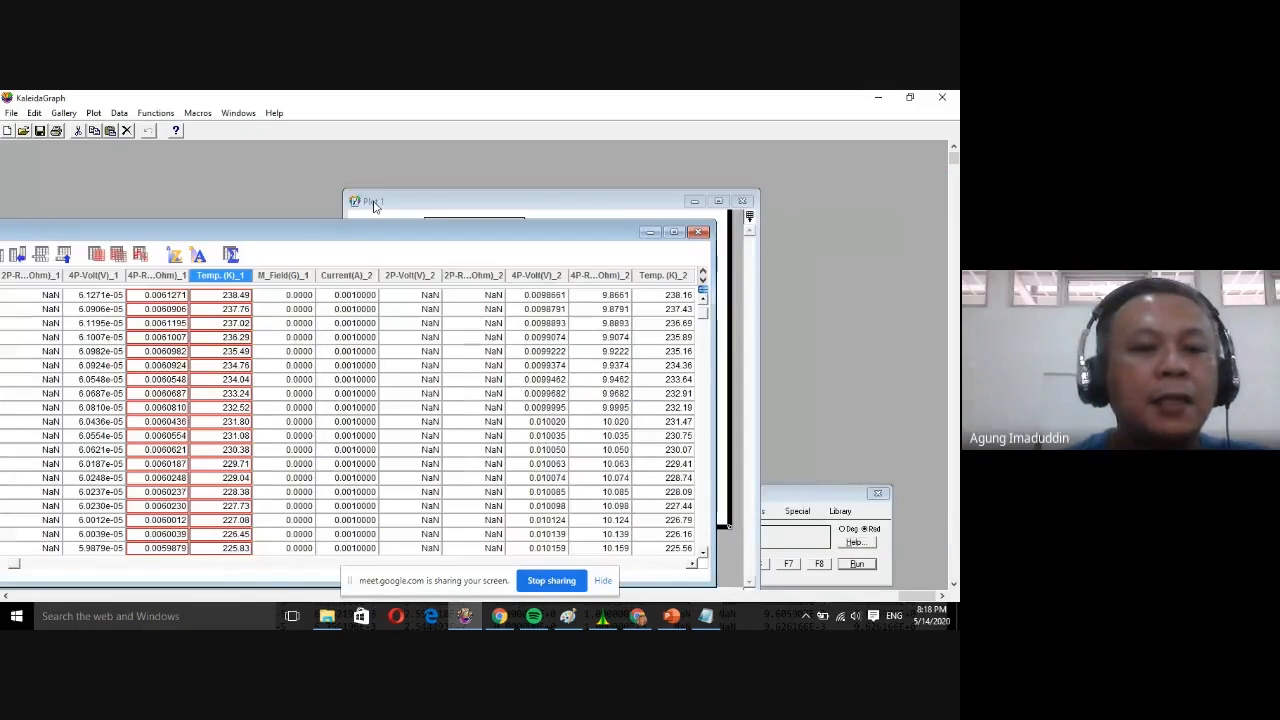
{"action": "left_click", "coordinate": [377, 201]}
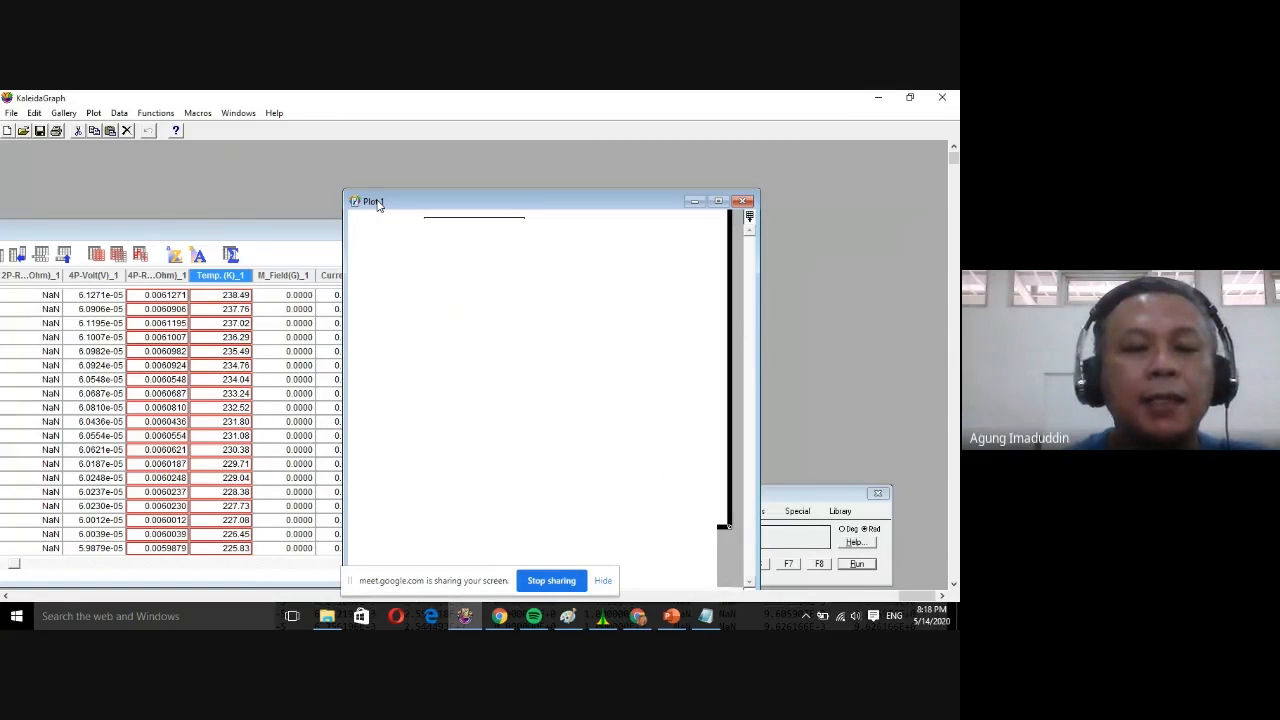
{"action": "left_click_drag", "start_coordinate": [377, 201], "coordinate": [280, 191]}
{"action": "left_click_drag", "start_coordinate": [530, 191], "coordinate": [489, 174]}
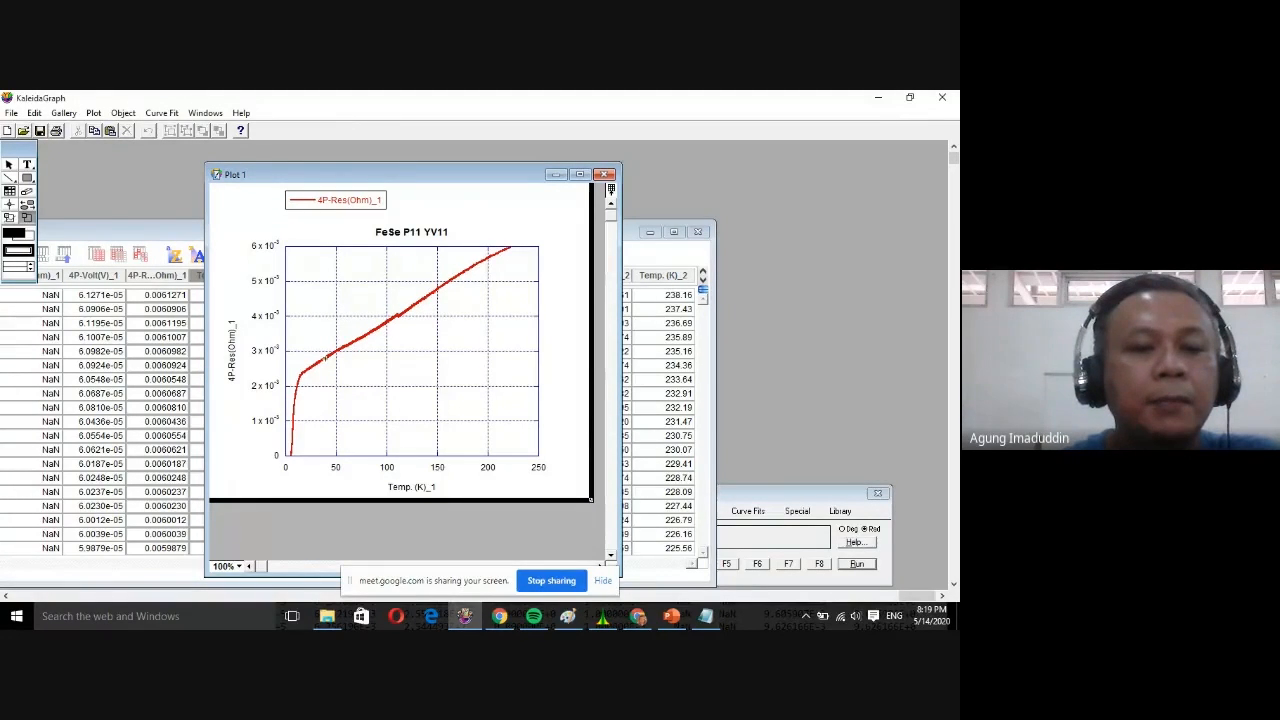
Zoom the plot's axes in on the transition region from 0 to 25 K, then reactivate the selection tool.
{"action": "left_click_drag", "start_coordinate": [295, 428], "coordinate": [282, 464]}
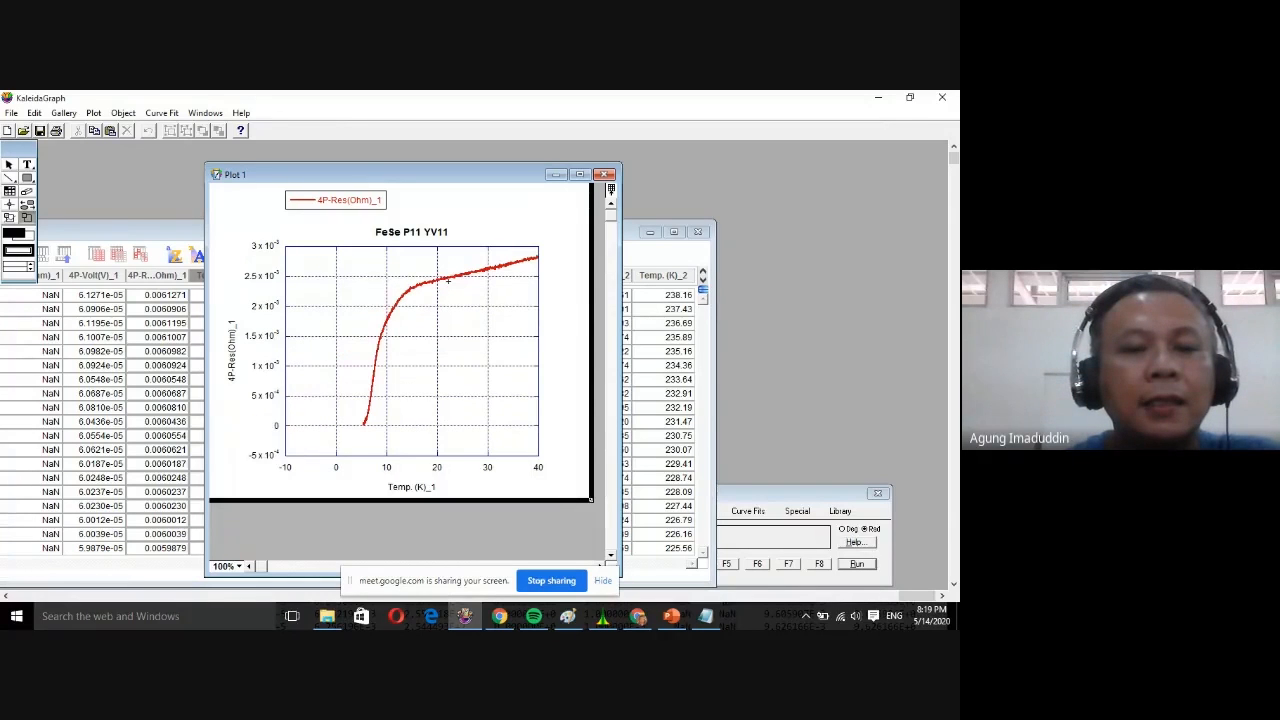
{"action": "left_click_drag", "start_coordinate": [372, 384], "coordinate": [315, 419]}
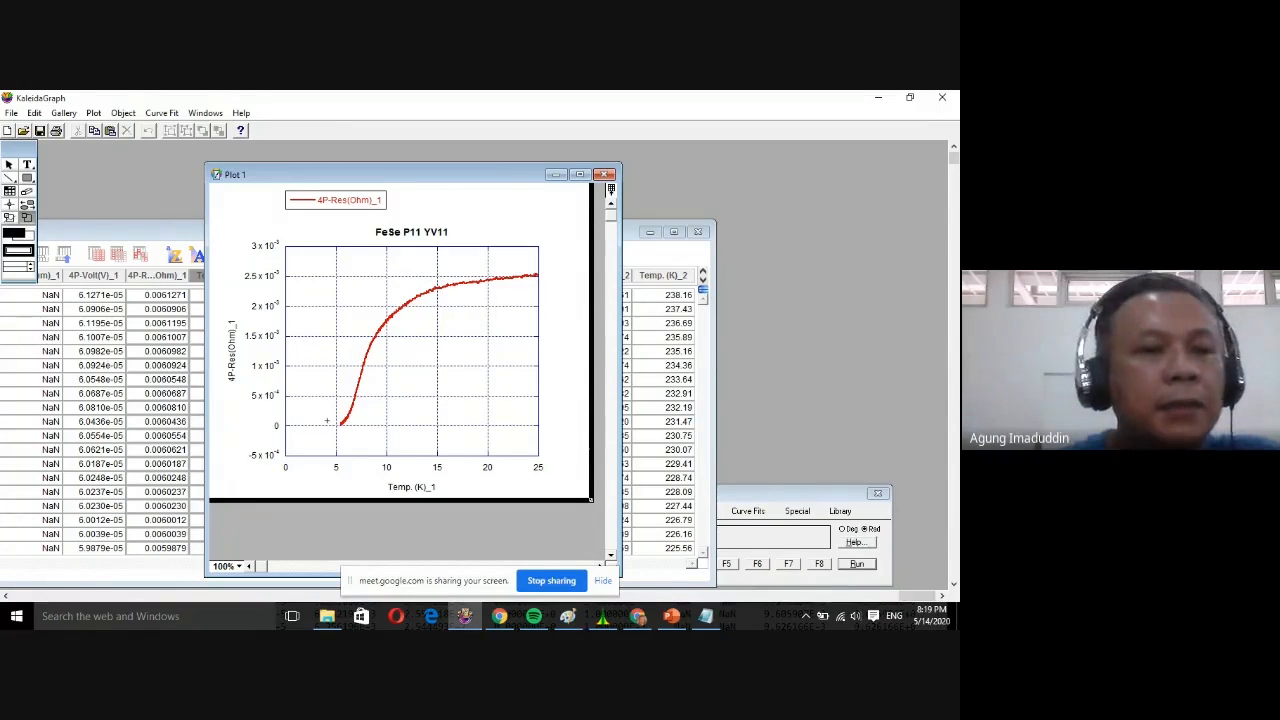
{"action": "left_click", "coordinate": [10, 166]}
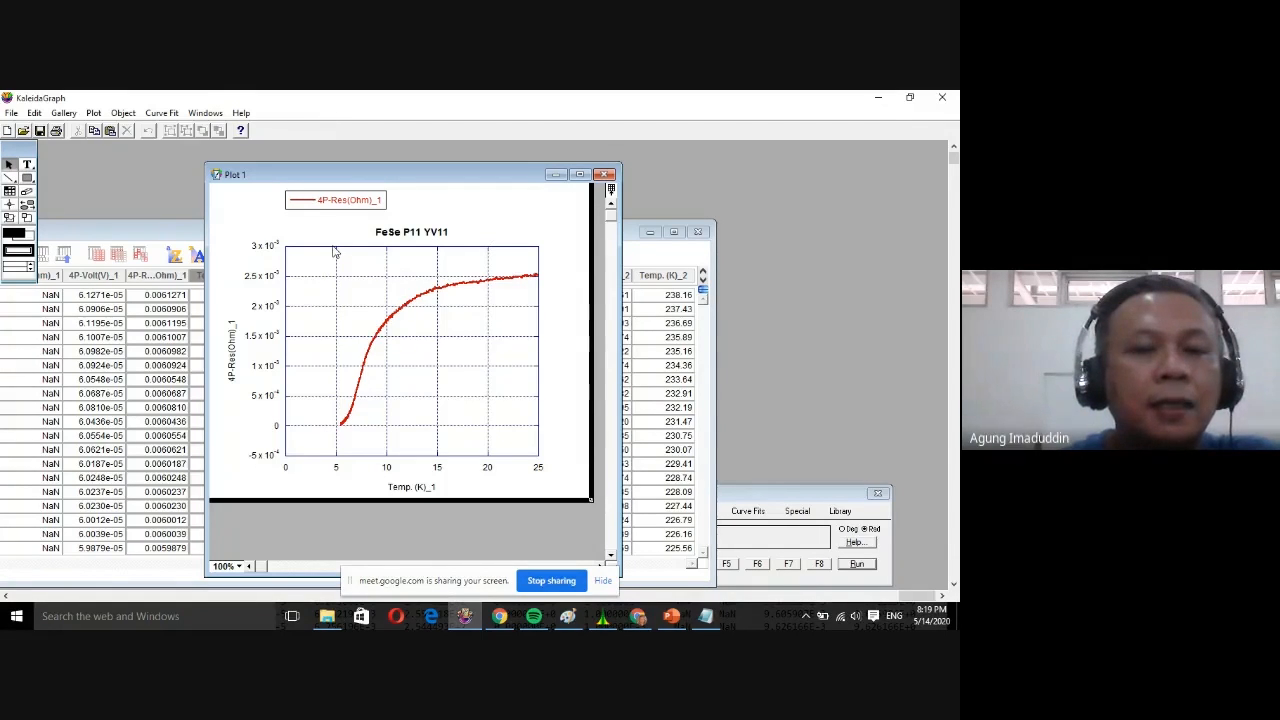
Set the plot's Y axis minimum to 0 and its X axis minimum to 5.
{"action": "left_click", "coordinate": [287, 266]}
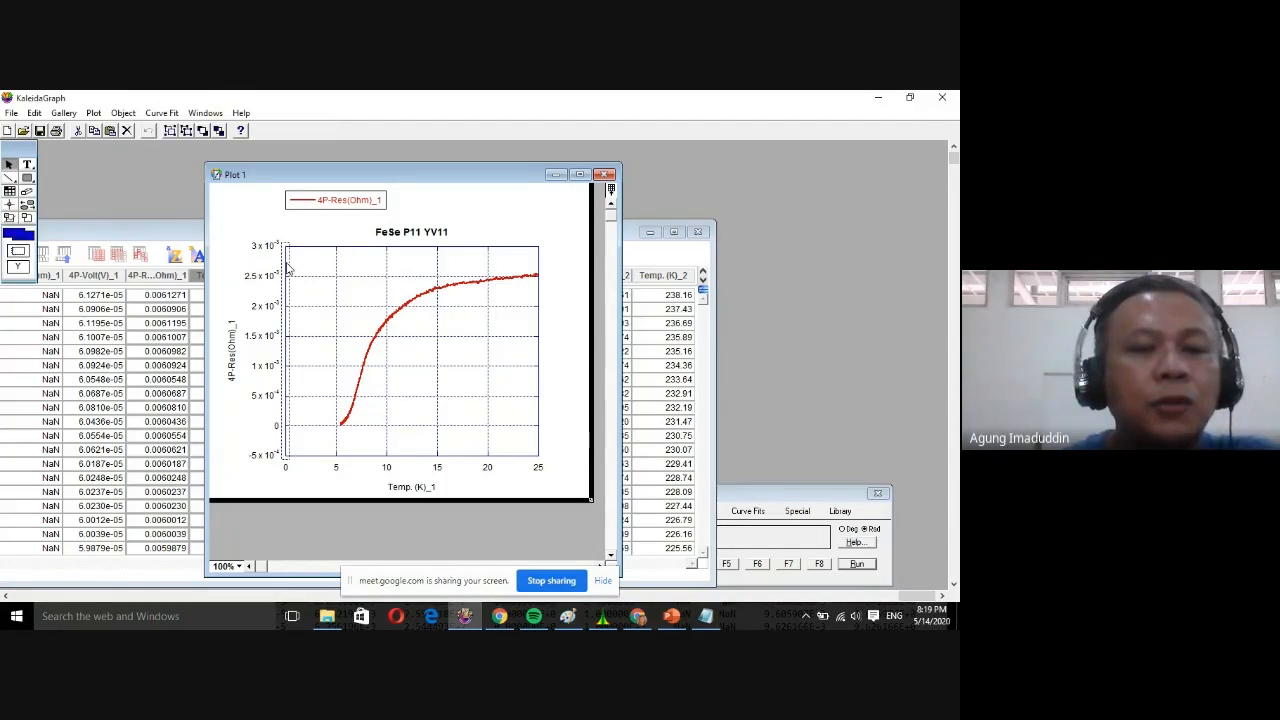
{"action": "double_click", "coordinate": [287, 266]}
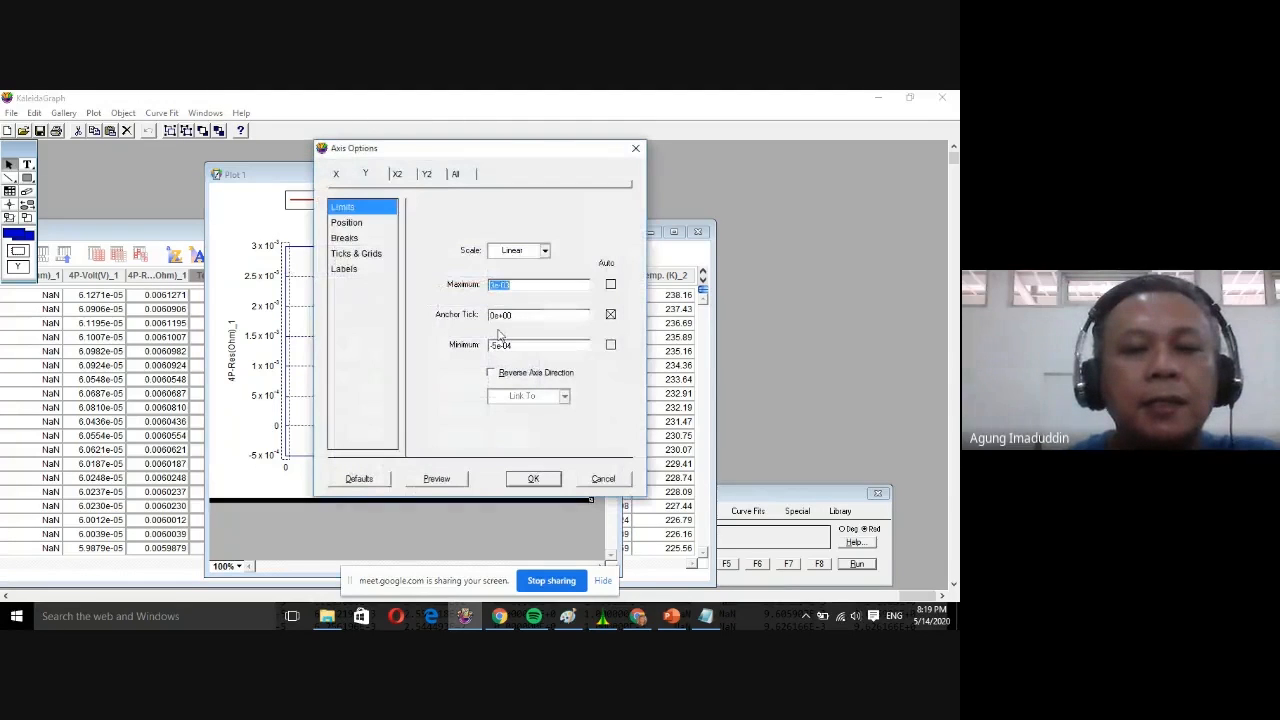
{"action": "key", "text": "Tab"}
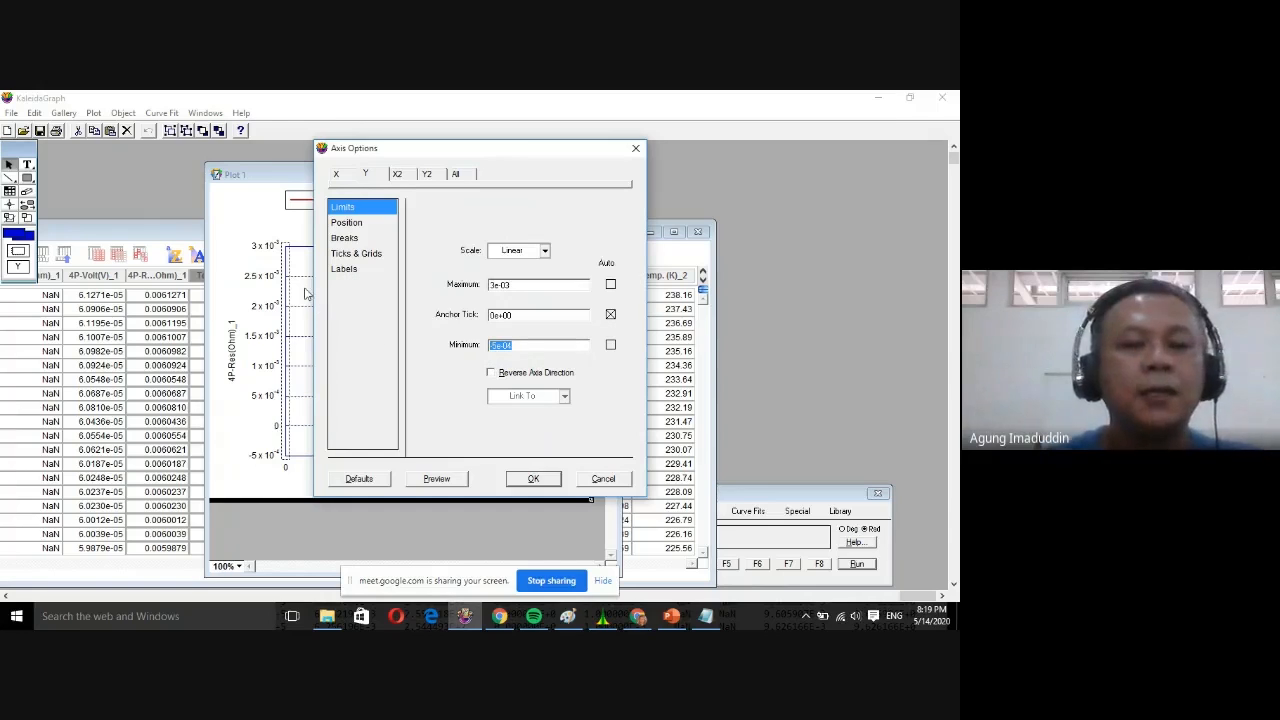
{"action": "type", "text": "0"}
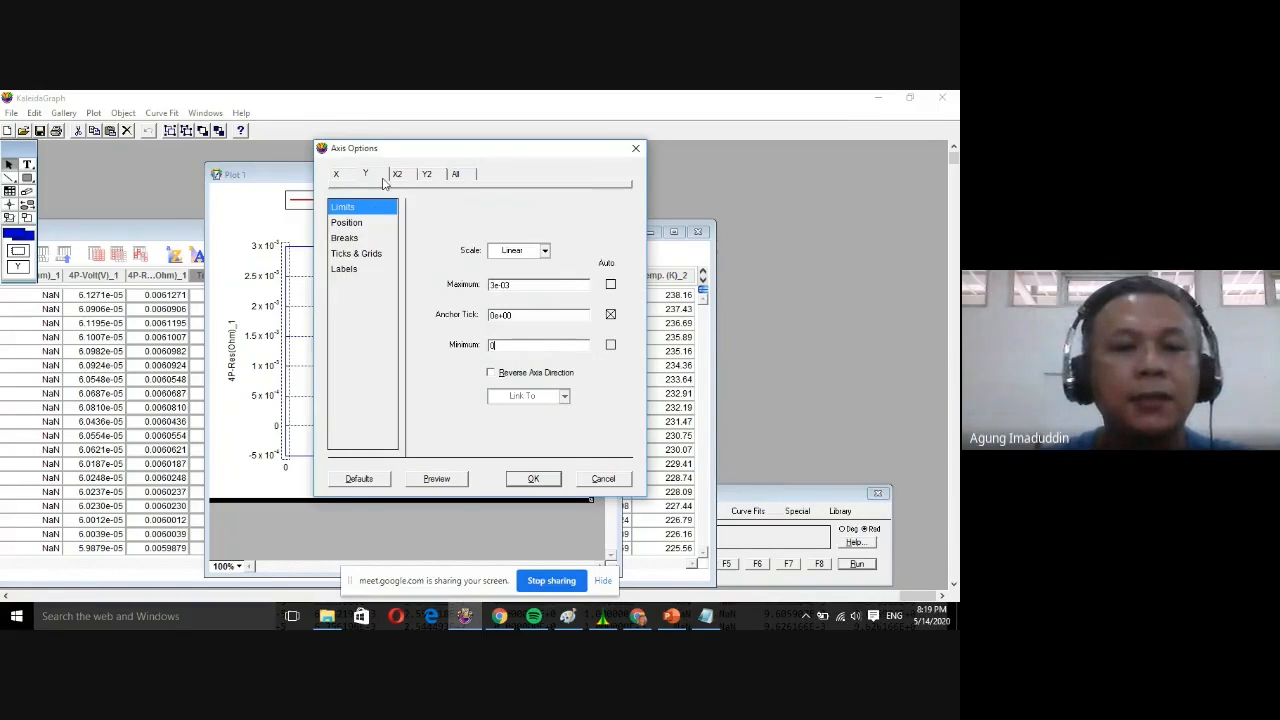
{"action": "left_click", "coordinate": [337, 176]}
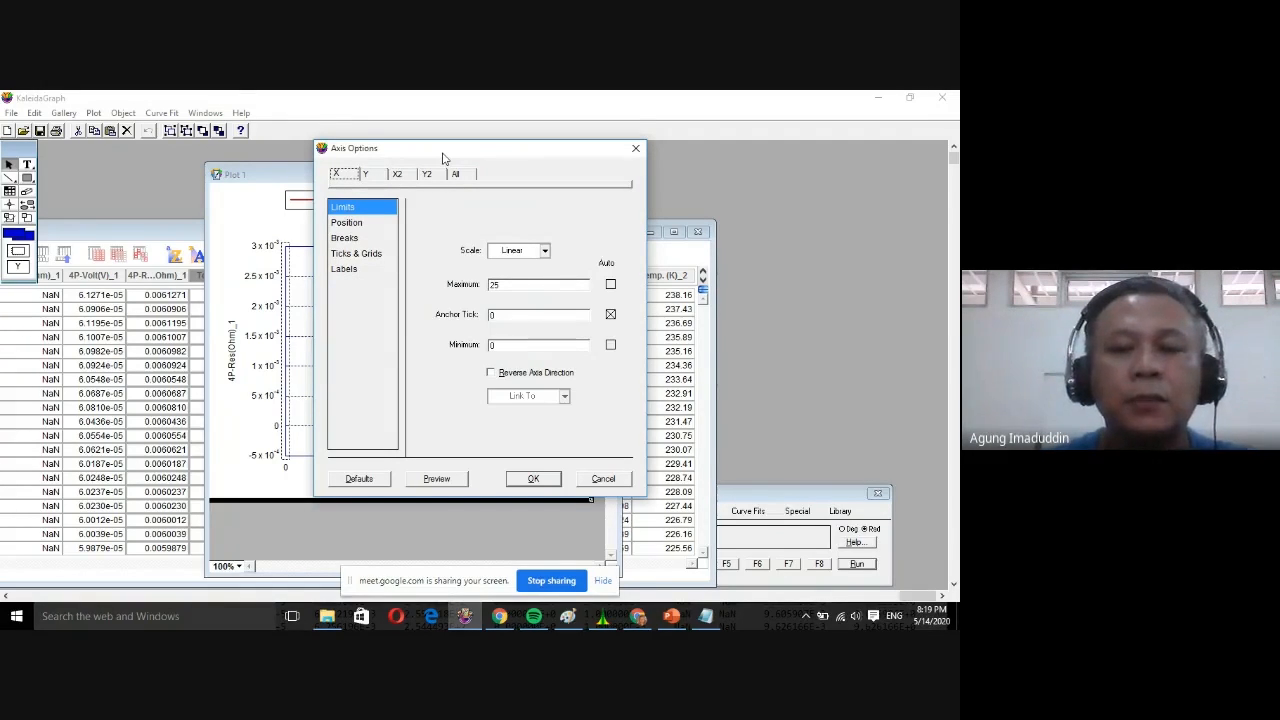
{"action": "left_click_drag", "start_coordinate": [443, 159], "coordinate": [629, 179]}
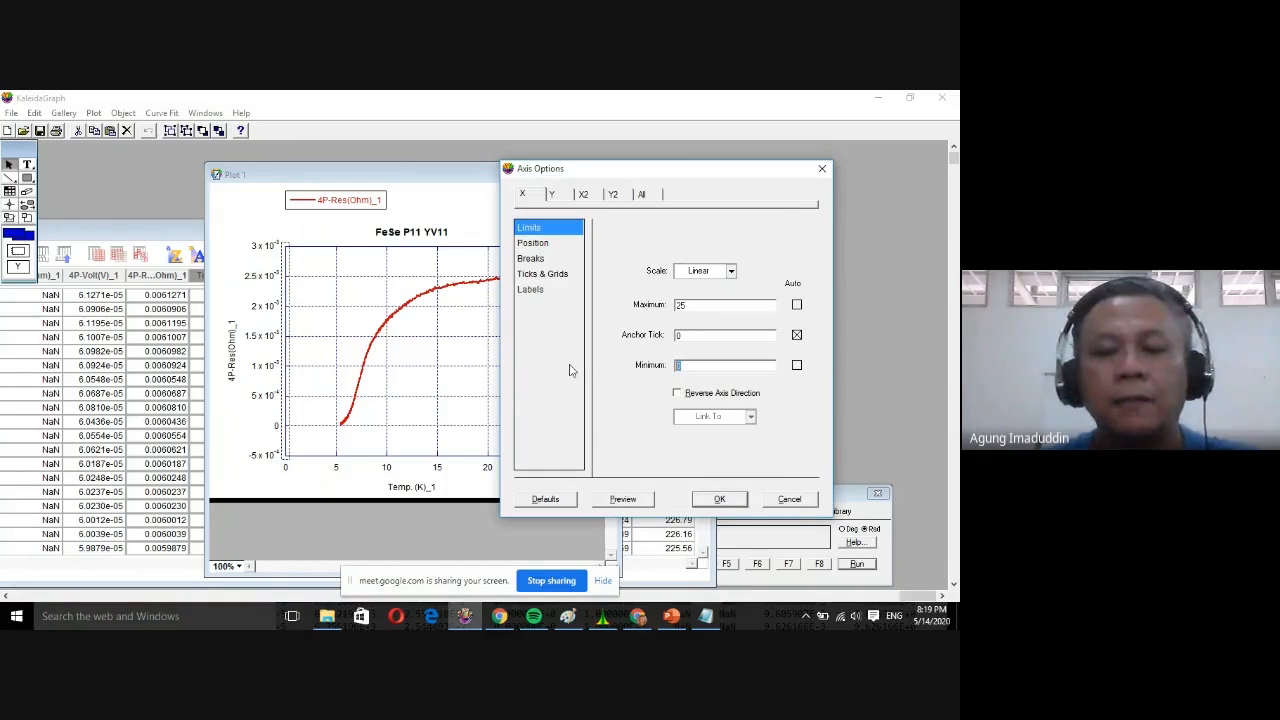
{"action": "type", "text": "5"}
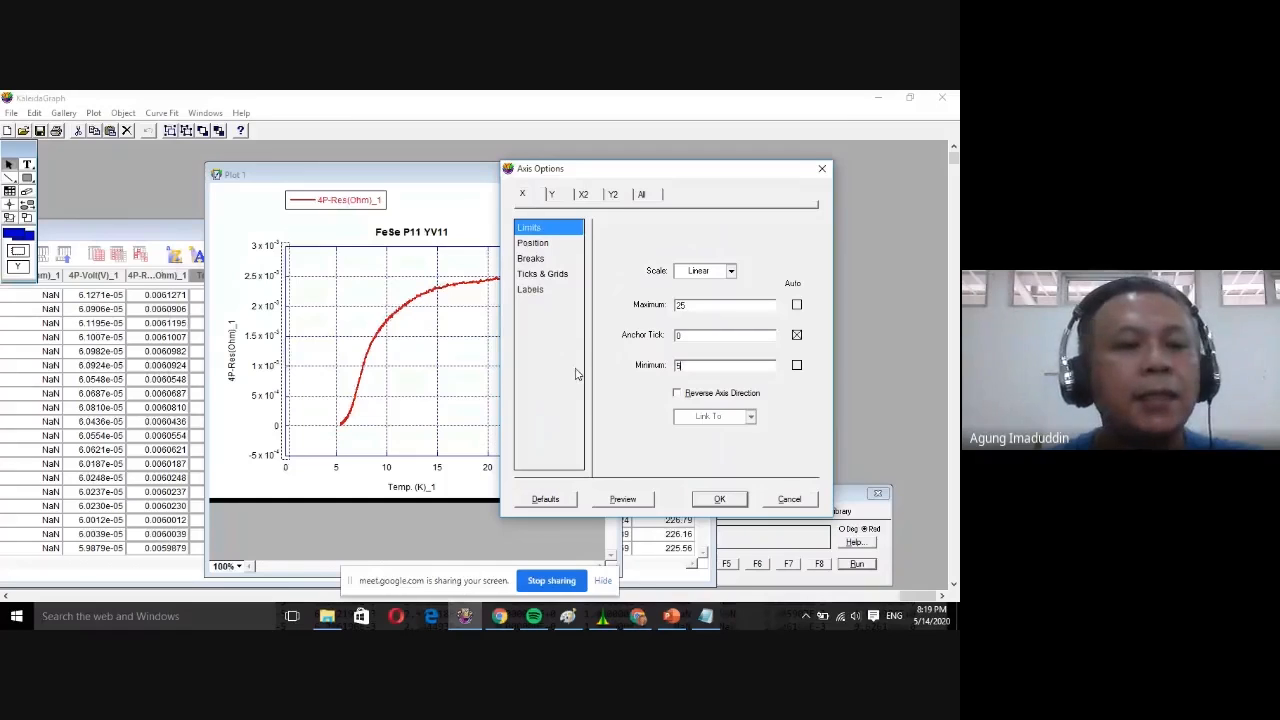
{"action": "left_click", "coordinate": [722, 497]}
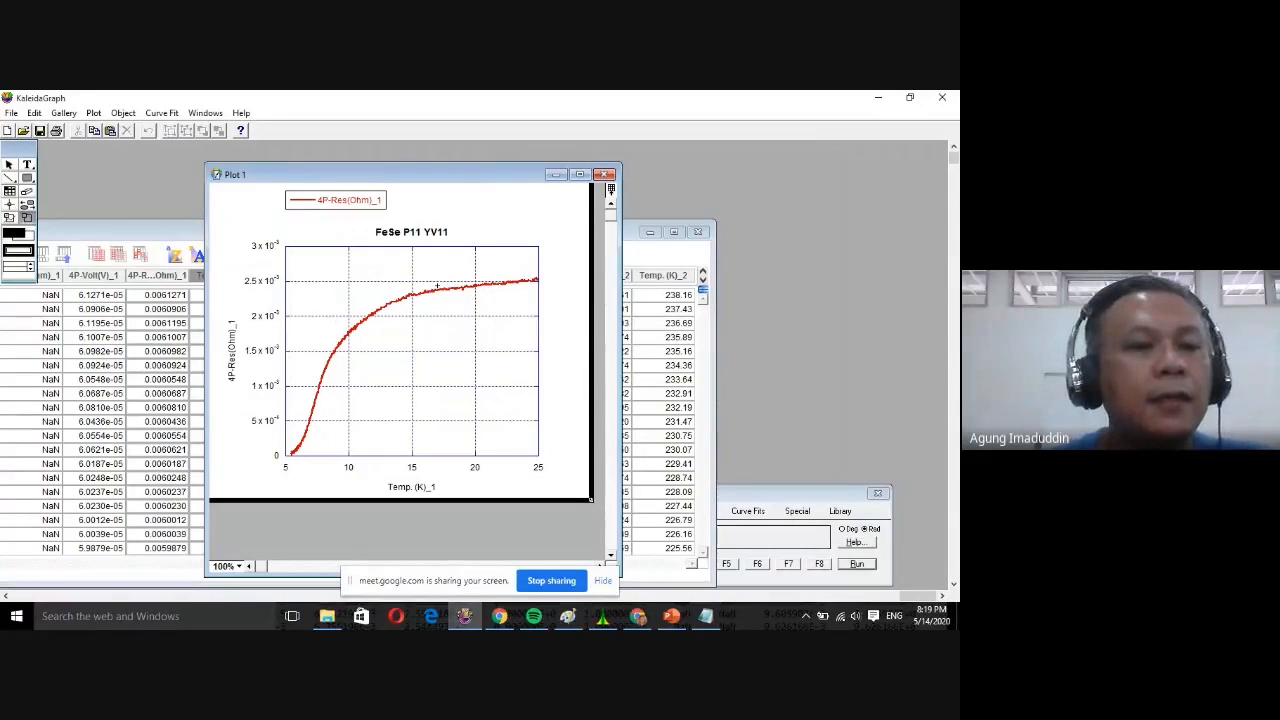
Zoom the plot in on the transition from about 4 to 18 K, then bring the FeSe P11 YV11 data window forward.
{"action": "left_click_drag", "start_coordinate": [437, 286], "coordinate": [279, 474]}
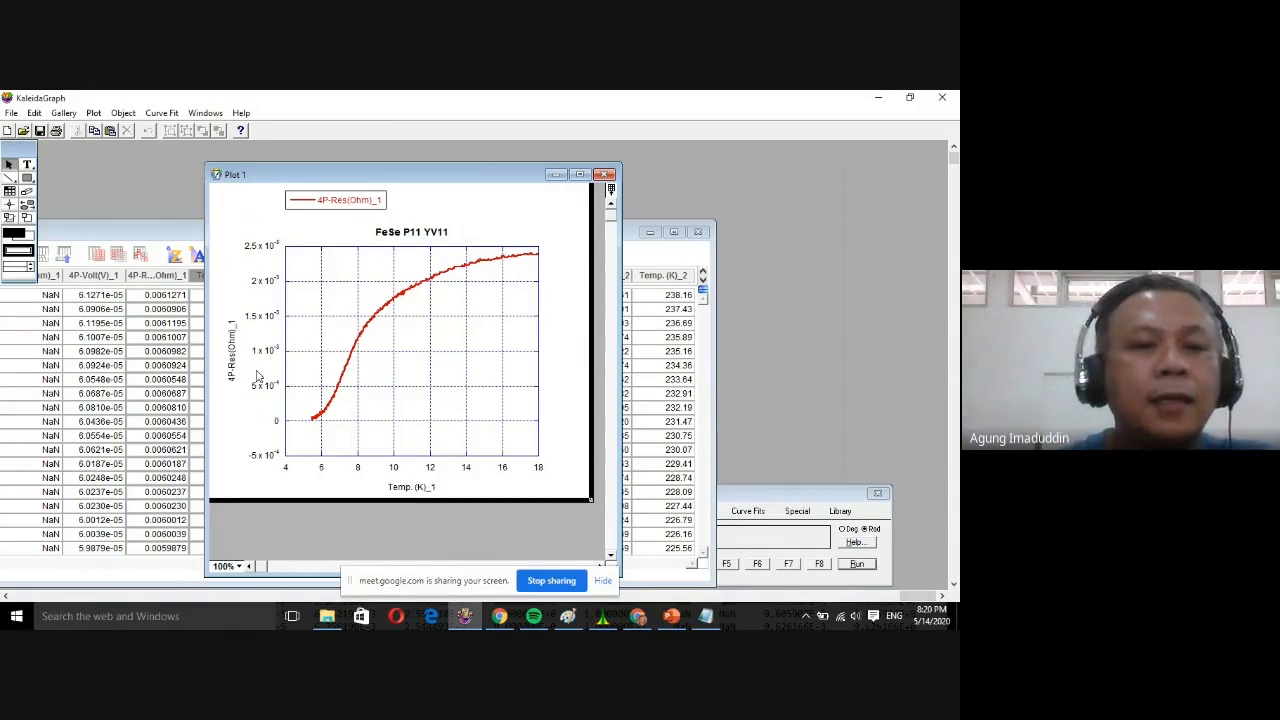
{"action": "left_click_drag", "start_coordinate": [284, 175], "coordinate": [288, 175]}
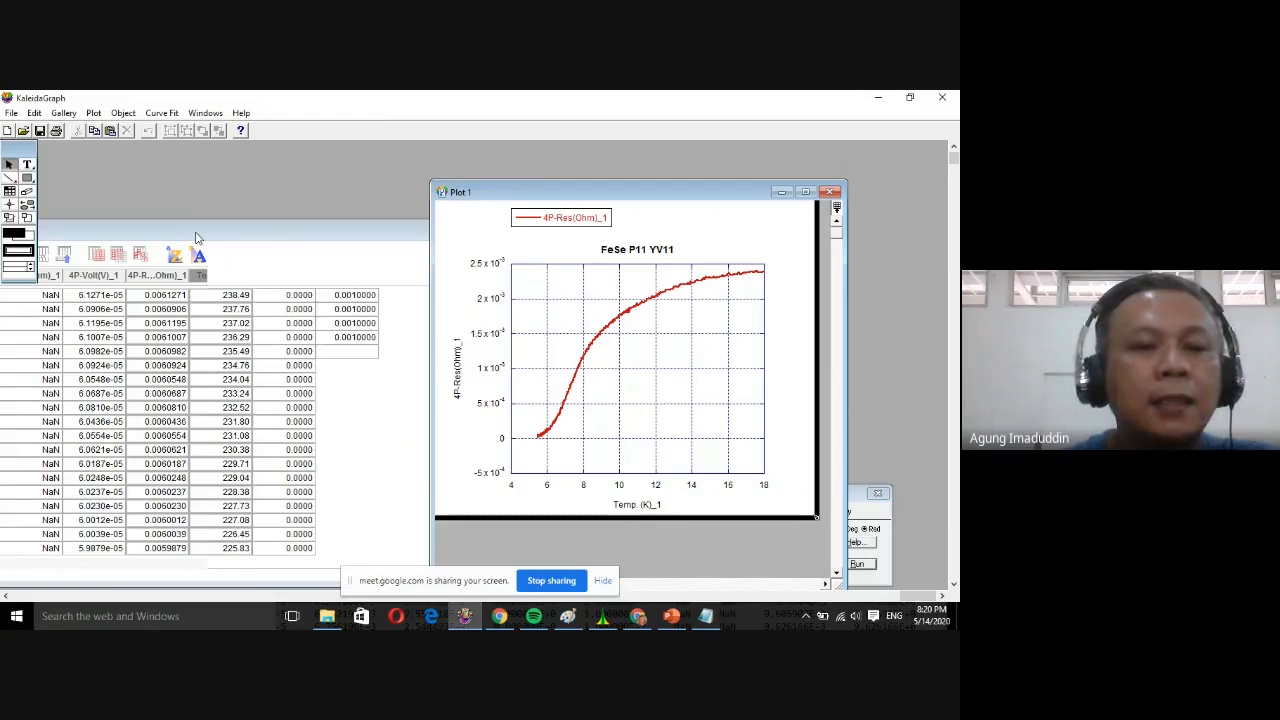
{"action": "left_click", "coordinate": [197, 237]}
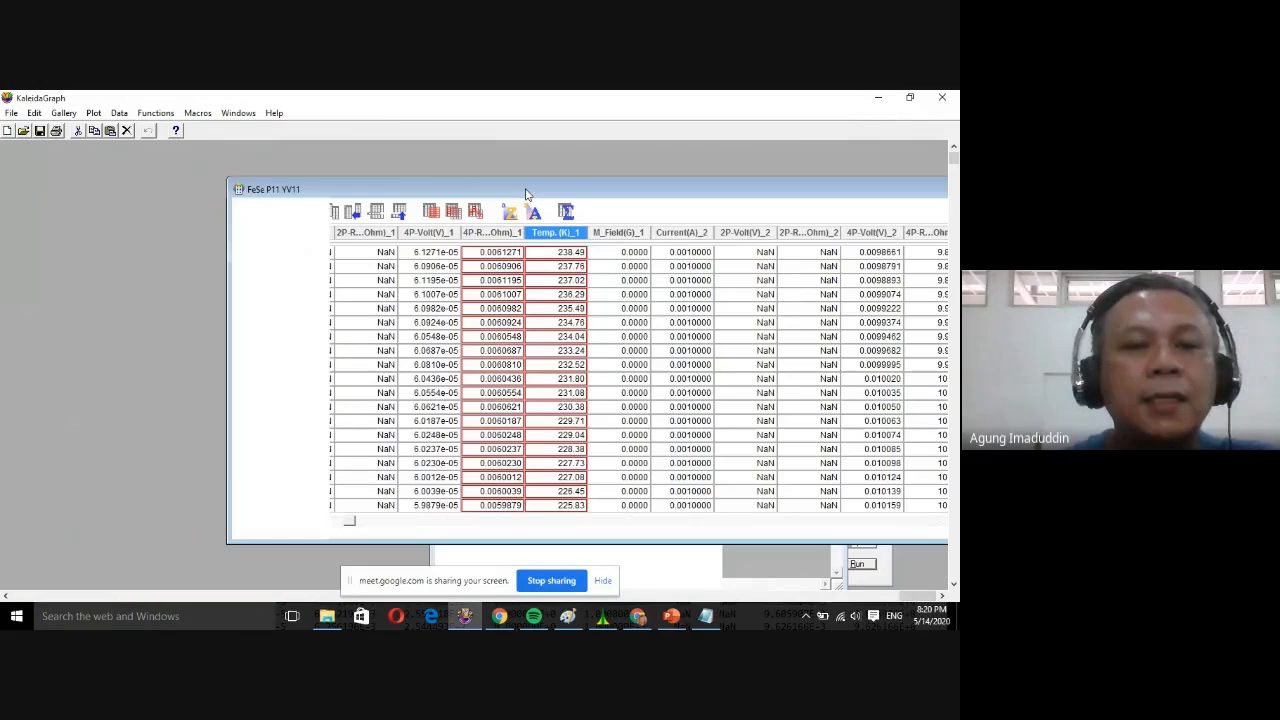
Create a new data window and copy the full 4P-Res(Ohm)_1 and Temp. (K)_1 columns into its first two columns.
{"action": "left_click", "coordinate": [8, 132]}
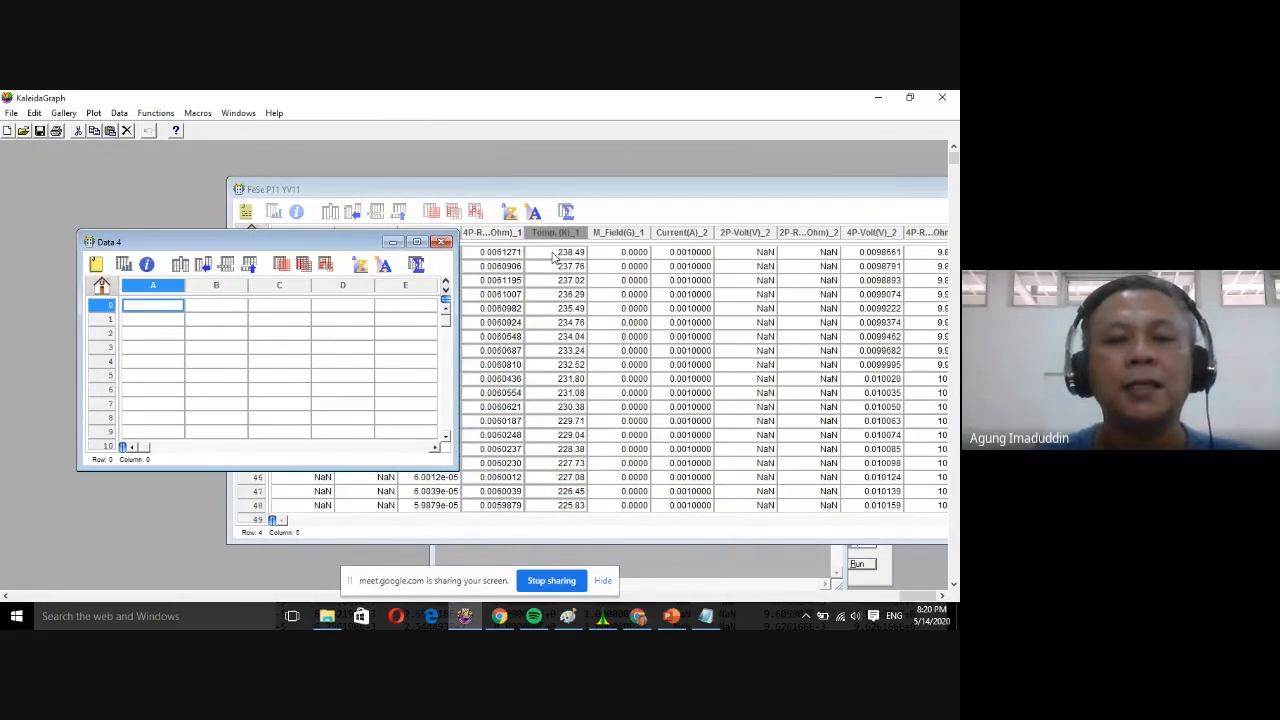
{"action": "left_click", "coordinate": [553, 262]}
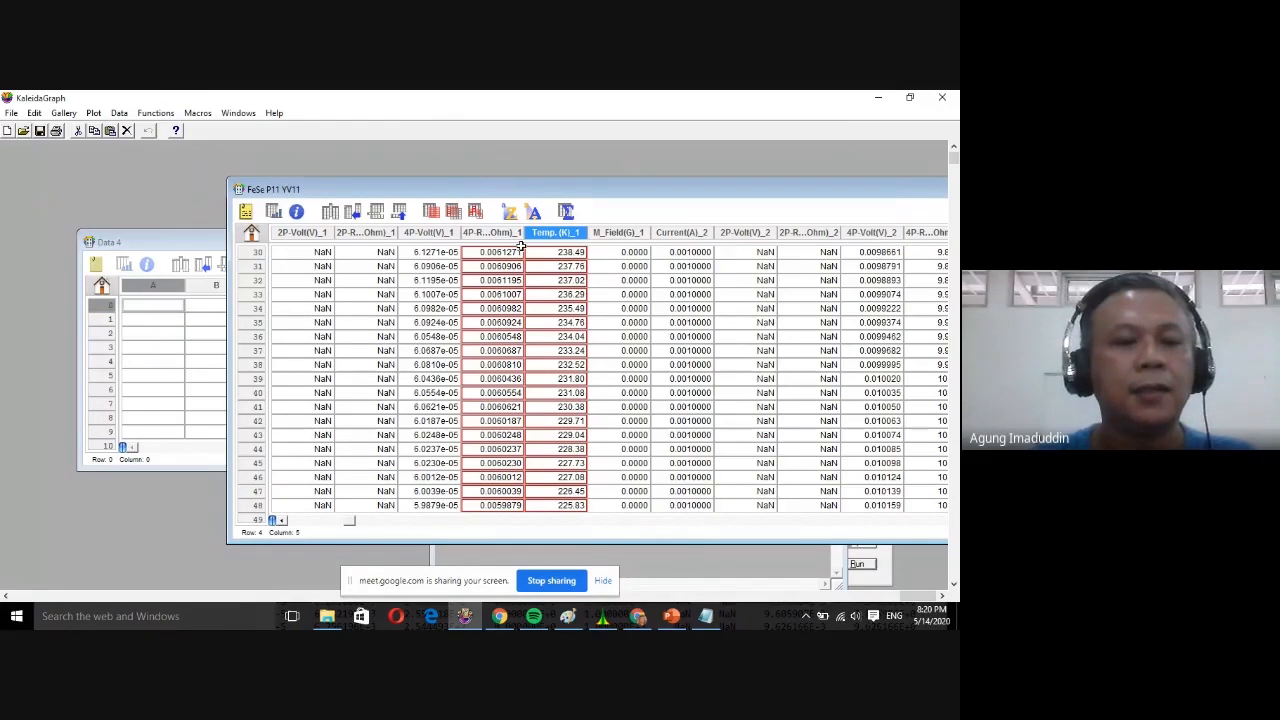
{"action": "left_click_drag", "start_coordinate": [505, 232], "coordinate": [543, 232]}
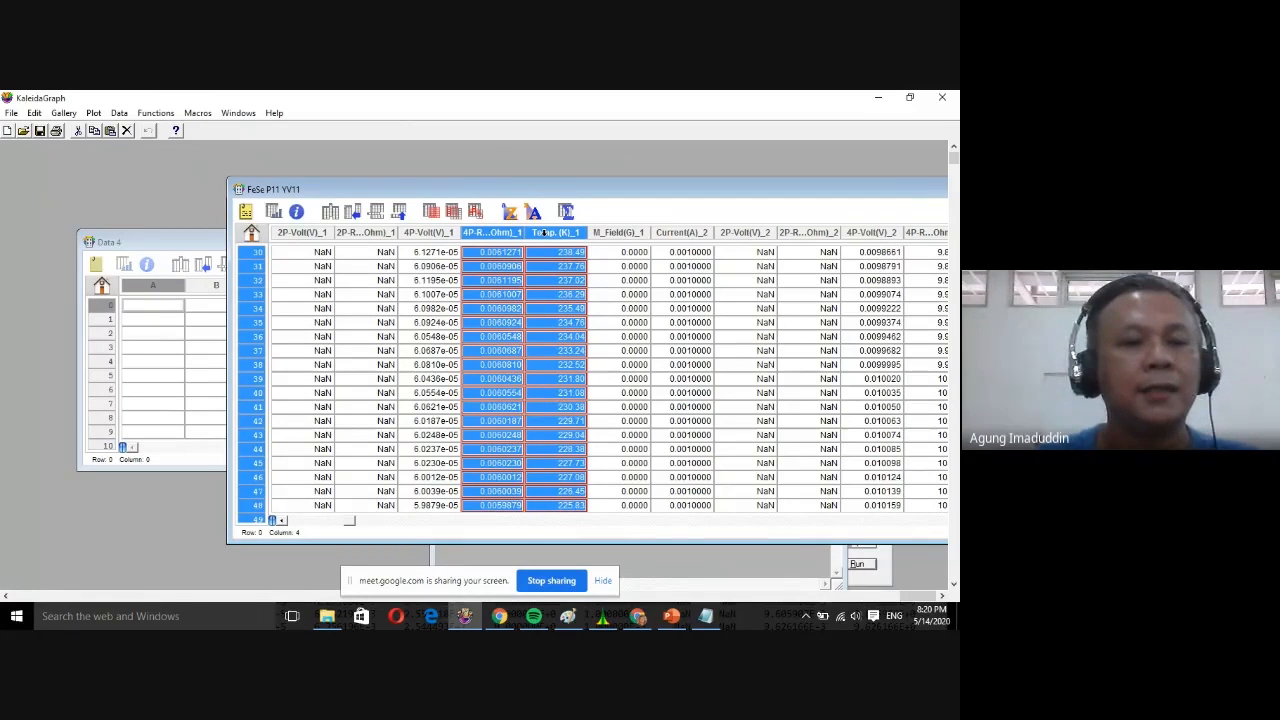
{"action": "key", "text": "ctrl+c"}
{"action": "left_click", "coordinate": [169, 303]}
{"action": "key", "text": "ctrl+v"}
Rename column A of the new data window to "Resistance (Ohm)".
{"action": "double_click", "coordinate": [172, 285]}
{"action": "double_click", "coordinate": [172, 285]}
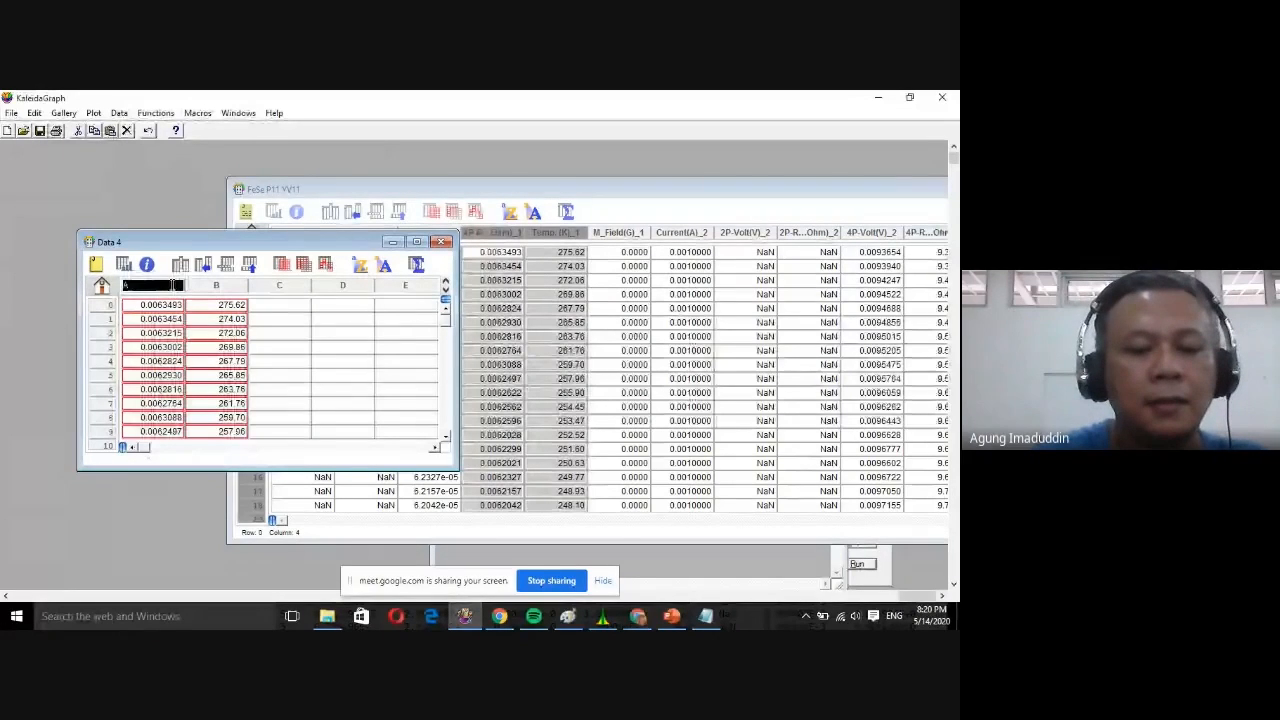
{"action": "type", "text": "Res"}
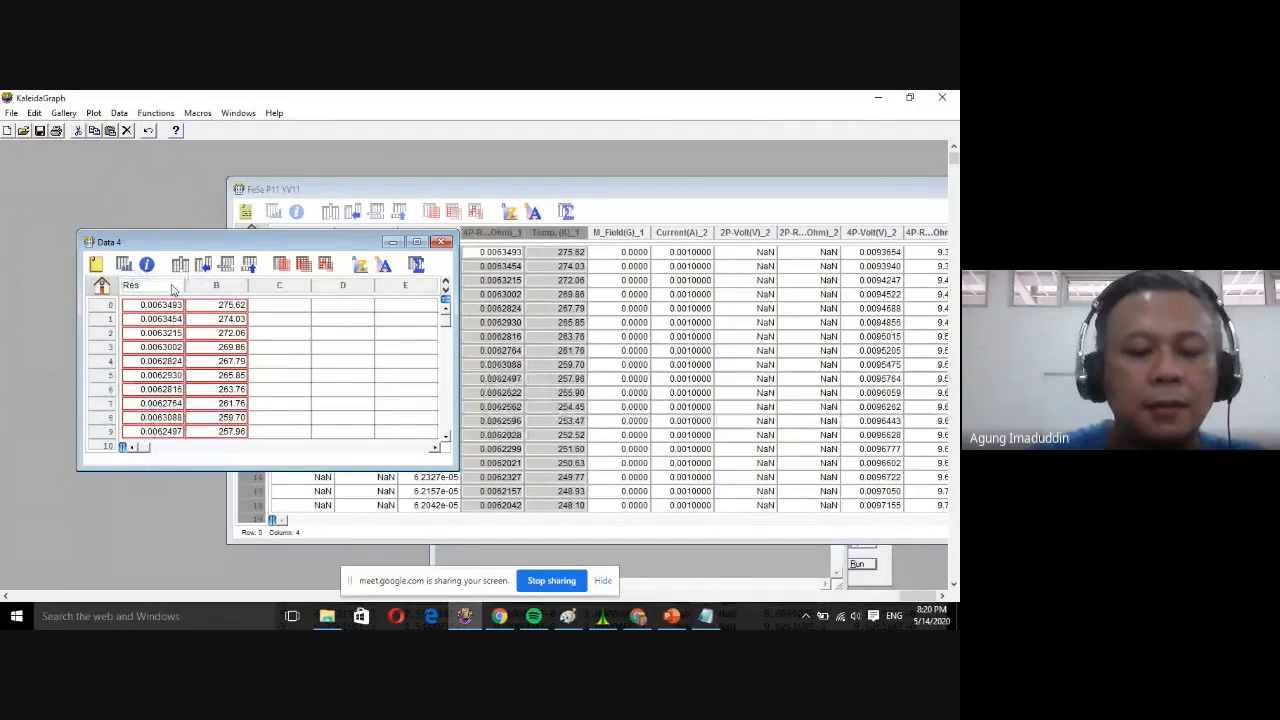
{"action": "type", "text": "istance"}
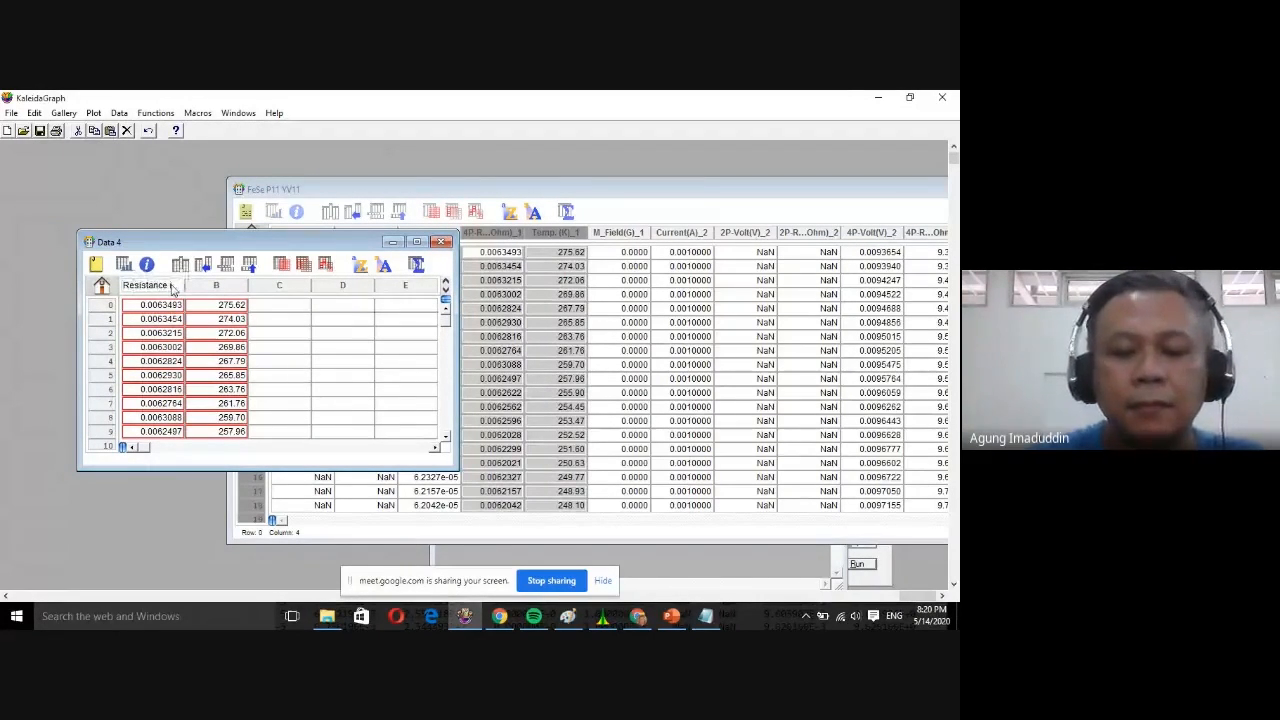
{"action": "type", "text": " (Ohm"}
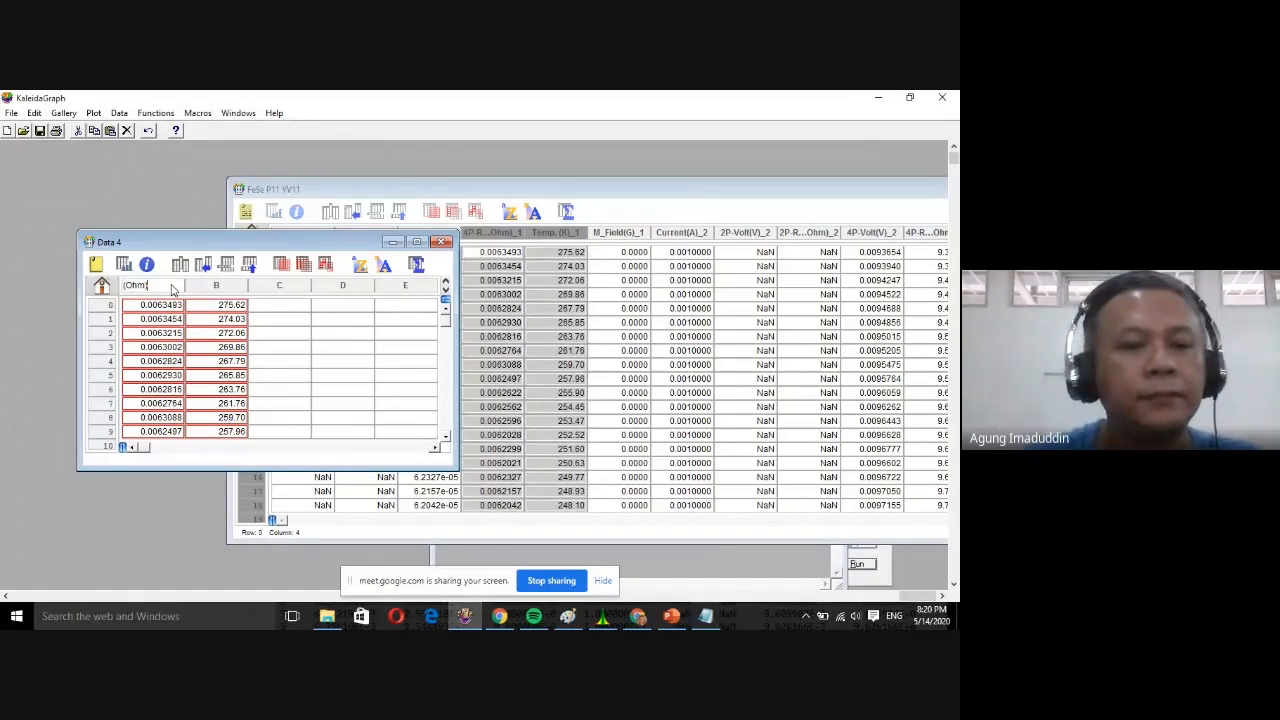
{"action": "type", "text": ")"}
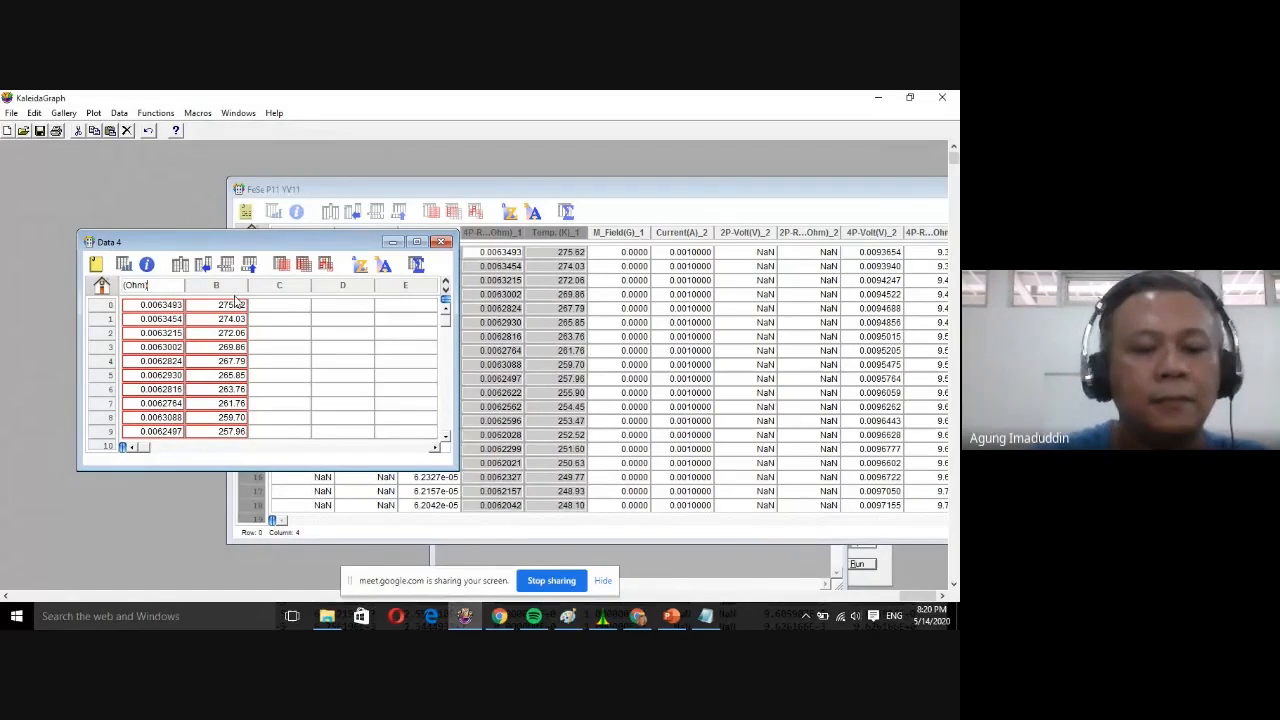
Rename column B of the new data window to "Temp (K)".
{"action": "left_click", "coordinate": [237, 287]}
{"action": "type", "text": "Temp"}
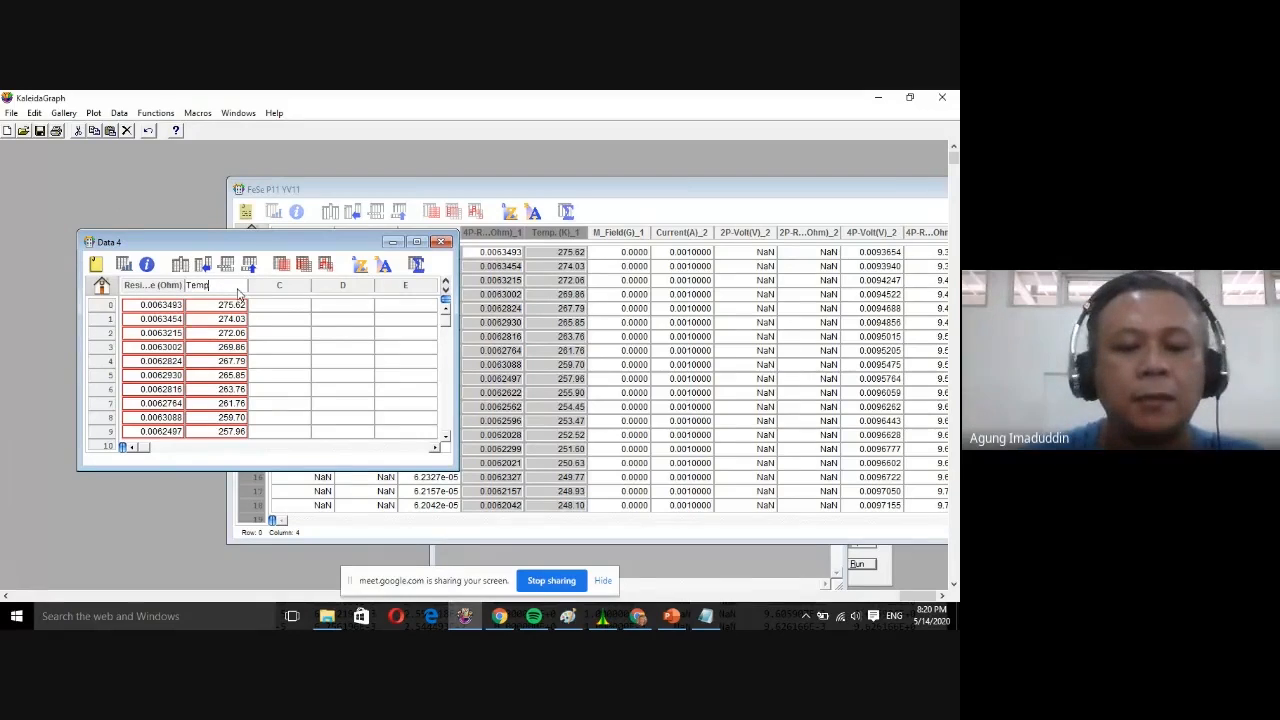
{"action": "type", "text": " (K0"}
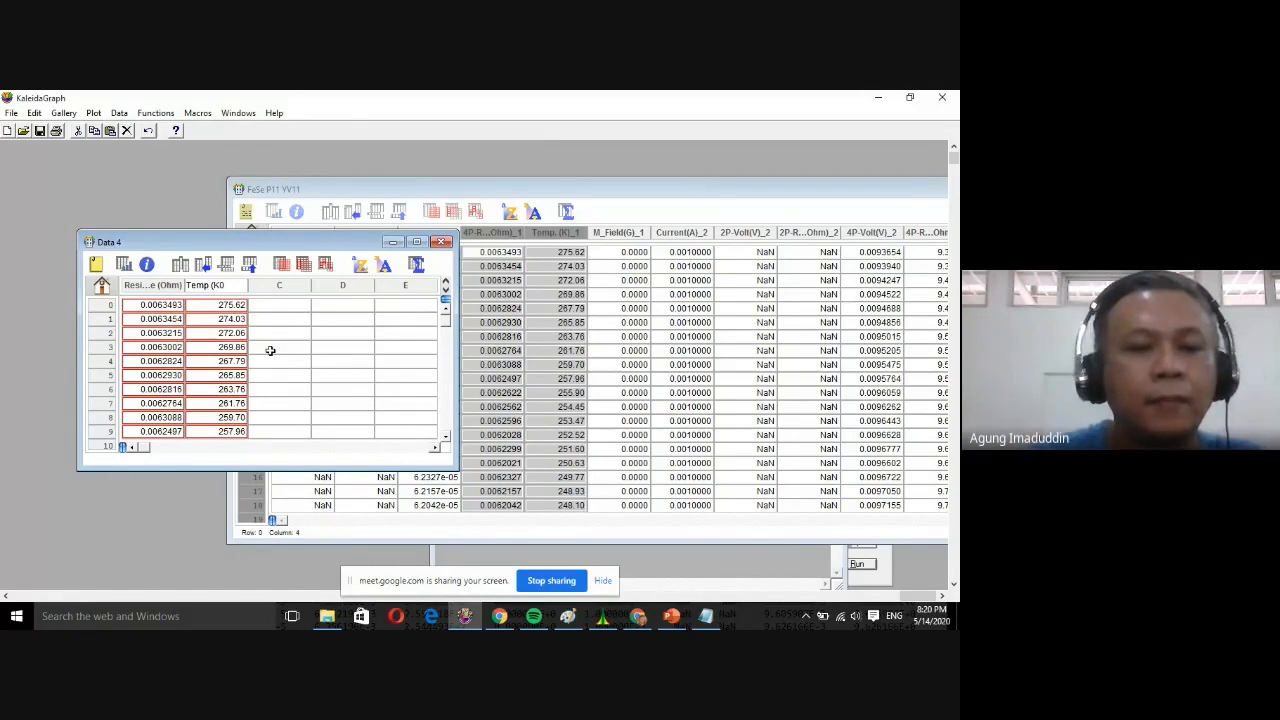
{"action": "key", "text": "BackSpace"}
{"action": "key", "text": "BackSpace"}
{"action": "type", "text": "K"}
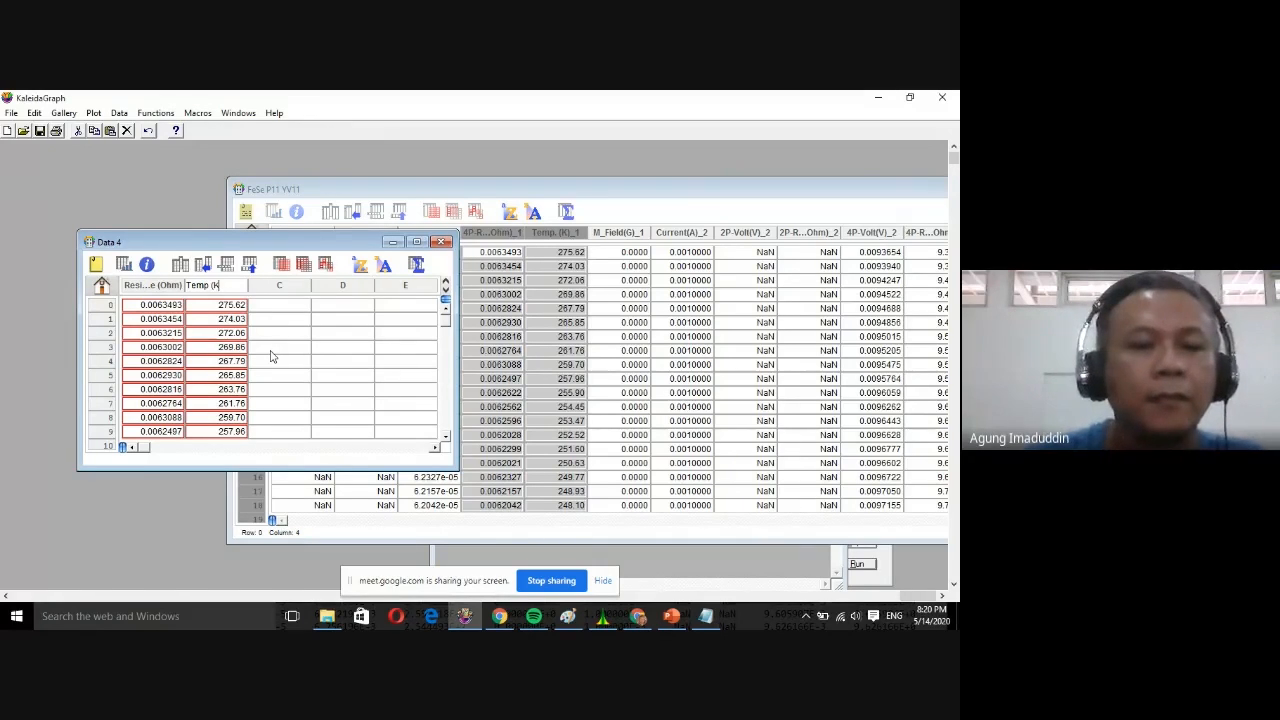
{"action": "left_click", "coordinate": [284, 376]}
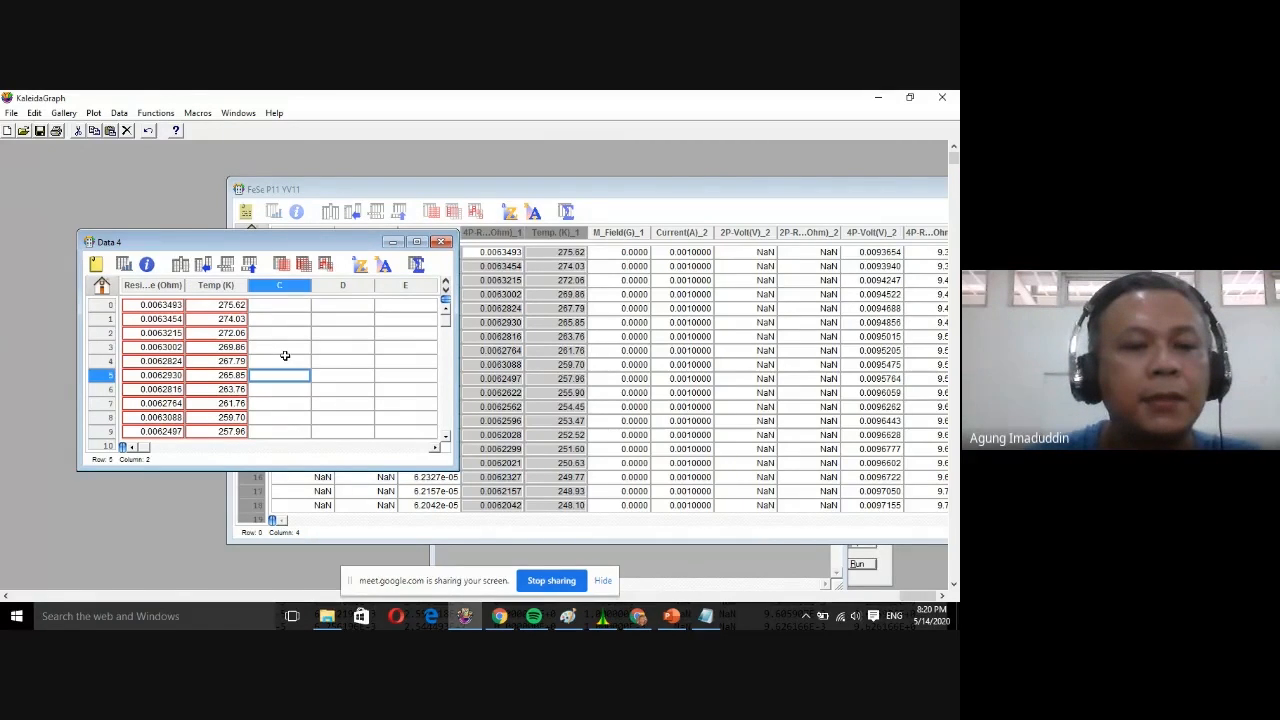
Rename the empty column C to "Resistance (Ohm.cm)".
{"action": "left_click", "coordinate": [280, 285]}
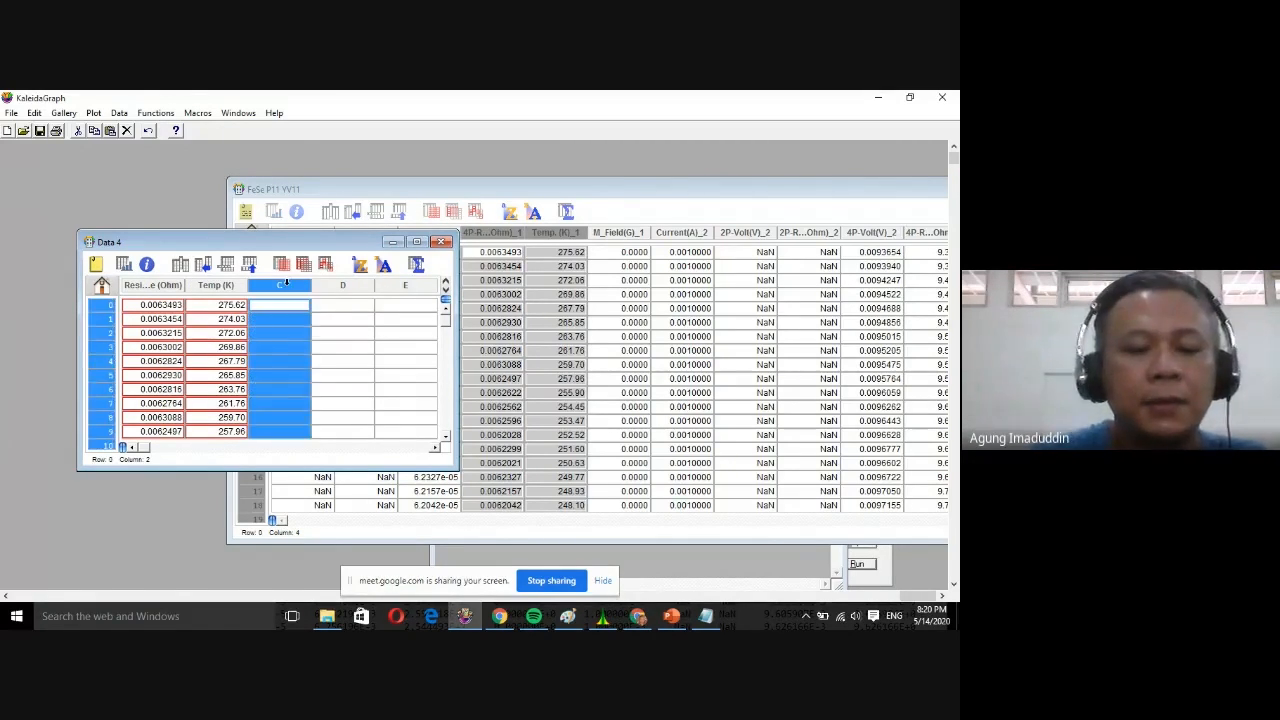
{"action": "left_click", "coordinate": [286, 285]}
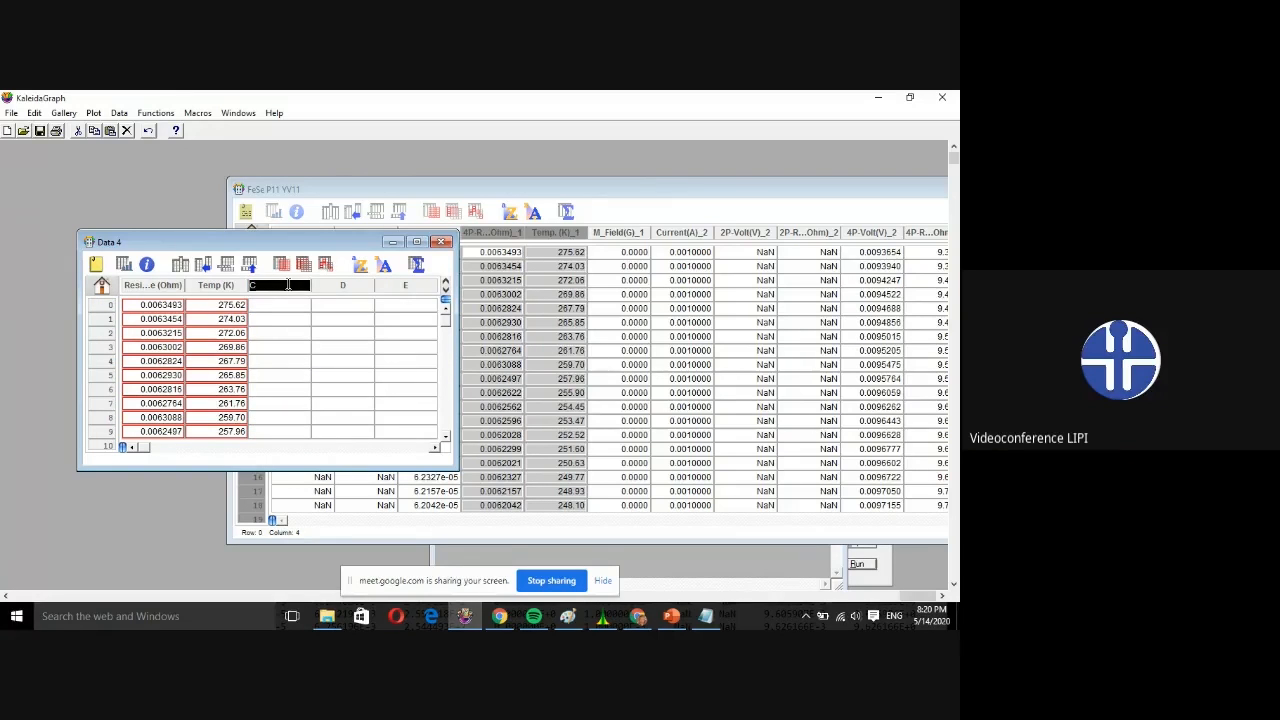
{"action": "type", "text": "Resi"}
{"action": "type", "text": "s"}
{"action": "type", "text": "tance "}
{"action": "type", "text": "(Ohm.cm)"}
{"action": "left_click", "coordinate": [322, 346]}
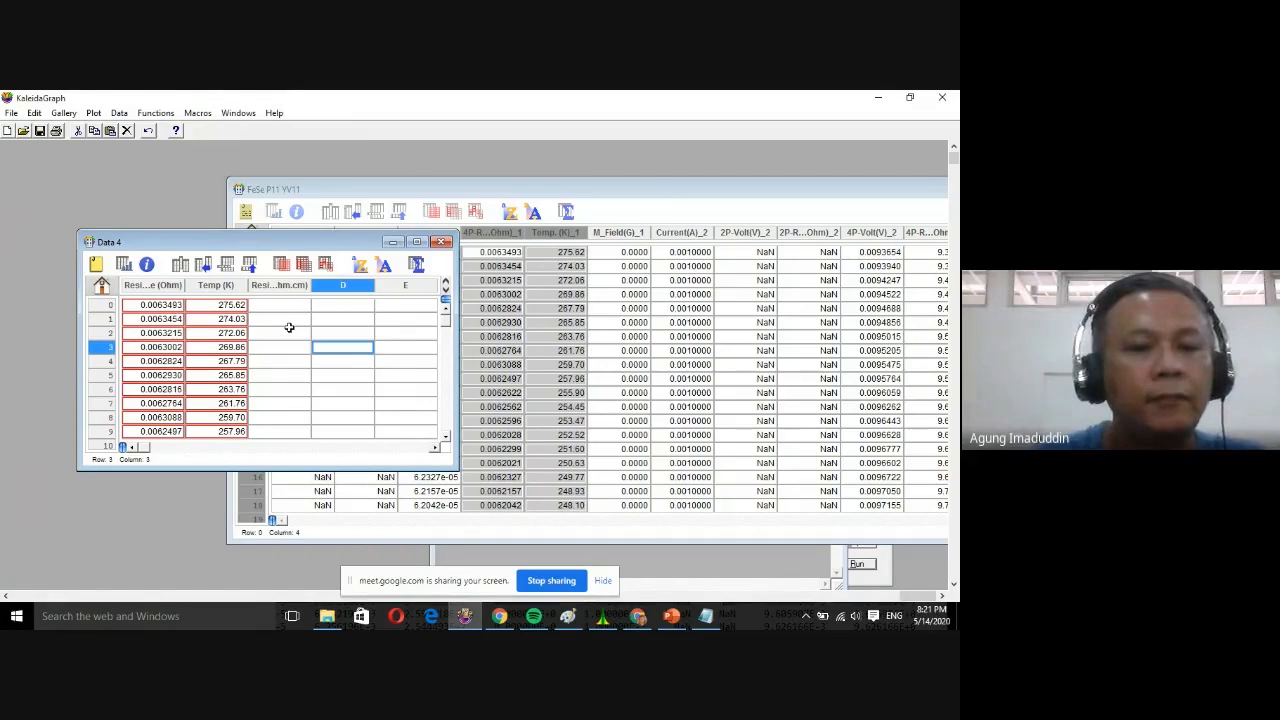
{"action": "left_click", "coordinate": [289, 330]}
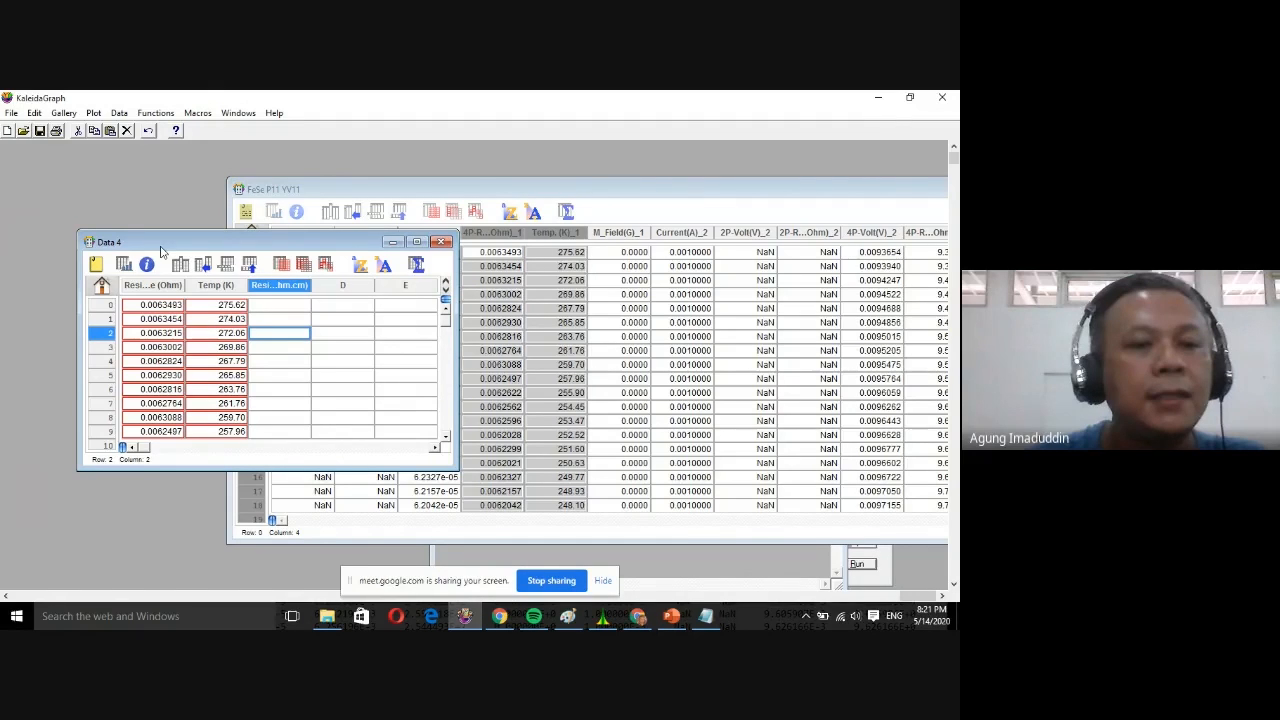
Open the Formula Entry window for the new data table and place it beside the table's columns.
{"action": "left_click_drag", "start_coordinate": [161, 246], "coordinate": [177, 191]}
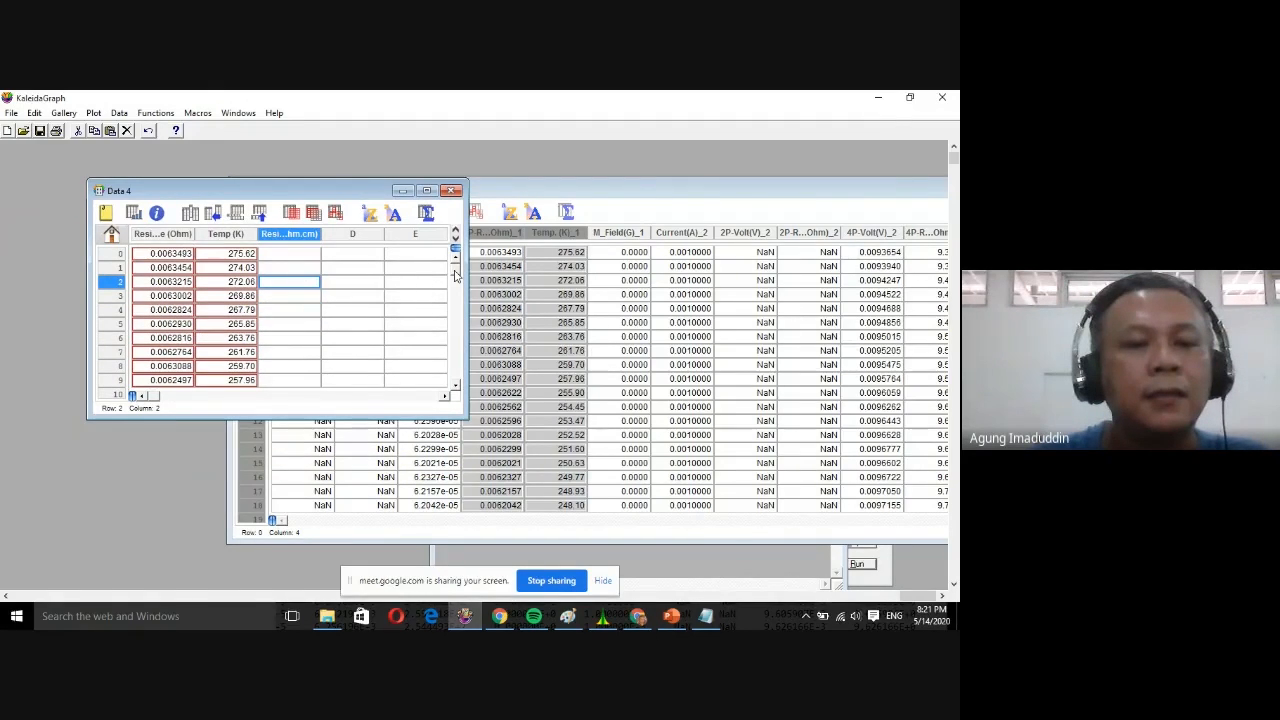
{"action": "left_click", "coordinate": [456, 277]}
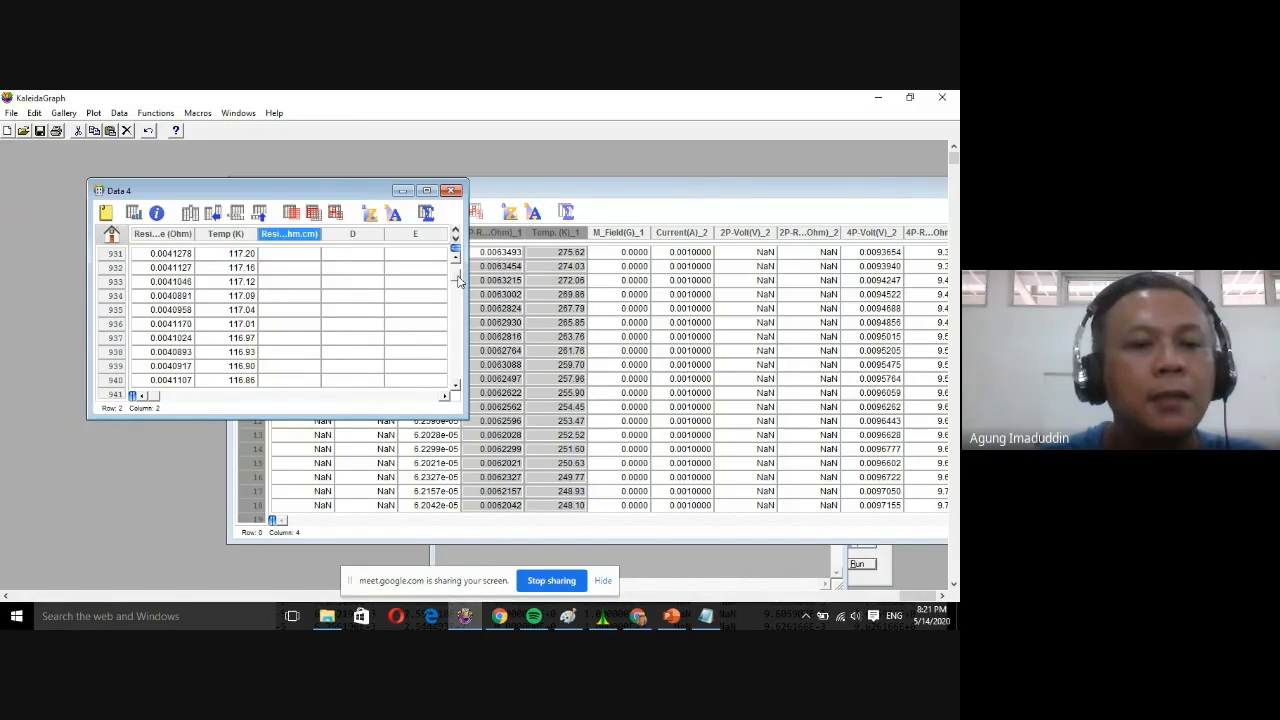
{"action": "left_click_drag", "start_coordinate": [458, 277], "coordinate": [458, 270]}
{"action": "left_click", "coordinate": [289, 282]}
{"action": "left_click", "coordinate": [238, 113]}
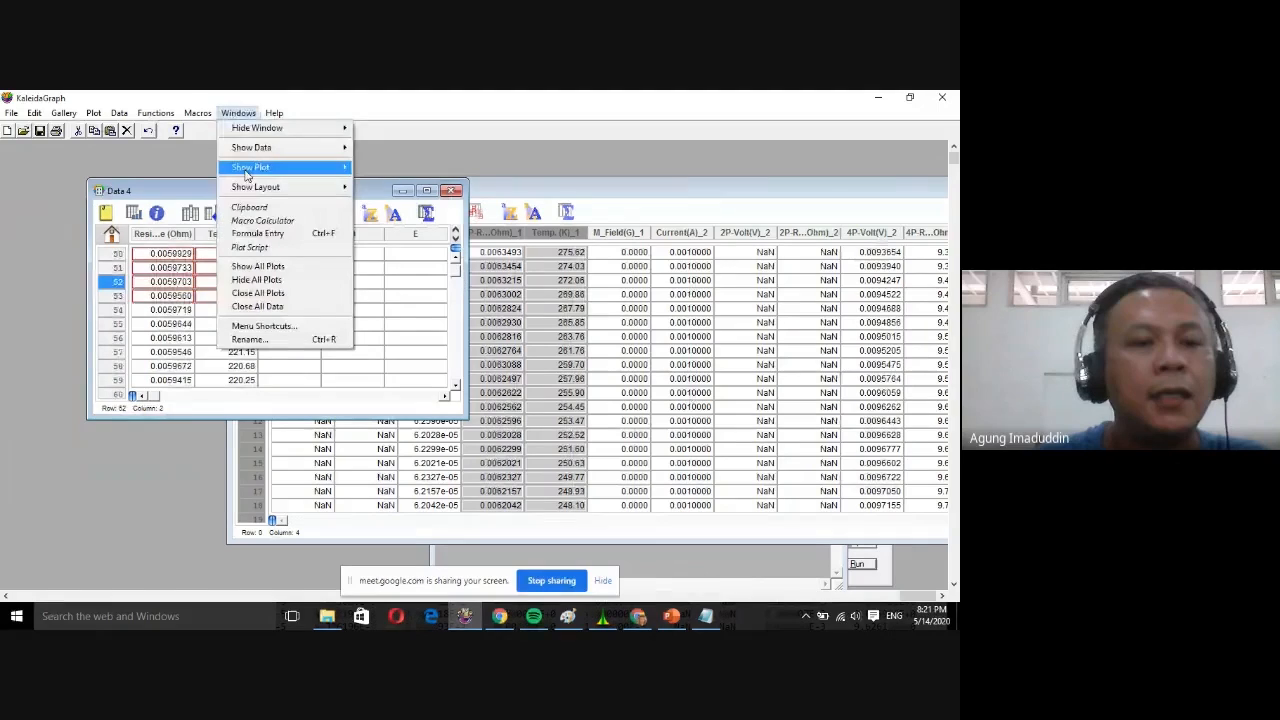
{"action": "left_click", "coordinate": [257, 234]}
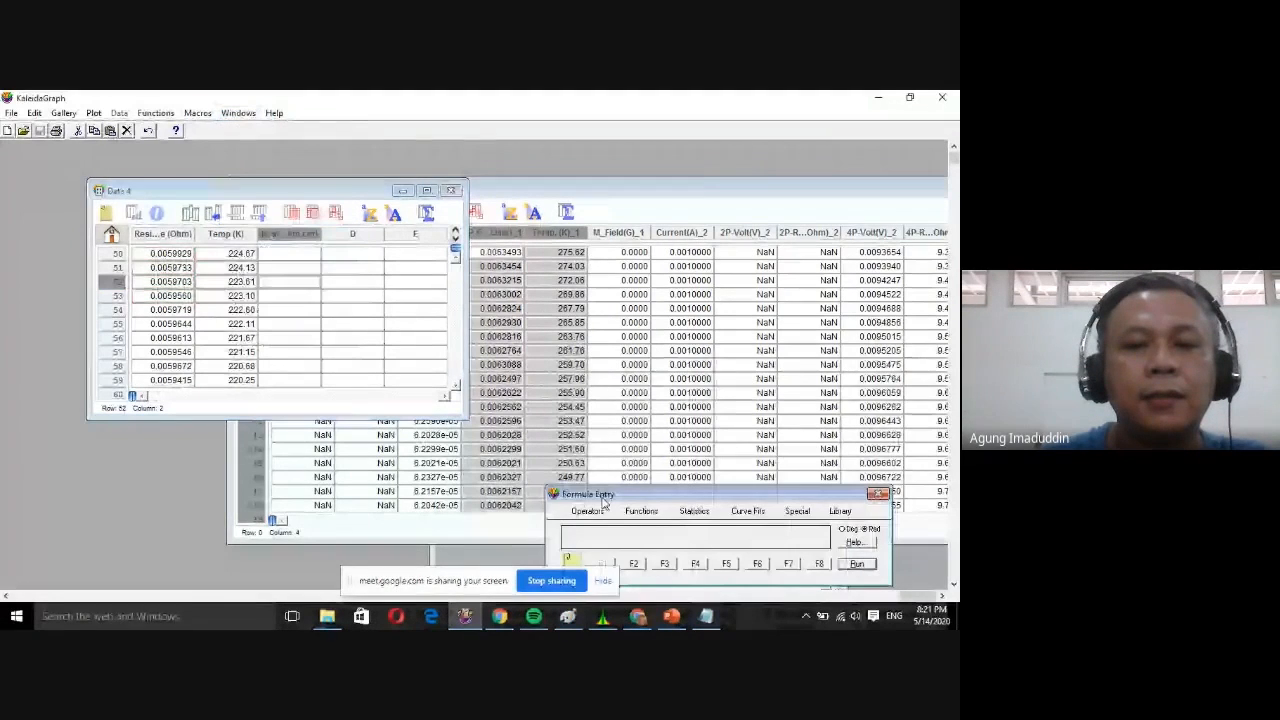
{"action": "left_click_drag", "start_coordinate": [603, 500], "coordinate": [530, 261]}
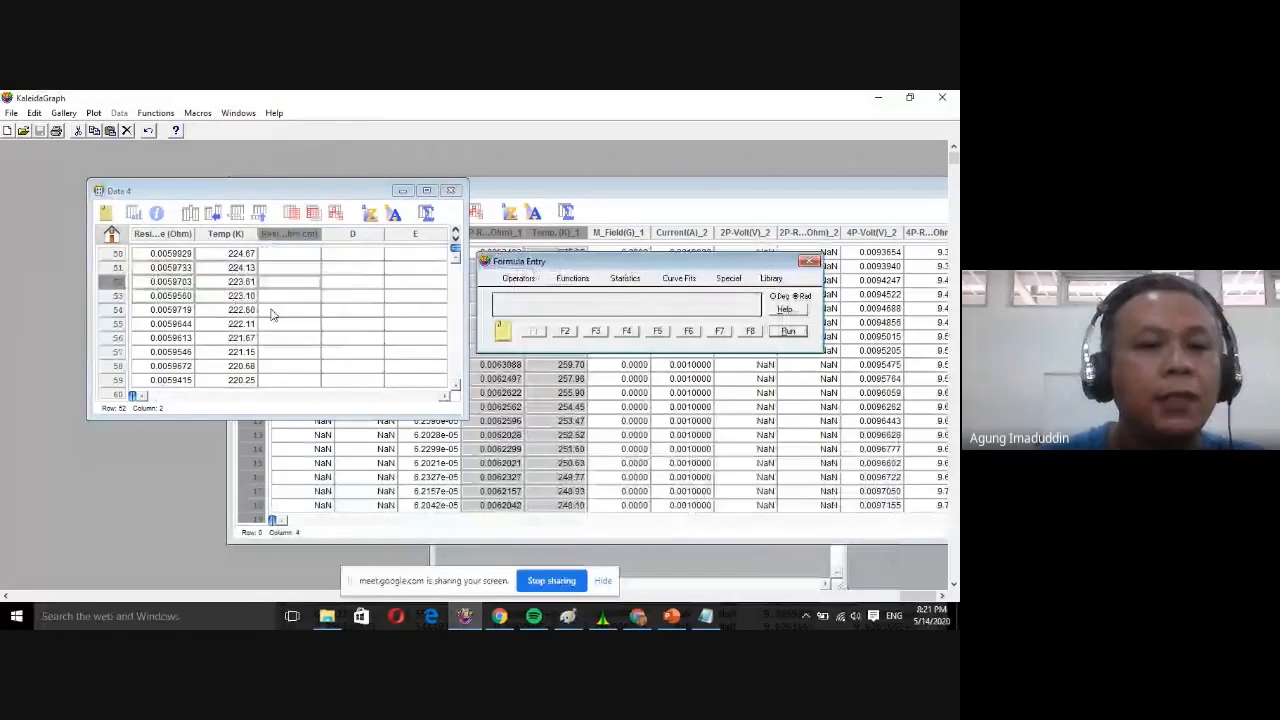
Enter the formula c2=c1*5*2/2 in Formula Entry for the Ohm.cm column of the new data table.
{"action": "left_click", "coordinate": [170, 234]}
{"action": "left_click", "coordinate": [170, 234]}
{"action": "left_click", "coordinate": [285, 234]}
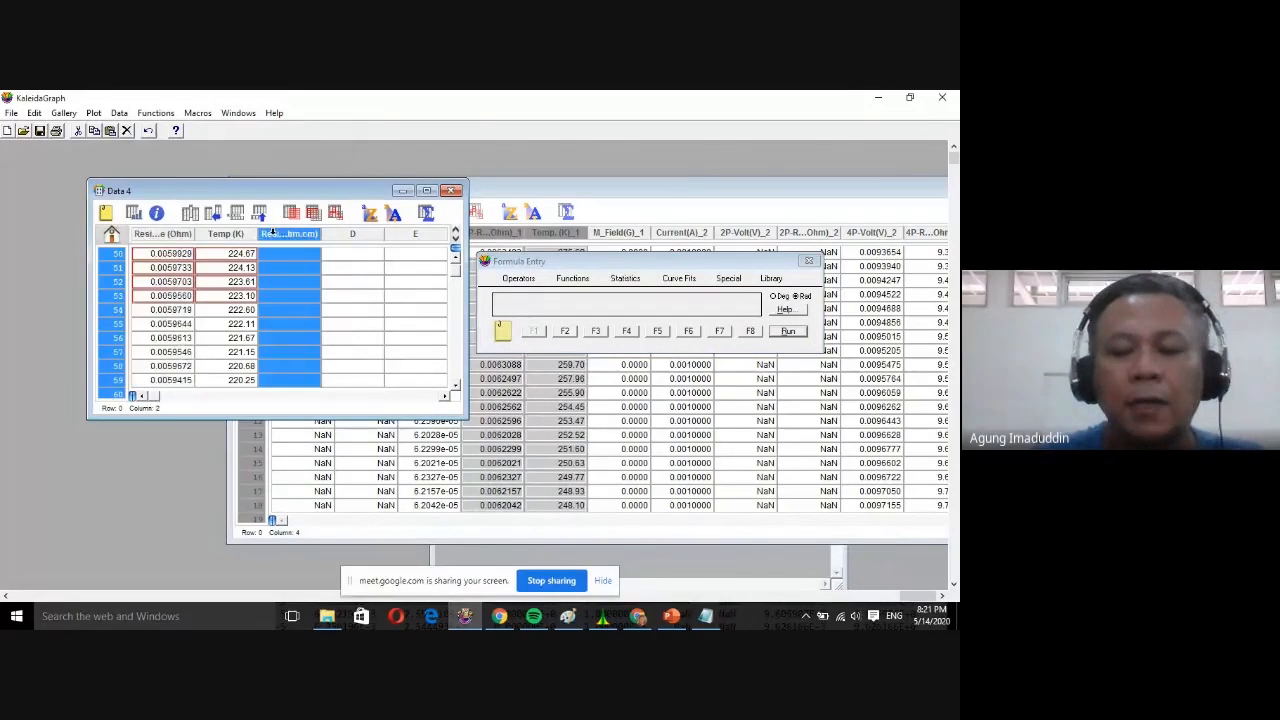
{"action": "left_click", "coordinate": [517, 314]}
{"action": "type", "text": "c"}
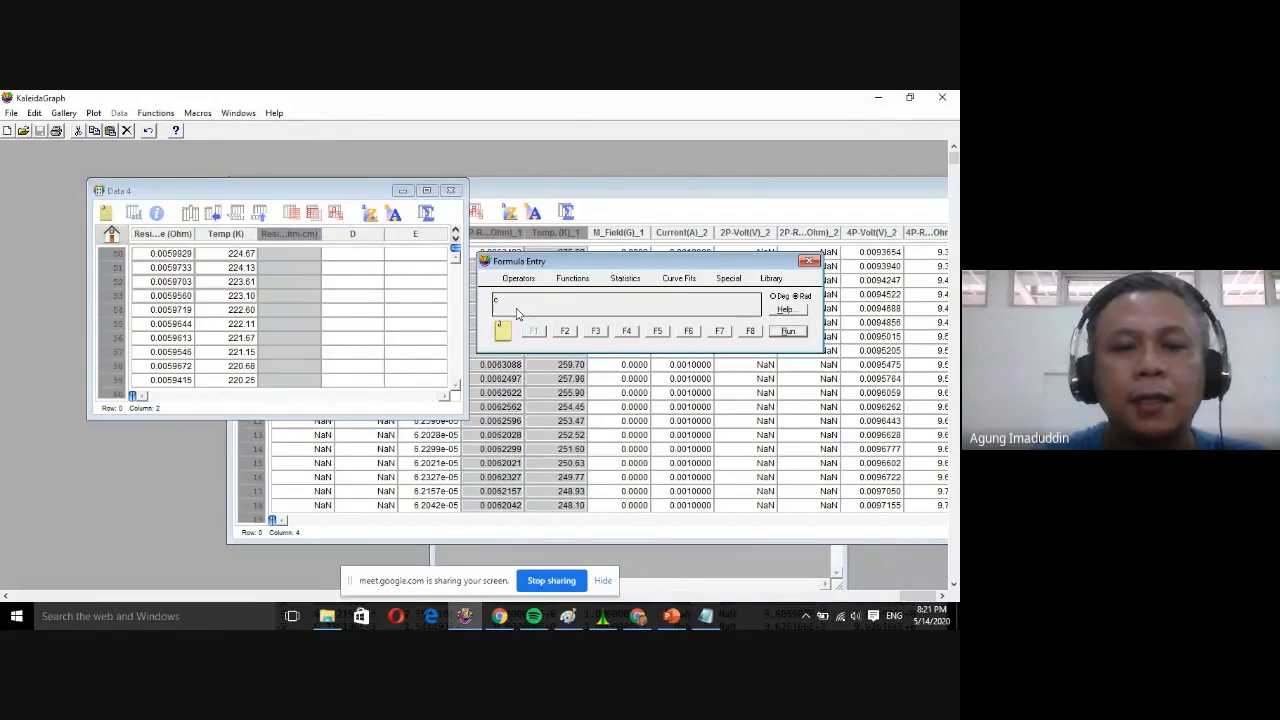
{"action": "type", "text": "2=c1"}
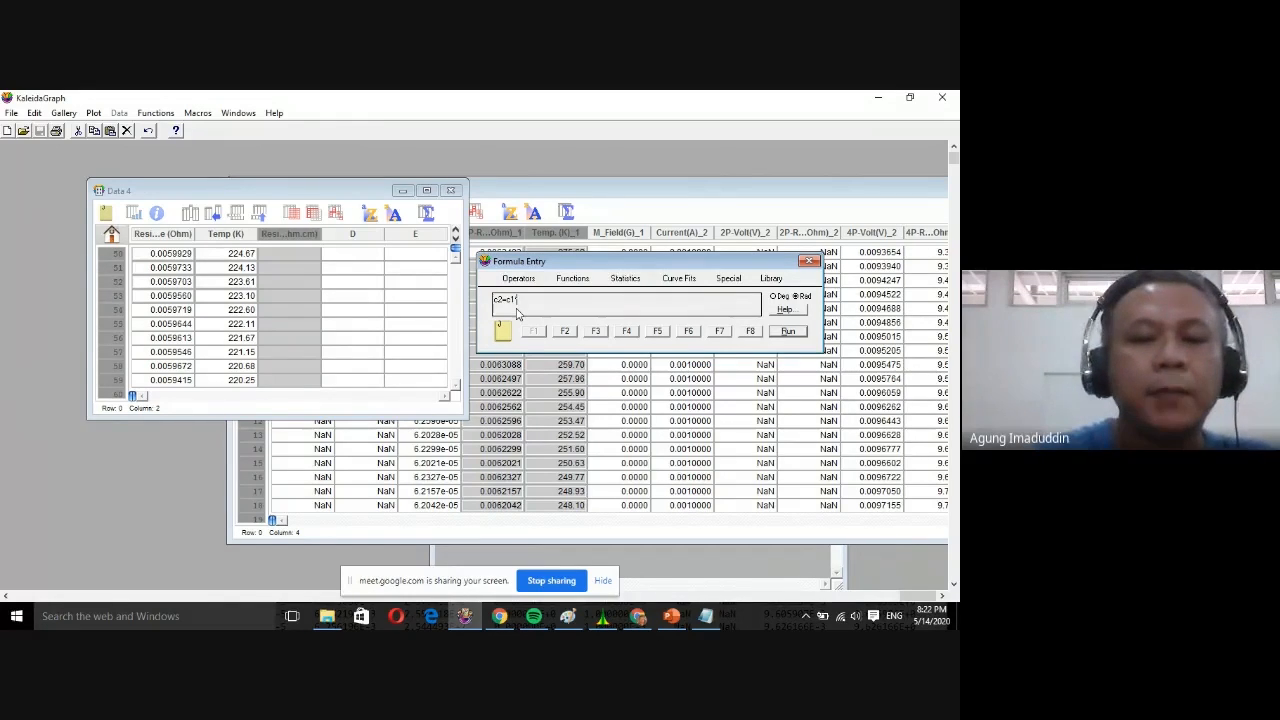
{"action": "type", "text": "5"}
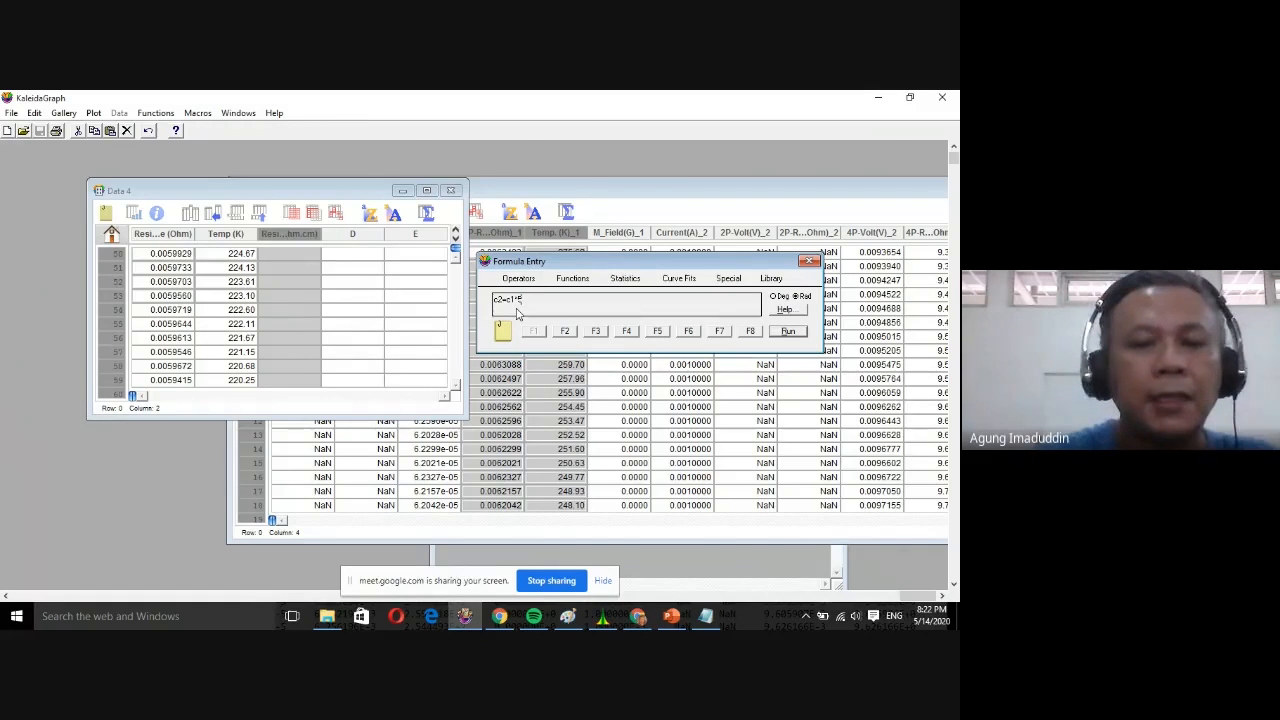
{"action": "type", "text": "/5"}
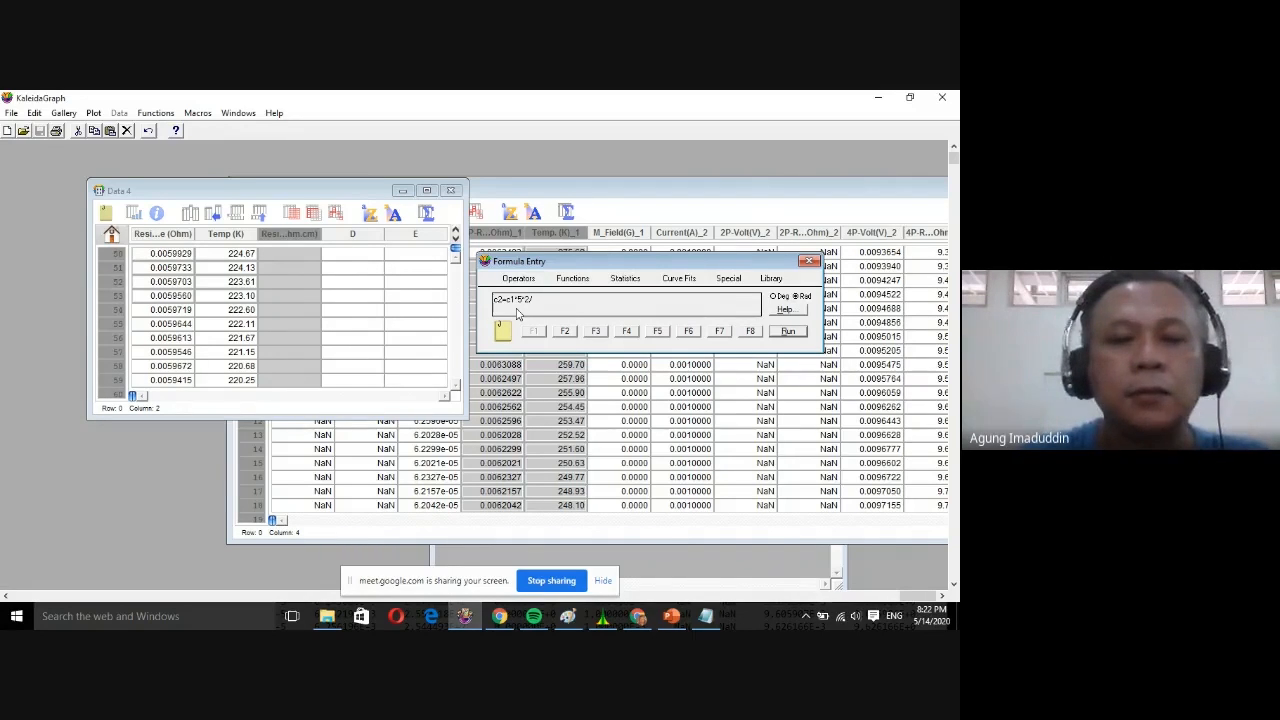
{"action": "type", "text": "("}
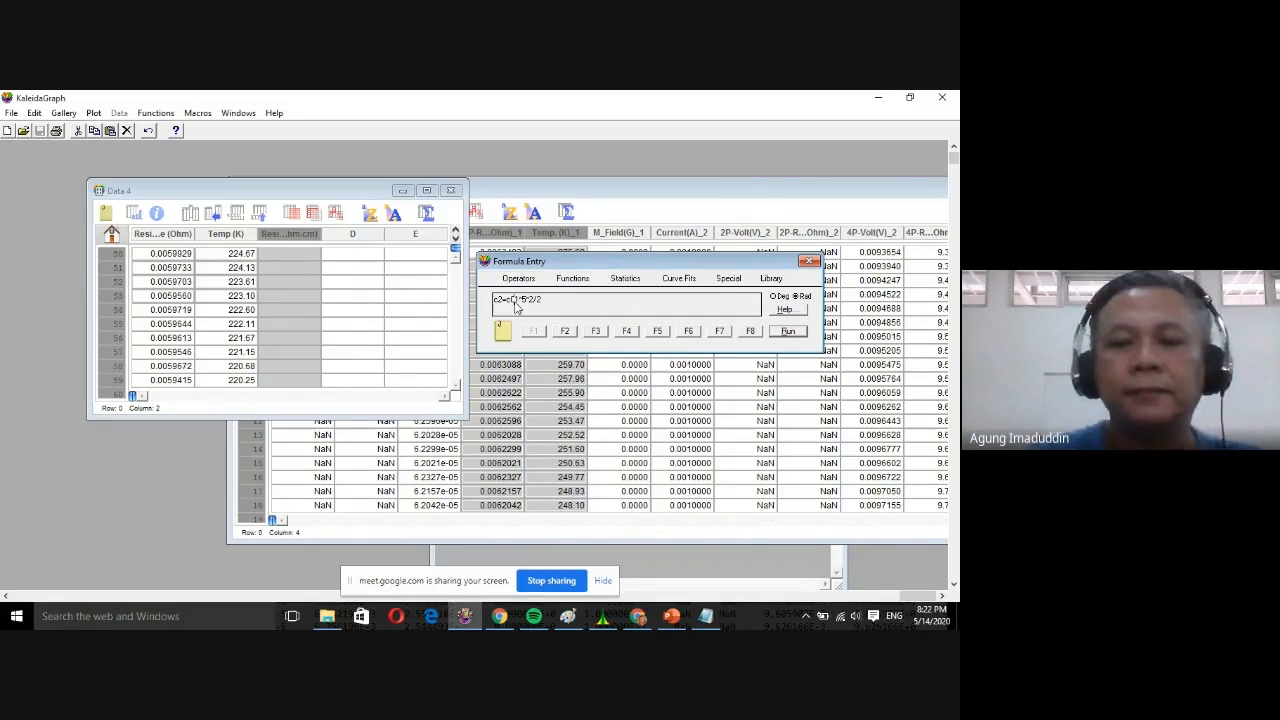
Change the formula's source column to c0, making it c2=c0*5*2/2, and run it to fill the Ohm.cm column.
{"action": "key", "text": "BackSpace"}
{"action": "type", "text": "0"}
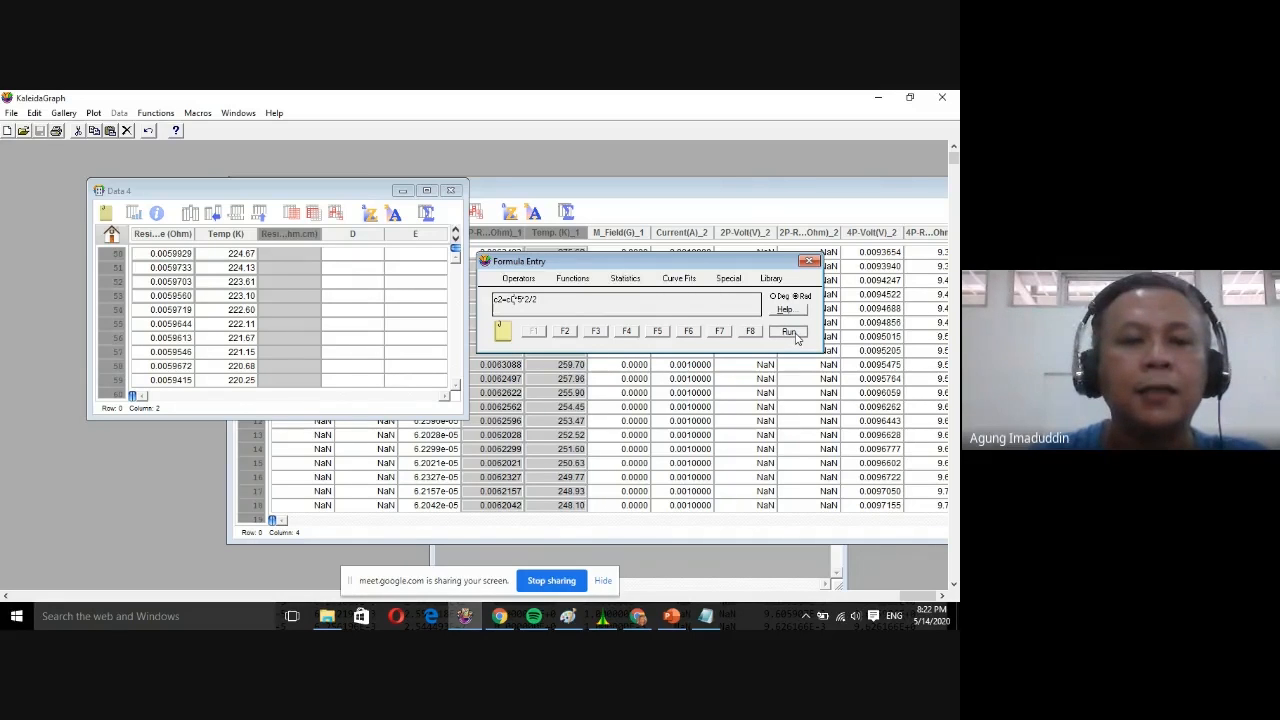
{"action": "left_click", "coordinate": [295, 300]}
{"action": "left_click", "coordinate": [293, 297]}
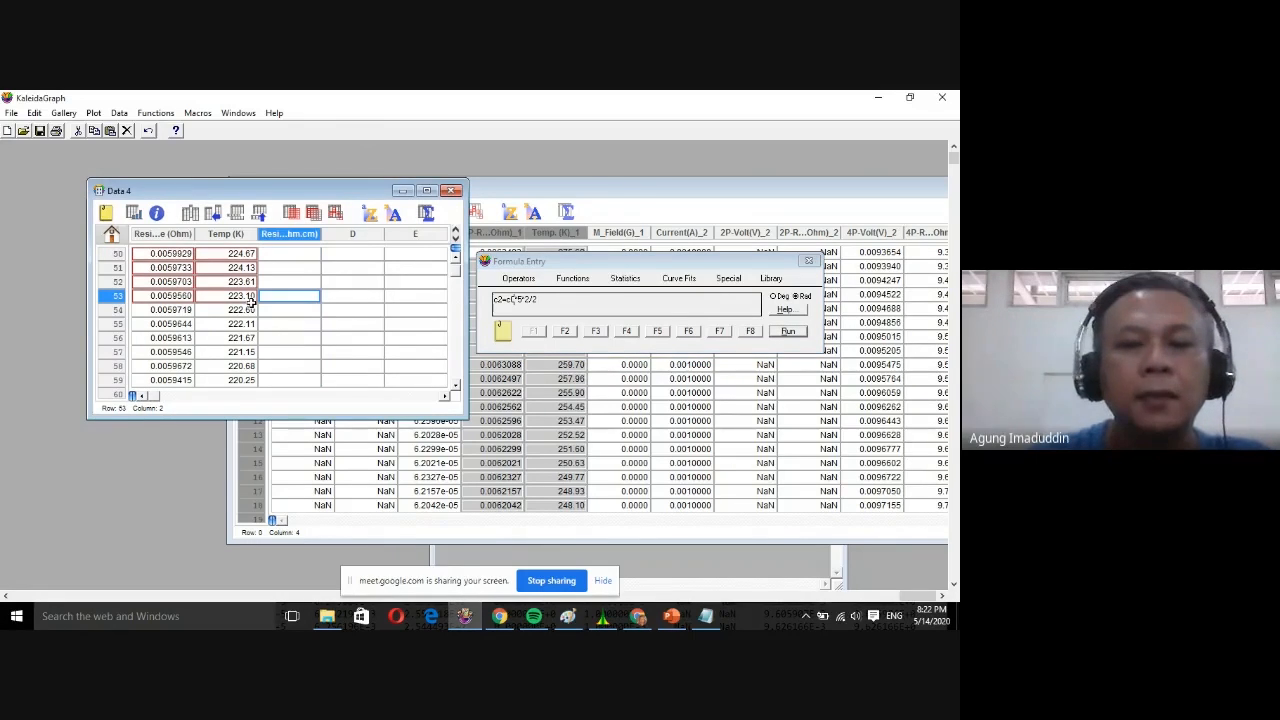
{"action": "left_click", "coordinate": [556, 305]}
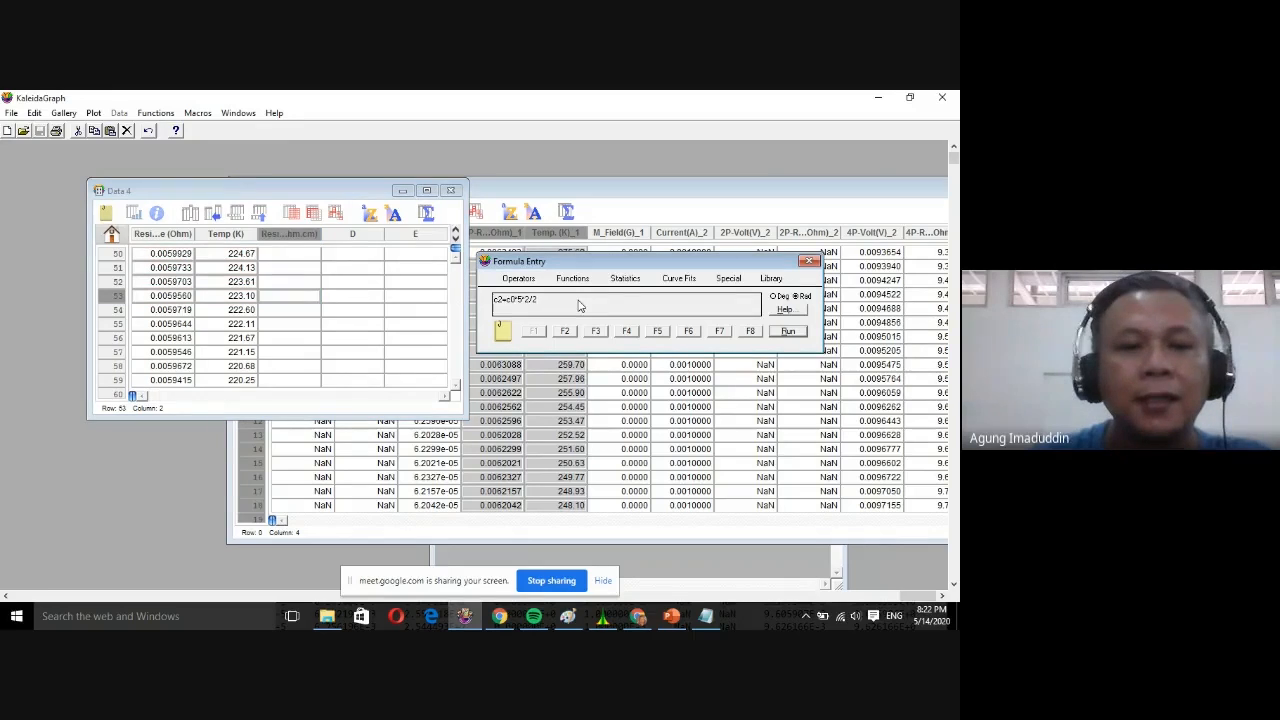
{"action": "left_click", "coordinate": [287, 322]}
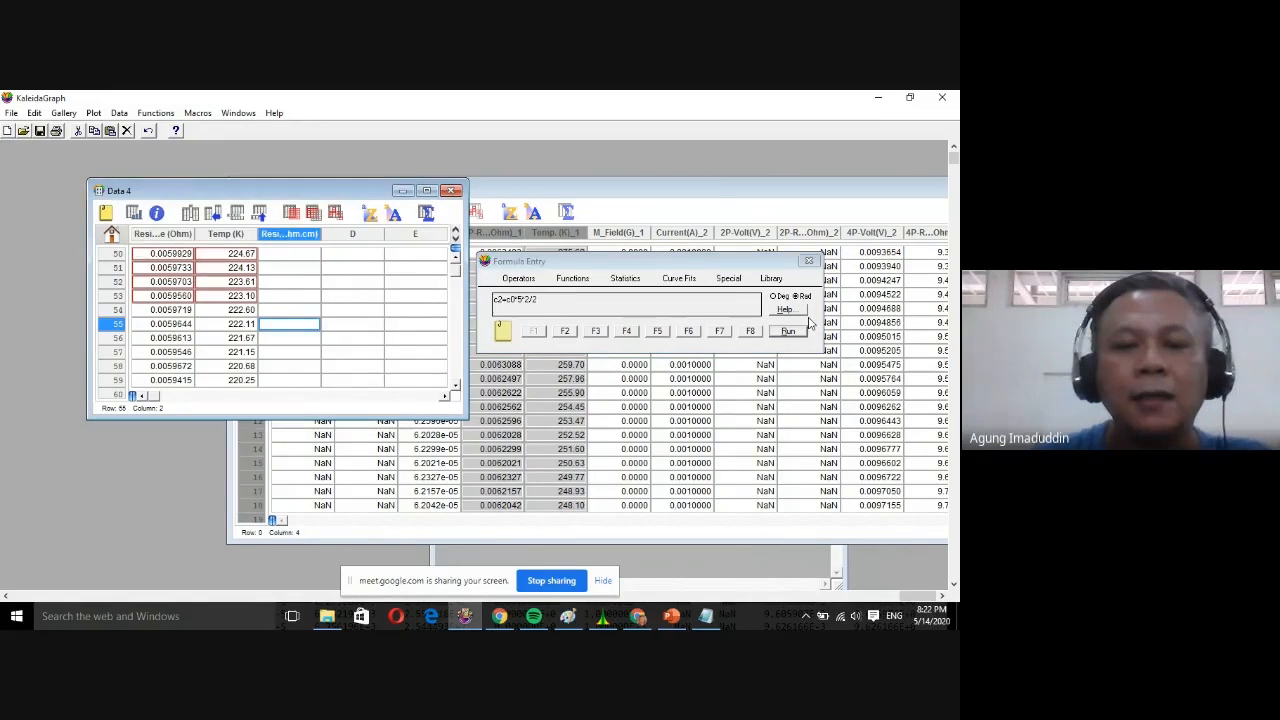
{"action": "left_click", "coordinate": [810, 322]}
{"action": "left_click", "coordinate": [788, 330]}
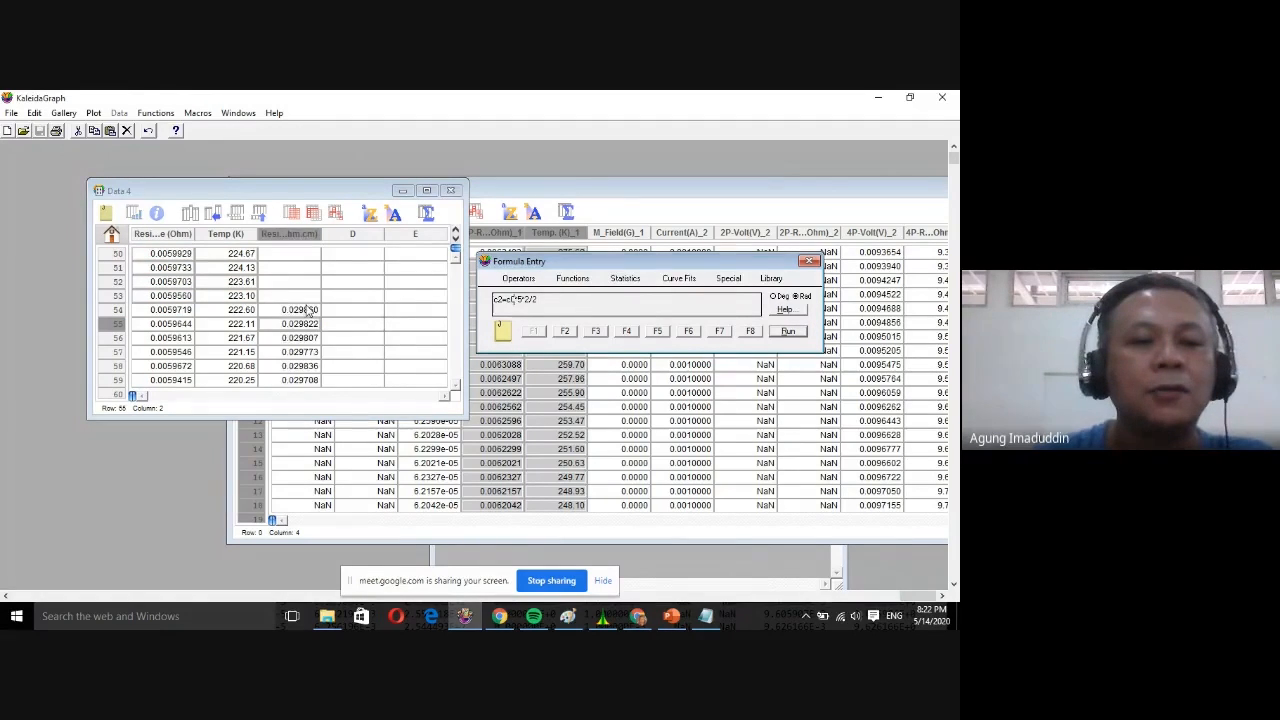
Check the calculated values in the Ohm.cm column around rows 54 and 55.
{"action": "left_click", "coordinate": [305, 310]}
{"action": "left_click", "coordinate": [301, 310]}
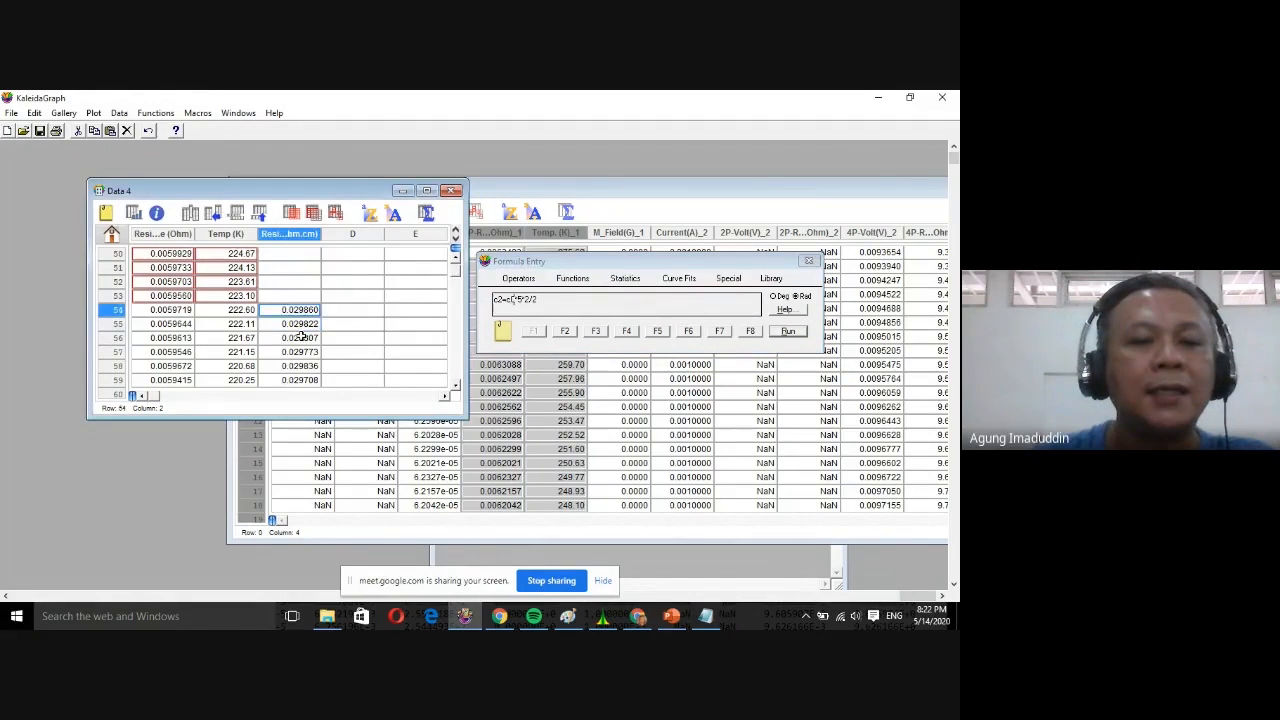
{"action": "left_click", "coordinate": [290, 324]}
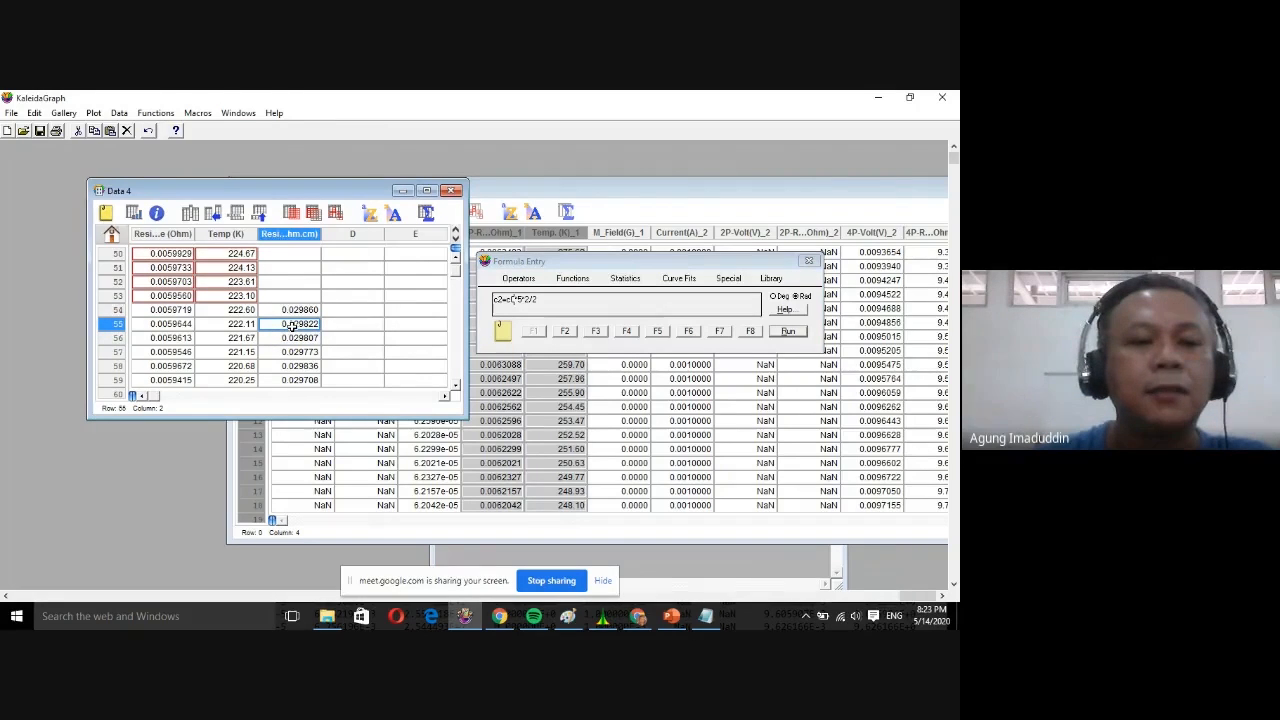
{"action": "scroll", "coordinate": [292, 326], "scroll_direction": "up", "scroll_amount": 1}
{"action": "left_click", "coordinate": [240, 283]}
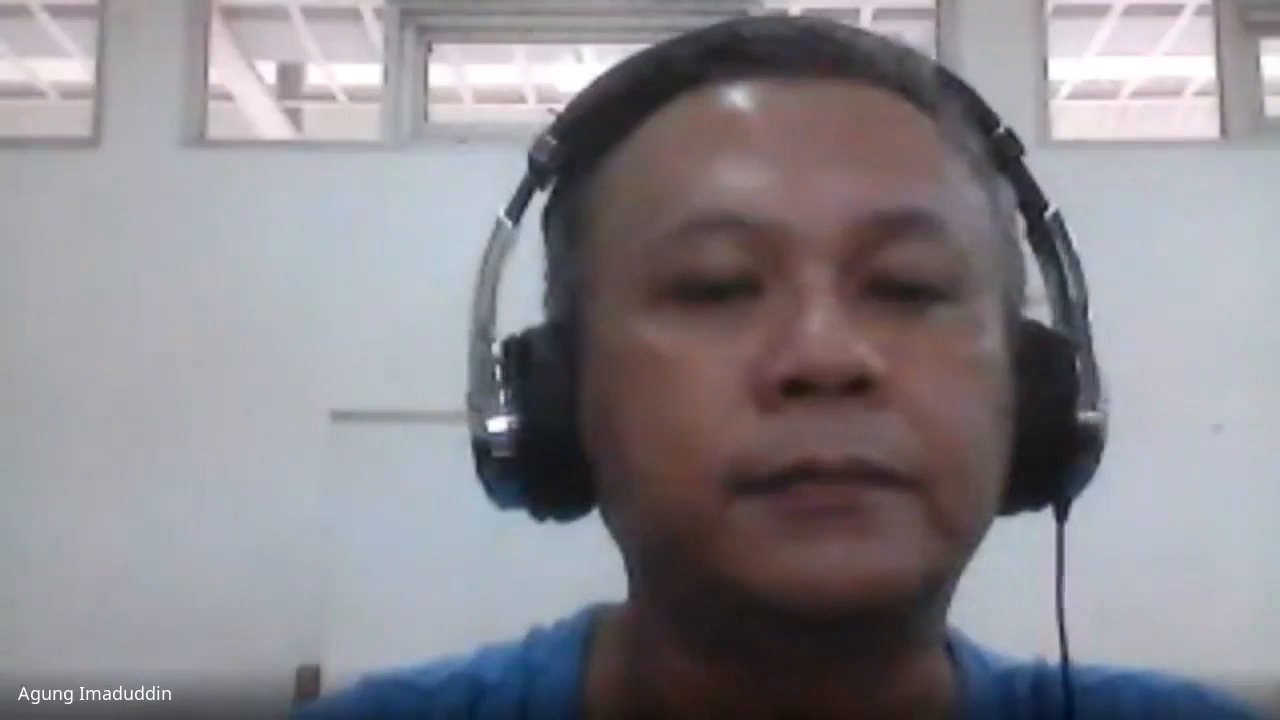
{"action": "left_click", "coordinate": [289, 366]}
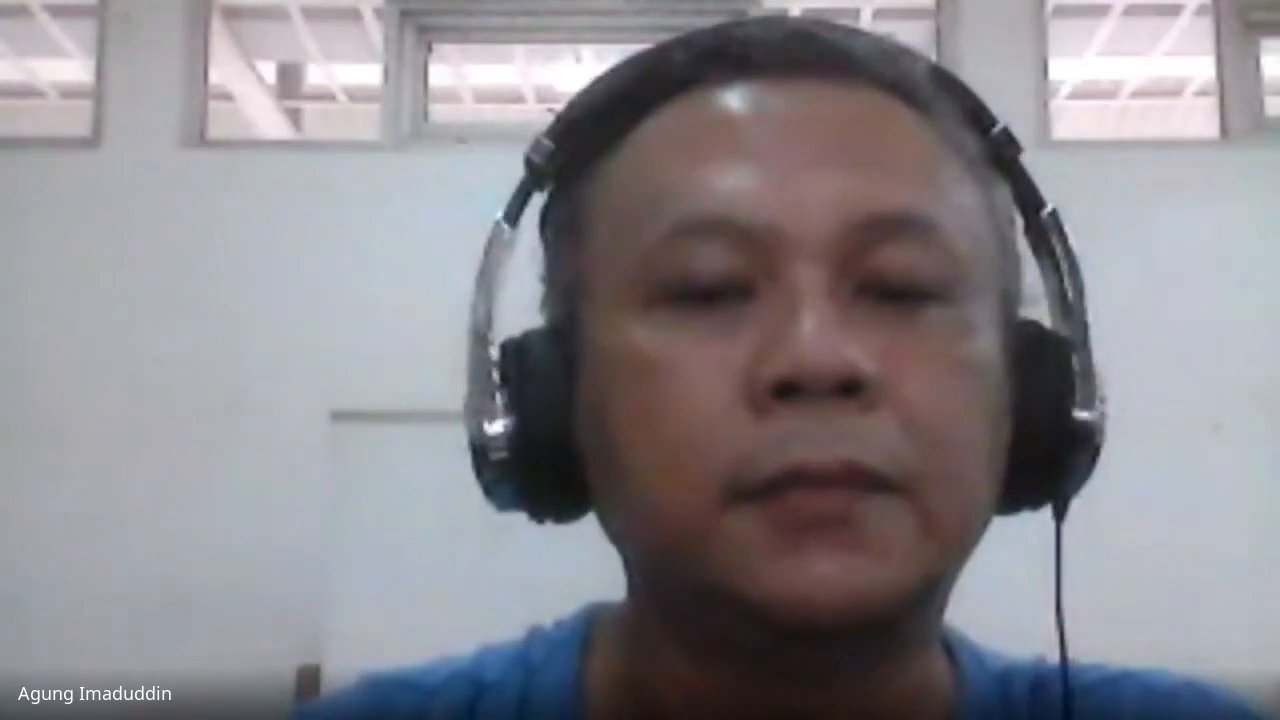
Create a line plot of Resistivity(Ohm.cm) against Temp (K) from Data 4 and place its window over the data table.
{"action": "left_click", "coordinate": [63, 113]}
{"action": "mouse_move", "coordinate": [117, 135]}
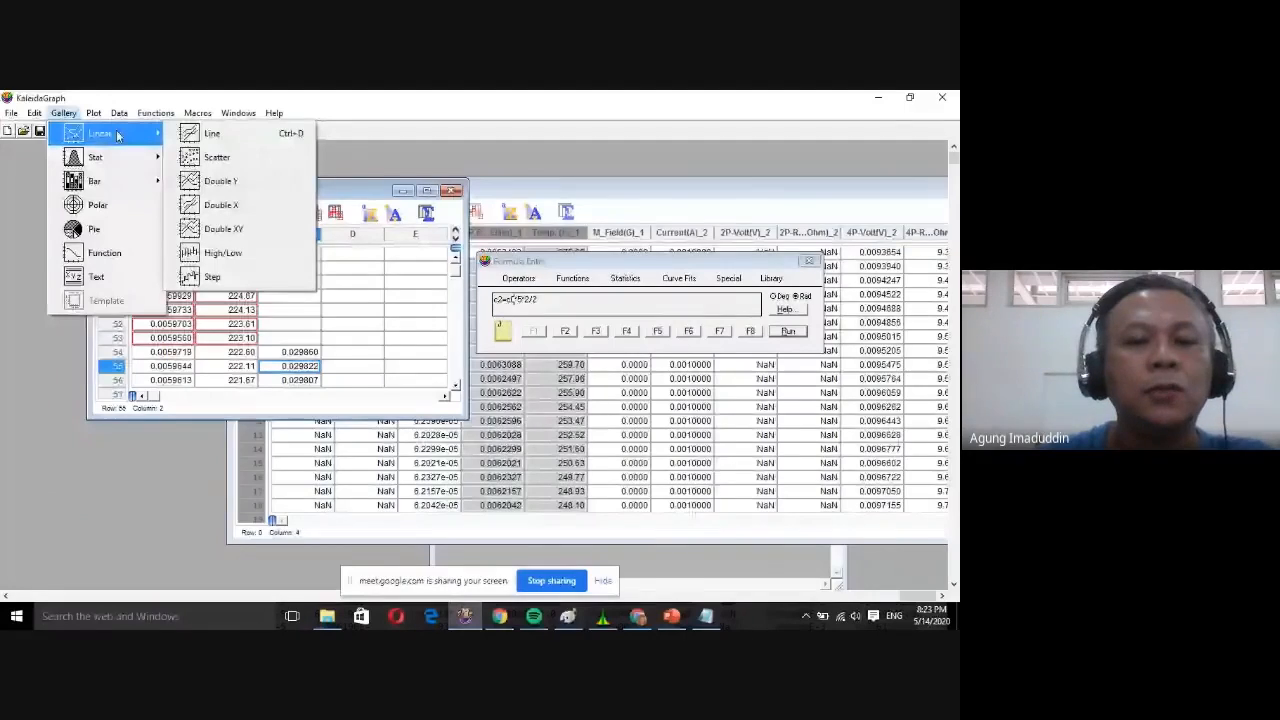
{"action": "left_click", "coordinate": [182, 133]}
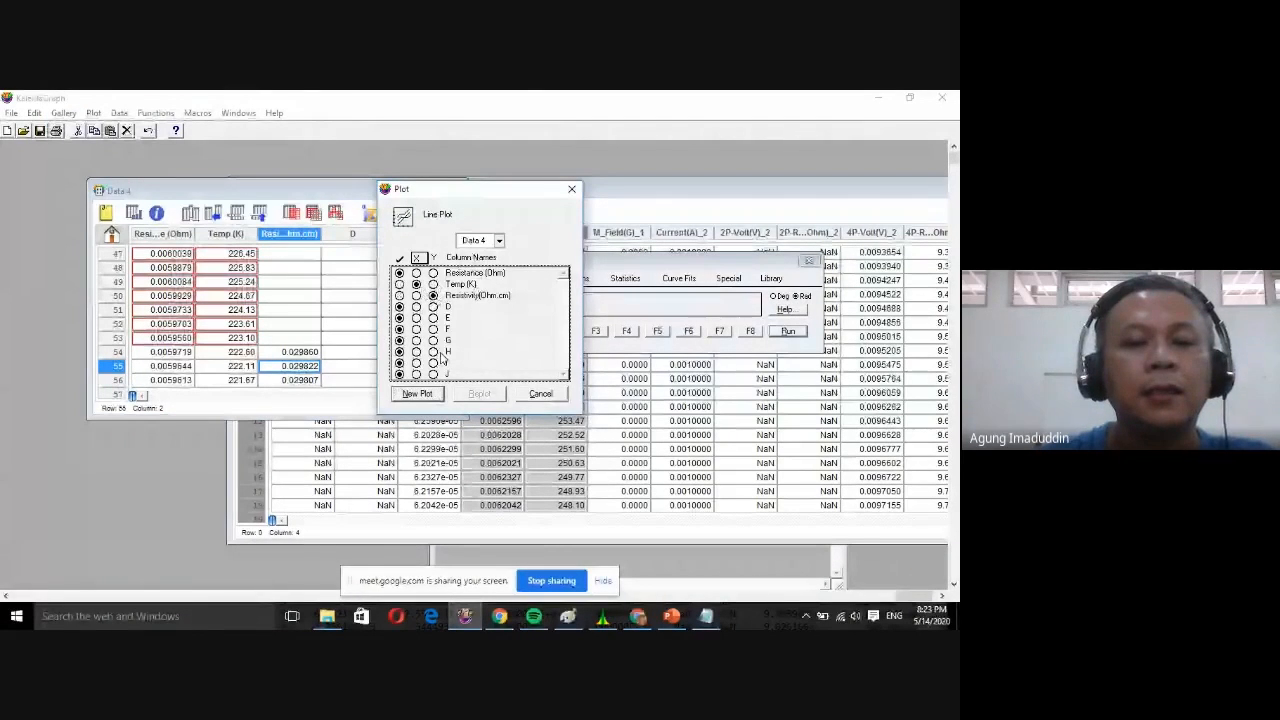
{"action": "left_click", "coordinate": [417, 393]}
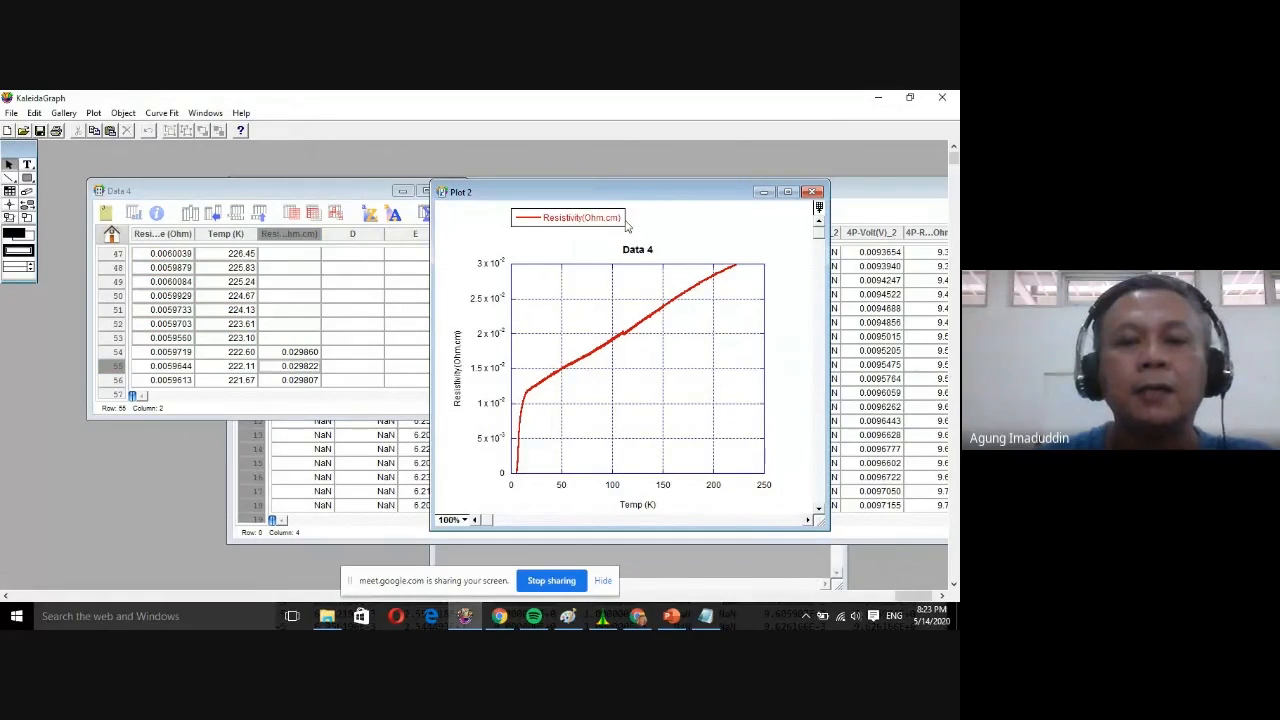
{"action": "left_click_drag", "start_coordinate": [625, 193], "coordinate": [300, 236]}
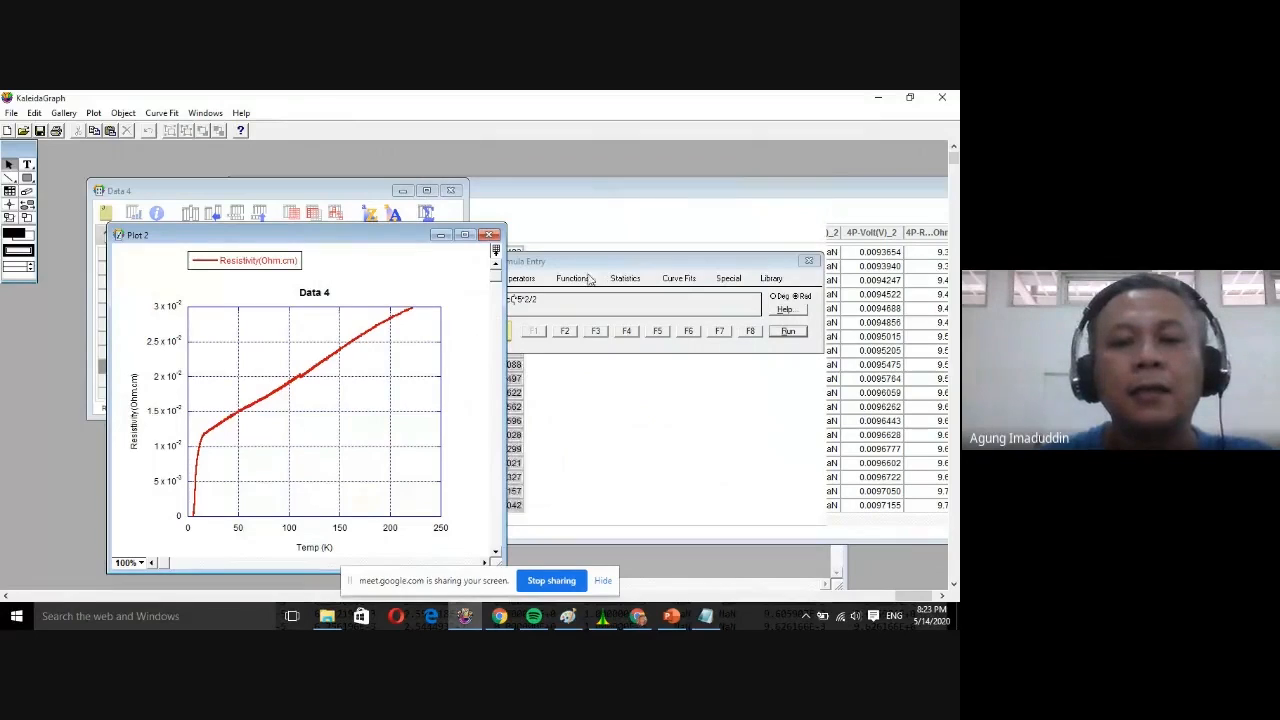
Show Plot 1 and place it beside the Data 4 resistivity plot, leaving the resistivity plot active.
{"action": "left_click", "coordinate": [205, 113]}
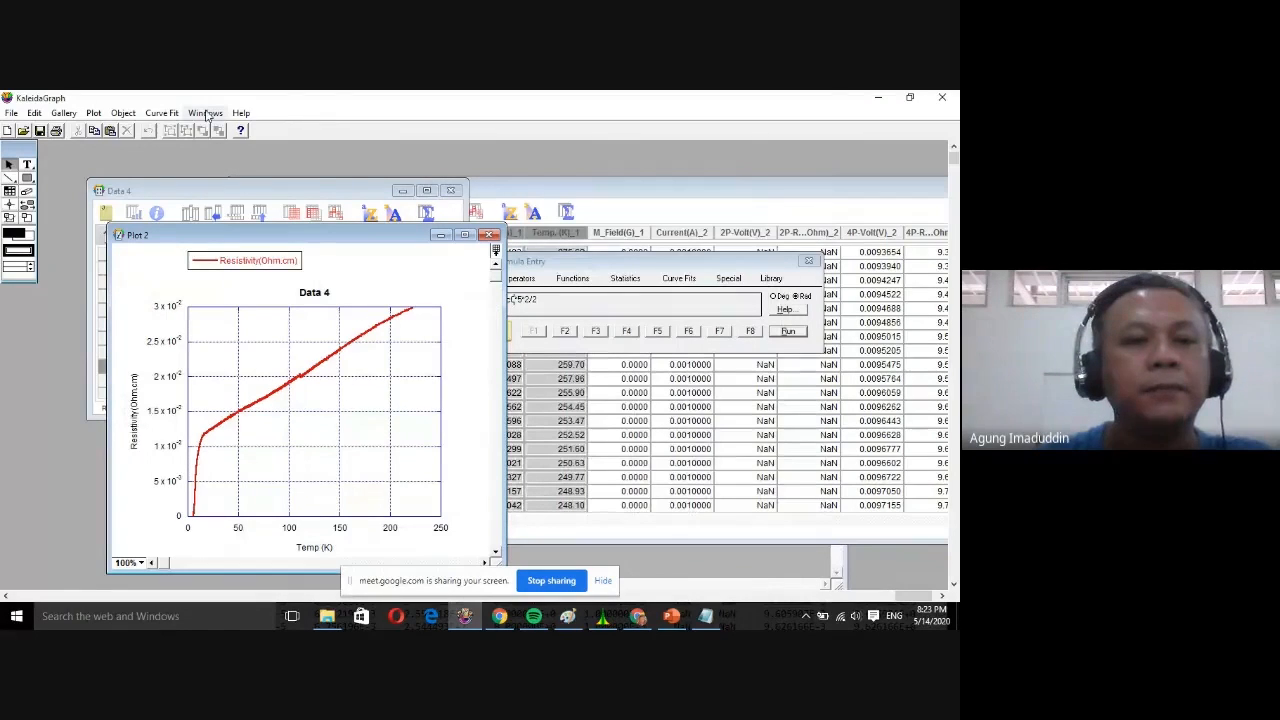
{"action": "mouse_move", "coordinate": [222, 168]}
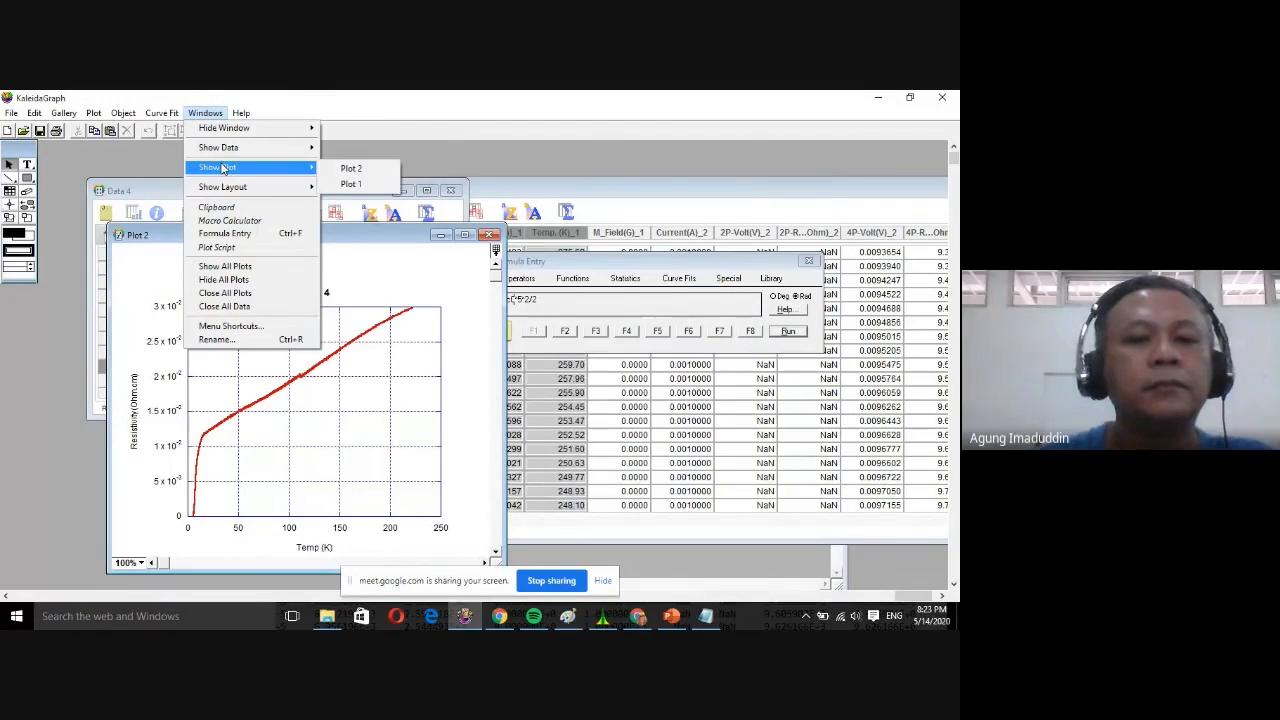
{"action": "left_click", "coordinate": [351, 184]}
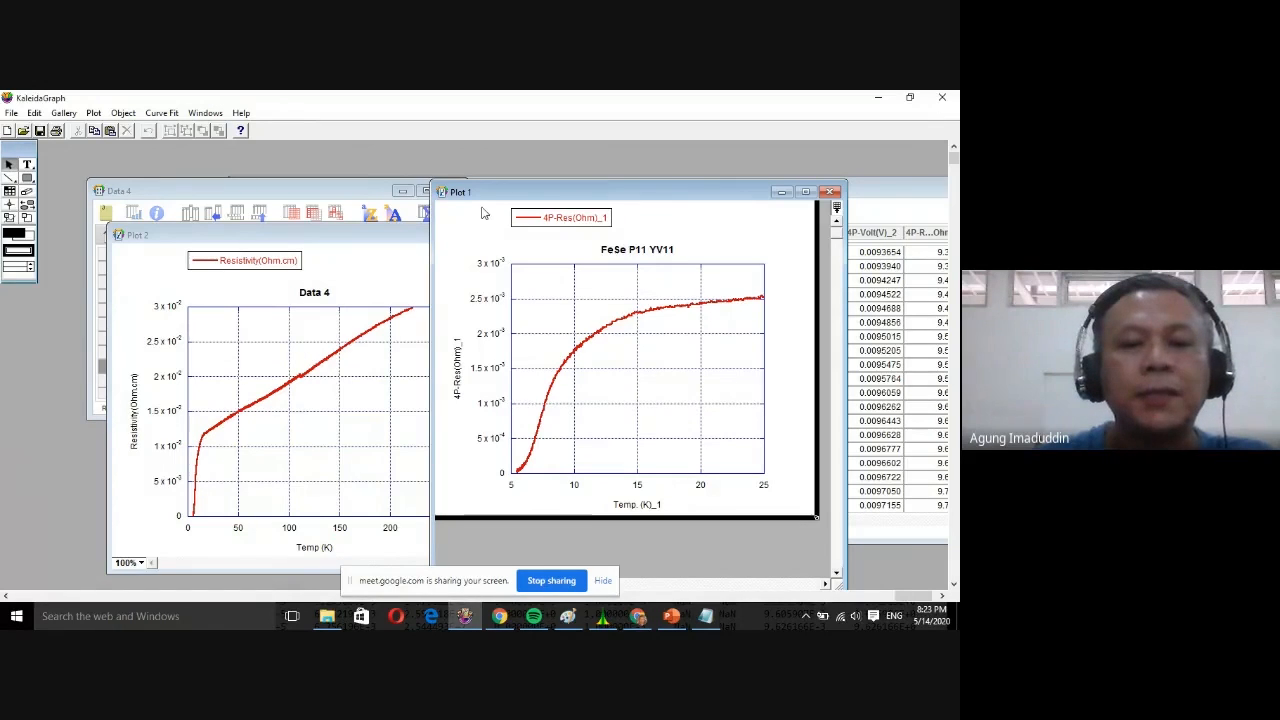
{"action": "left_click_drag", "start_coordinate": [488, 193], "coordinate": [502, 230]}
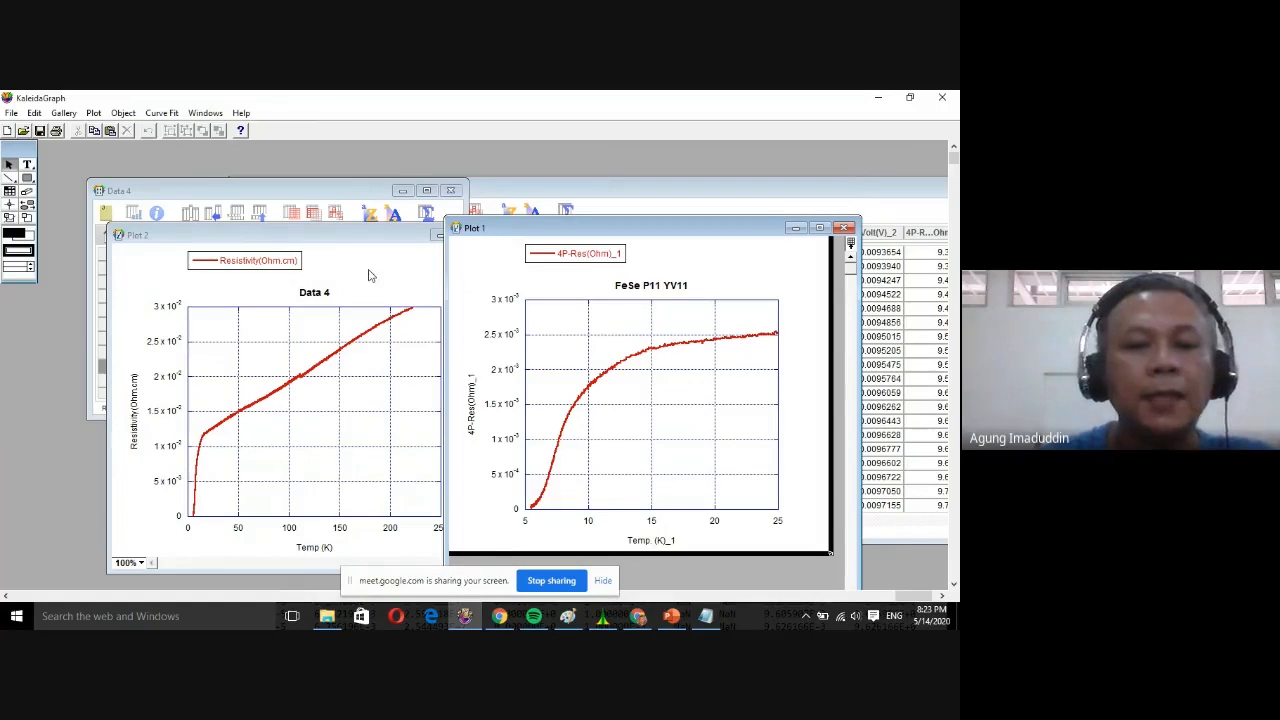
{"action": "left_click", "coordinate": [423, 291]}
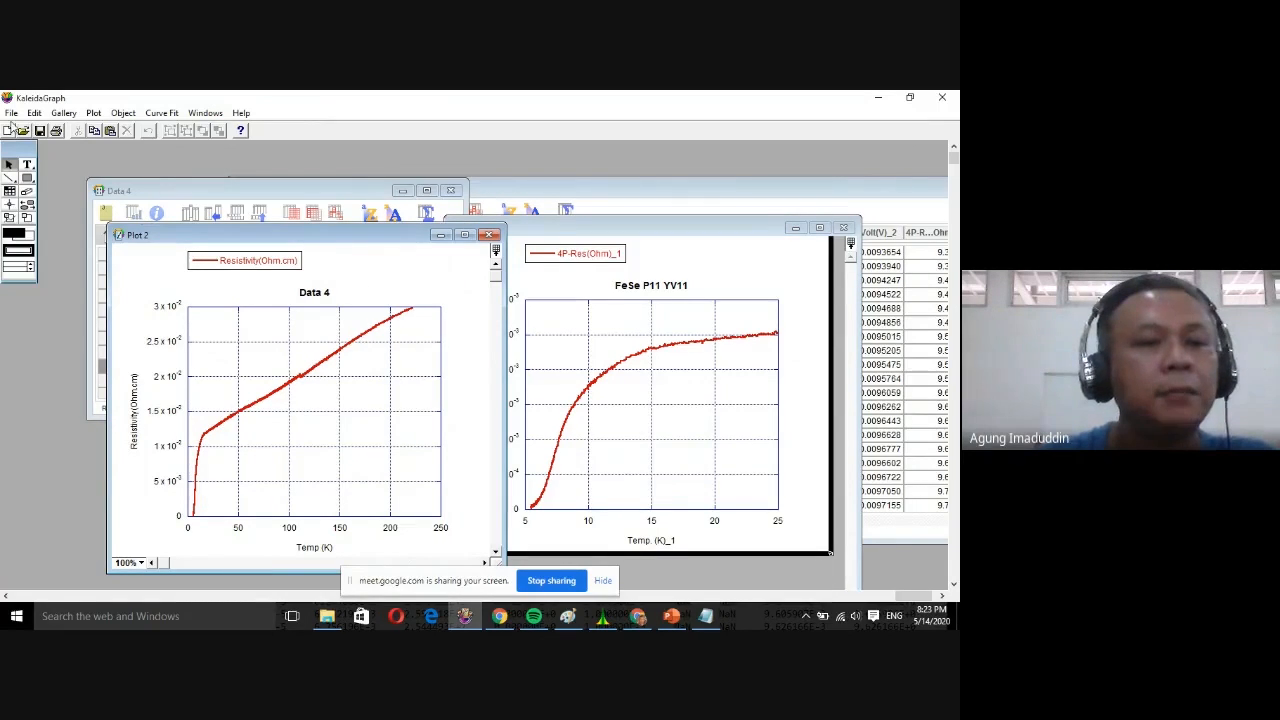
Create a new layout and position its empty window between the two plots.
{"action": "left_click", "coordinate": [12, 114]}
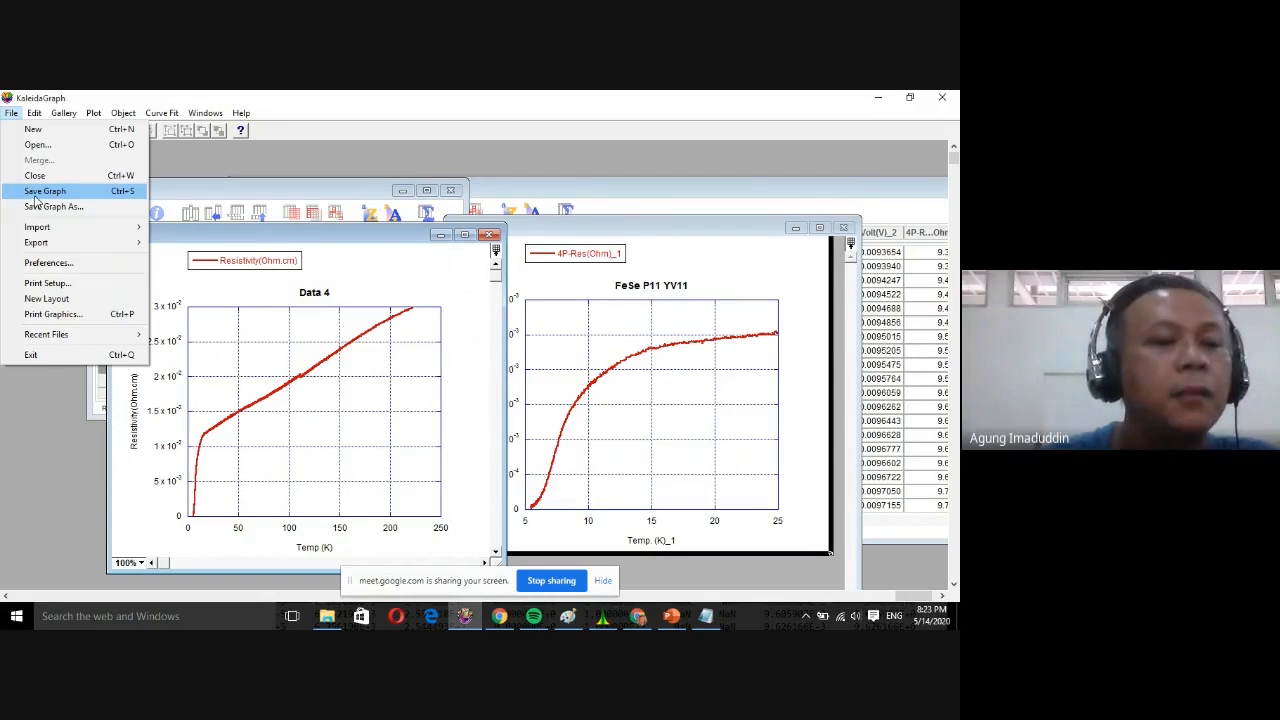
{"action": "left_click", "coordinate": [55, 300]}
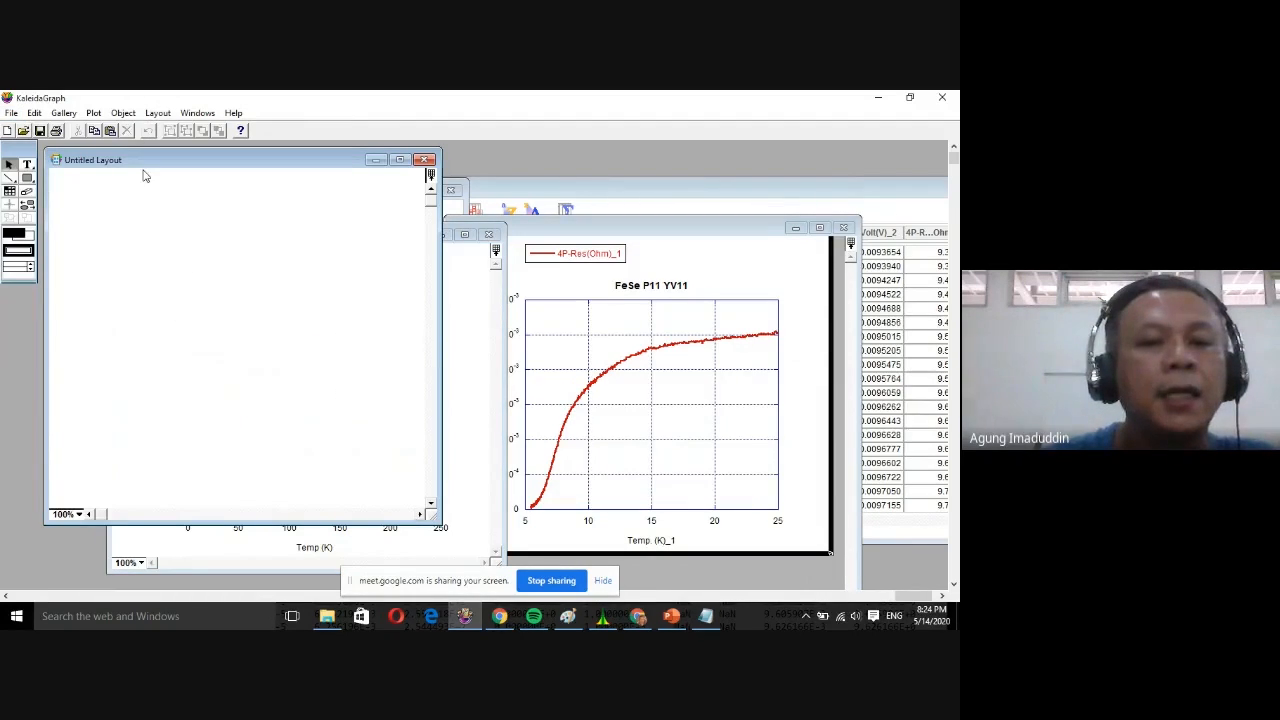
{"action": "left_click_drag", "start_coordinate": [225, 171], "coordinate": [531, 180]}
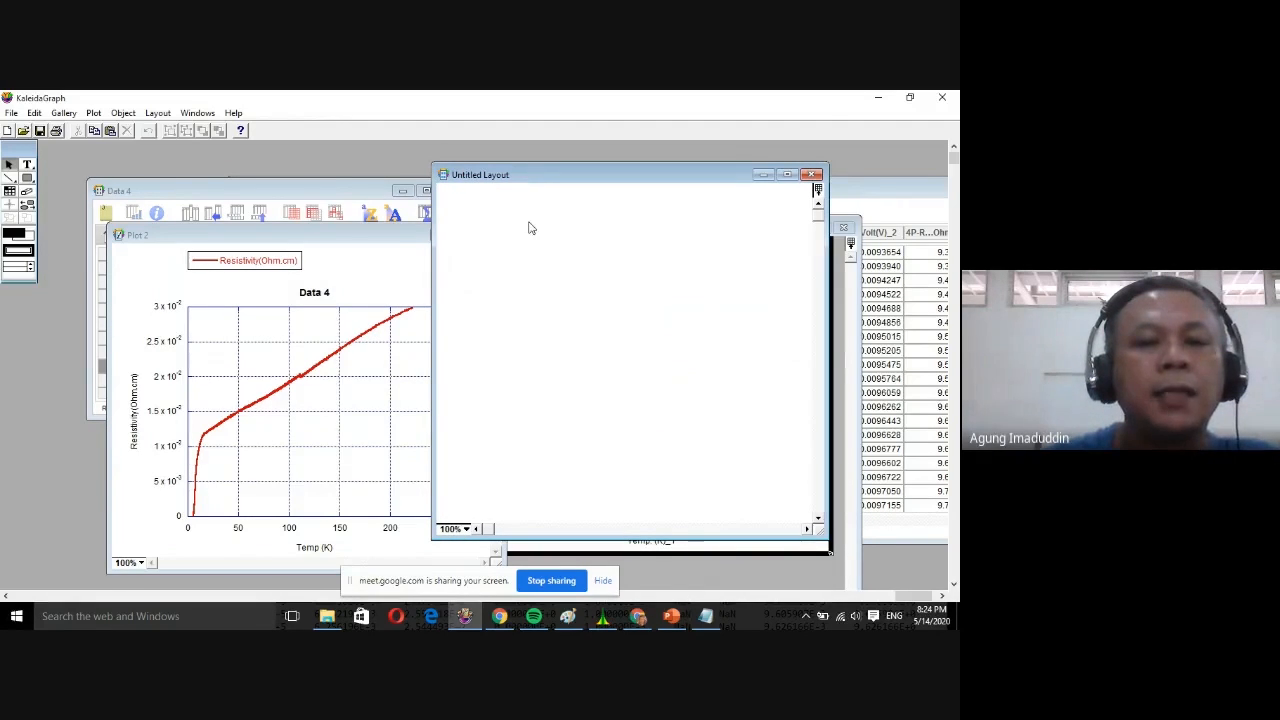
{"action": "left_click_drag", "start_coordinate": [494, 174], "coordinate": [437, 363]}
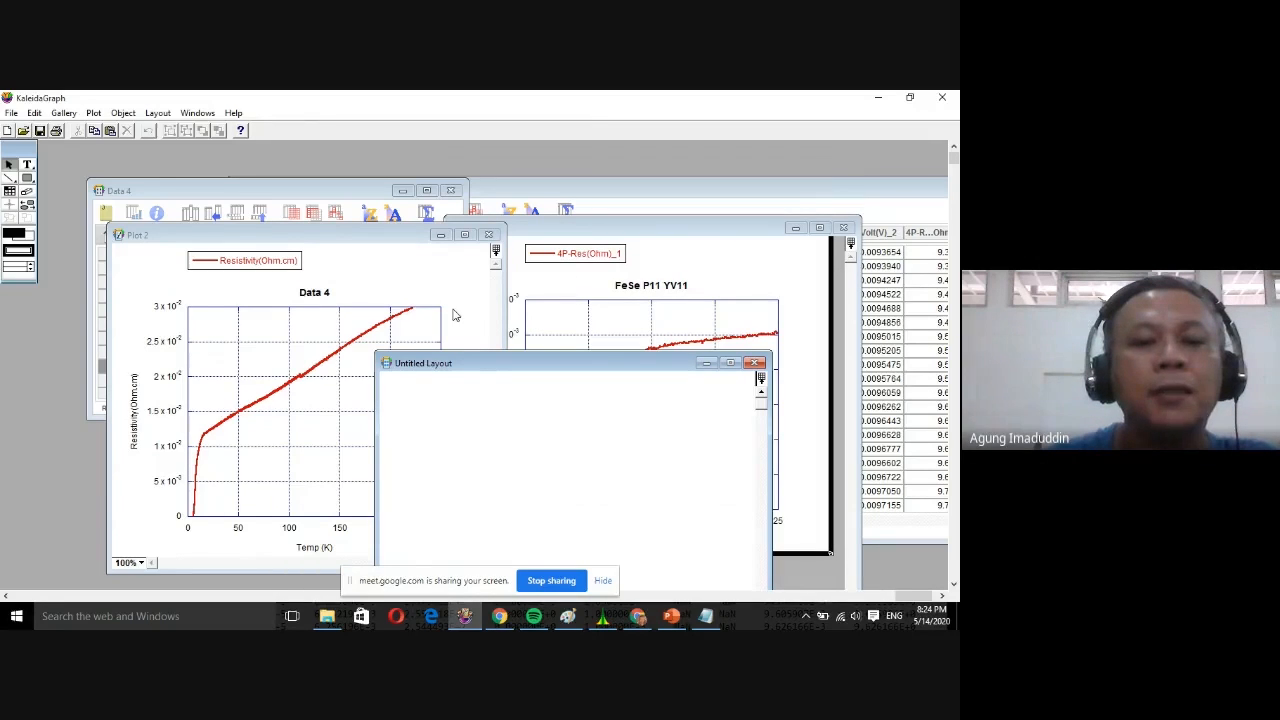
{"action": "left_click_drag", "start_coordinate": [475, 363], "coordinate": [444, 225]}
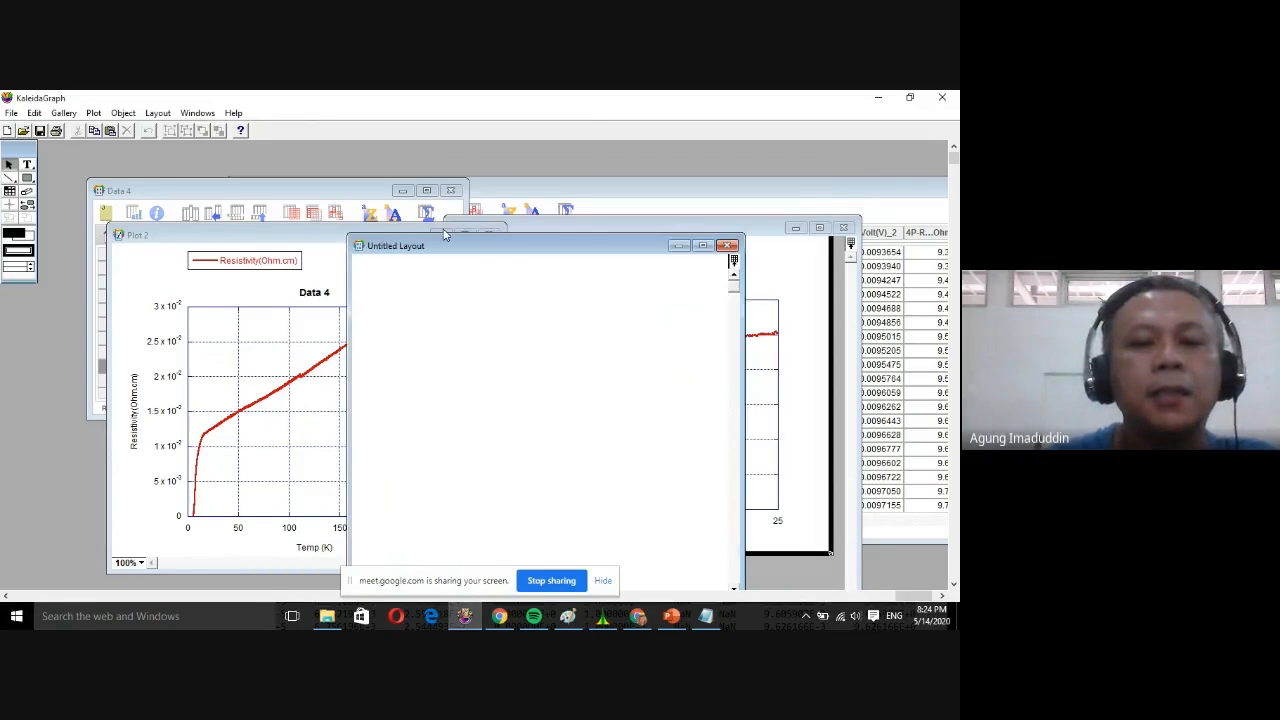
Insert Plot 1, the FeSe P11 YV11 graph, into the layout.
{"action": "right_click", "coordinate": [441, 282]}
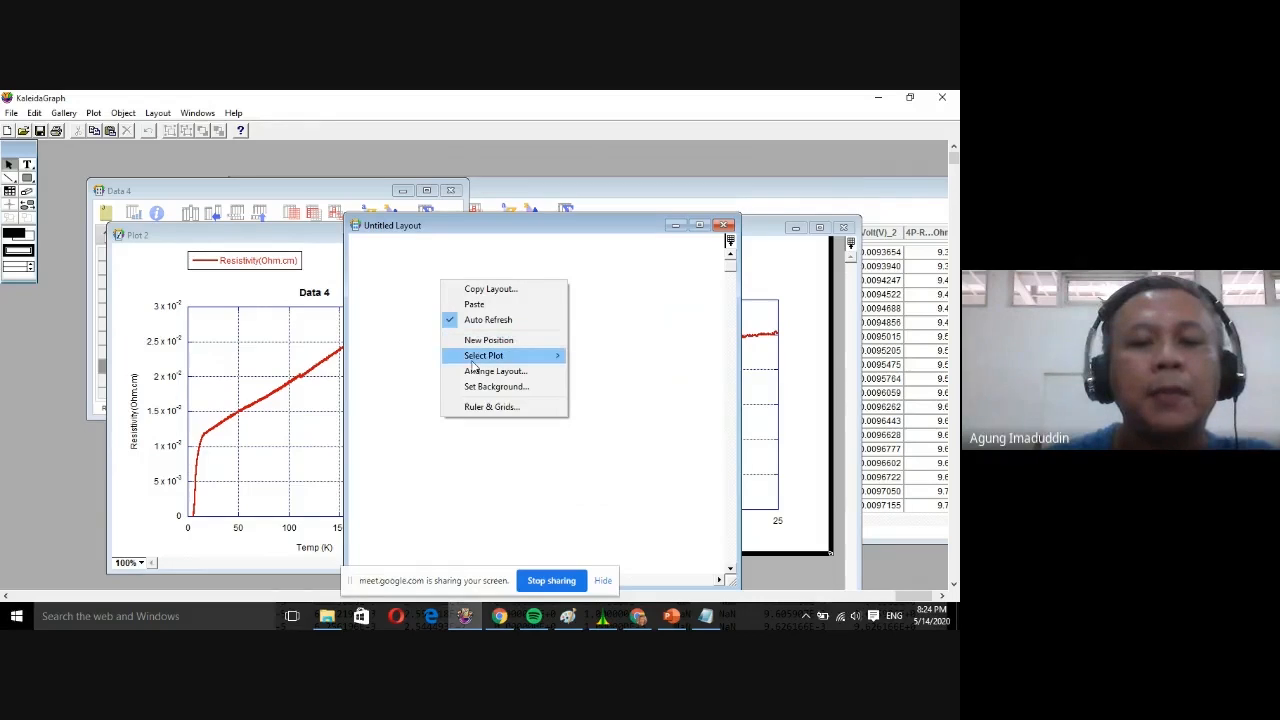
{"action": "mouse_move", "coordinate": [512, 356]}
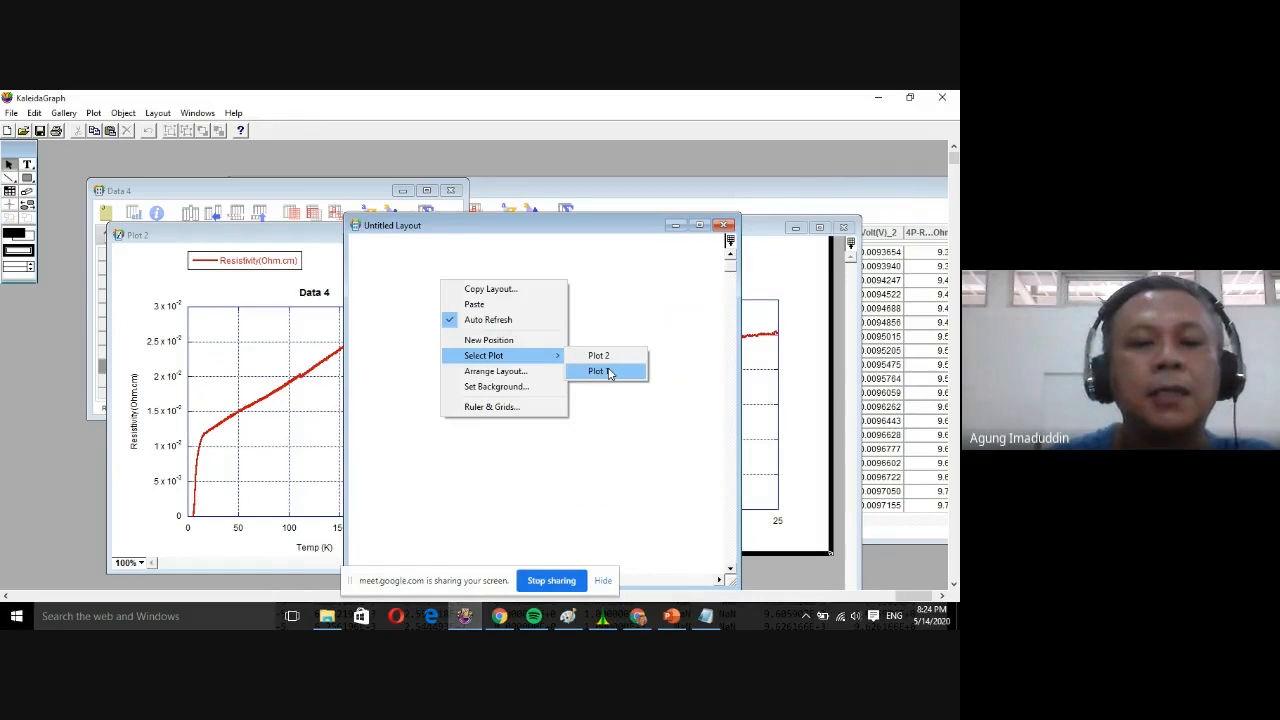
{"action": "left_click", "coordinate": [604, 371]}
{"action": "left_click", "coordinate": [535, 388]}
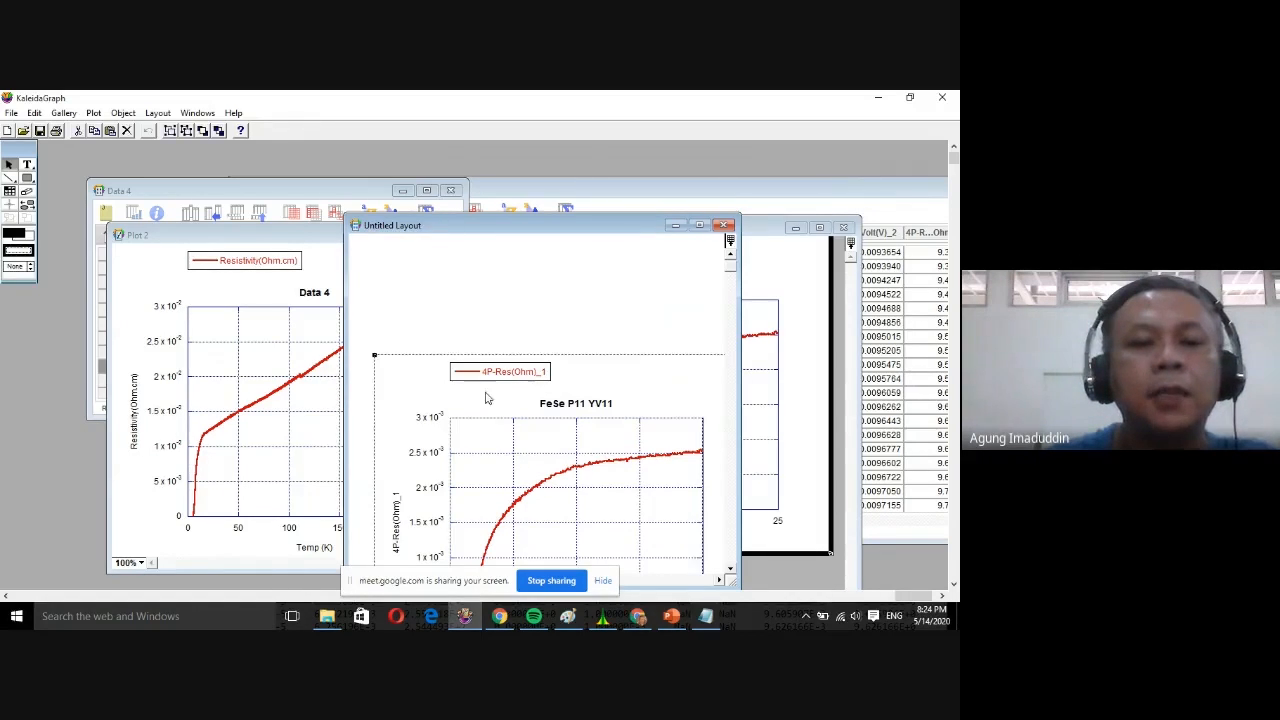
Move the inserted FeSe P11 YV11 graph up in the layout and scale it down to about two thirds size.
{"action": "left_click_drag", "start_coordinate": [486, 353], "coordinate": [482, 268]}
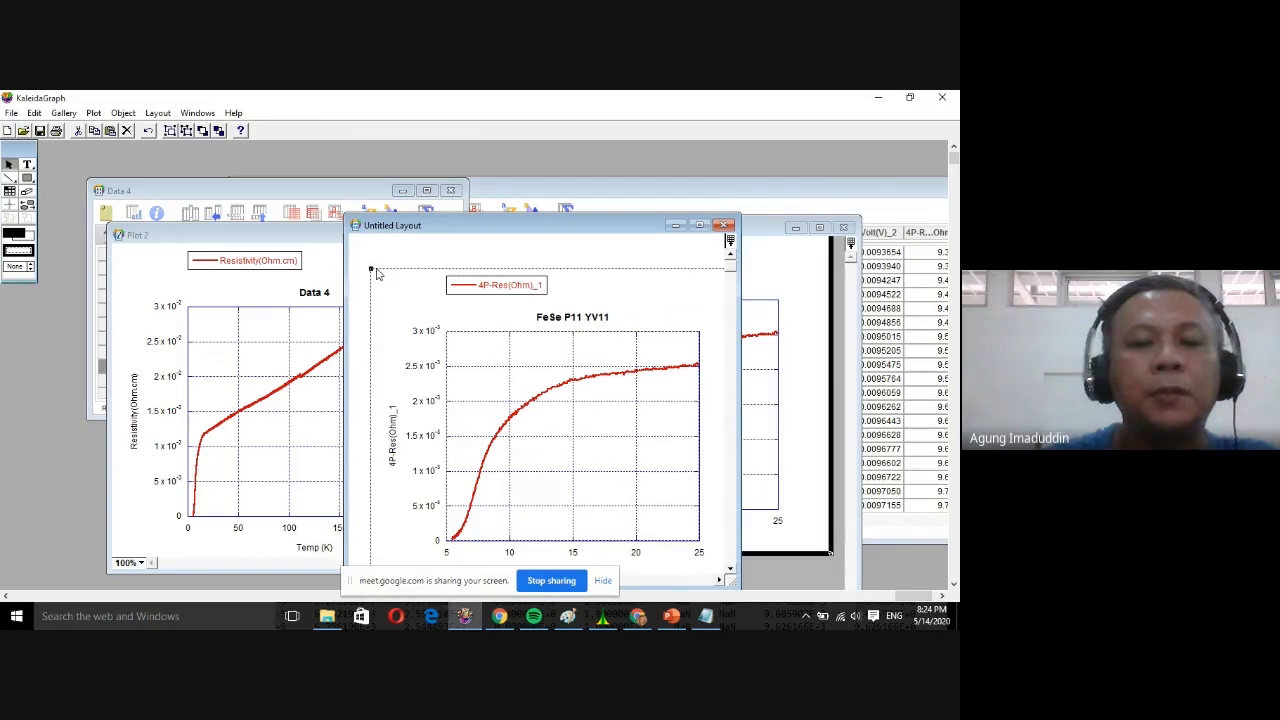
{"action": "left_click", "coordinate": [454, 329]}
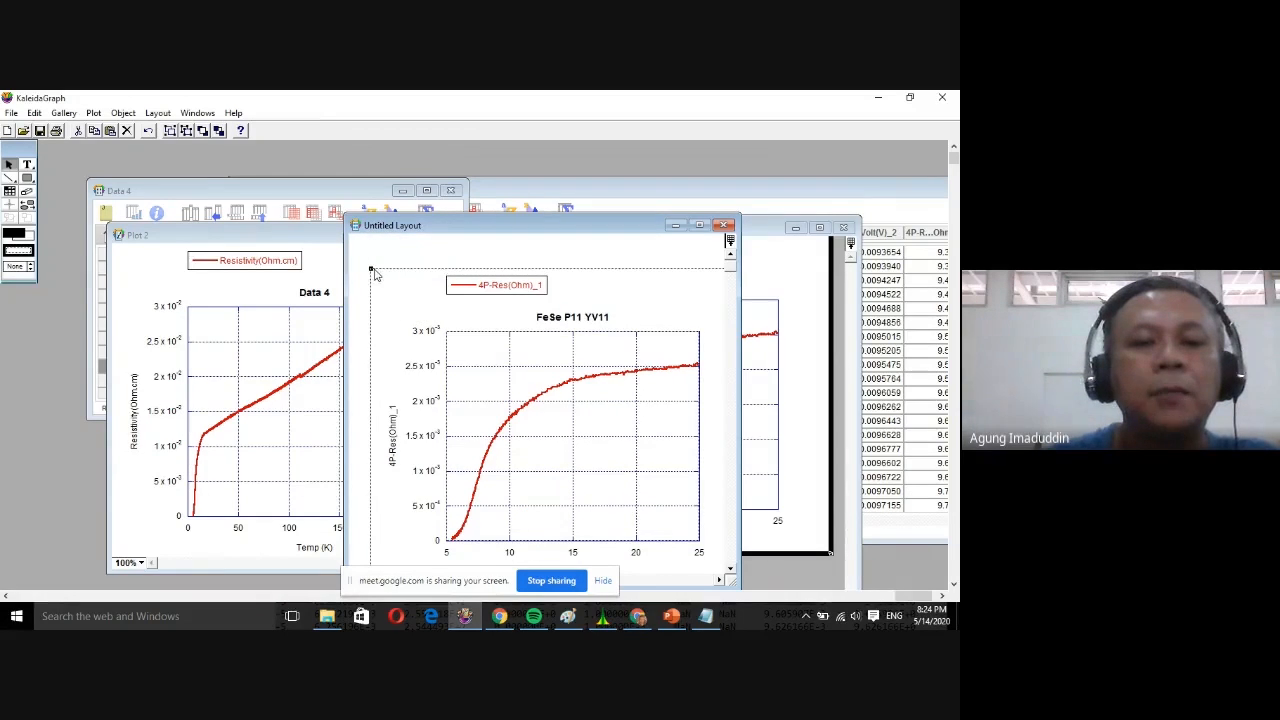
{"action": "left_click_drag", "start_coordinate": [371, 269], "coordinate": [418, 296]}
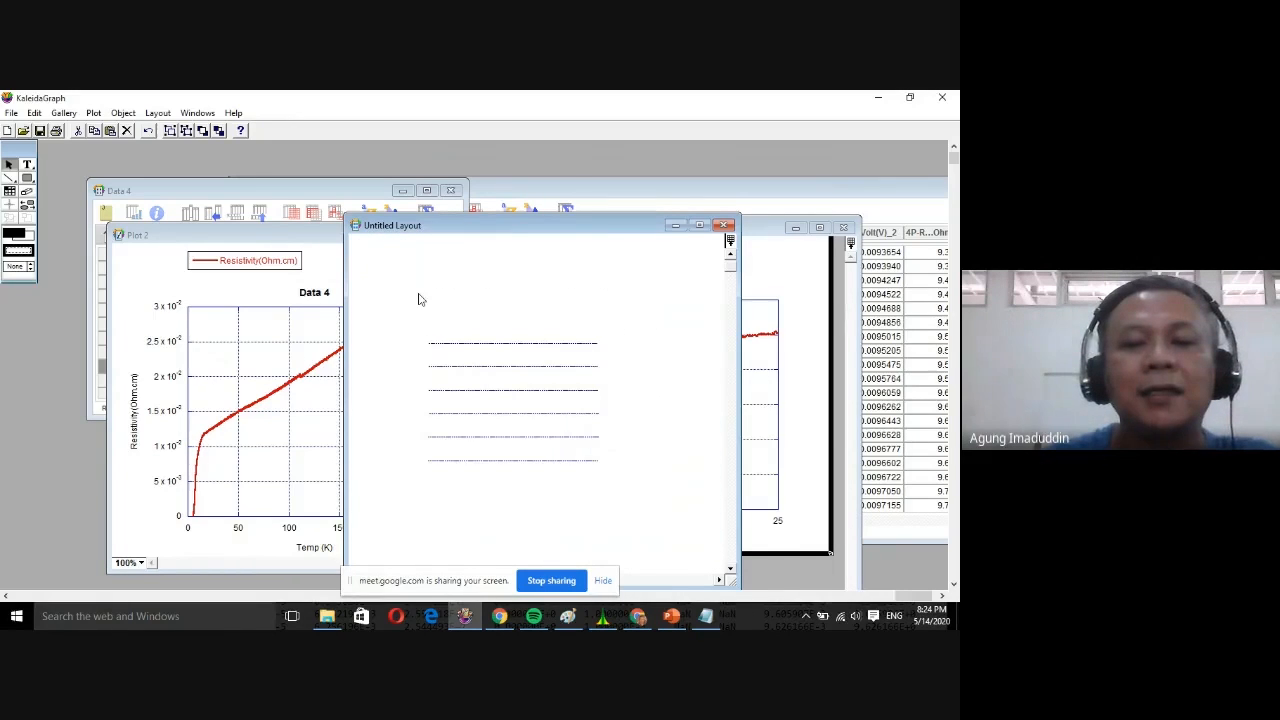
Move the layout window beside the Data 4 resistivity plot, uncovering that plot and leaving the layout active.
{"action": "left_click_drag", "start_coordinate": [545, 226], "coordinate": [540, 226]}
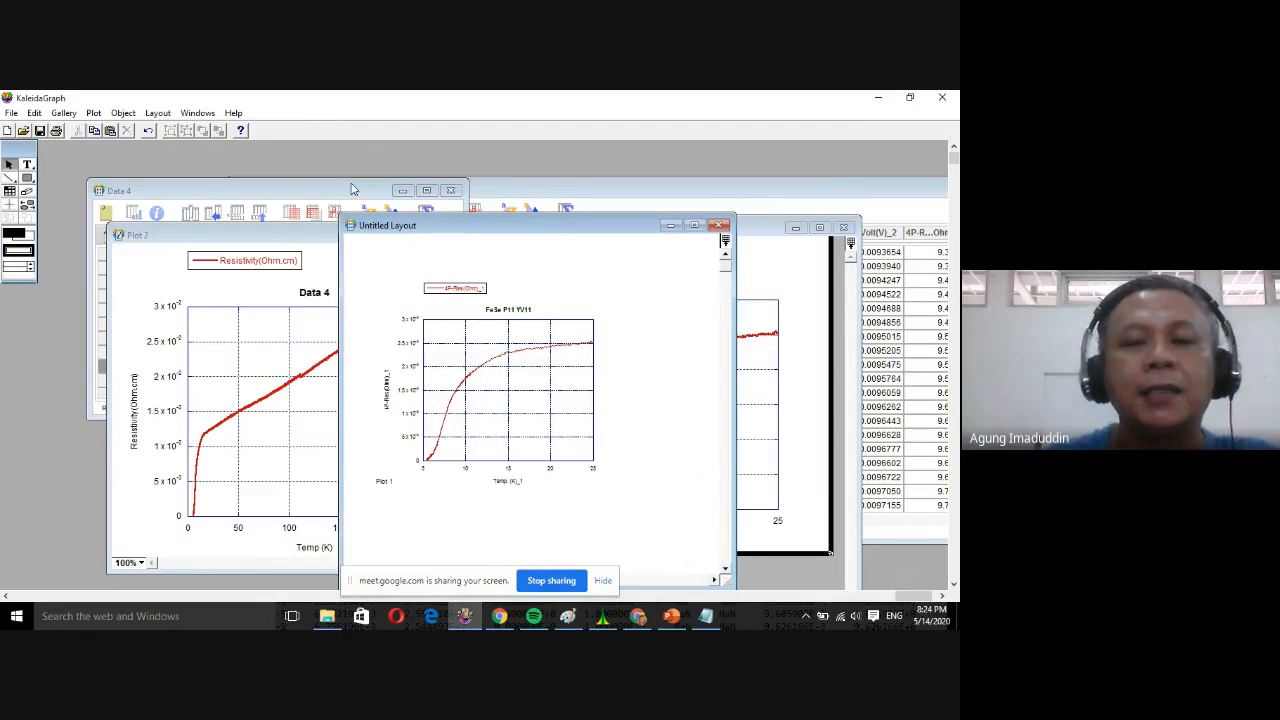
{"action": "mouse_move", "coordinate": [351, 184]}
{"action": "left_mouse_down"}
{"action": "mouse_move", "coordinate": [305, 167]}
{"action": "mouse_move", "coordinate": [334, 185]}
{"action": "left_mouse_up"}
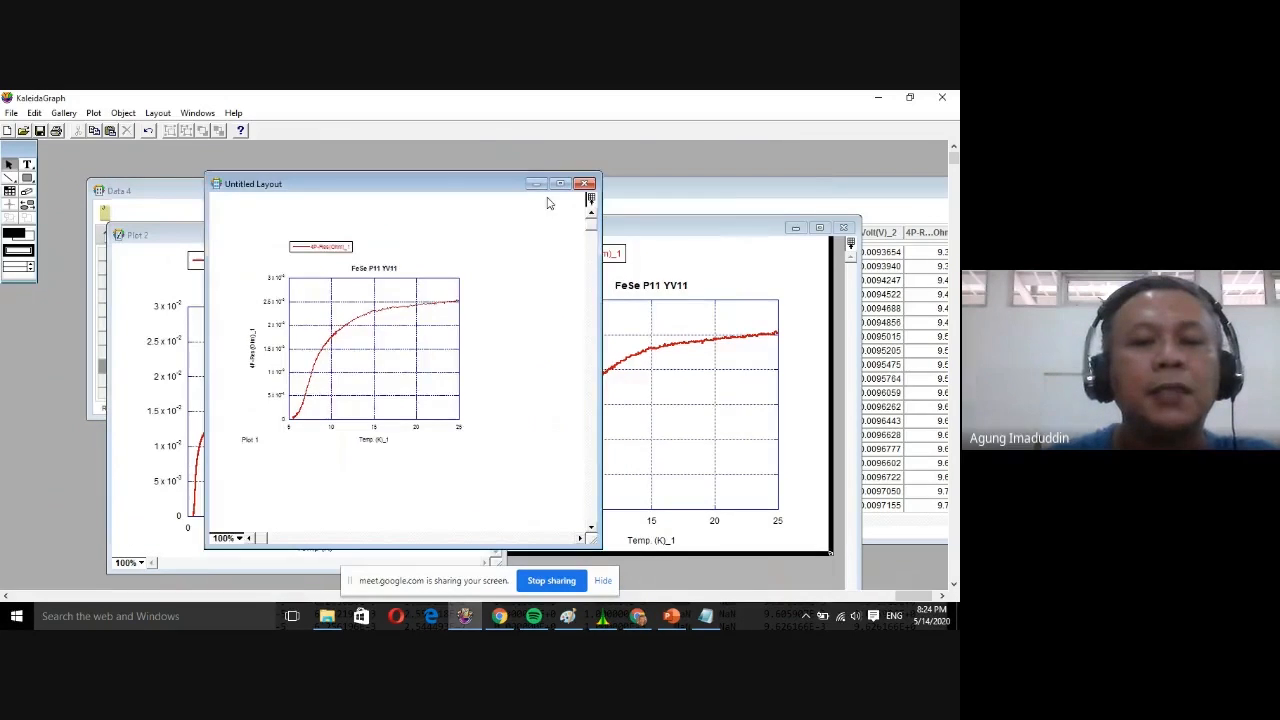
{"action": "left_click_drag", "start_coordinate": [548, 185], "coordinate": [768, 203]}
{"action": "left_click", "coordinate": [338, 271]}
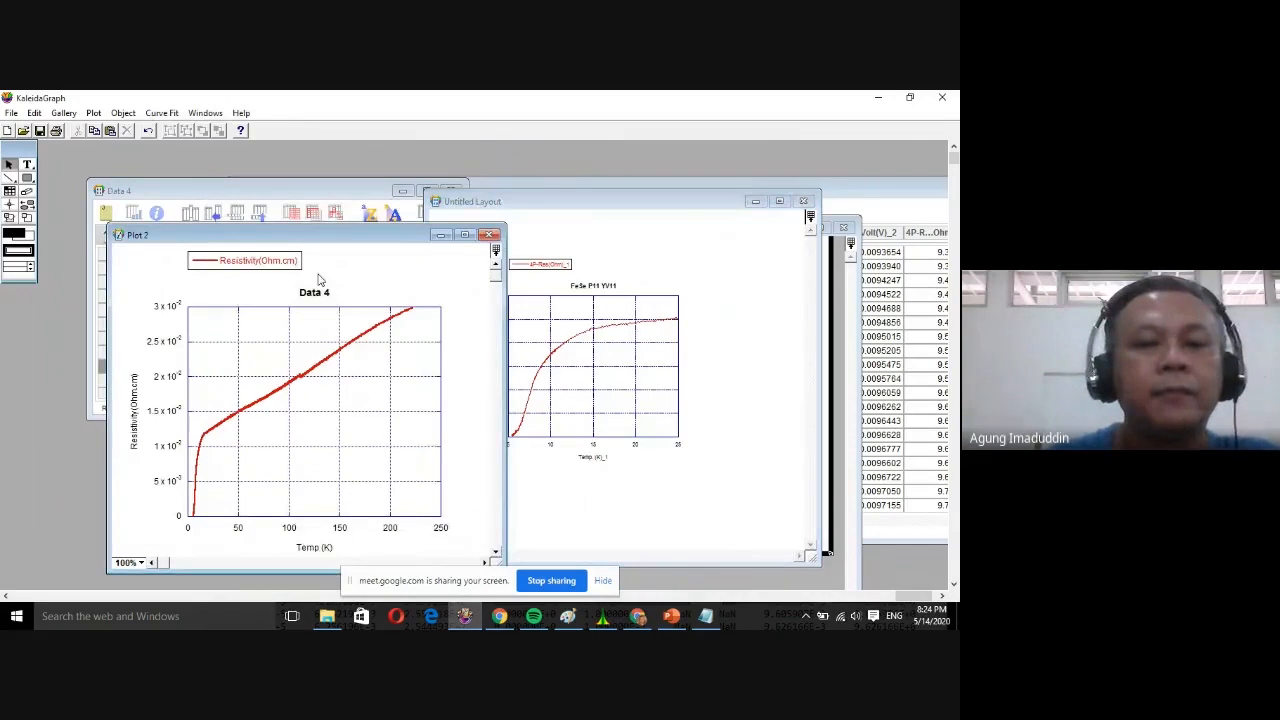
{"action": "left_click", "coordinate": [631, 251]}
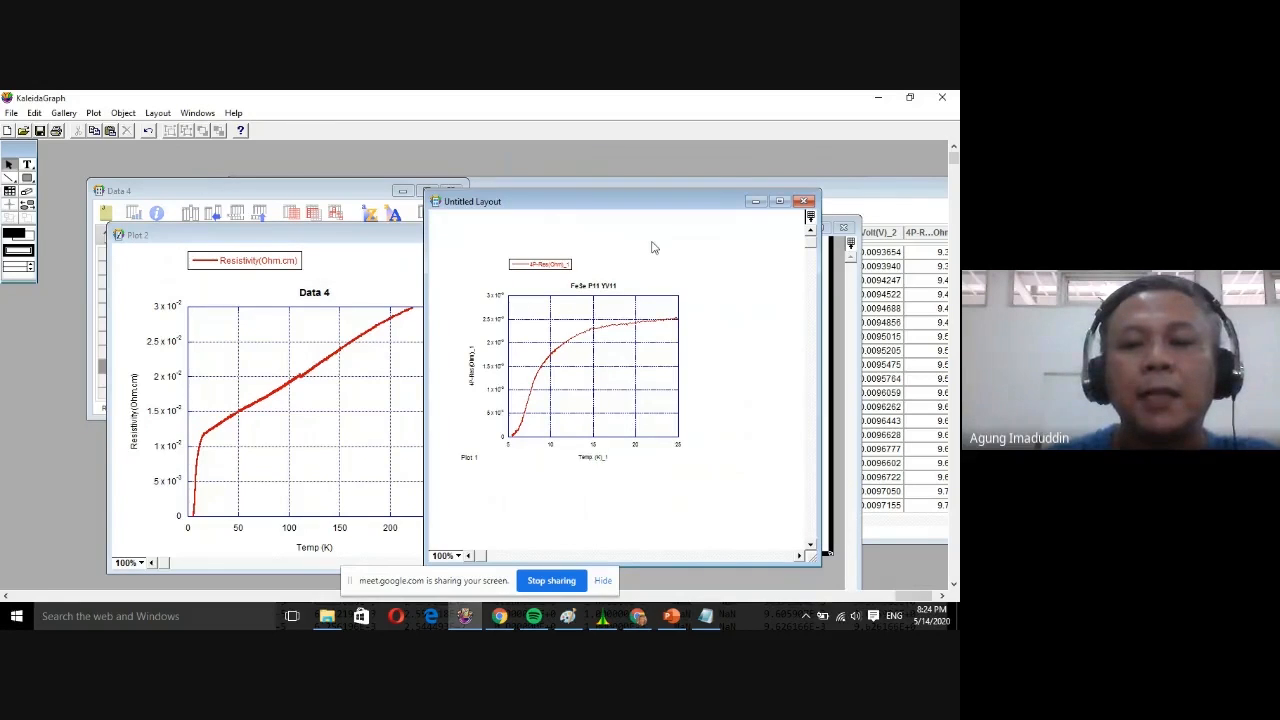
Insert Plot 2, the Data 4 resistivity graph, into the layout and scale it down beside the FeSe P11 YV11 graph.
{"action": "right_click", "coordinate": [665, 236]}
{"action": "mouse_move", "coordinate": [760, 309]}
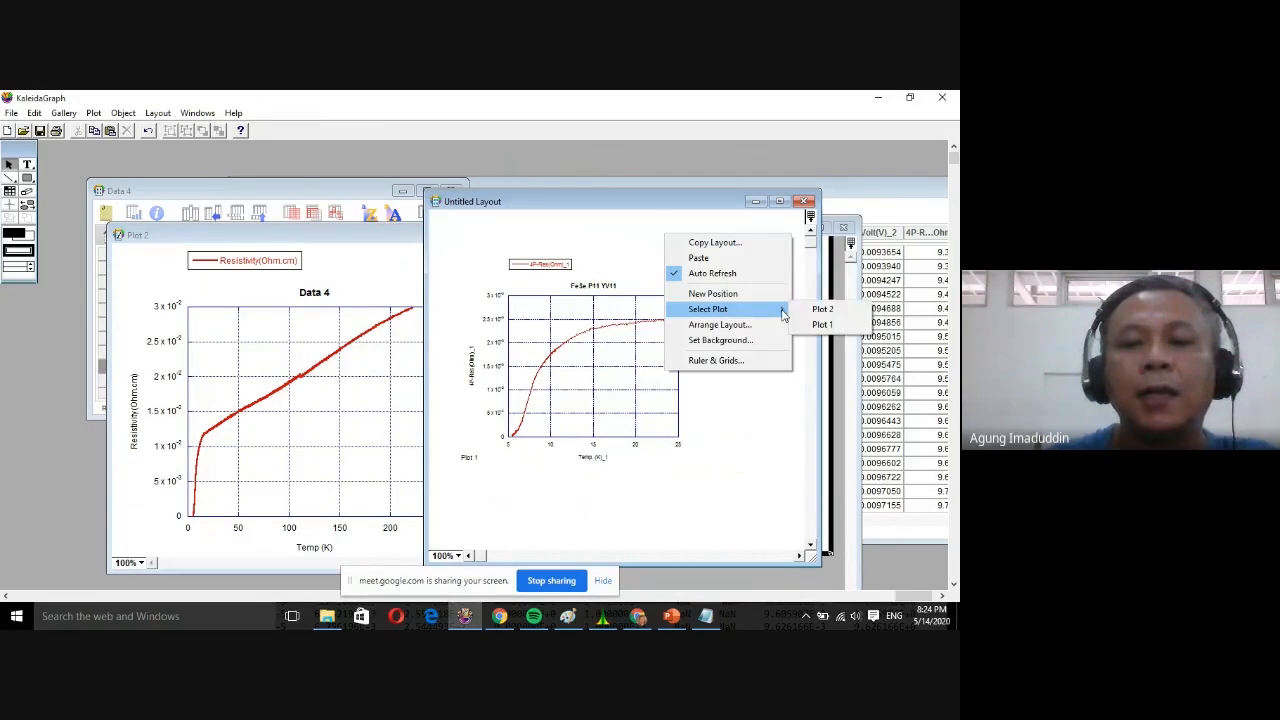
{"action": "left_click", "coordinate": [818, 314]}
{"action": "left_click", "coordinate": [641, 418]}
{"action": "left_click_drag", "start_coordinate": [641, 418], "coordinate": [646, 344]}
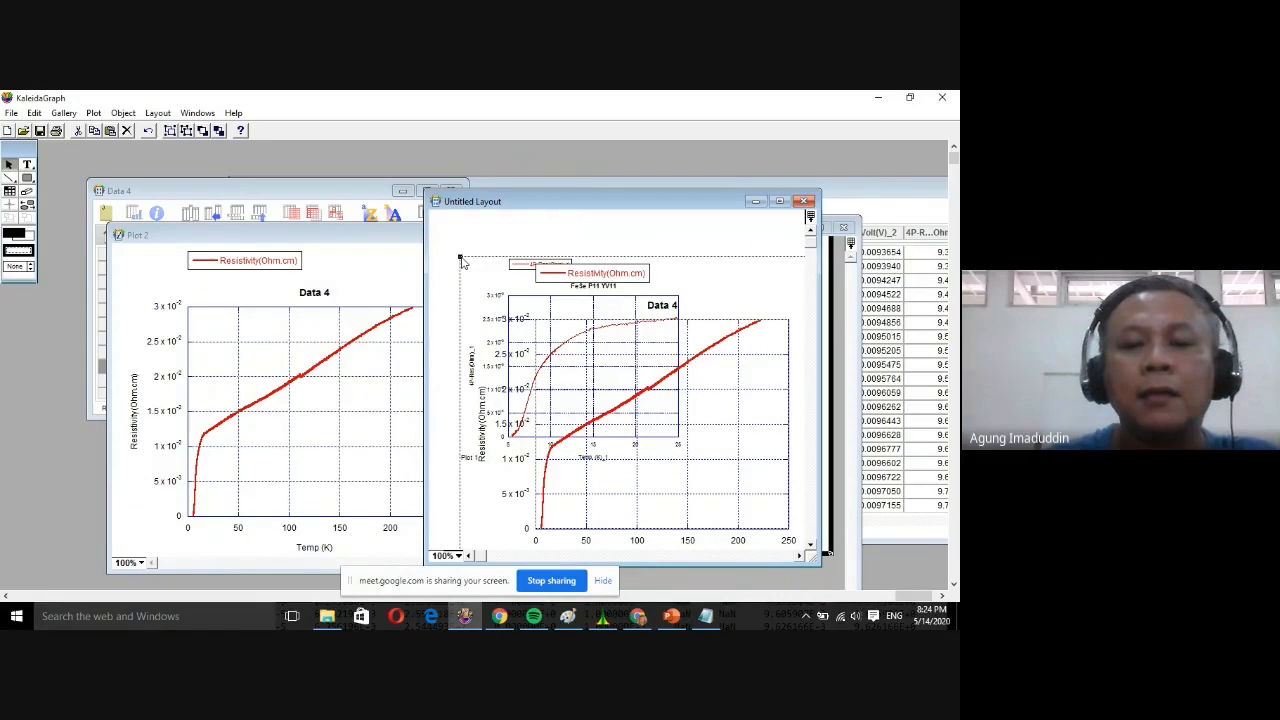
{"action": "left_click_drag", "start_coordinate": [461, 258], "coordinate": [670, 302]}
Scale down the FeSe P11 YV11 graph until it clears Plot 2, and move Plot 2 up slightly.
{"action": "left_click", "coordinate": [559, 359]}
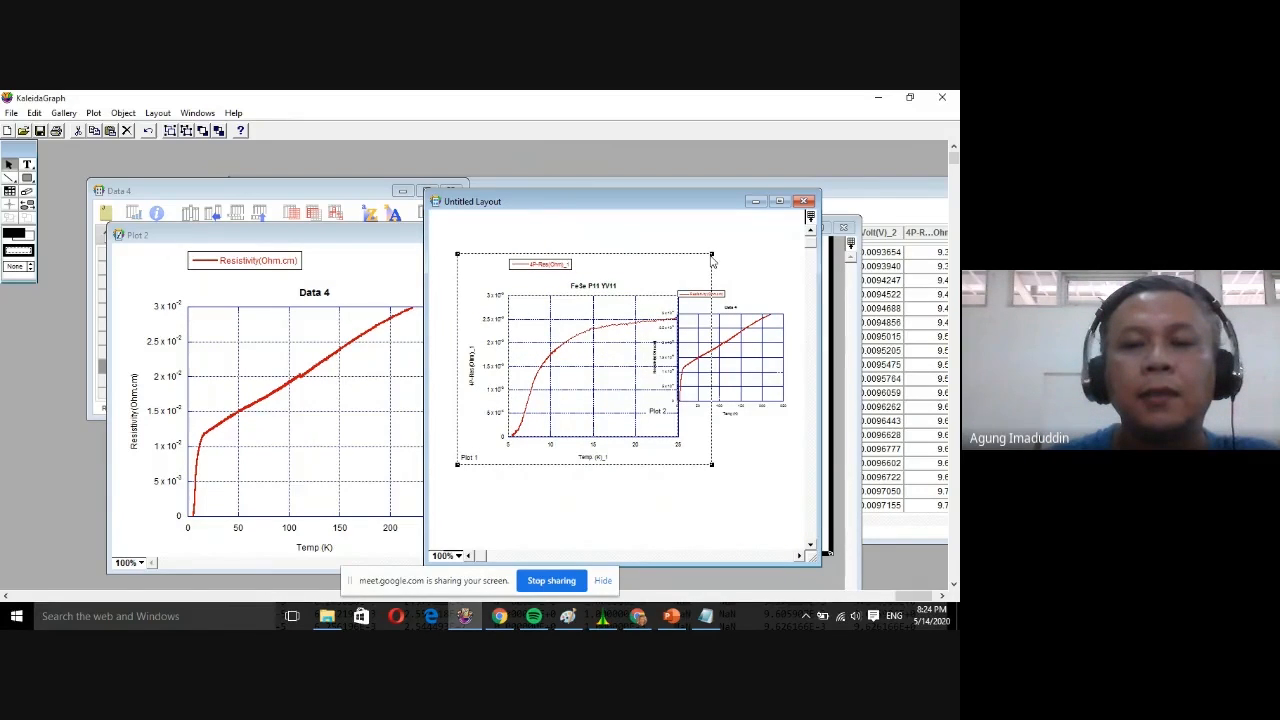
{"action": "left_click_drag", "start_coordinate": [712, 256], "coordinate": [643, 309]}
{"action": "left_click_drag", "start_coordinate": [560, 381], "coordinate": [557, 341]}
{"action": "left_click", "coordinate": [703, 328]}
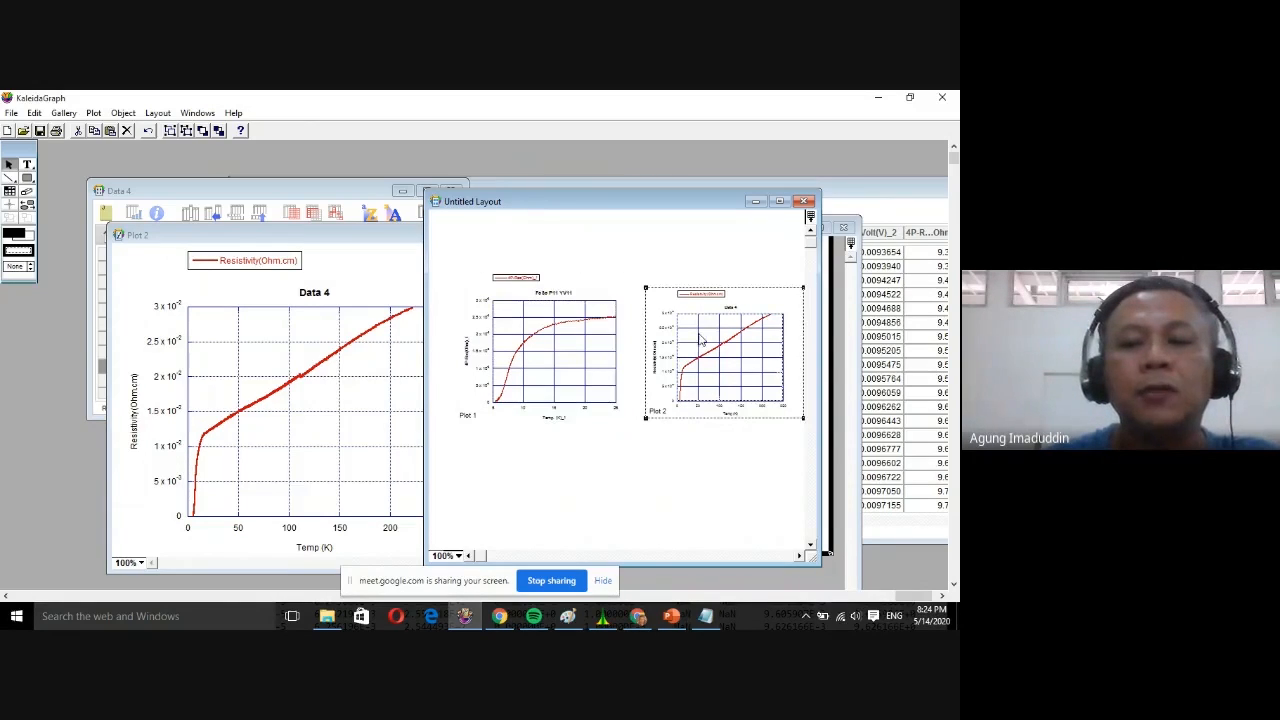
{"action": "left_click_drag", "start_coordinate": [700, 327], "coordinate": [700, 317]}
Shrink Plot 1 slightly, shift Plot 2 to line up with it, and enlarge Plot 2's frame in the layout.
{"action": "left_click", "coordinate": [586, 345]}
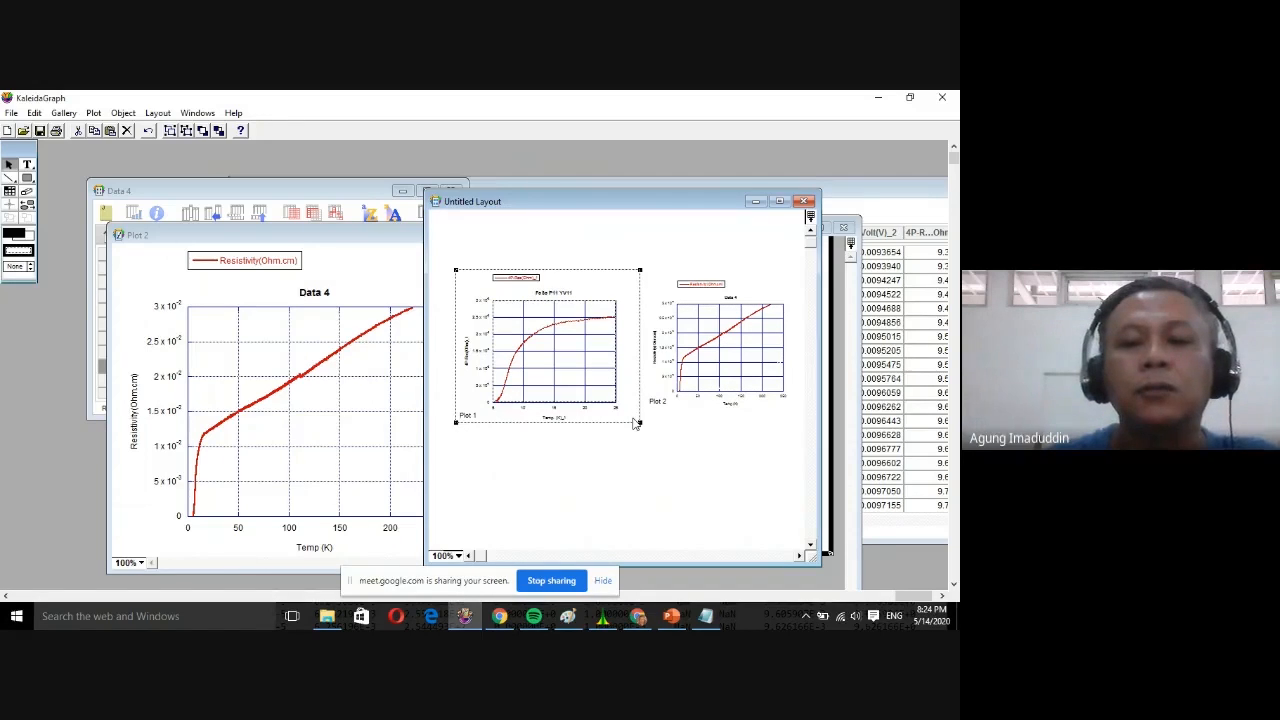
{"action": "left_click_drag", "start_coordinate": [640, 422], "coordinate": [634, 416]}
{"action": "left_click", "coordinate": [706, 372]}
{"action": "left_click_drag", "start_coordinate": [706, 372], "coordinate": [699, 367]}
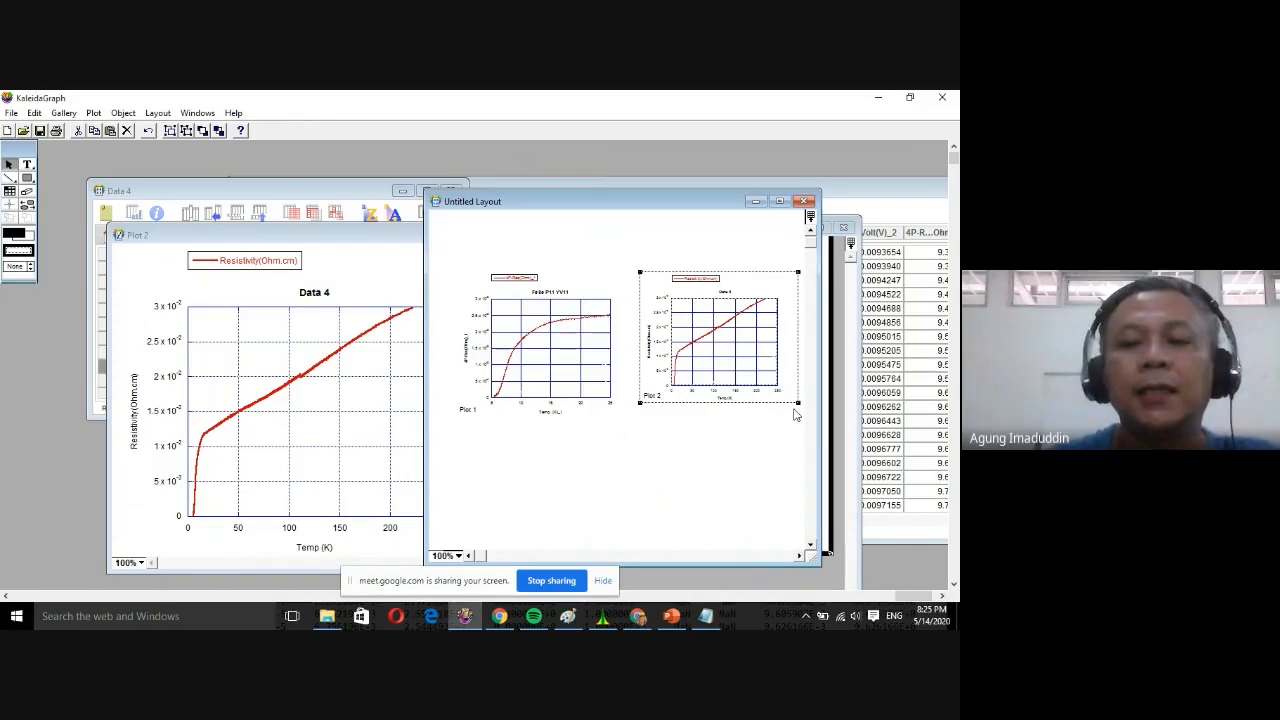
{"action": "left_click_drag", "start_coordinate": [799, 409], "coordinate": [806, 417]}
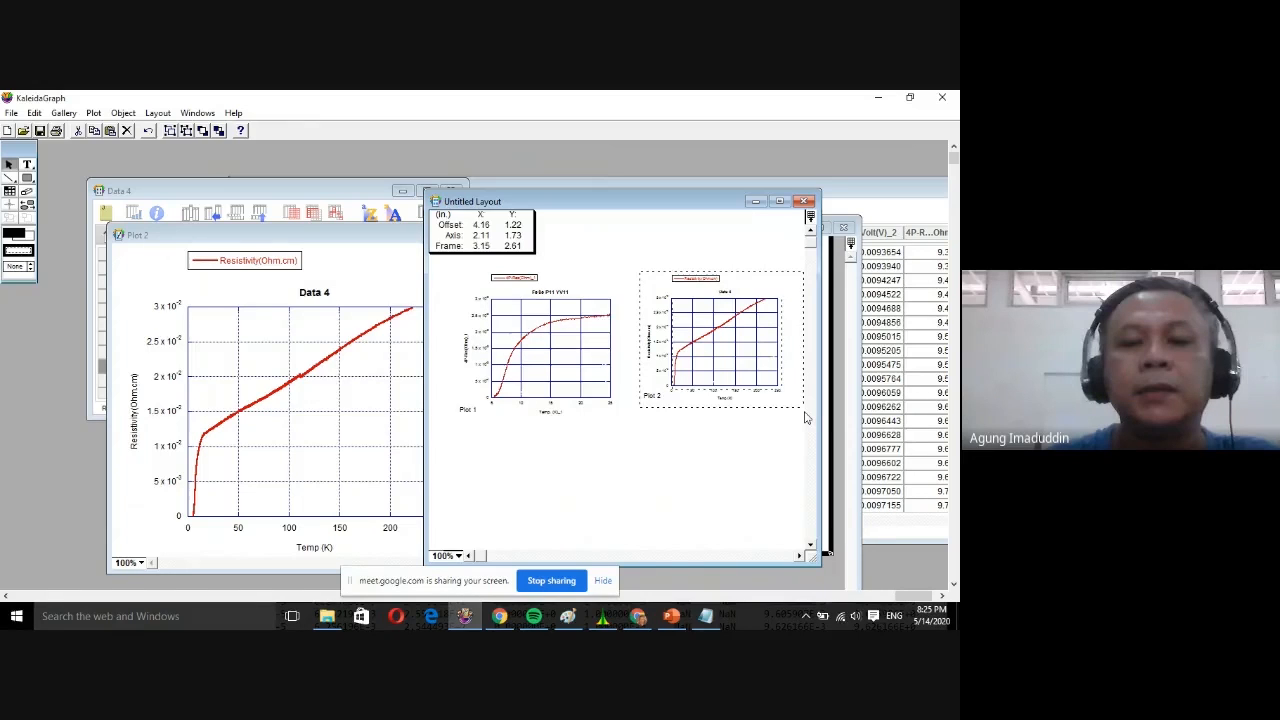
{"action": "left_click_drag", "start_coordinate": [806, 417], "coordinate": [805, 470]}
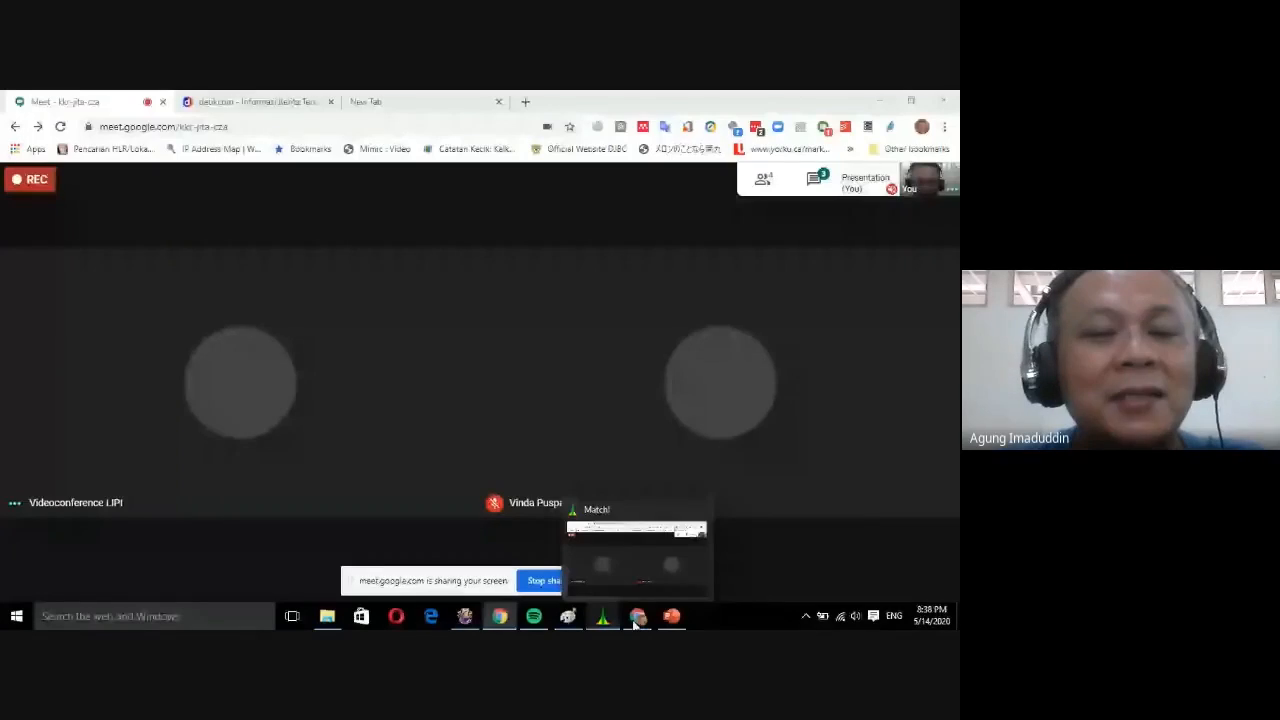
Switch to KaleidaGraph and move the FeSe B3 plot window aside until the whole FeSe P11 curve is uncovered.
{"action": "left_click", "coordinate": [465, 616]}
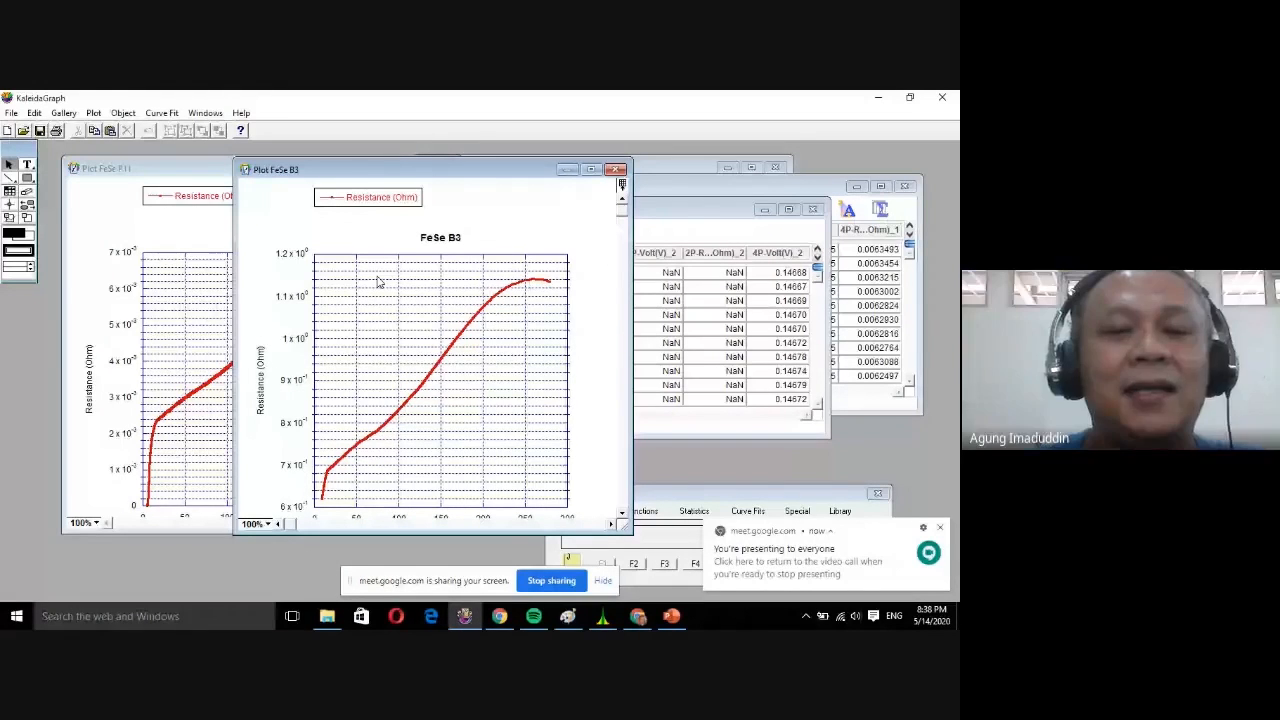
{"action": "left_click_drag", "start_coordinate": [369, 170], "coordinate": [437, 168]}
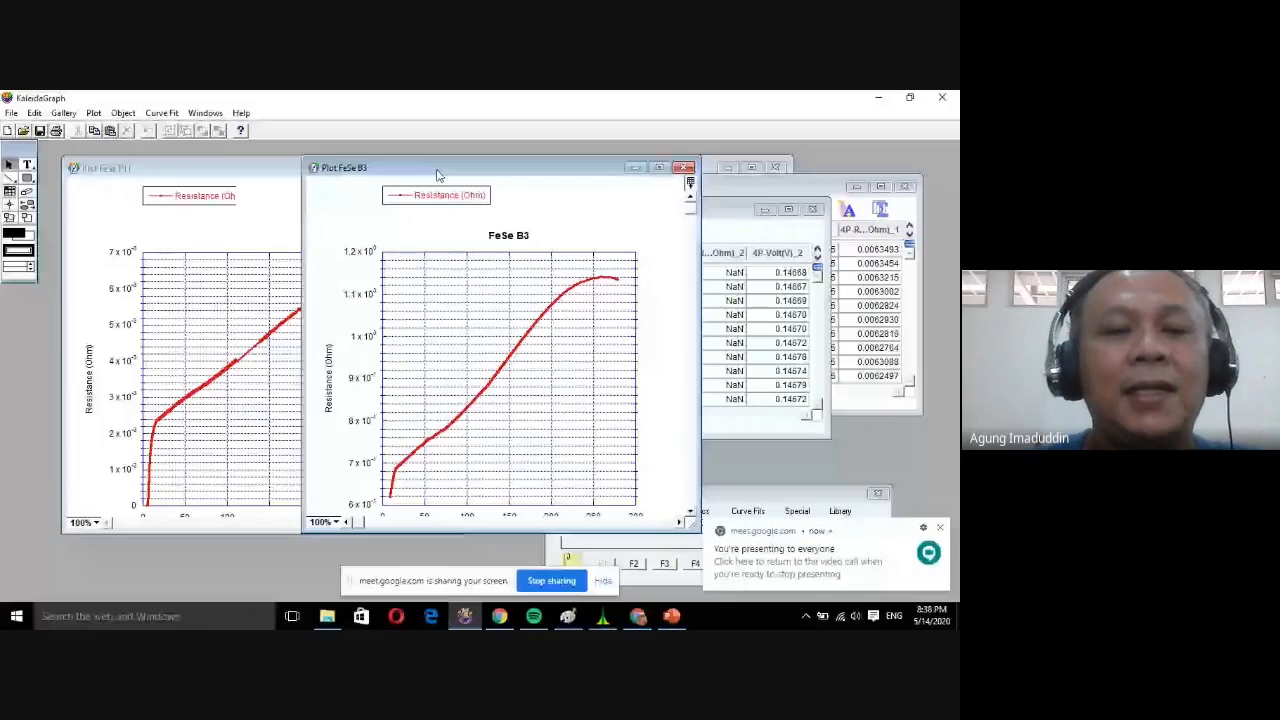
{"action": "left_click_drag", "start_coordinate": [437, 175], "coordinate": [449, 166]}
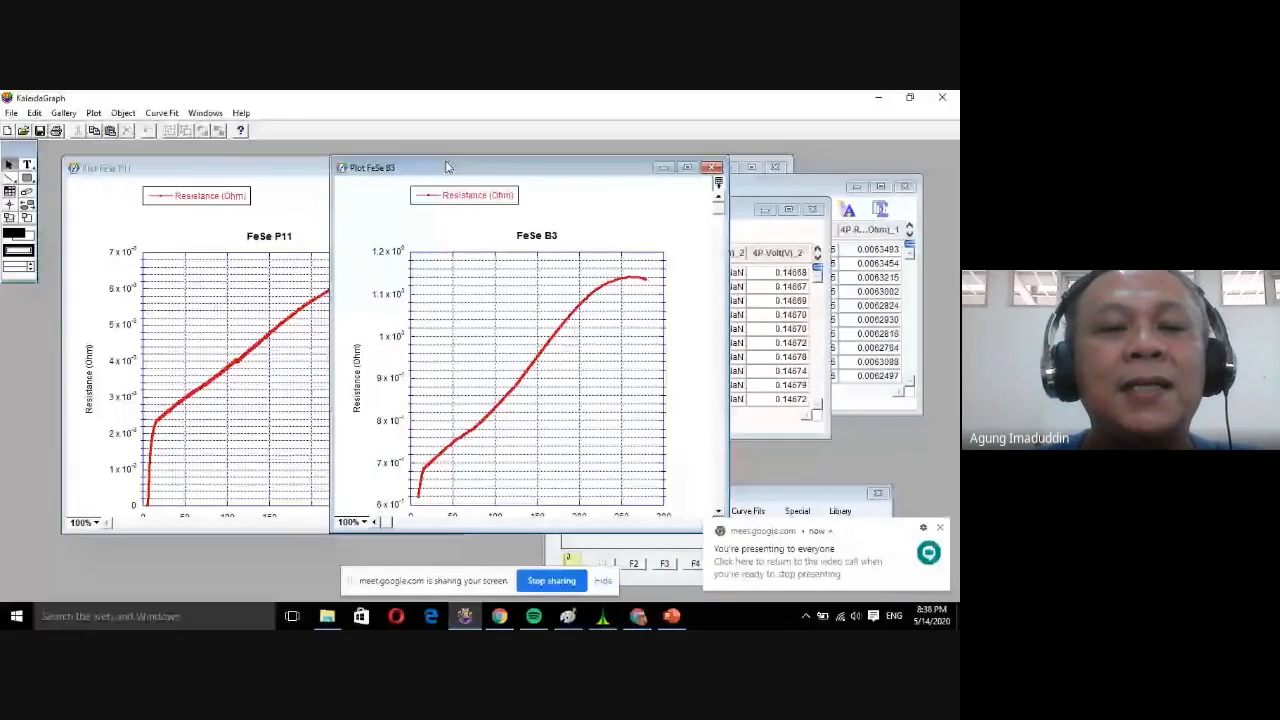
{"action": "left_click_drag", "start_coordinate": [447, 167], "coordinate": [512, 167]}
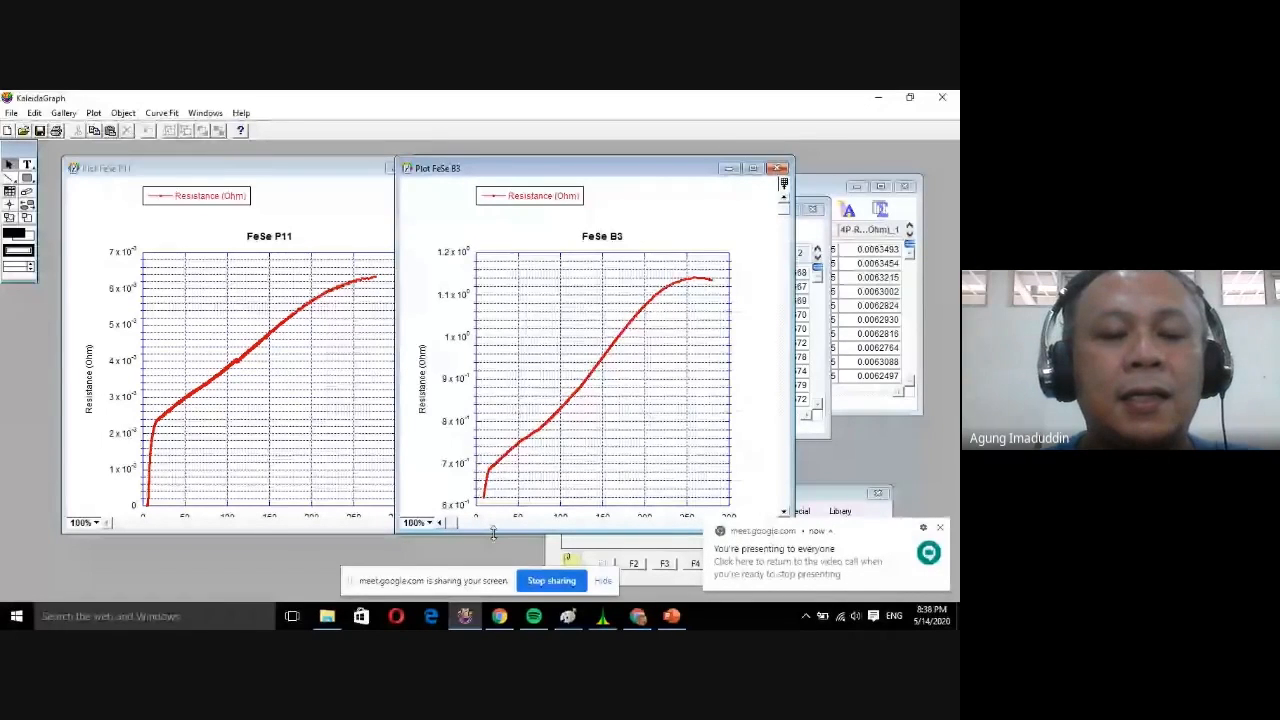
Raise the FeSe P11 plot window and extend its height to show the temperature axis title.
{"action": "left_click", "coordinate": [366, 518]}
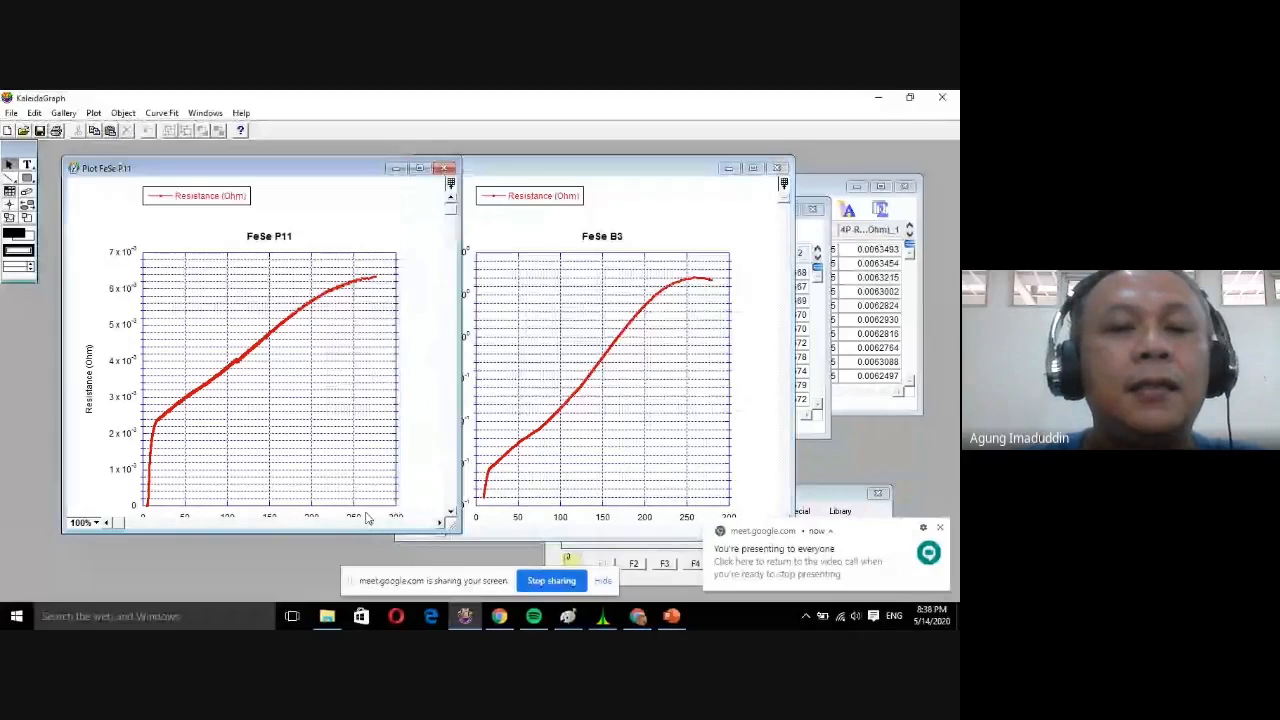
{"action": "left_click_drag", "start_coordinate": [366, 533], "coordinate": [366, 541]}
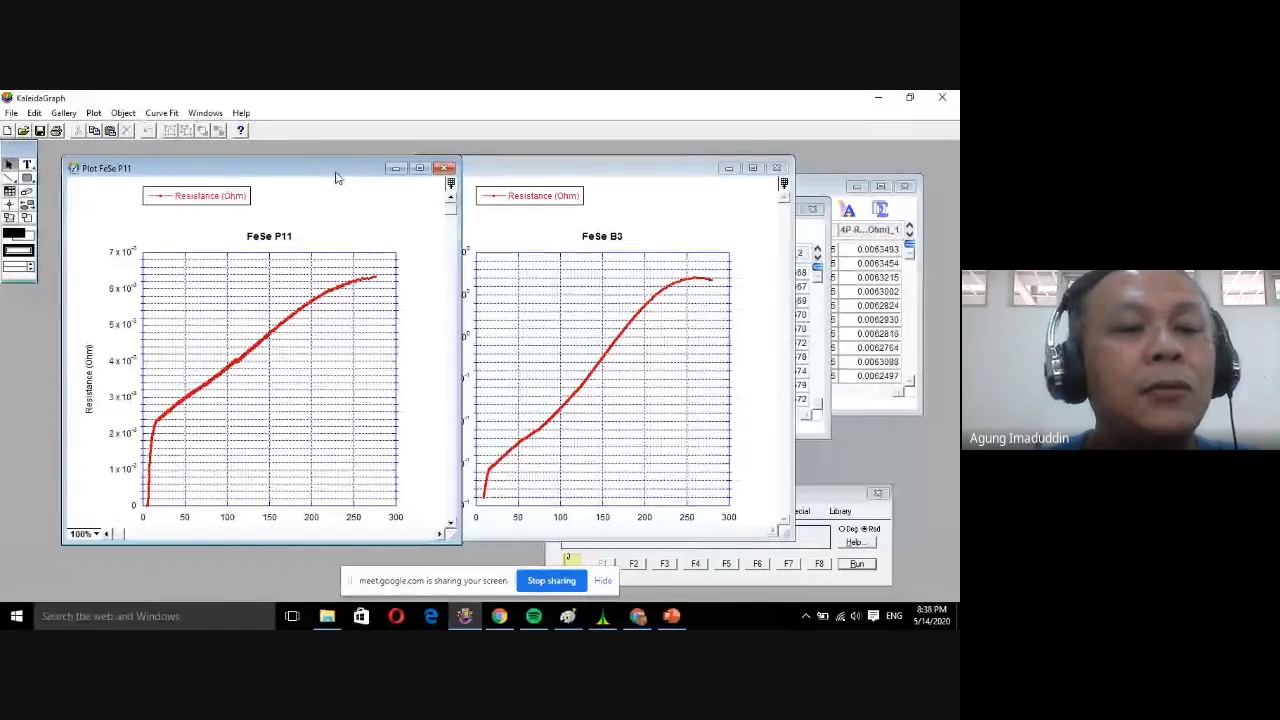
{"action": "left_click_drag", "start_coordinate": [337, 178], "coordinate": [332, 167]}
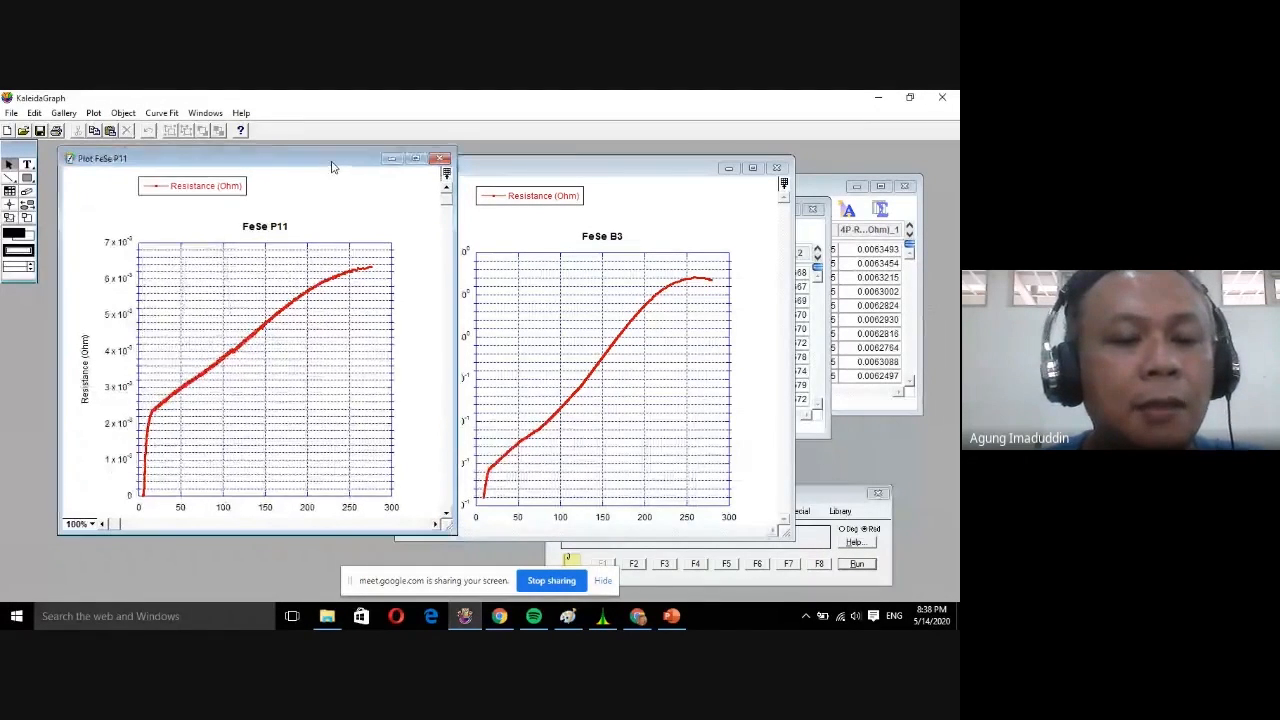
{"action": "left_click_drag", "start_coordinate": [333, 535], "coordinate": [332, 551]}
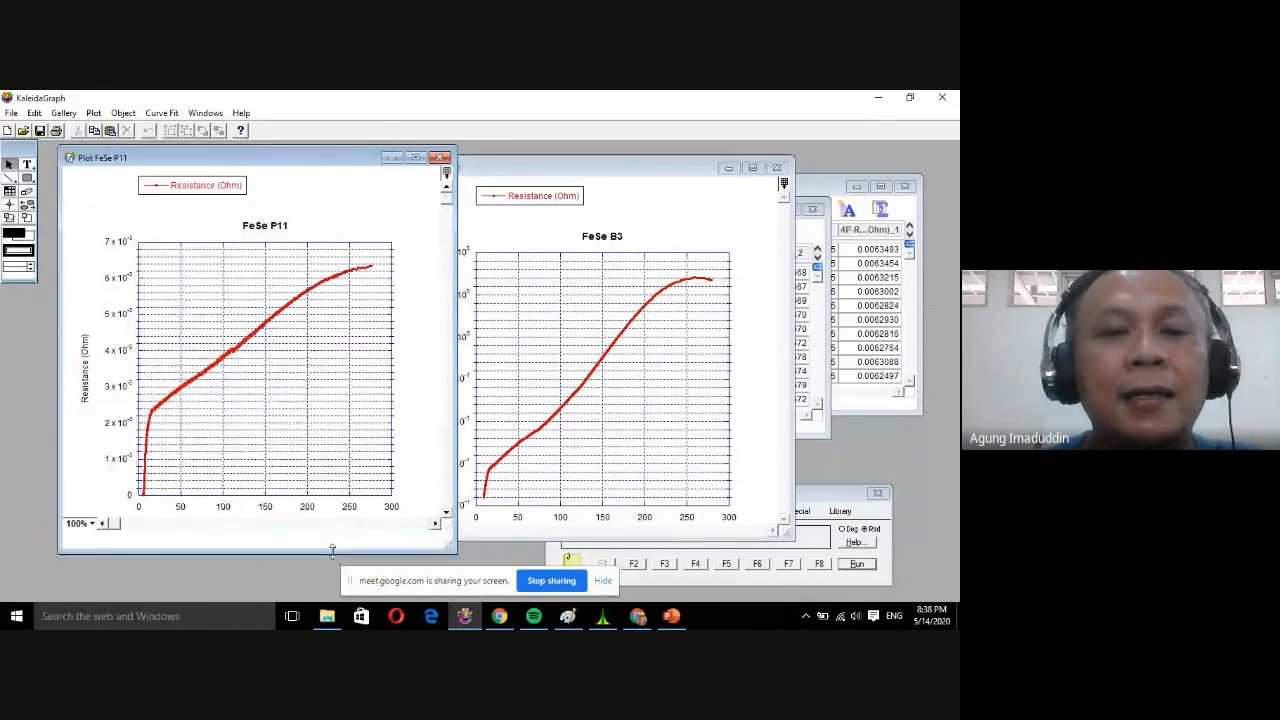
Raise the FeSe B3 plot window slightly and extend its height to show the temperature axis.
{"action": "left_click", "coordinate": [466, 170]}
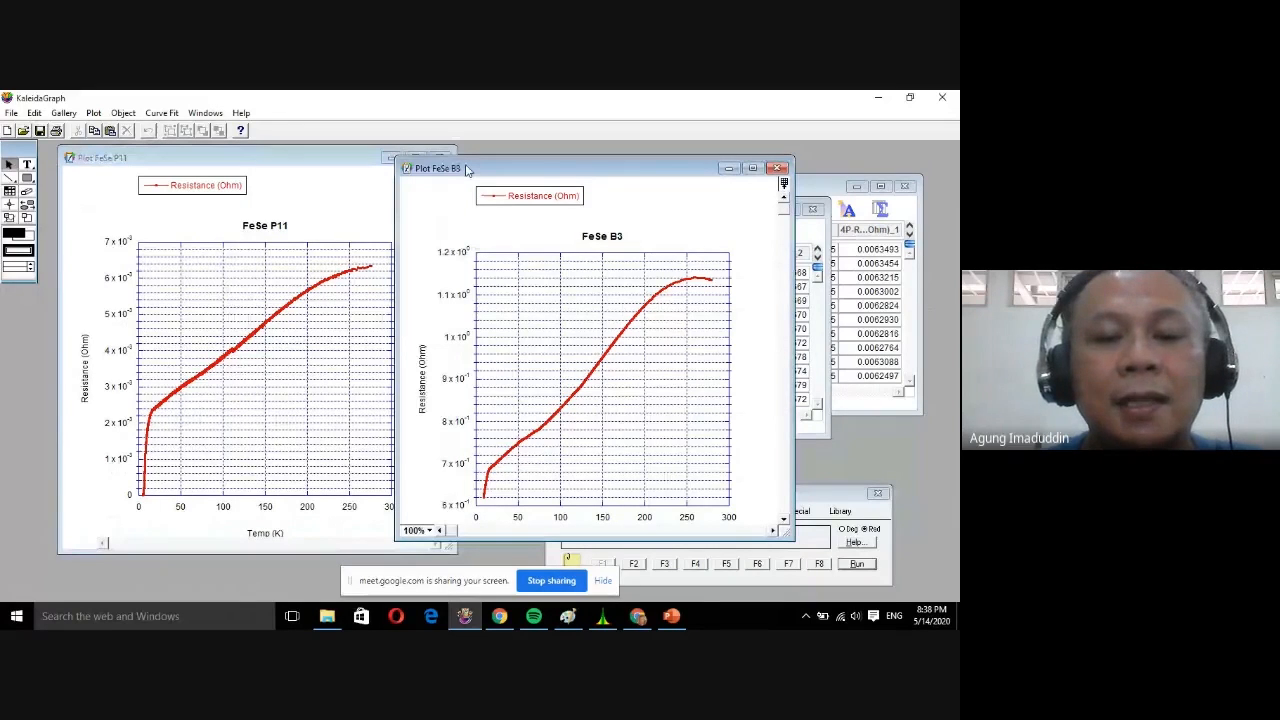
{"action": "left_click_drag", "start_coordinate": [466, 170], "coordinate": [469, 162]}
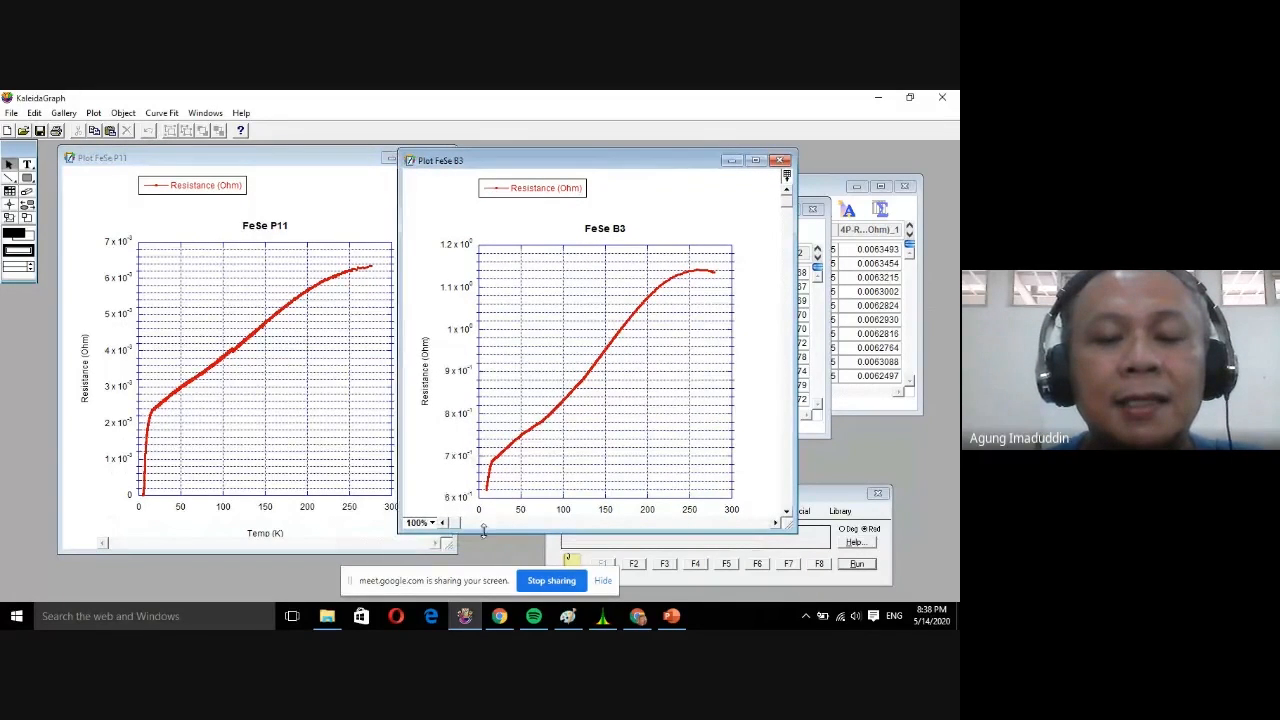
{"action": "left_click_drag", "start_coordinate": [483, 531], "coordinate": [478, 550]}
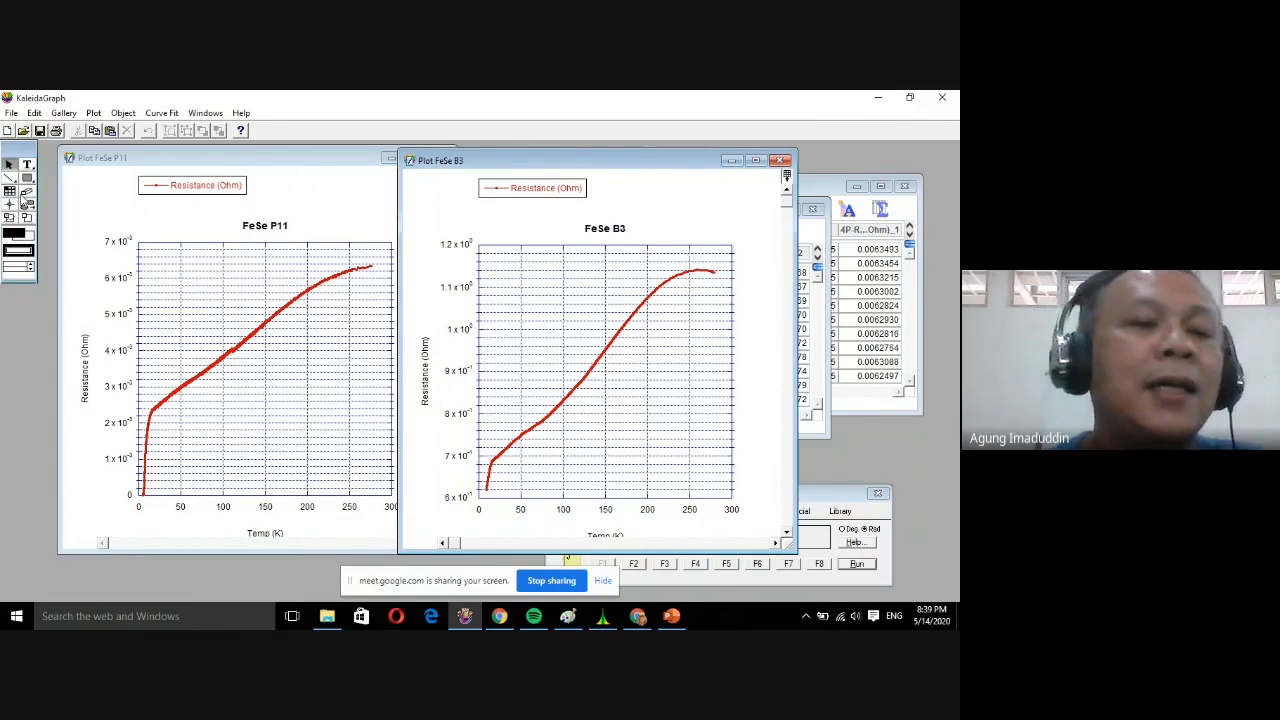
Compare the FeSe P11 and FeSe B3 resistance plots by bringing each to the front in turn.
{"action": "left_click", "coordinate": [106, 240]}
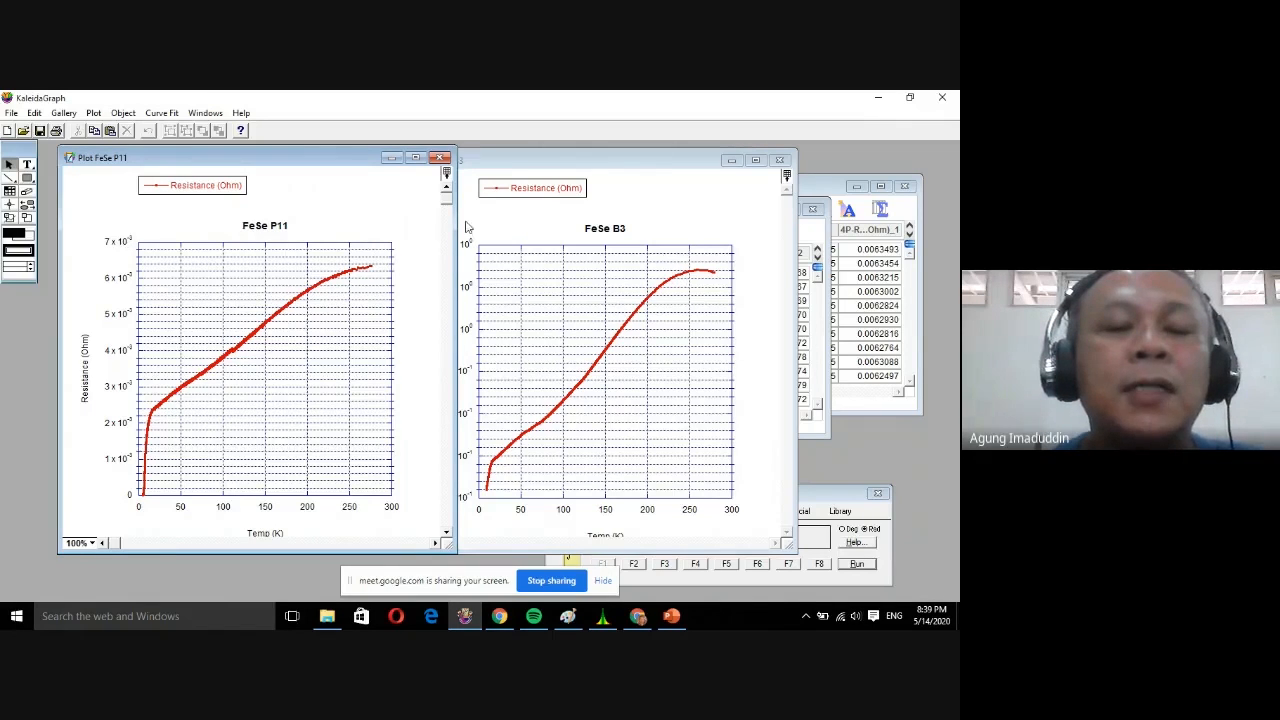
{"action": "left_click", "coordinate": [517, 225]}
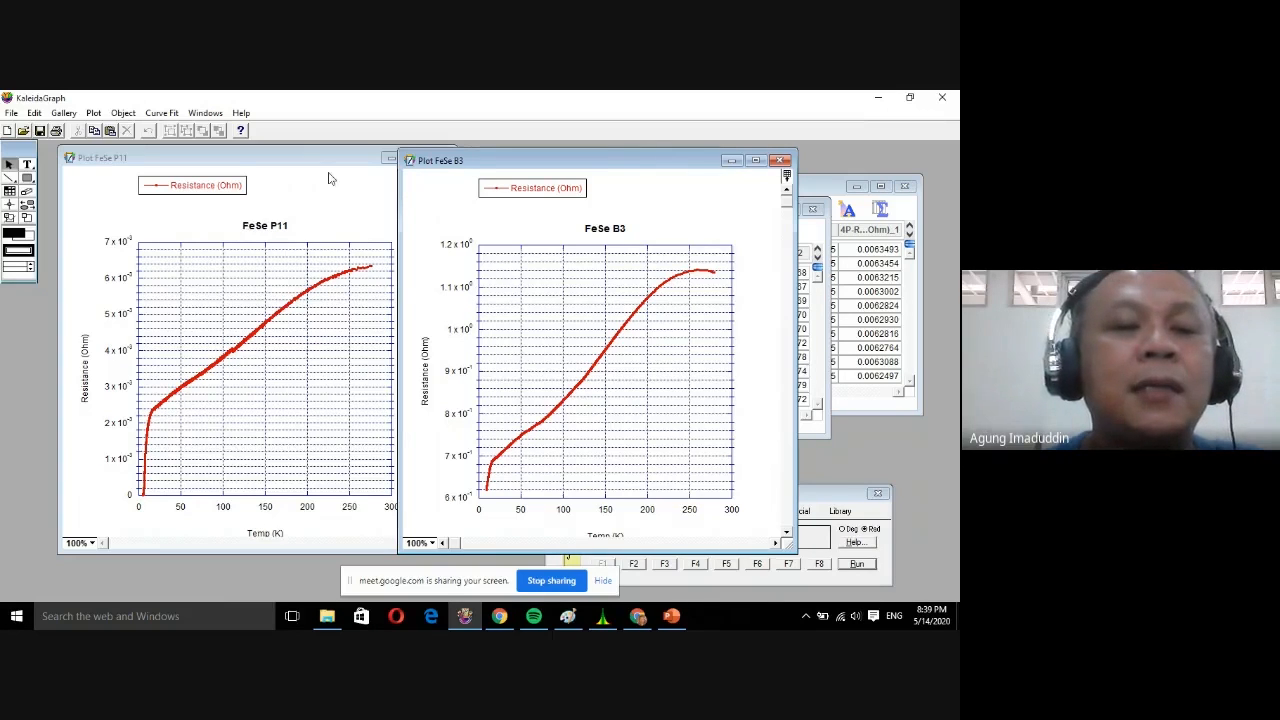
{"action": "left_click", "coordinate": [355, 198]}
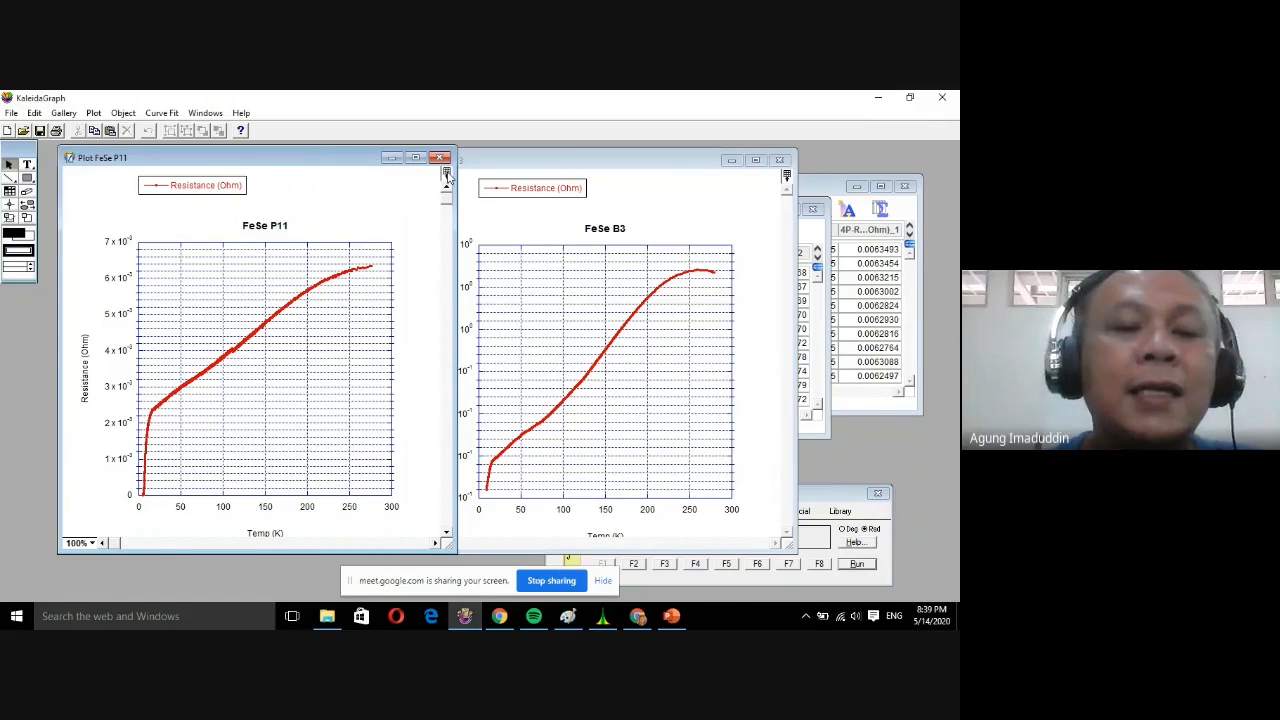
{"action": "left_click", "coordinate": [510, 253]}
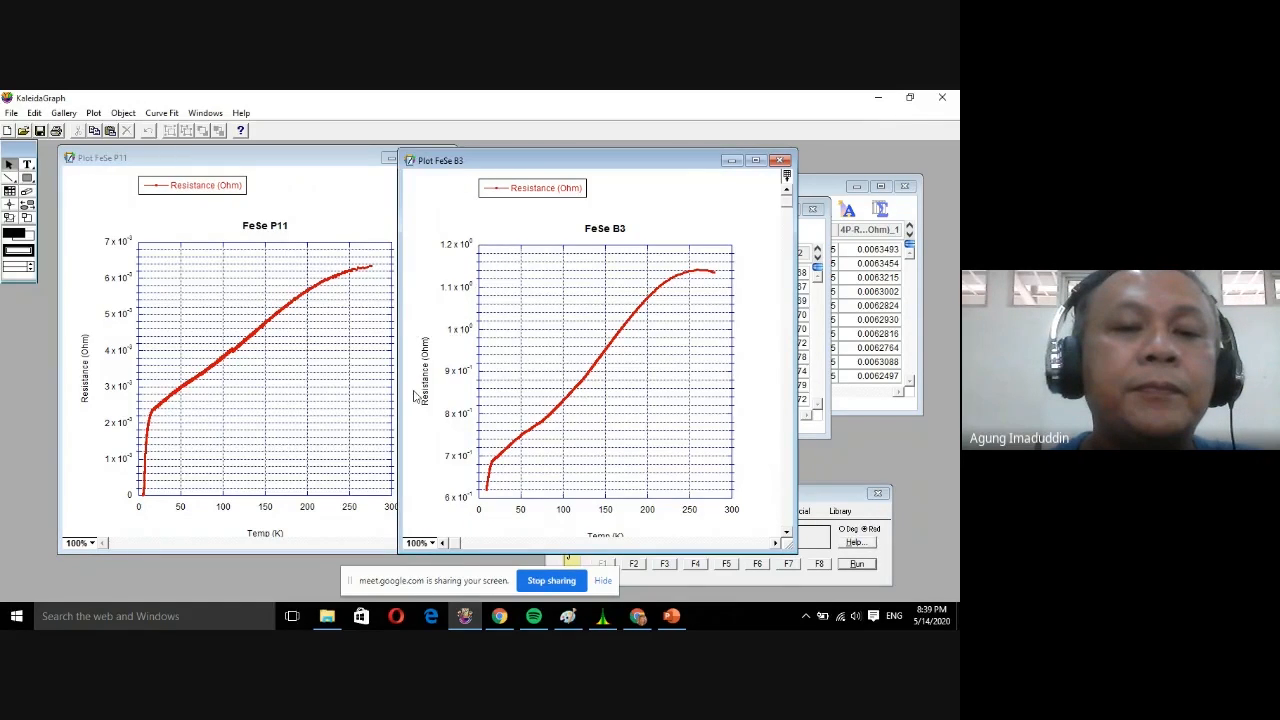
{"action": "left_click", "coordinate": [352, 182]}
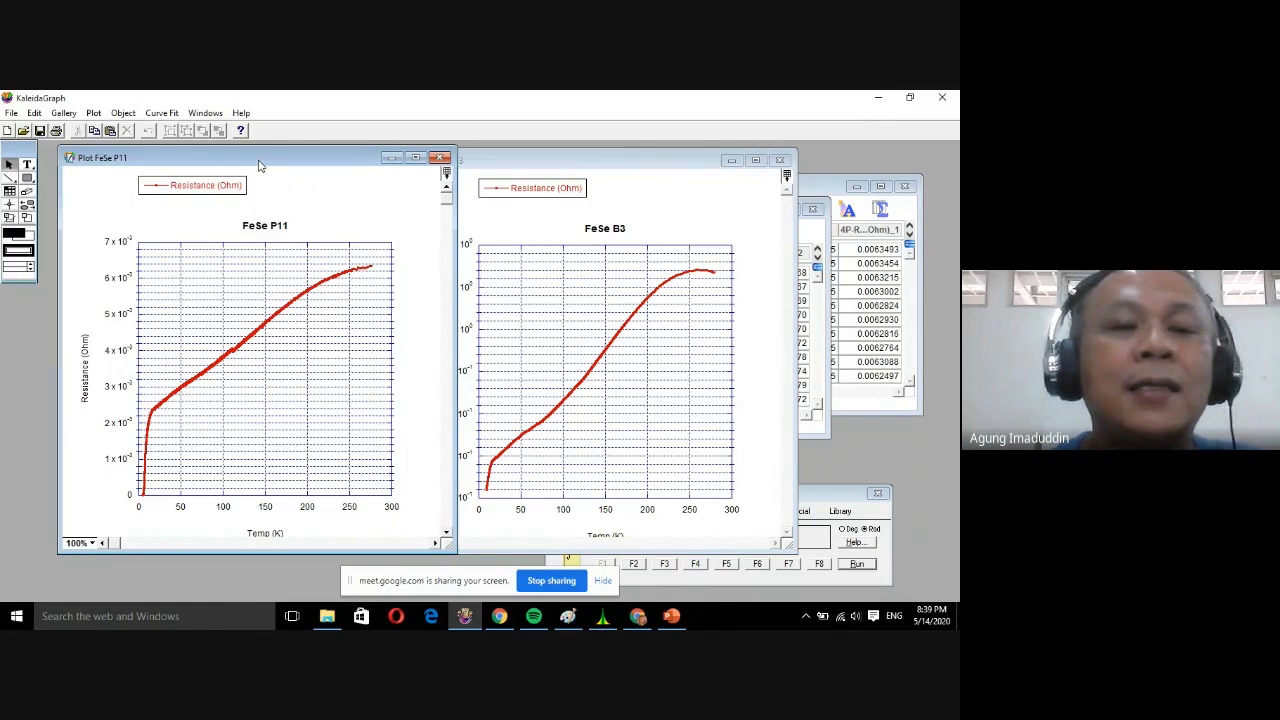
Open the data table behind the FeSe P11 plot and place it over that plot.
{"action": "mouse_move", "coordinate": [258, 166]}
{"action": "left_mouse_down"}
{"action": "mouse_move", "coordinate": [260, 180]}
{"action": "mouse_move", "coordinate": [252, 160]}
{"action": "left_mouse_up"}
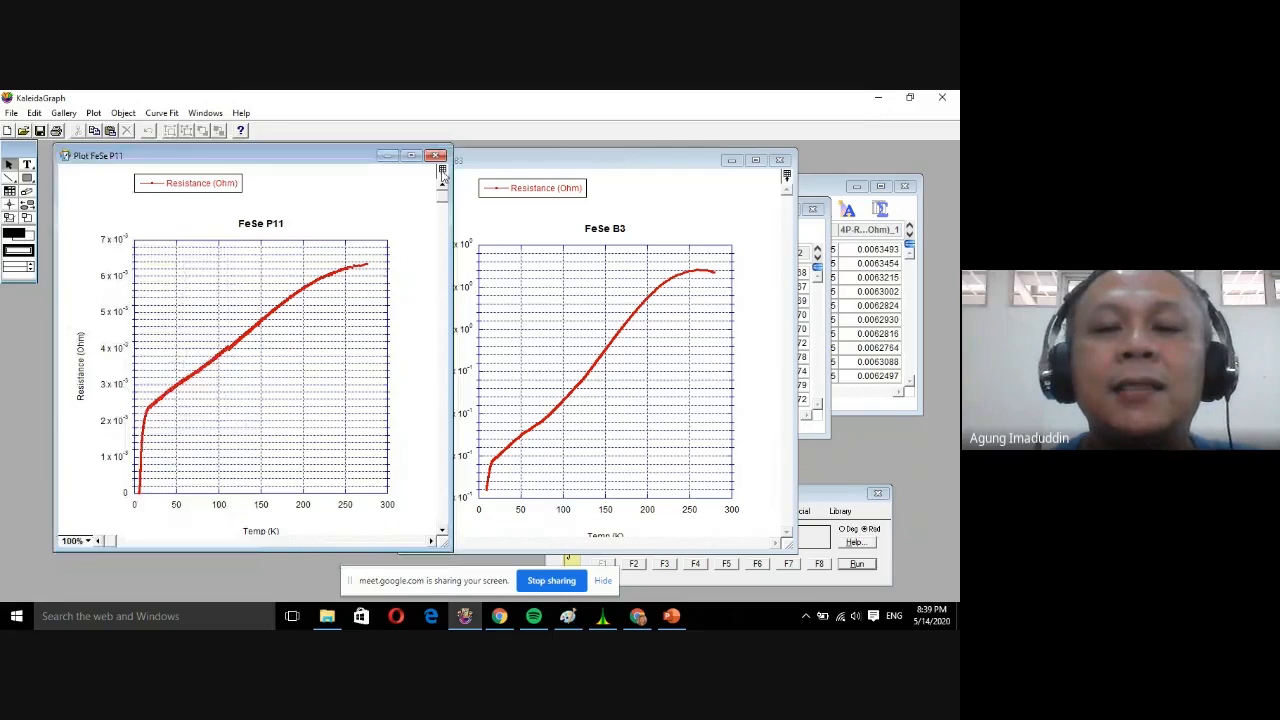
{"action": "left_click", "coordinate": [442, 172]}
{"action": "left_click_drag", "start_coordinate": [573, 222], "coordinate": [432, 225]}
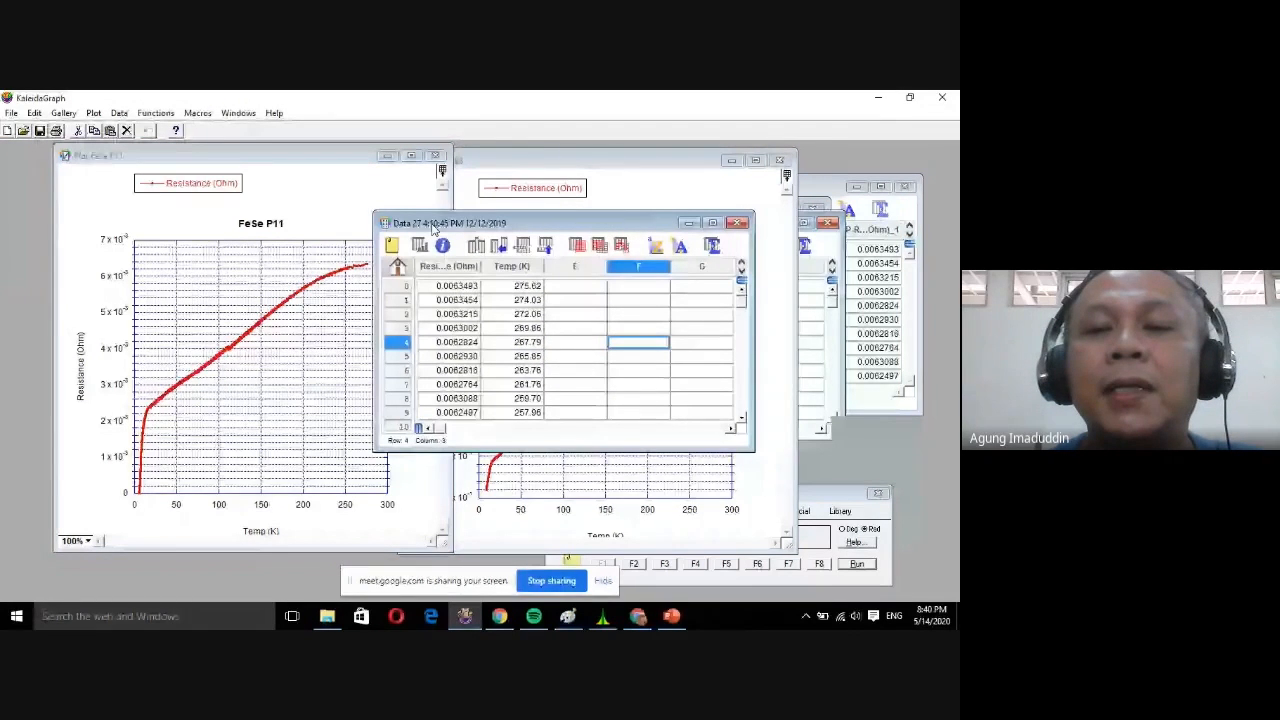
{"action": "left_click_drag", "start_coordinate": [433, 227], "coordinate": [269, 223]}
Open the data table behind the FeSe B3 plot, narrow its window, and place it over that plot.
{"action": "left_click", "coordinate": [731, 191]}
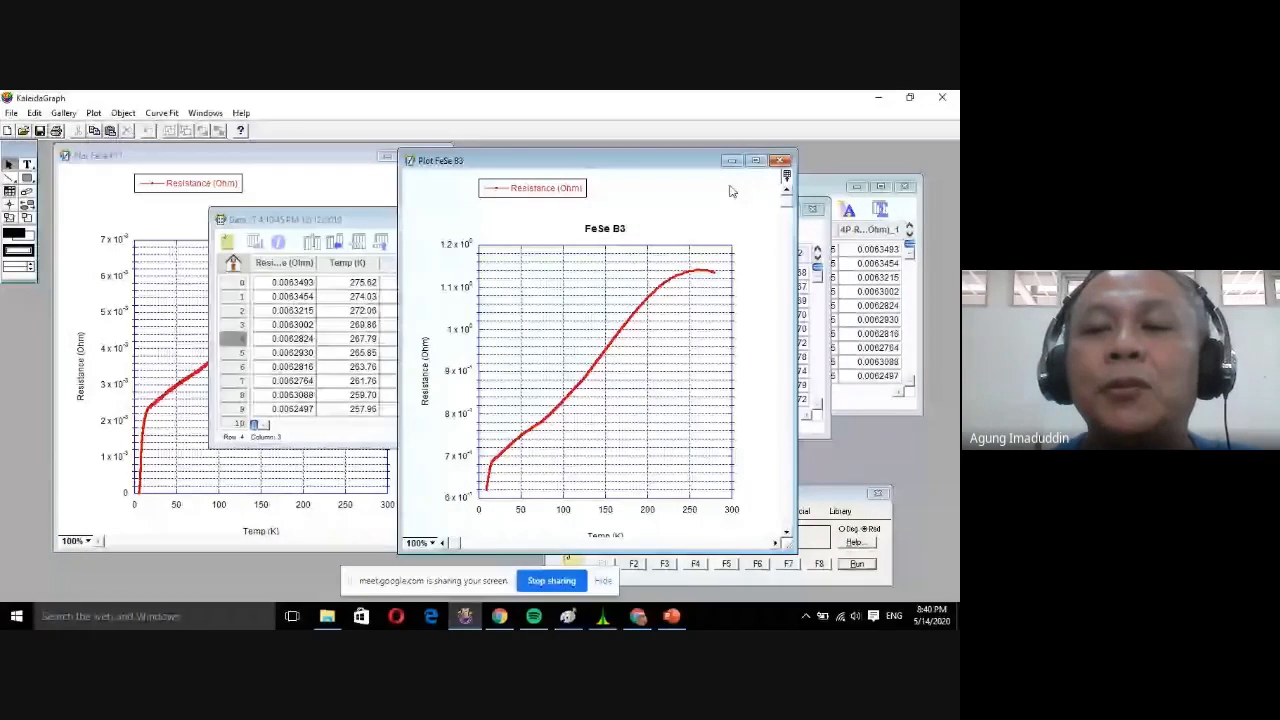
{"action": "left_click", "coordinate": [786, 176]}
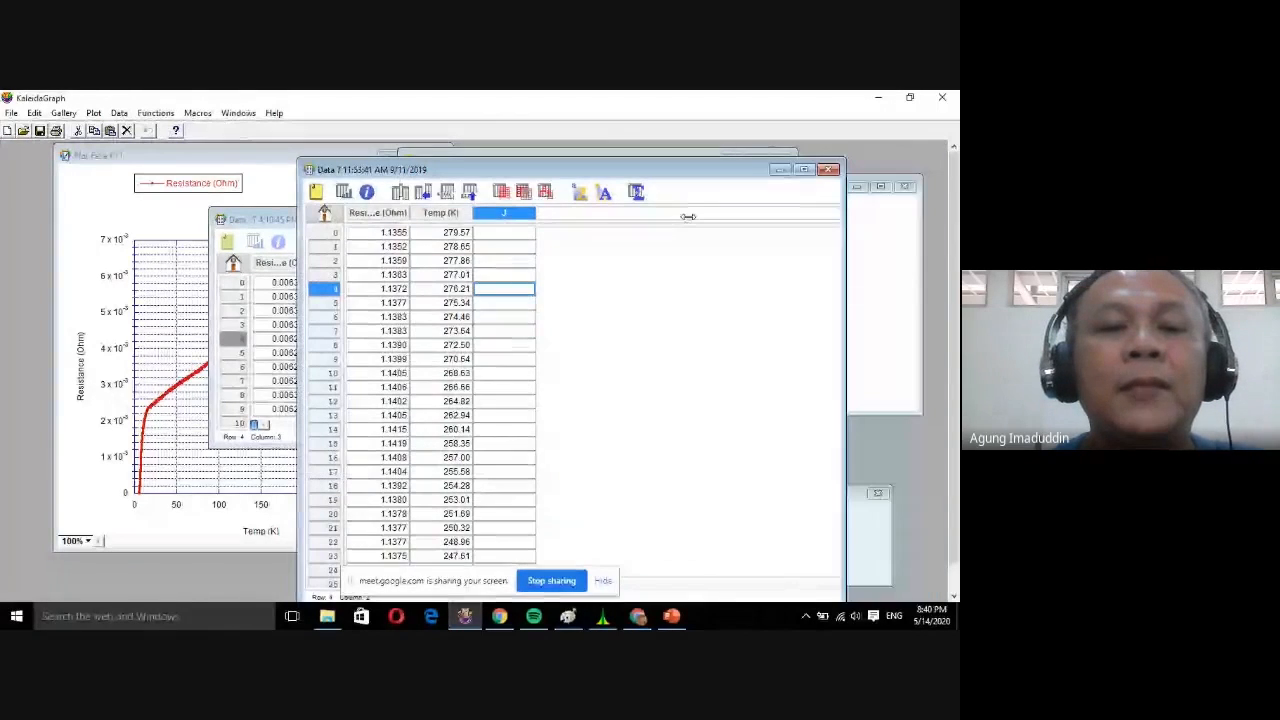
{"action": "left_click_drag", "start_coordinate": [688, 216], "coordinate": [668, 220]}
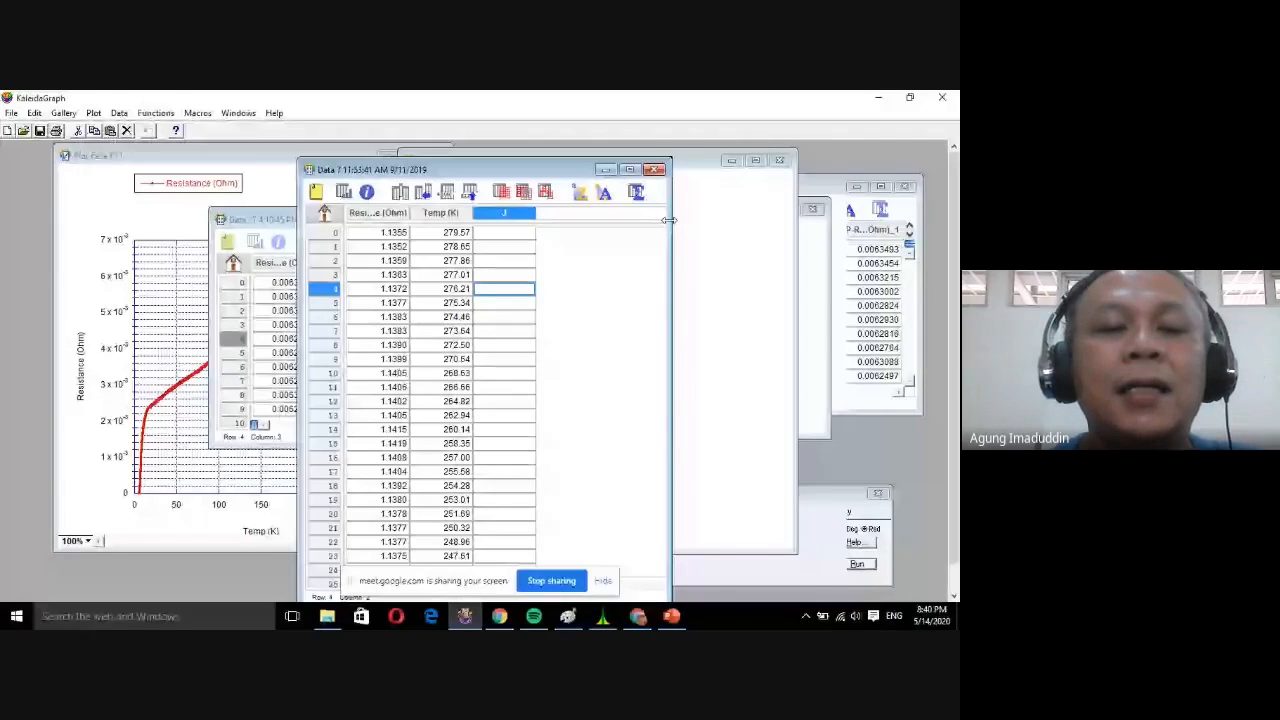
{"action": "left_click_drag", "start_coordinate": [668, 220], "coordinate": [671, 220]}
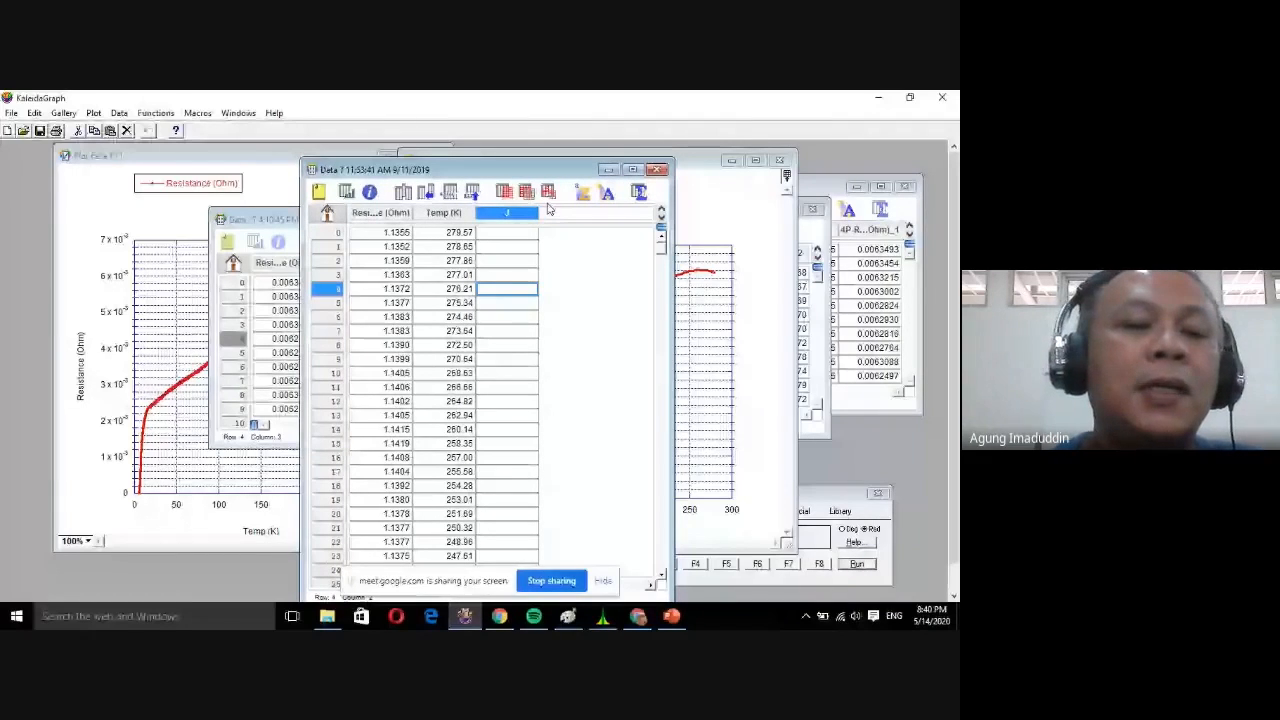
{"action": "left_click_drag", "start_coordinate": [540, 169], "coordinate": [713, 202]}
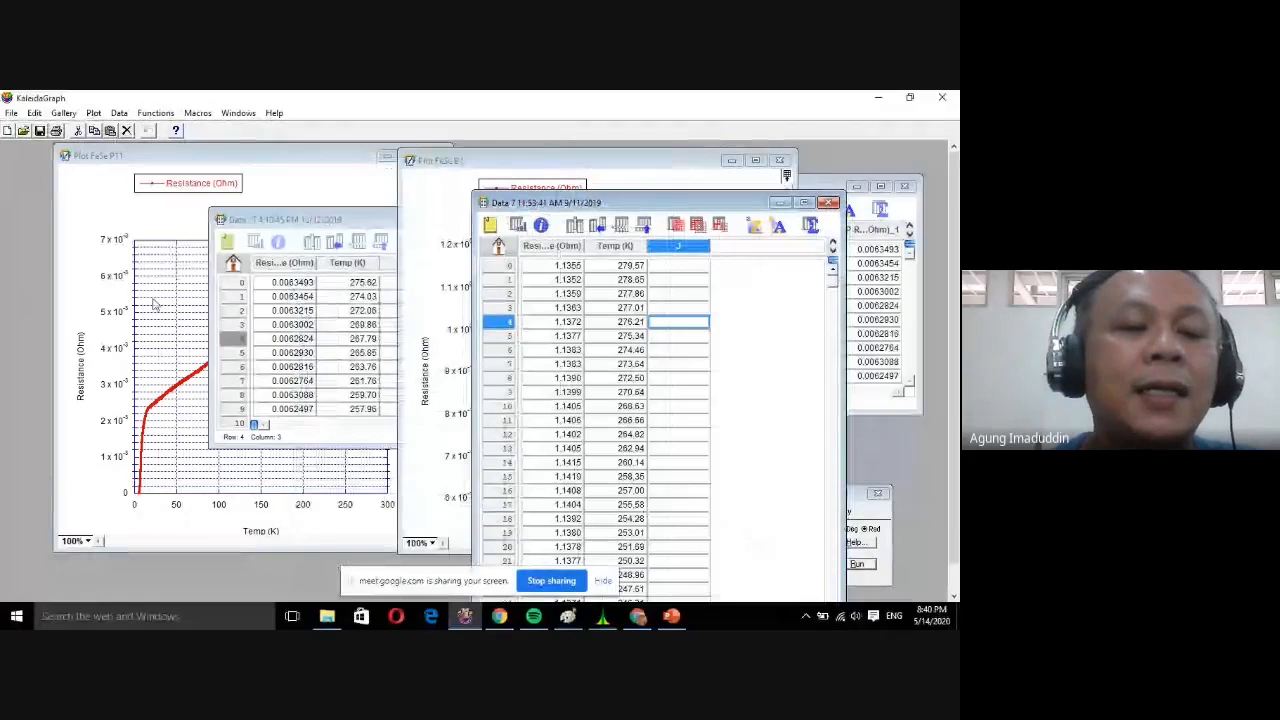
Bring the FeSe P11 and FeSe B3 plots in front of their data tables, ending with FeSe P11.
{"action": "left_click", "coordinate": [170, 305]}
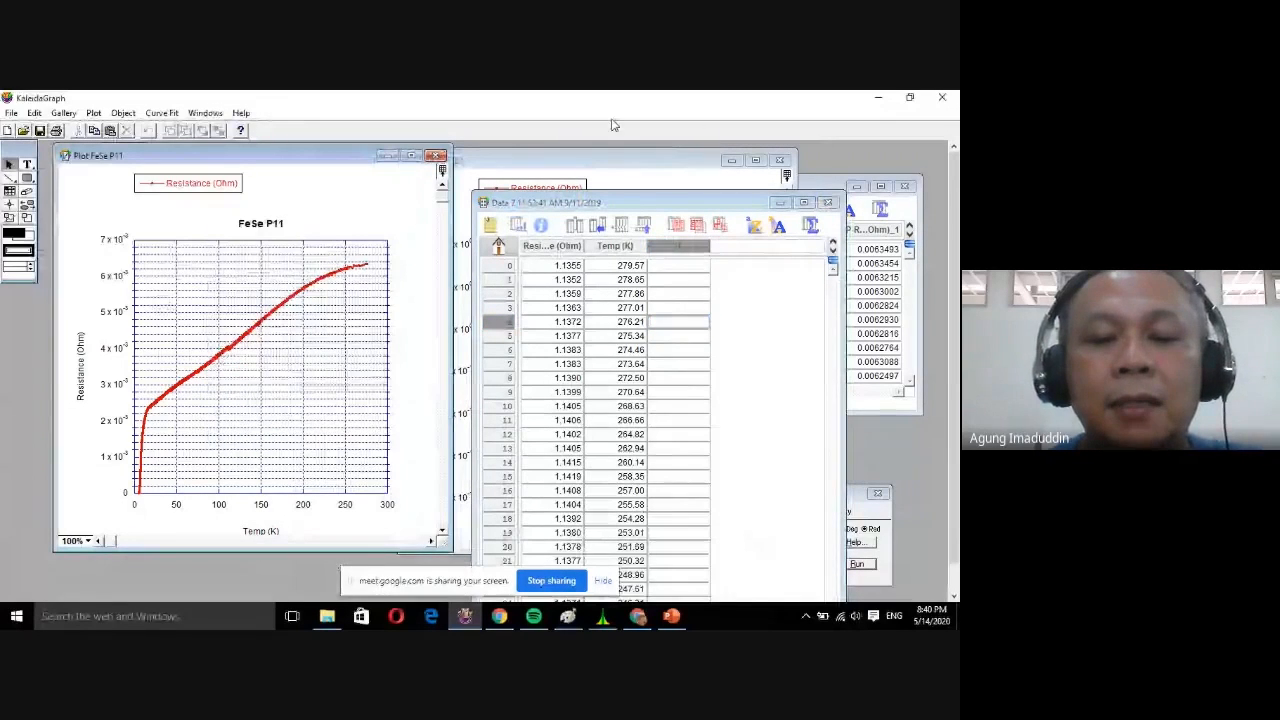
{"action": "left_click", "coordinate": [560, 162]}
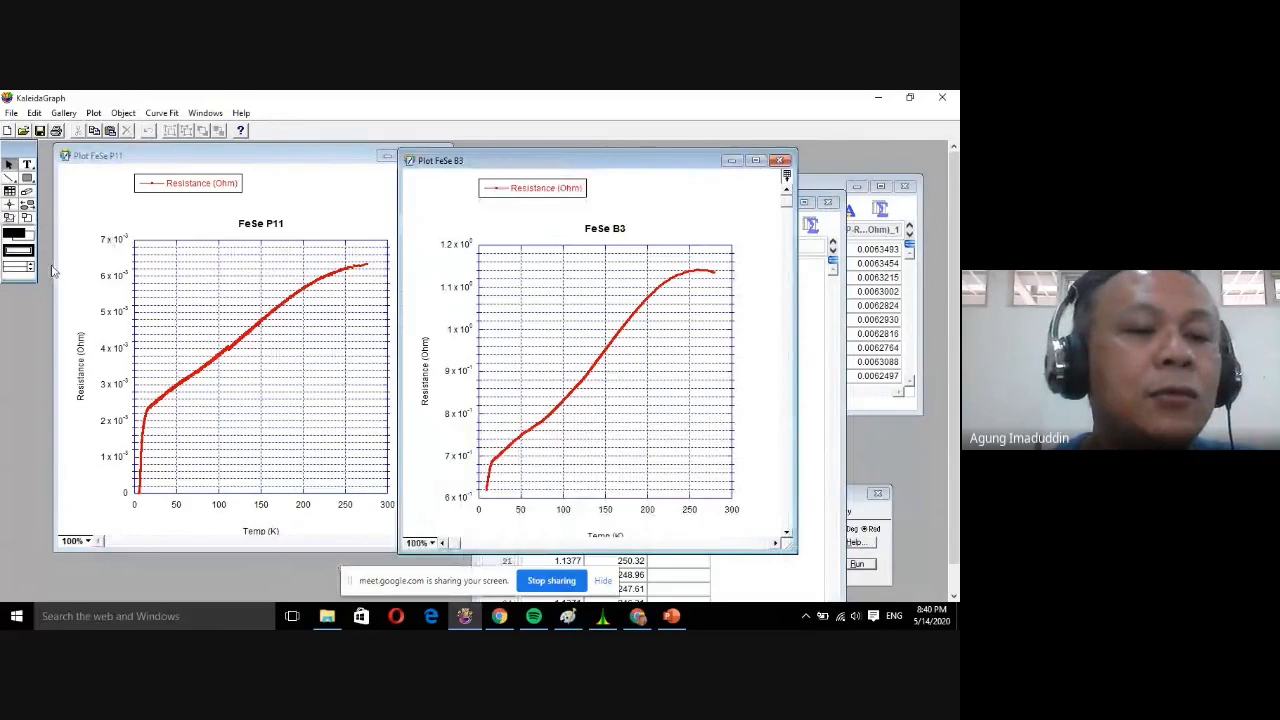
{"action": "left_click", "coordinate": [155, 400]}
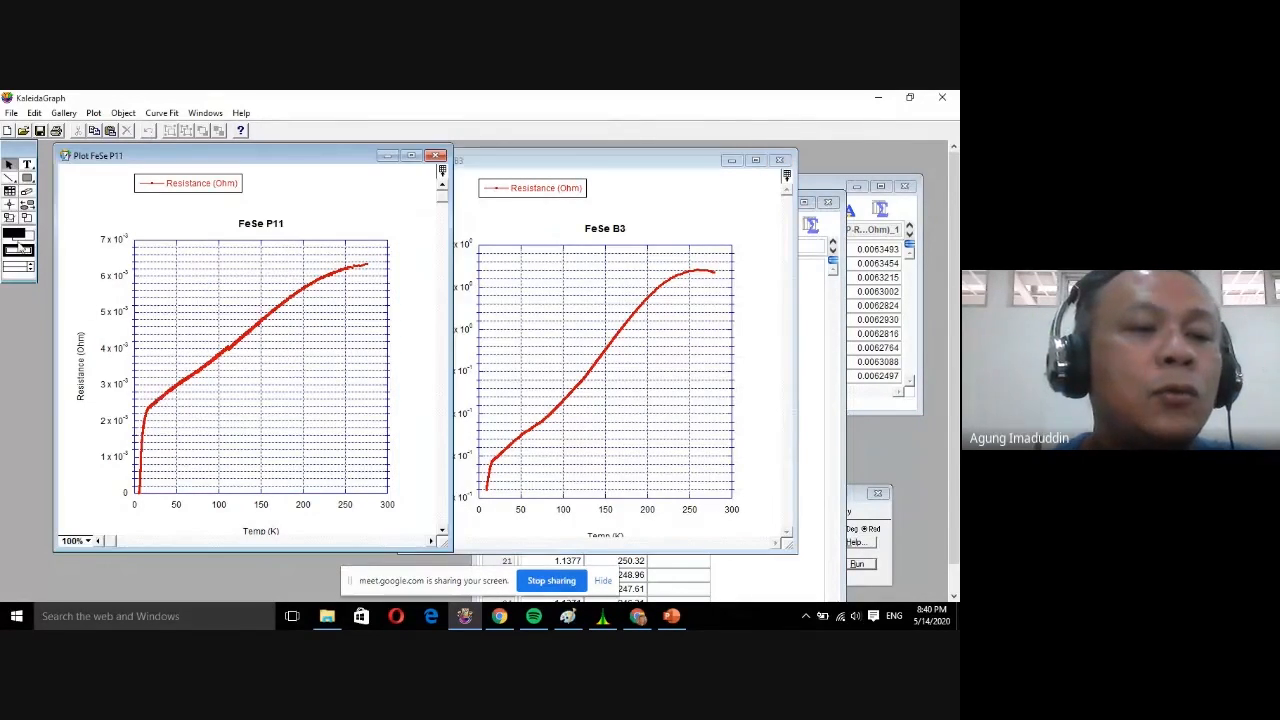
Zoom in on the low-temperature transitions, limiting the FeSe P11 temperature axis to -5 to 25 K and the FeSe B3 axis to 0 to 40 K.
{"action": "left_click", "coordinate": [27, 217]}
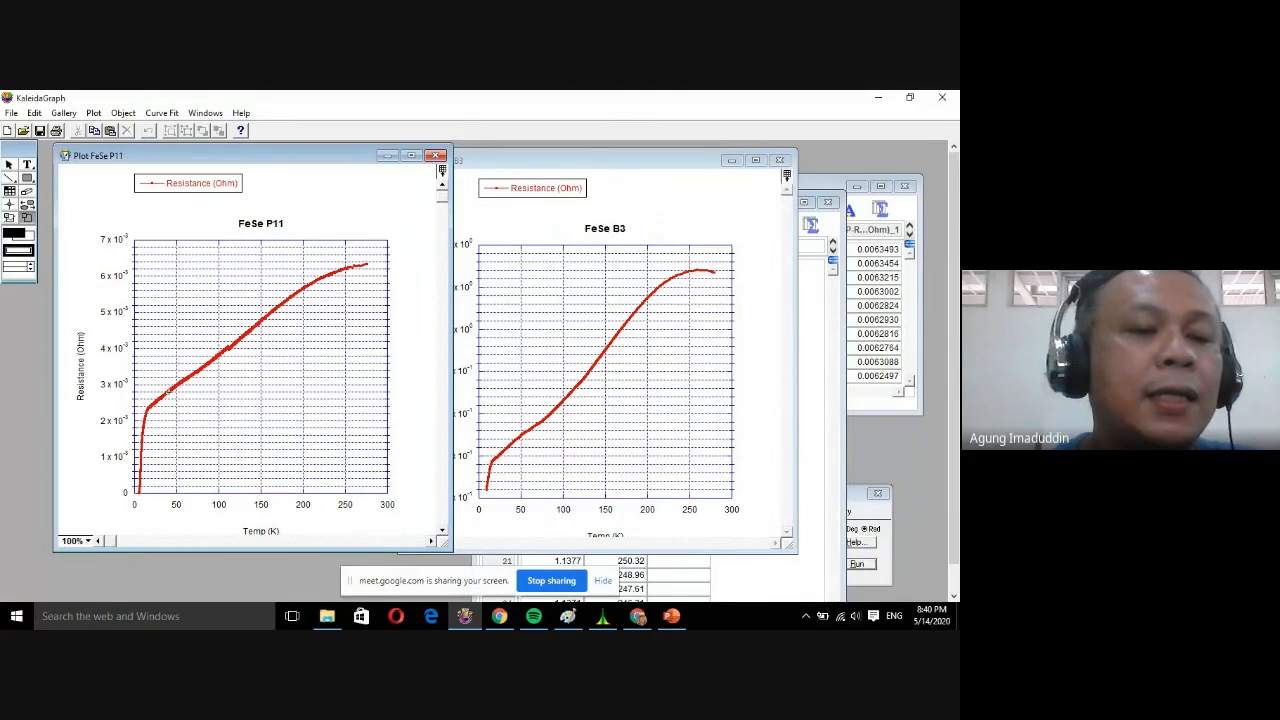
{"action": "left_click_drag", "start_coordinate": [125, 503], "coordinate": [124, 504]}
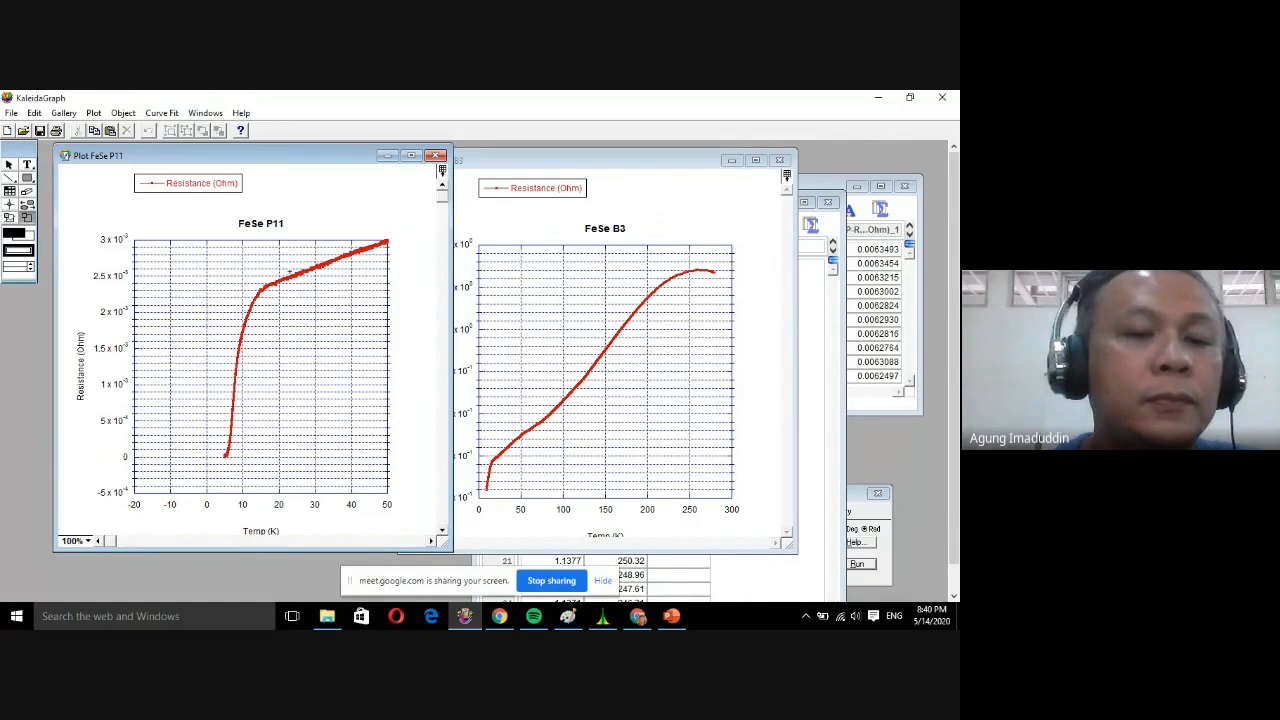
{"action": "left_click_drag", "start_coordinate": [200, 440], "coordinate": [202, 438]}
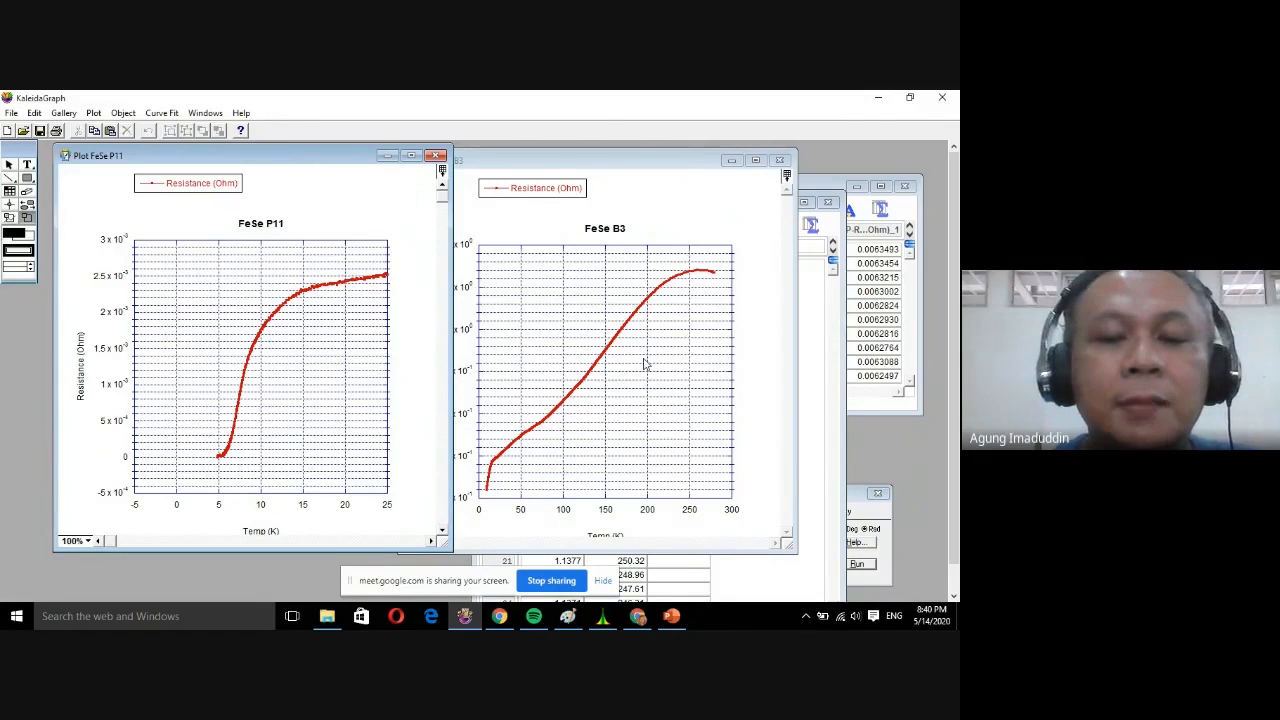
{"action": "left_click", "coordinate": [555, 390]}
{"action": "left_click_drag", "start_coordinate": [486, 490], "coordinate": [514, 444]}
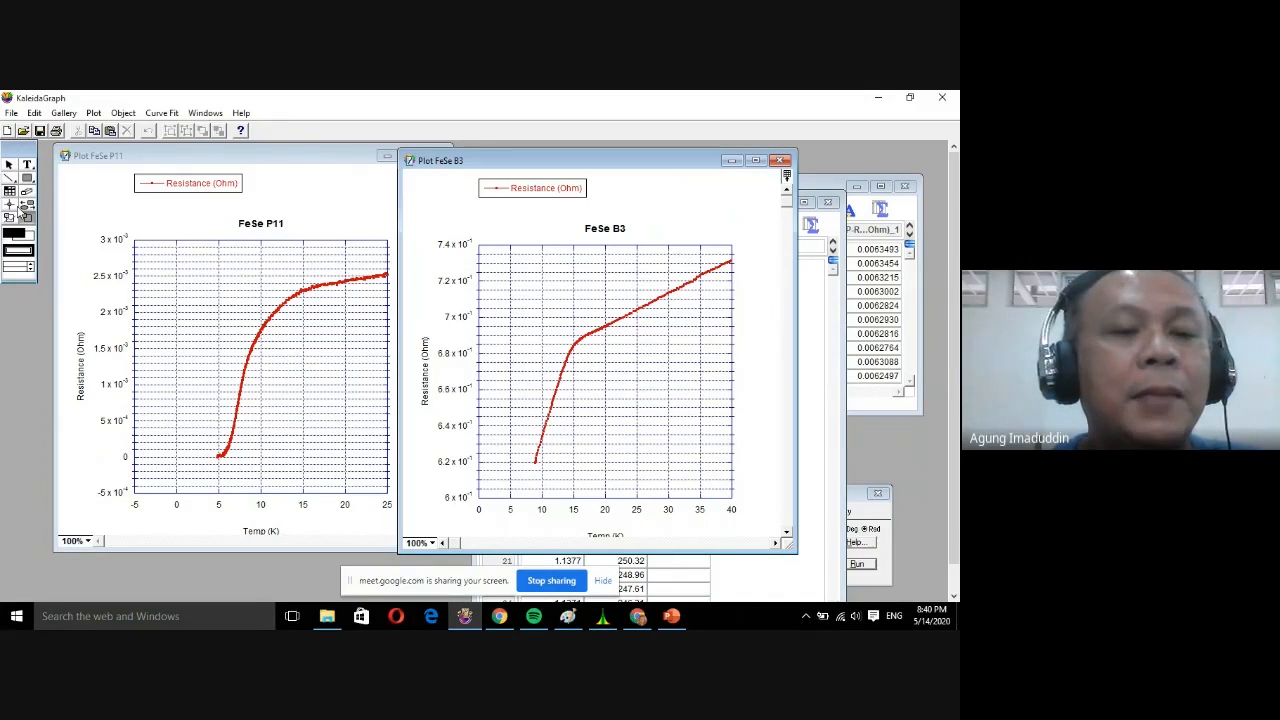
Read the resistance on the FeSe P11 curve just above the transition with the data-reading crosshair.
{"action": "left_click", "coordinate": [327, 265]}
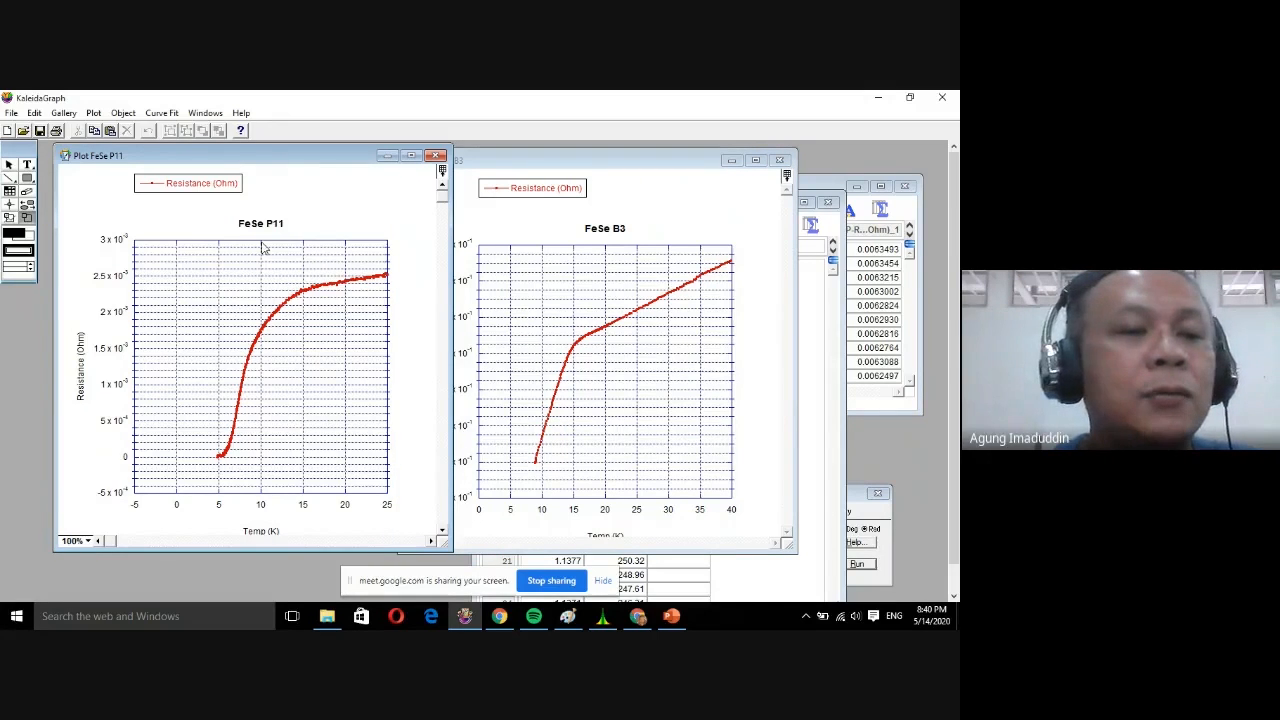
{"action": "left_click", "coordinate": [12, 204]}
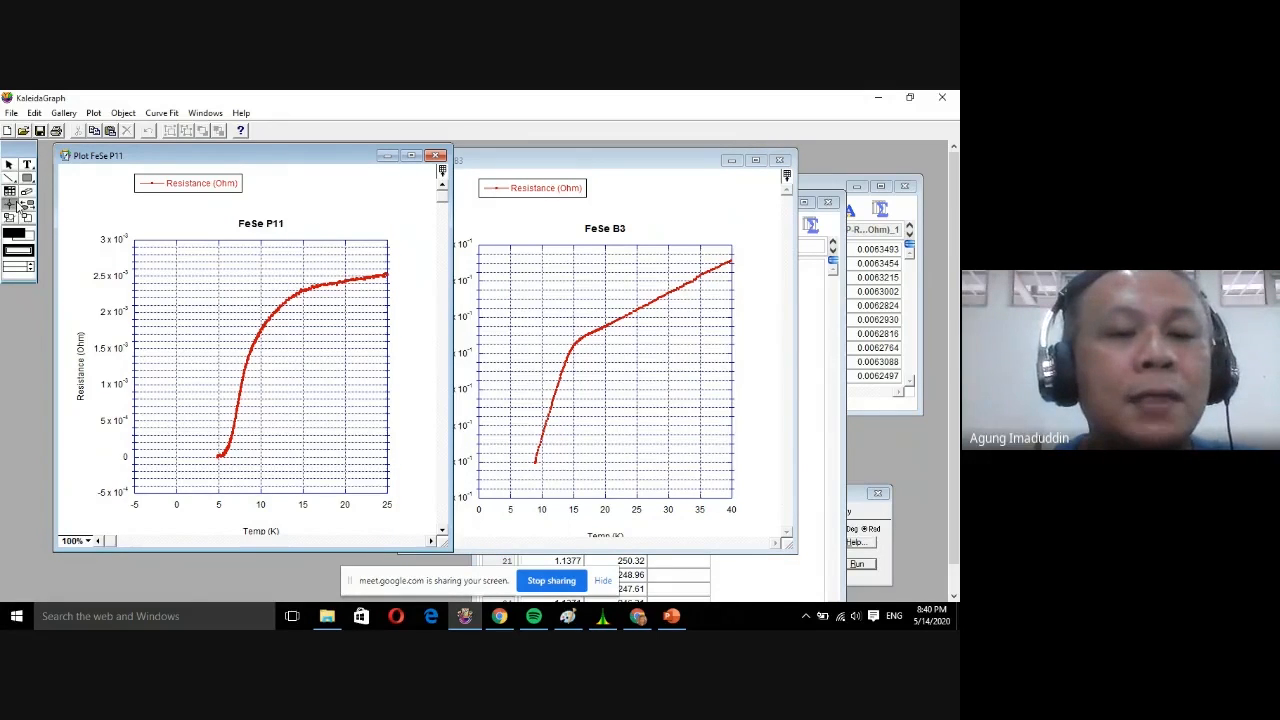
{"action": "left_click", "coordinate": [344, 281]}
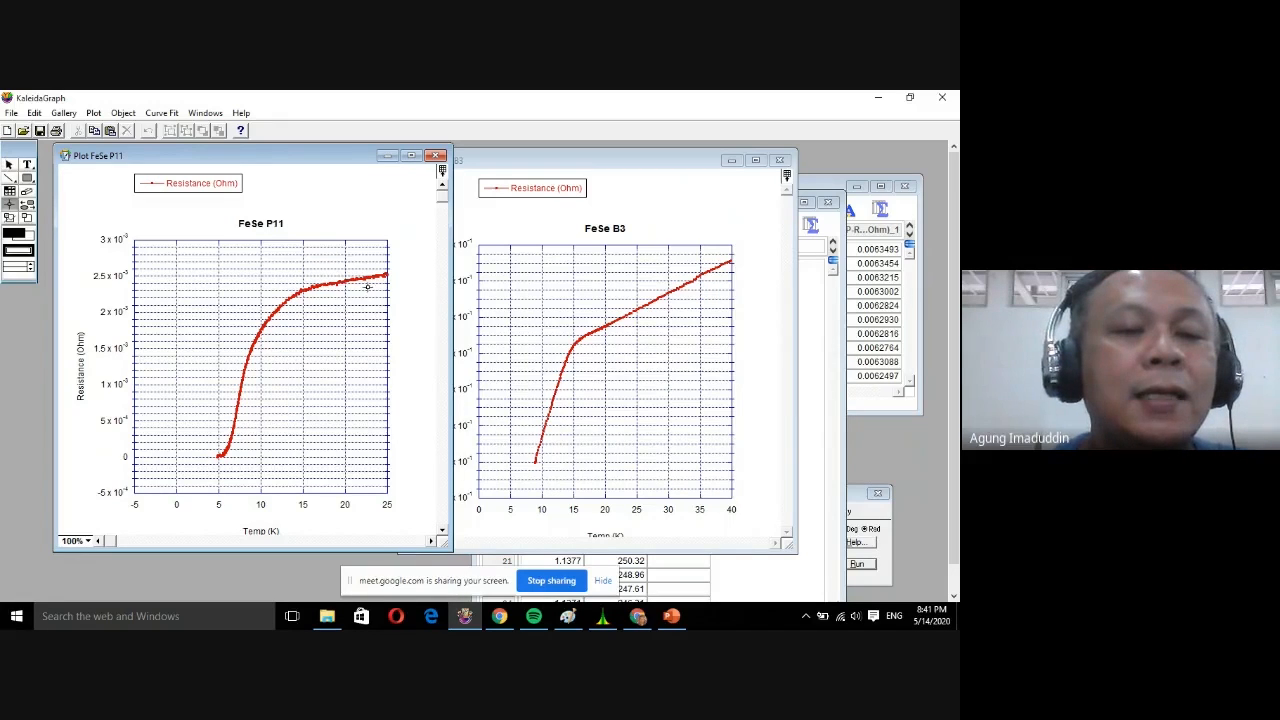
{"action": "left_click", "coordinate": [343, 282]}
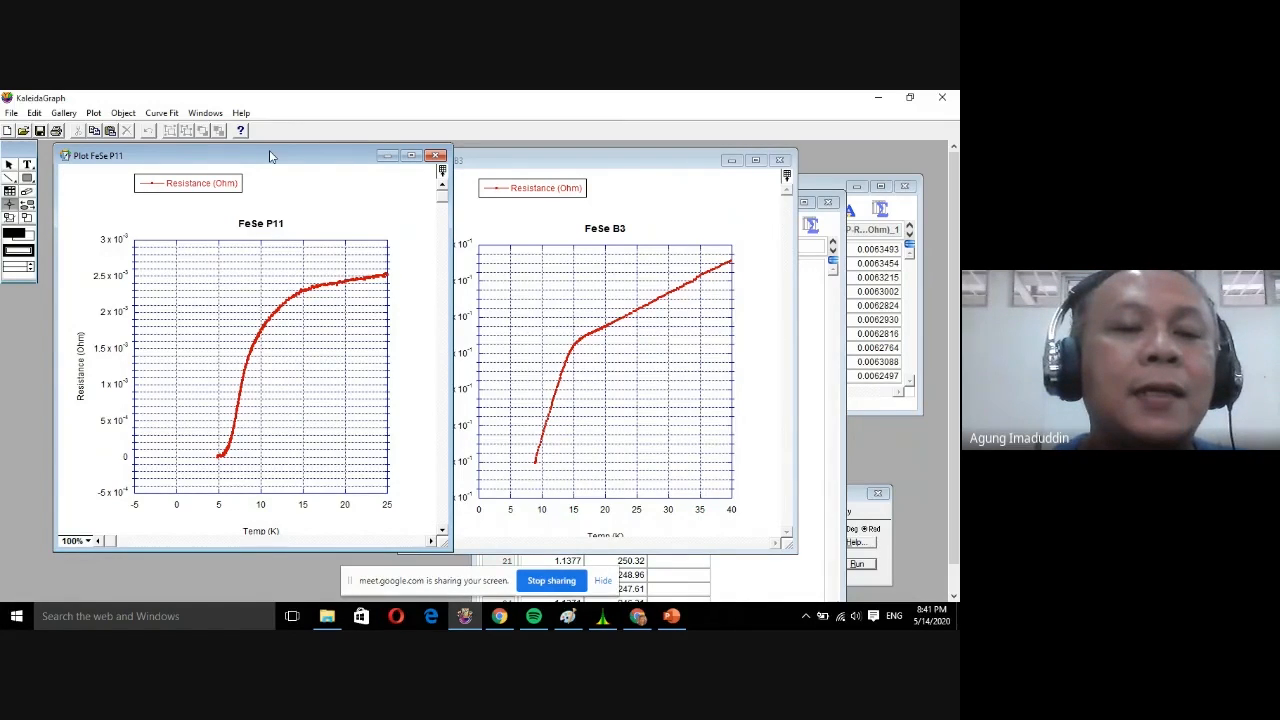
Uncover the FeSe P11 data table, open Formula Entry for it, and place the formula window beside the table.
{"action": "left_click_drag", "start_coordinate": [270, 156], "coordinate": [564, 219]}
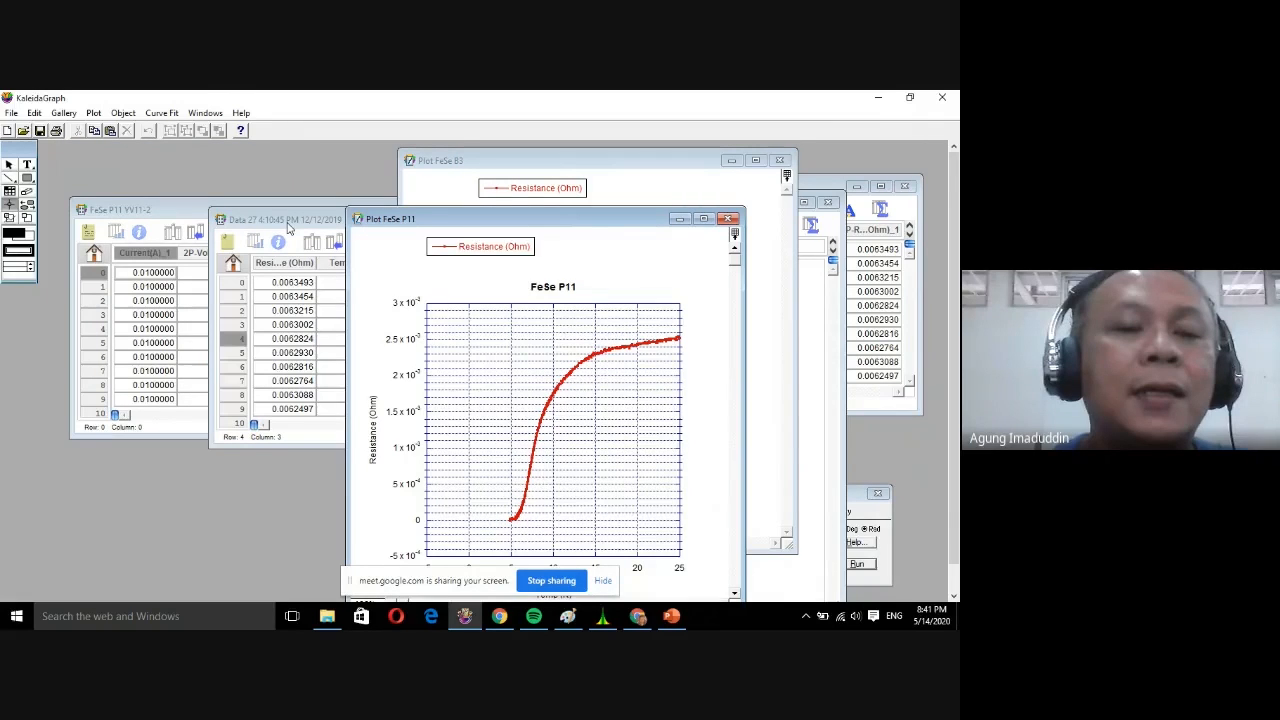
{"action": "left_click", "coordinate": [288, 229]}
{"action": "left_click", "coordinate": [238, 113]}
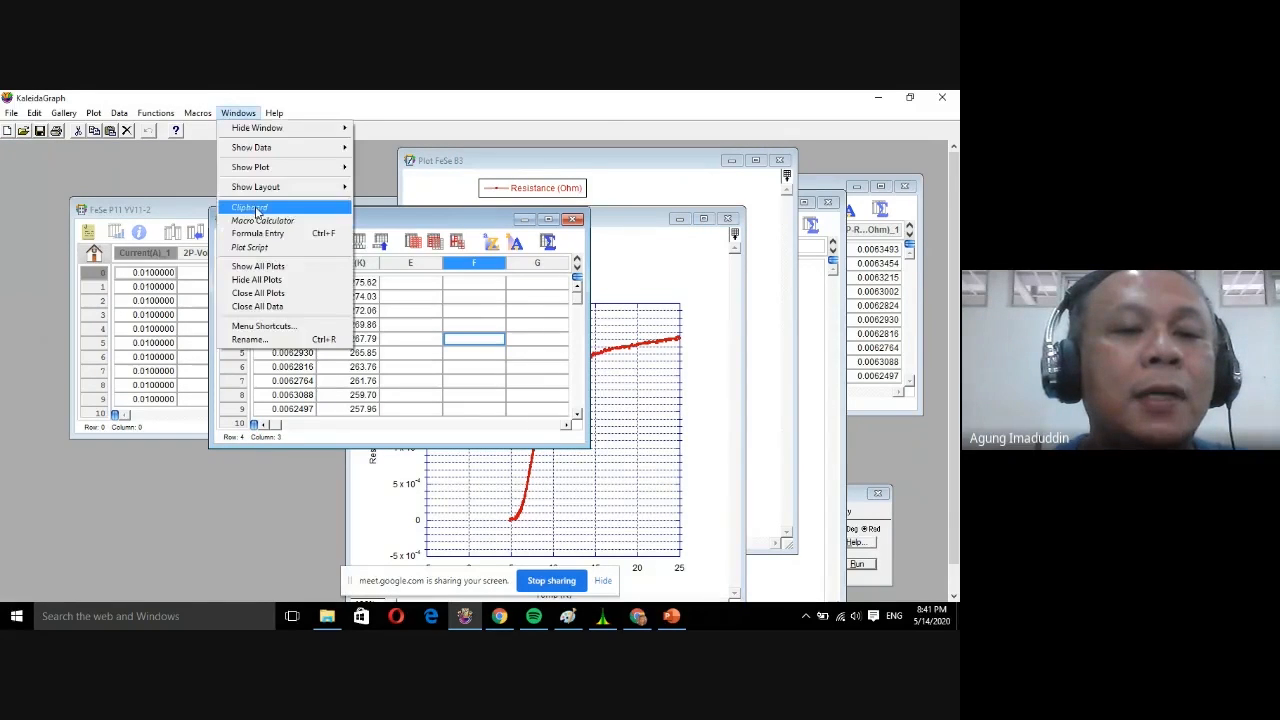
{"action": "left_click", "coordinate": [254, 234]}
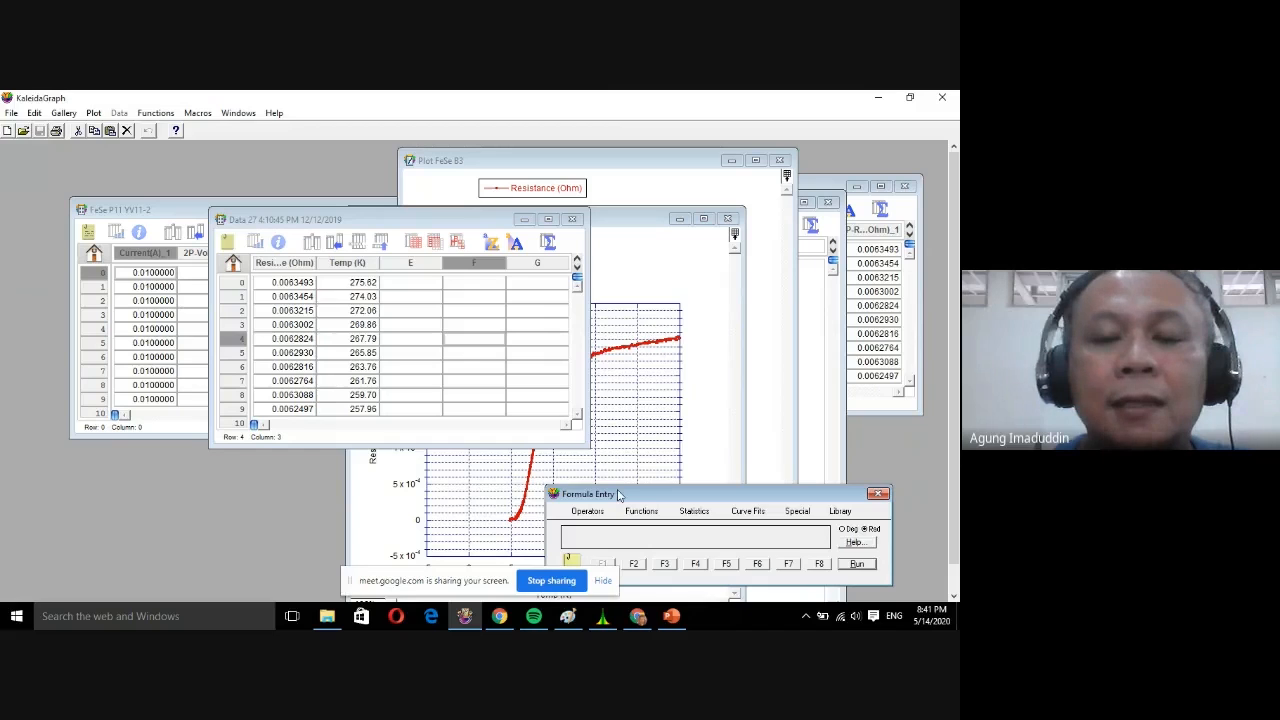
{"action": "left_click_drag", "start_coordinate": [619, 494], "coordinate": [580, 338]}
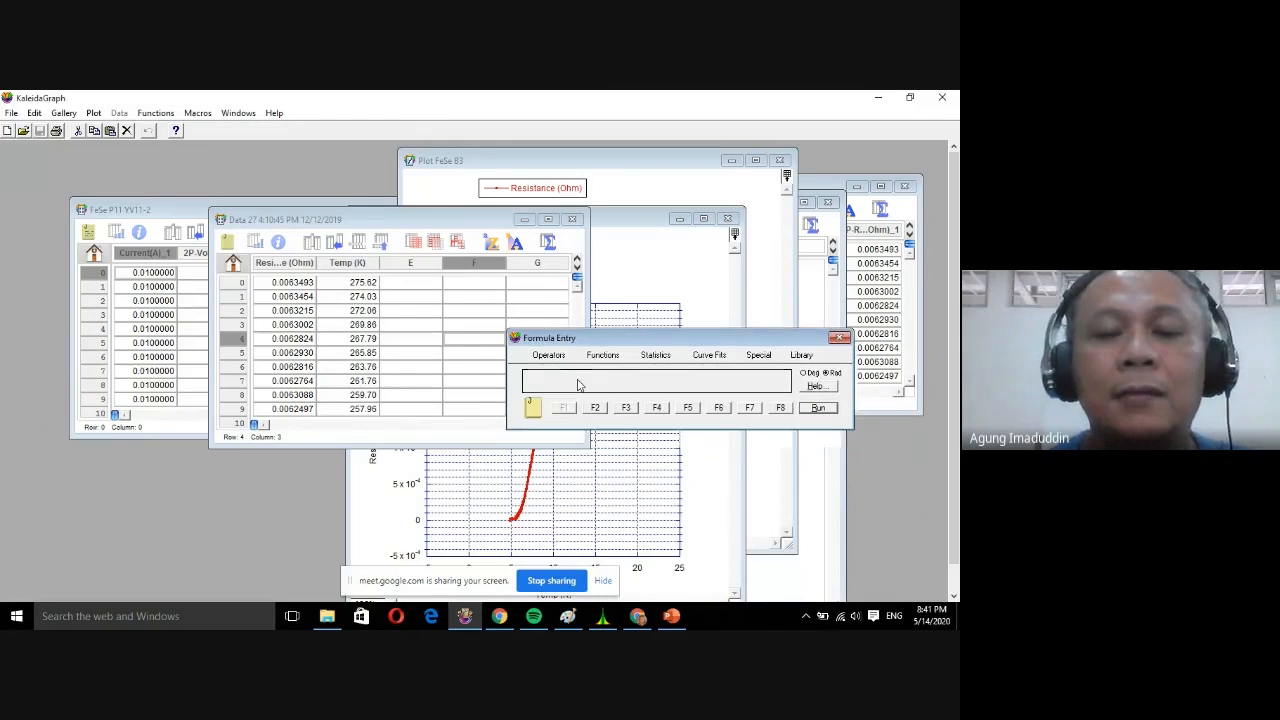
Run the formula c2=c0/2.4e-3 to fill the third column with normalized FeSe P11 values.
{"action": "type", "text": "c"}
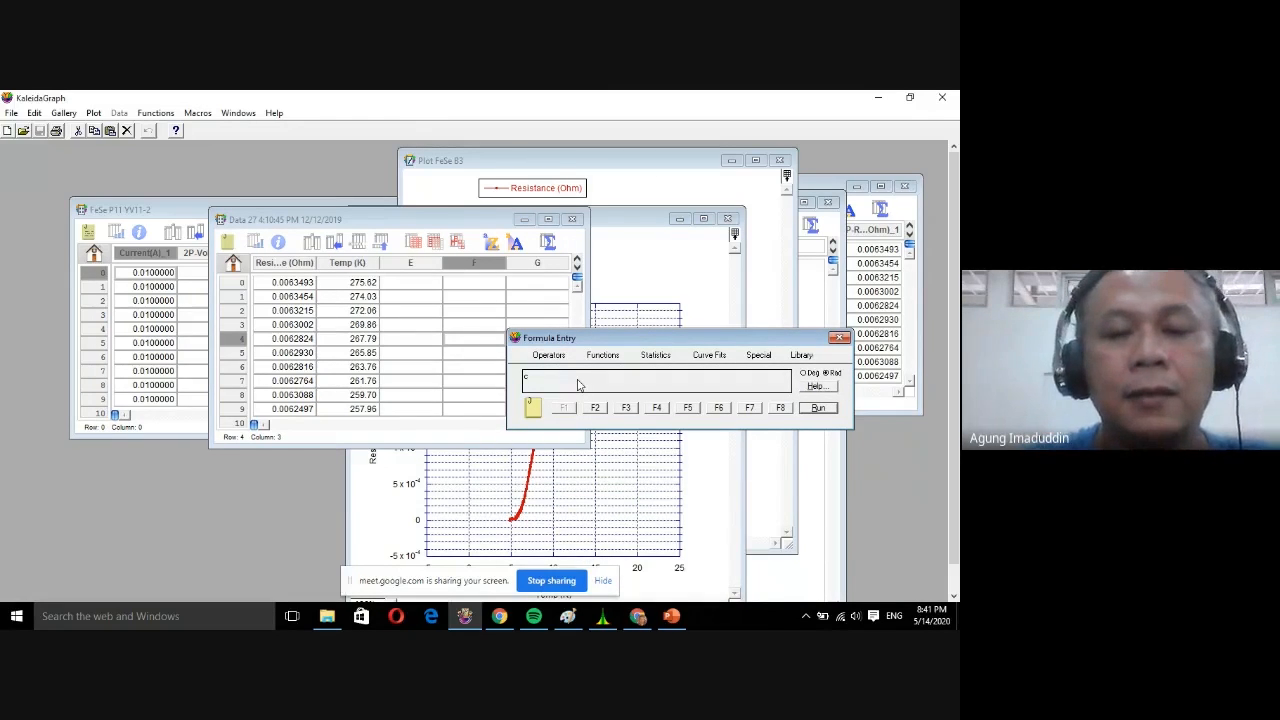
{"action": "type", "text": "2="}
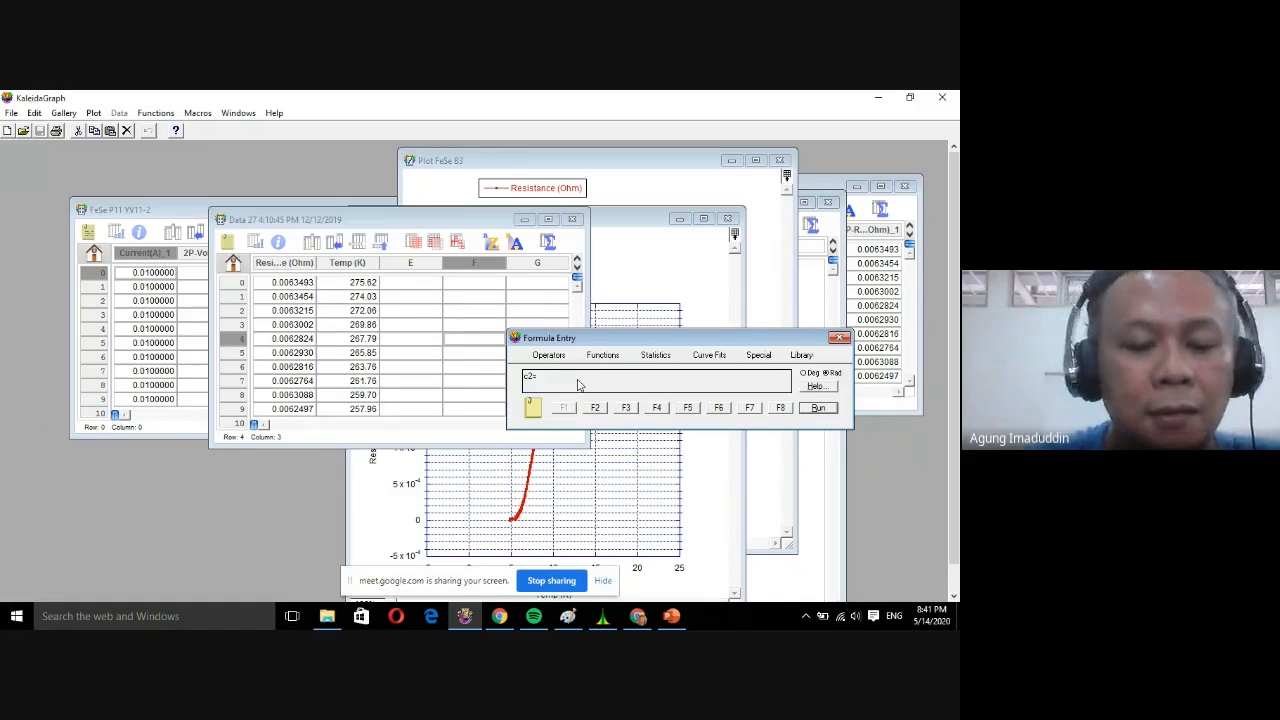
{"action": "type", "text": "c0/2"}
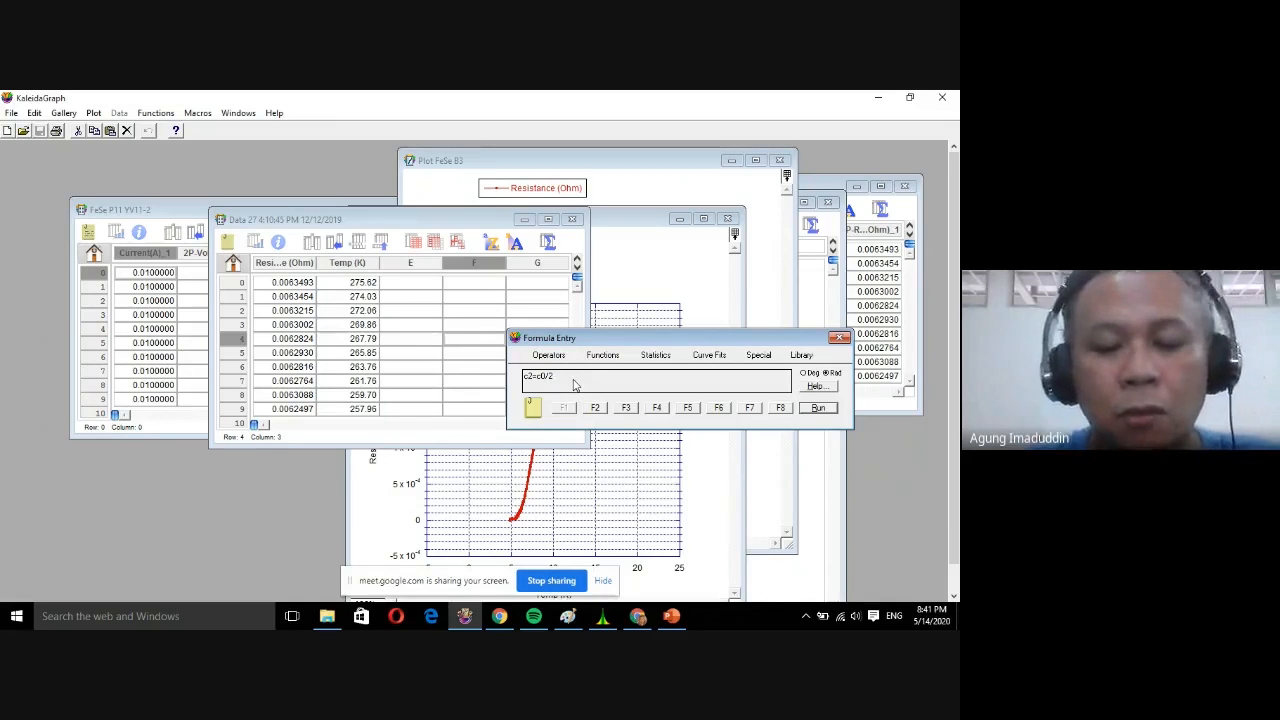
{"action": "type", "text": ".4e-5"}
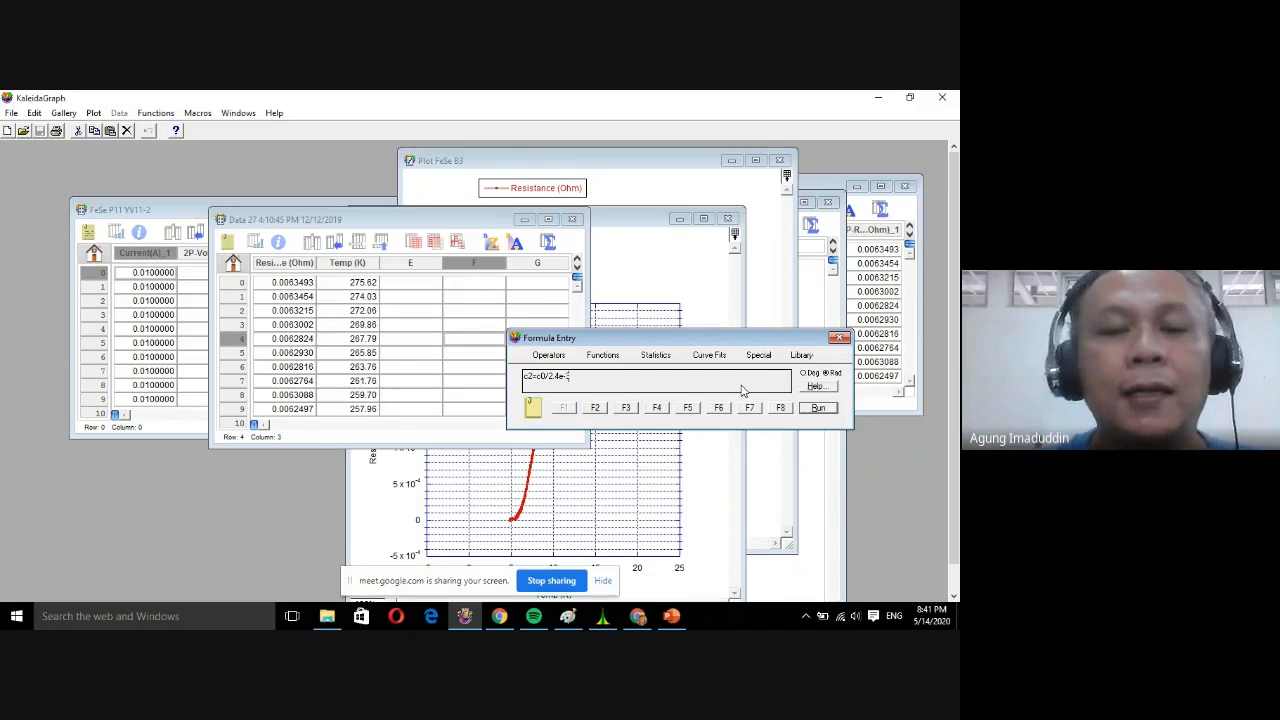
{"action": "left_click", "coordinate": [818, 408]}
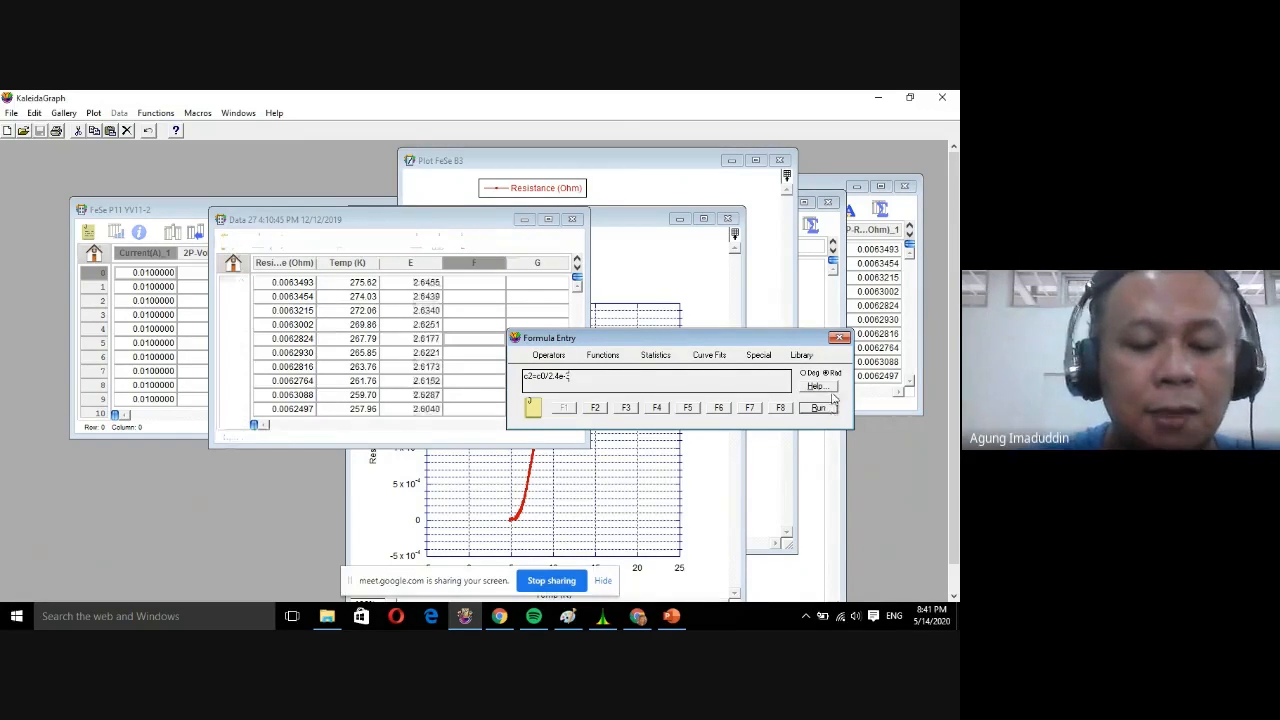
Rename the newly calculated column of the FeSe P11 data table as Normalized Resistivity.
{"action": "left_click", "coordinate": [420, 263]}
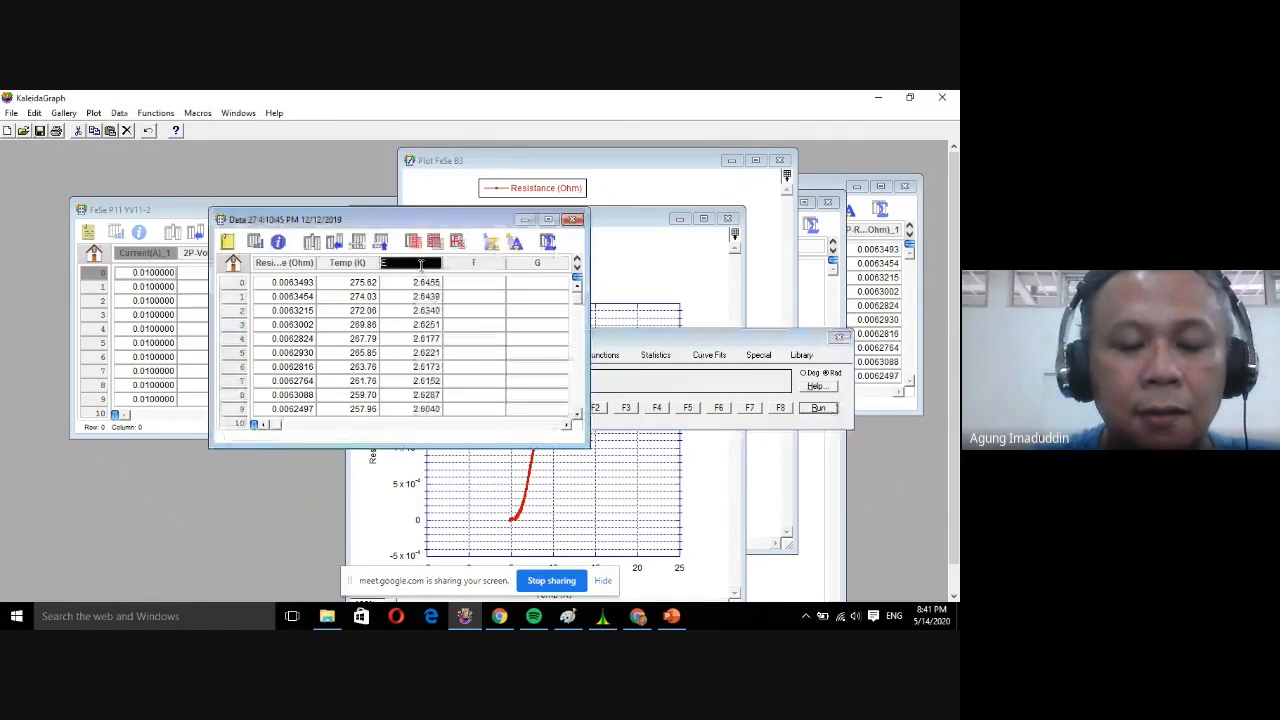
{"action": "type", "text": "N"}
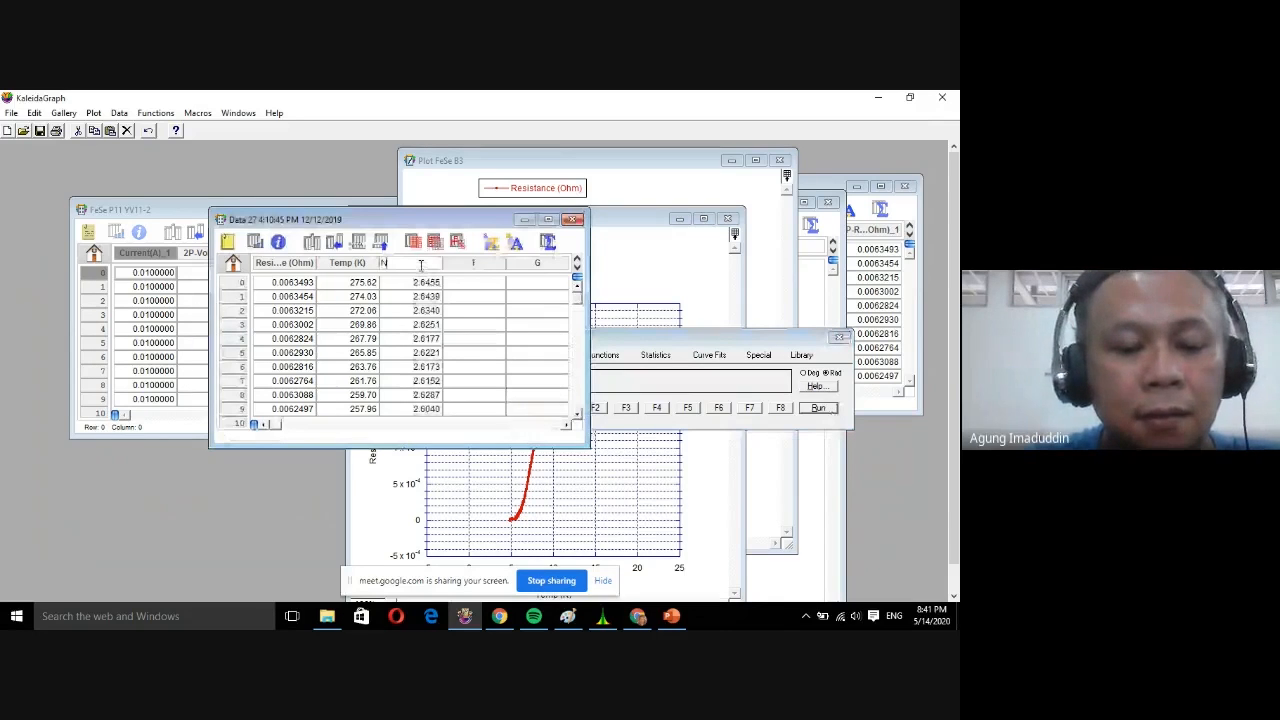
{"action": "type", "text": "ormalized R"}
{"action": "type", "text": "esi"}
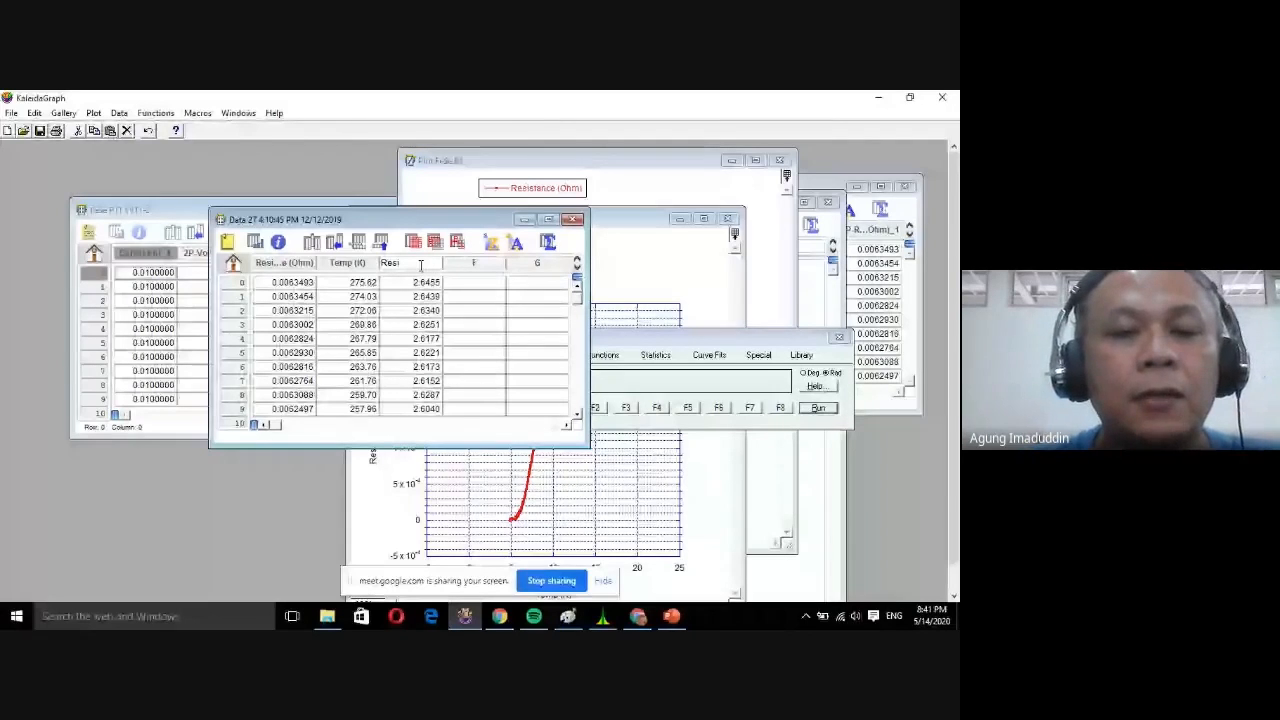
{"action": "type", "text": "stivity"}
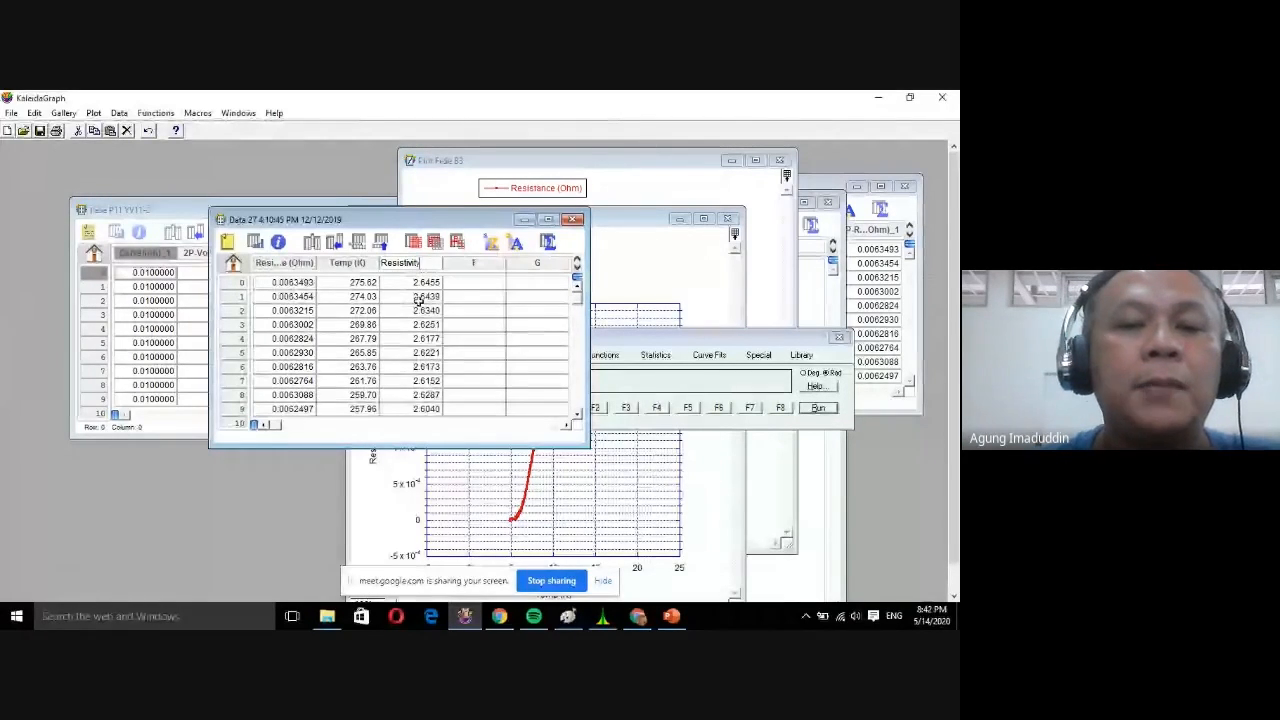
{"action": "left_click", "coordinate": [419, 300]}
{"action": "left_click", "coordinate": [429, 352]}
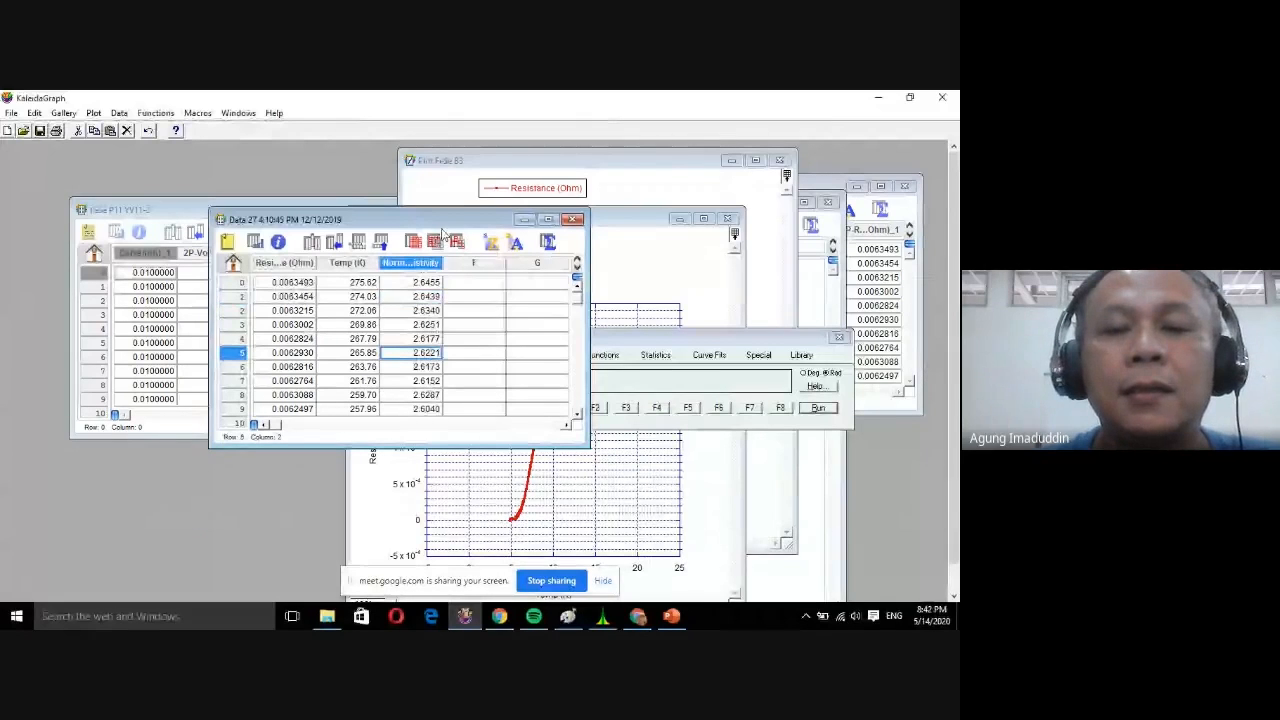
Move the FeSe P11 data table and plot aside, and lower the FeSe B3 plot to uncover its data table.
{"action": "left_click_drag", "start_coordinate": [443, 232], "coordinate": [270, 201]}
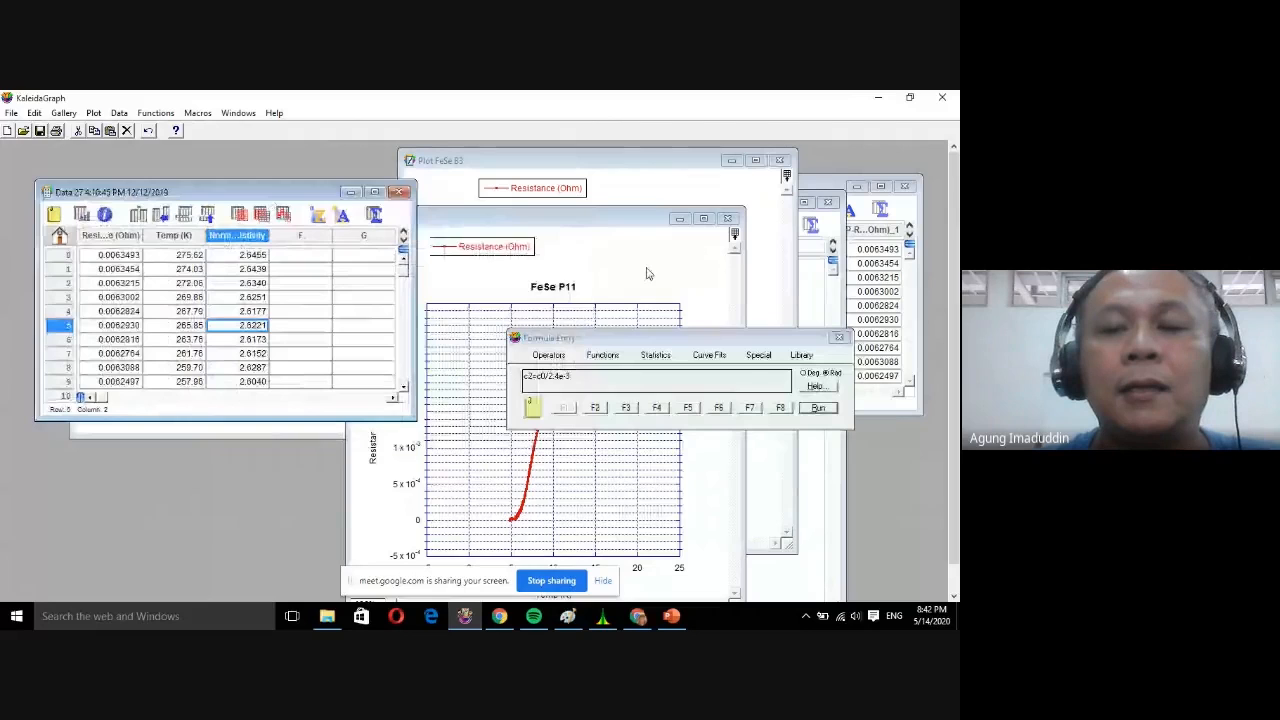
{"action": "left_click", "coordinate": [598, 222]}
{"action": "left_click_drag", "start_coordinate": [598, 222], "coordinate": [152, 226]}
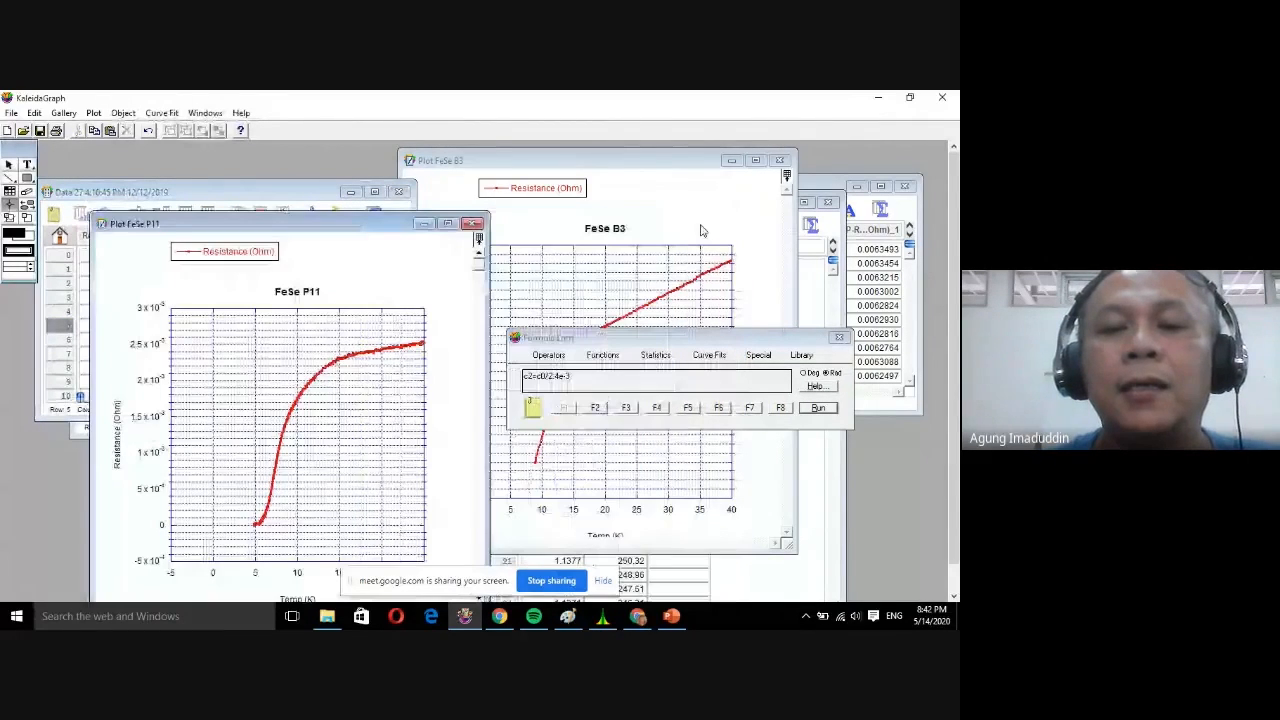
{"action": "left_click_drag", "start_coordinate": [665, 160], "coordinate": [621, 231]}
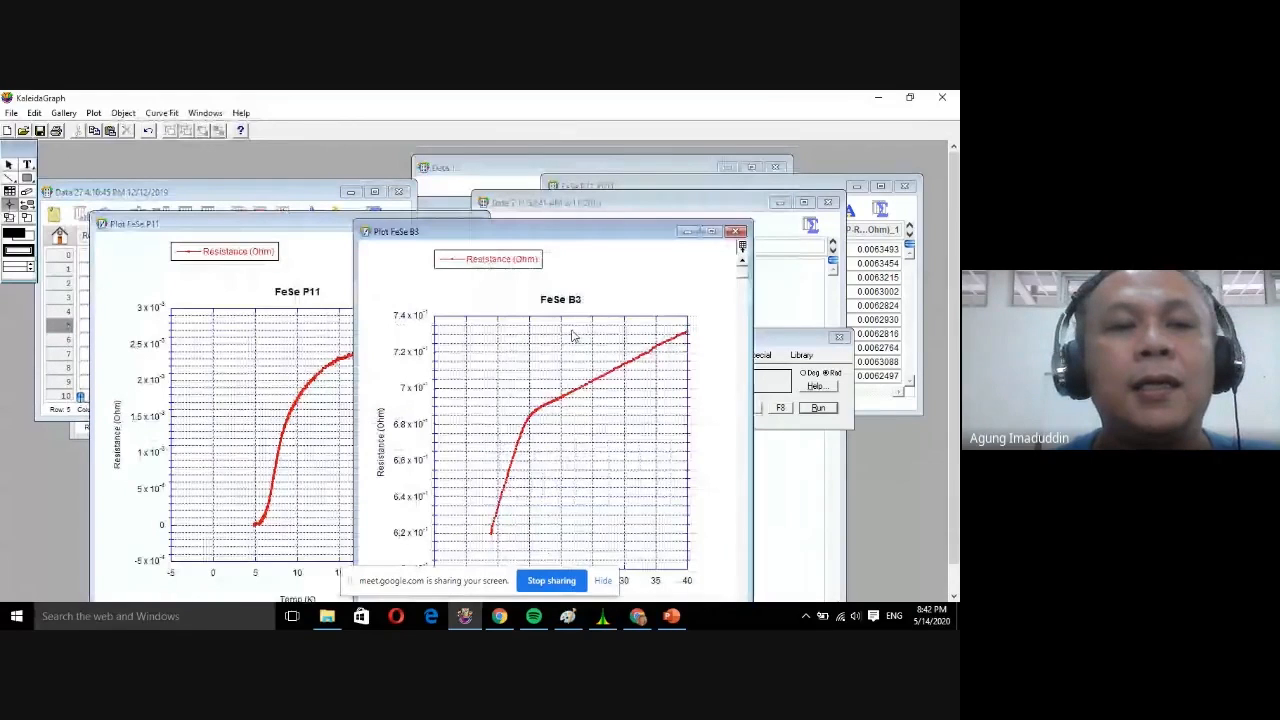
{"action": "left_click_drag", "start_coordinate": [622, 232], "coordinate": [573, 335]}
Select the empty third column of the FeSe B3 data table and open Formula Entry for it.
{"action": "left_click", "coordinate": [648, 282]}
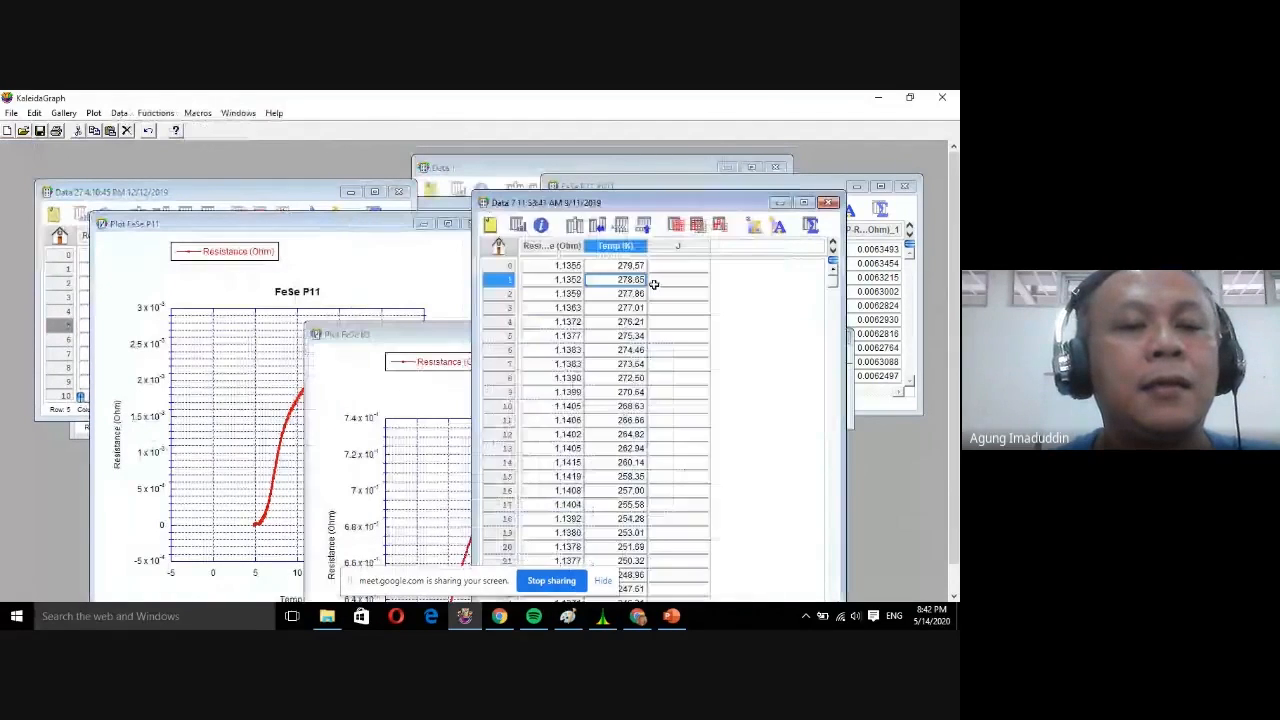
{"action": "left_click", "coordinate": [238, 113]}
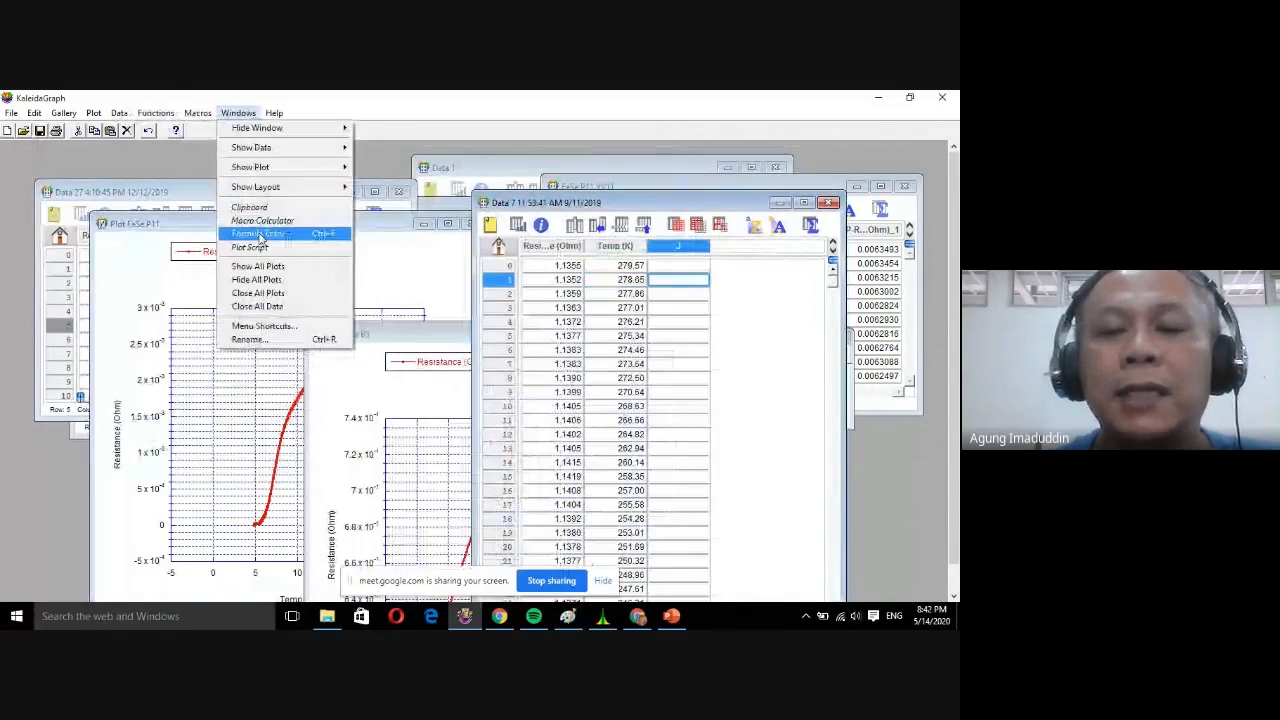
{"action": "left_click", "coordinate": [268, 231]}
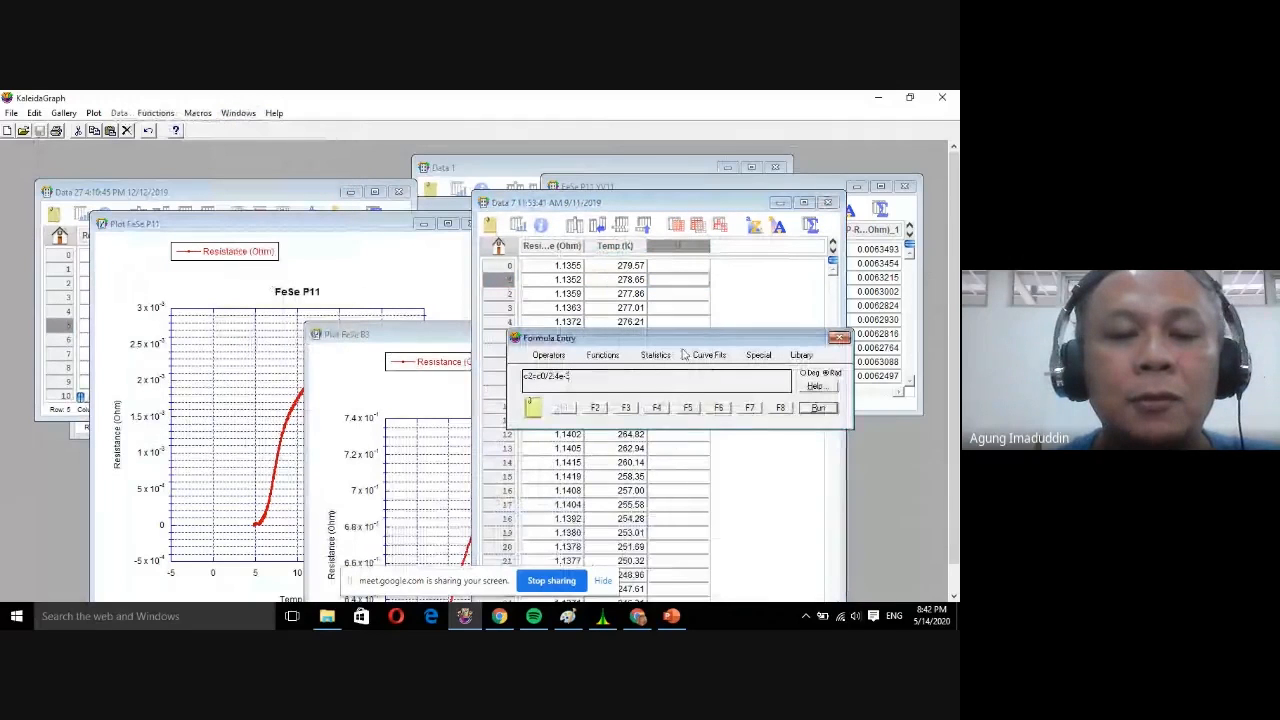
Bring the FeSe B3 plot forward, raise it into full view, and read the resistance on its curve just above the transition.
{"action": "left_click", "coordinate": [459, 470]}
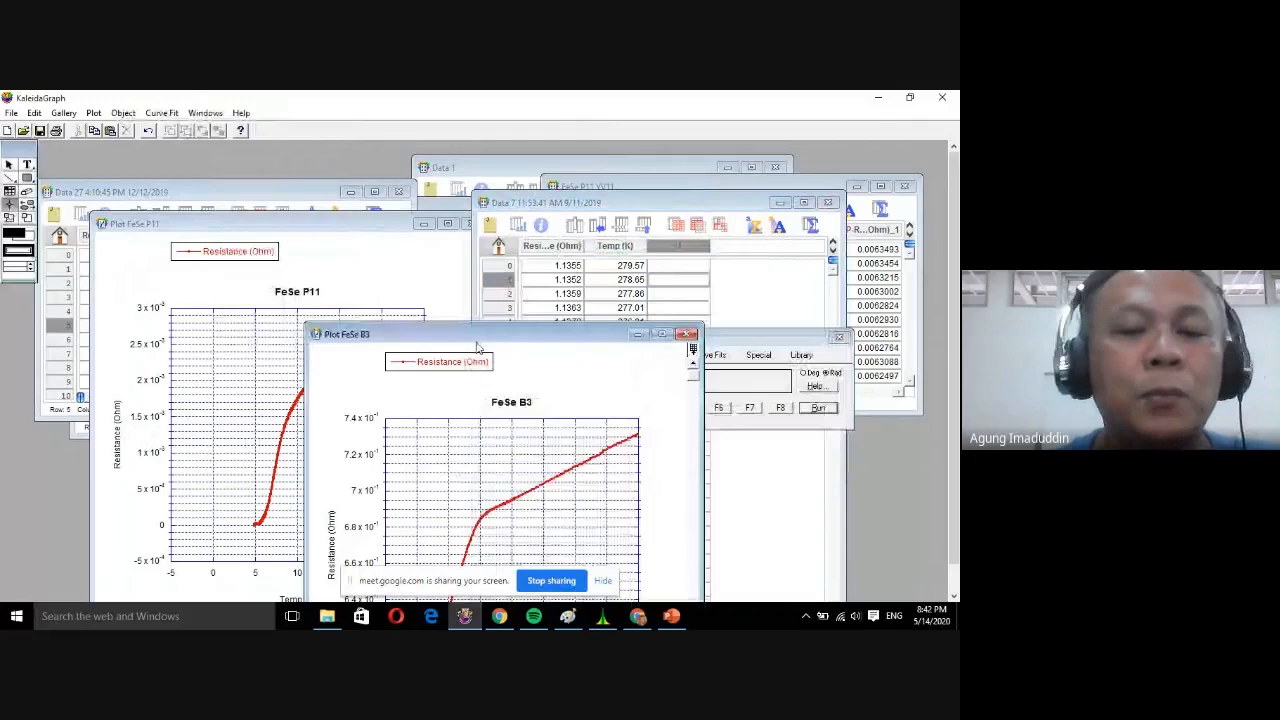
{"action": "left_click_drag", "start_coordinate": [477, 347], "coordinate": [482, 343]}
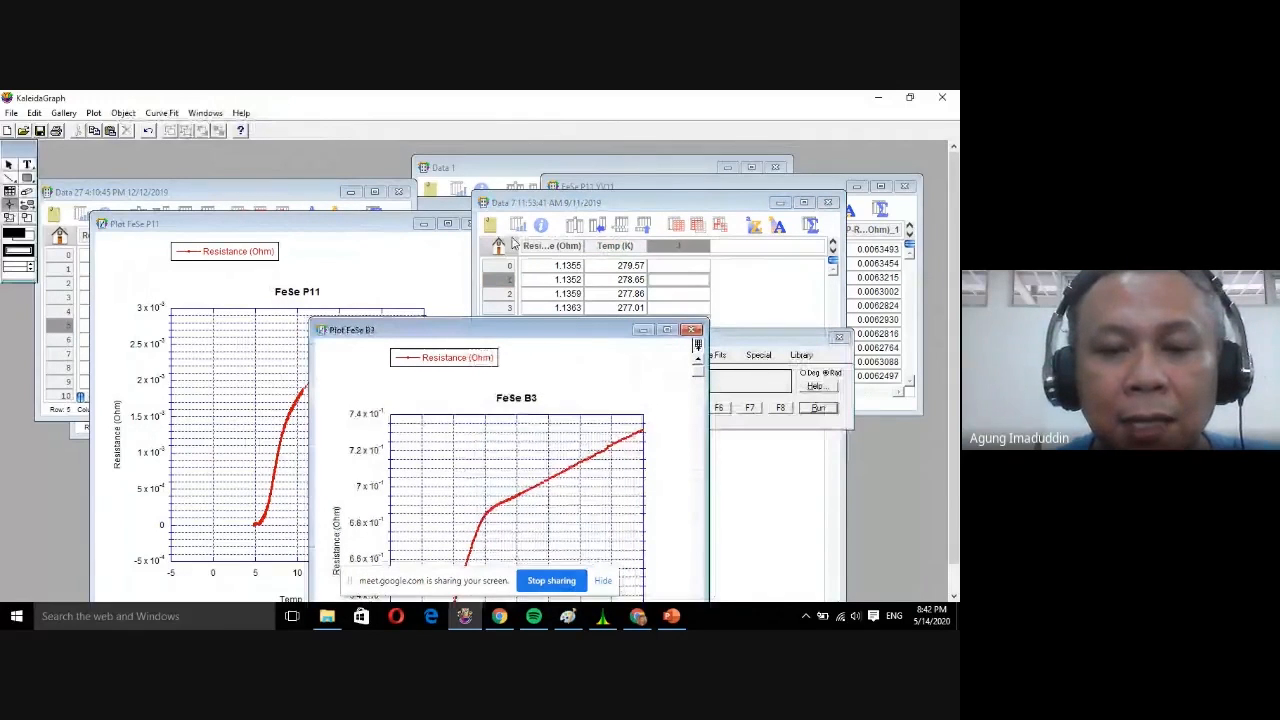
{"action": "left_click_drag", "start_coordinate": [513, 243], "coordinate": [525, 187]}
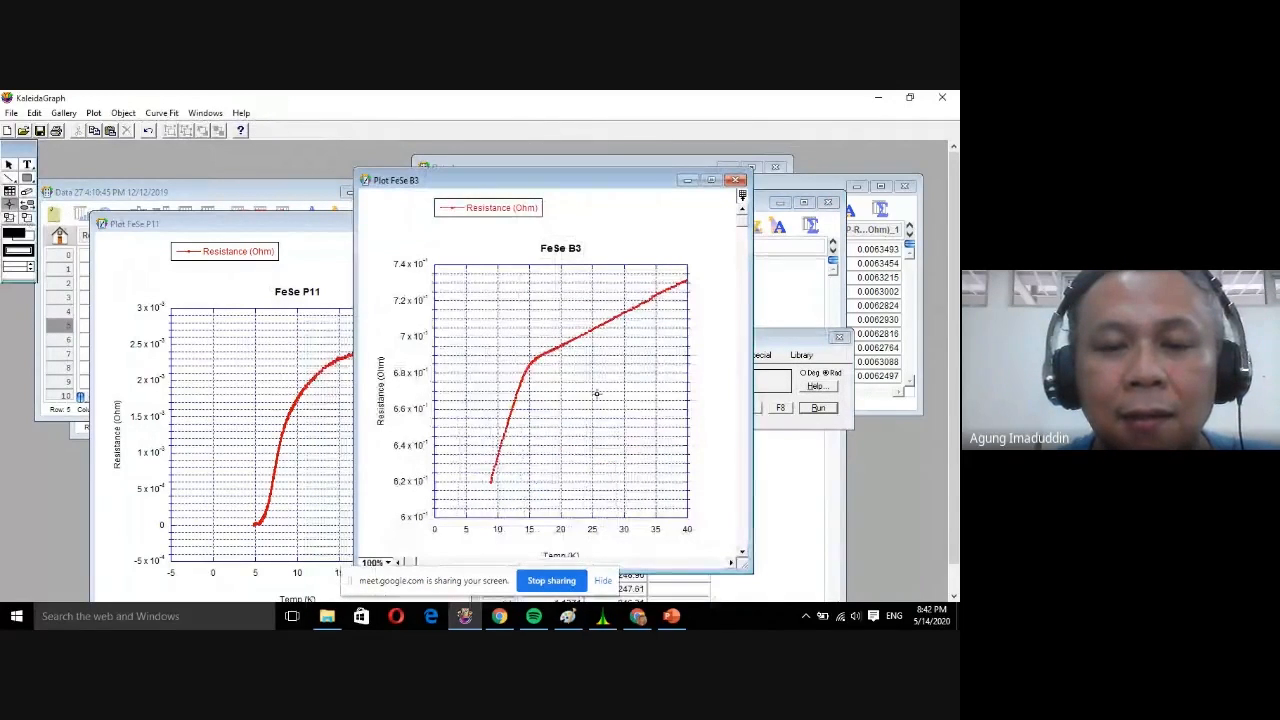
{"action": "left_click", "coordinate": [562, 345]}
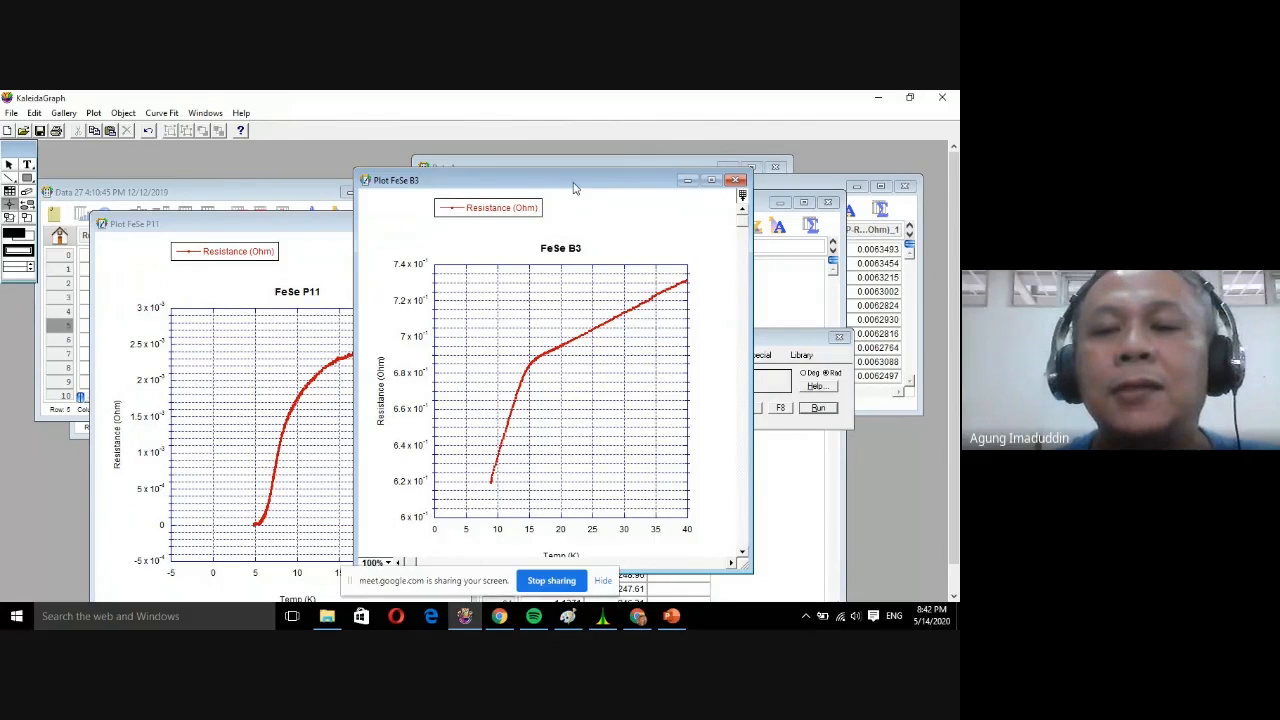
Fill the third column of the FeSe B3 data table by running the formula c2=c0/6.95e-1 in Formula Entry.
{"action": "left_click_drag", "start_coordinate": [575, 187], "coordinate": [572, 243]}
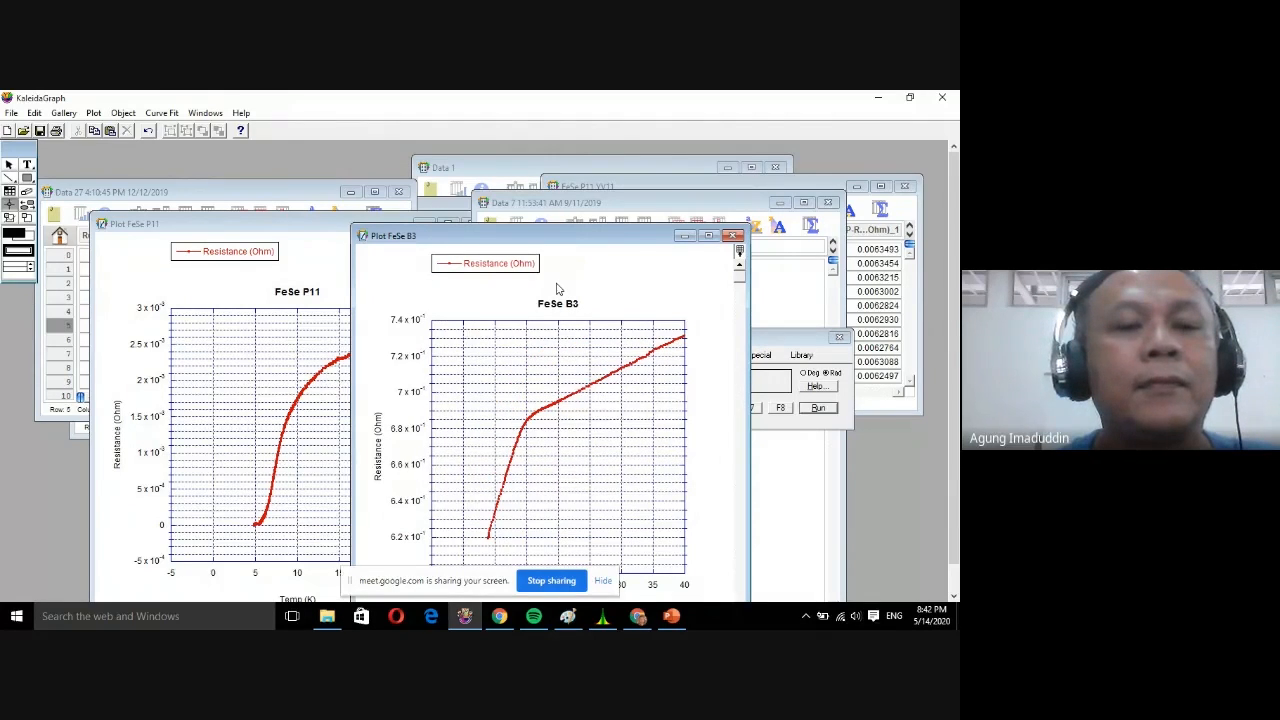
{"action": "left_click", "coordinate": [794, 286]}
{"action": "left_click", "coordinate": [238, 112]}
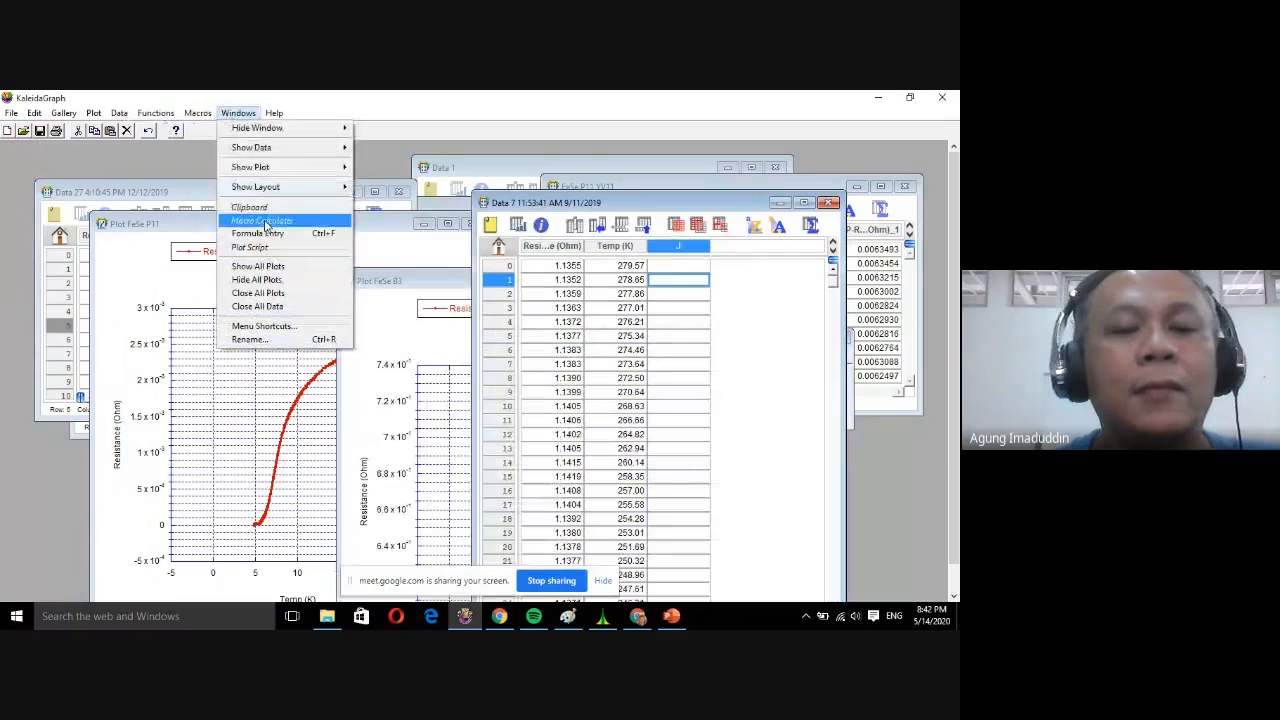
{"action": "left_click", "coordinate": [262, 233]}
{"action": "key", "text": "BackSpace"}
{"action": "key", "text": "BackSpace"}
{"action": "key", "text": "BackSpace"}
{"action": "key", "text": "BackSpace"}
{"action": "key", "text": "BackSpace"}
{"action": "type", "text": "6"}
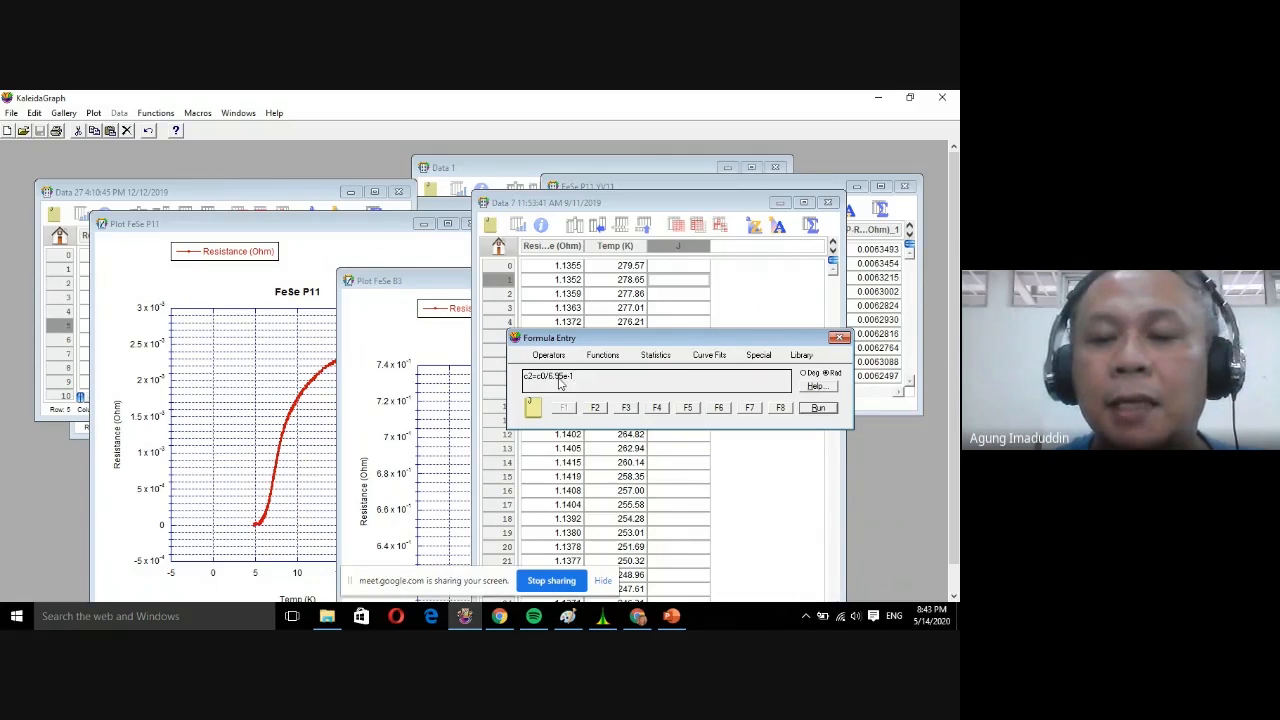
{"action": "left_click", "coordinate": [820, 408]}
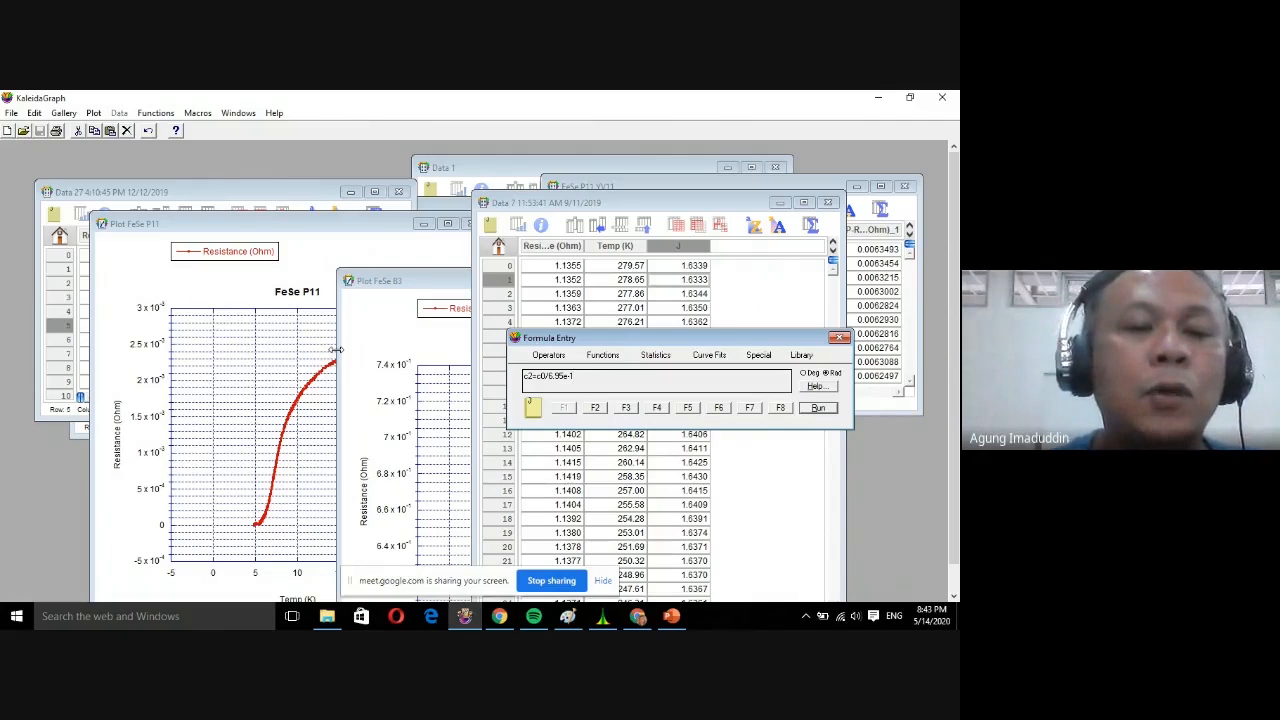
Rename the calculated third column of the FeSe B3 data table as Normalized Resistivity.
{"action": "left_click", "coordinate": [489, 296]}
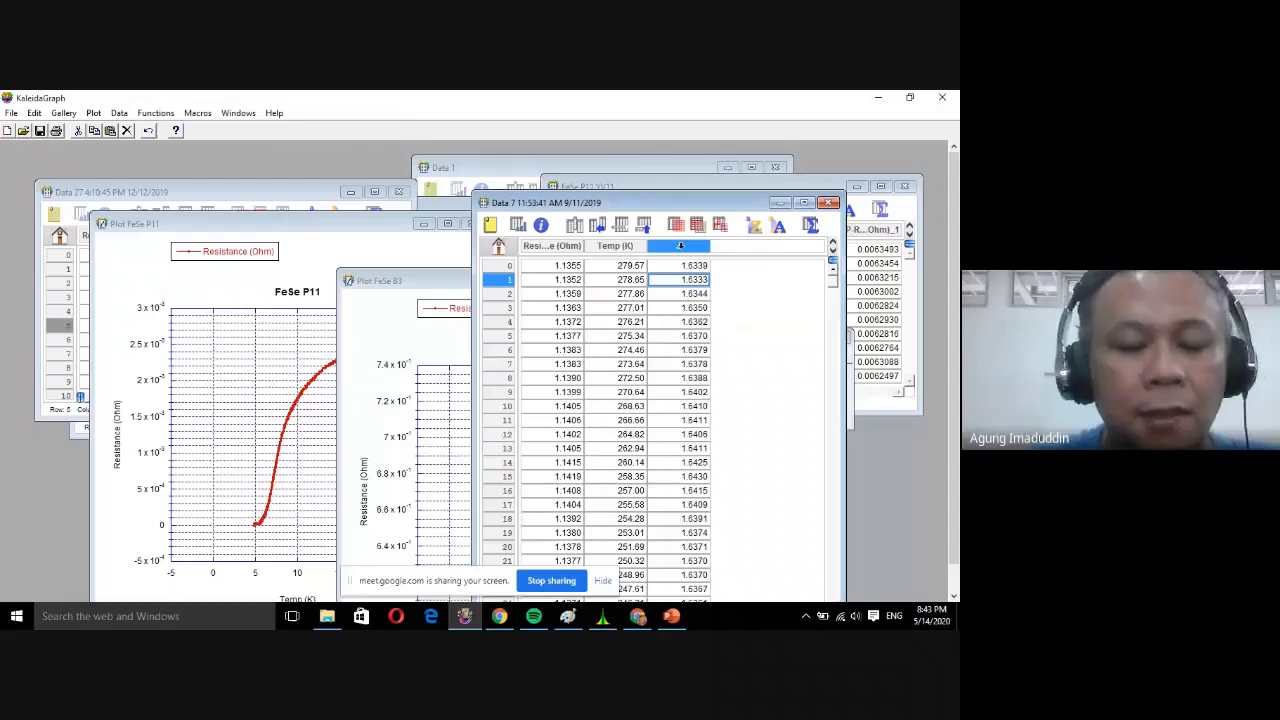
{"action": "left_click", "coordinate": [680, 246]}
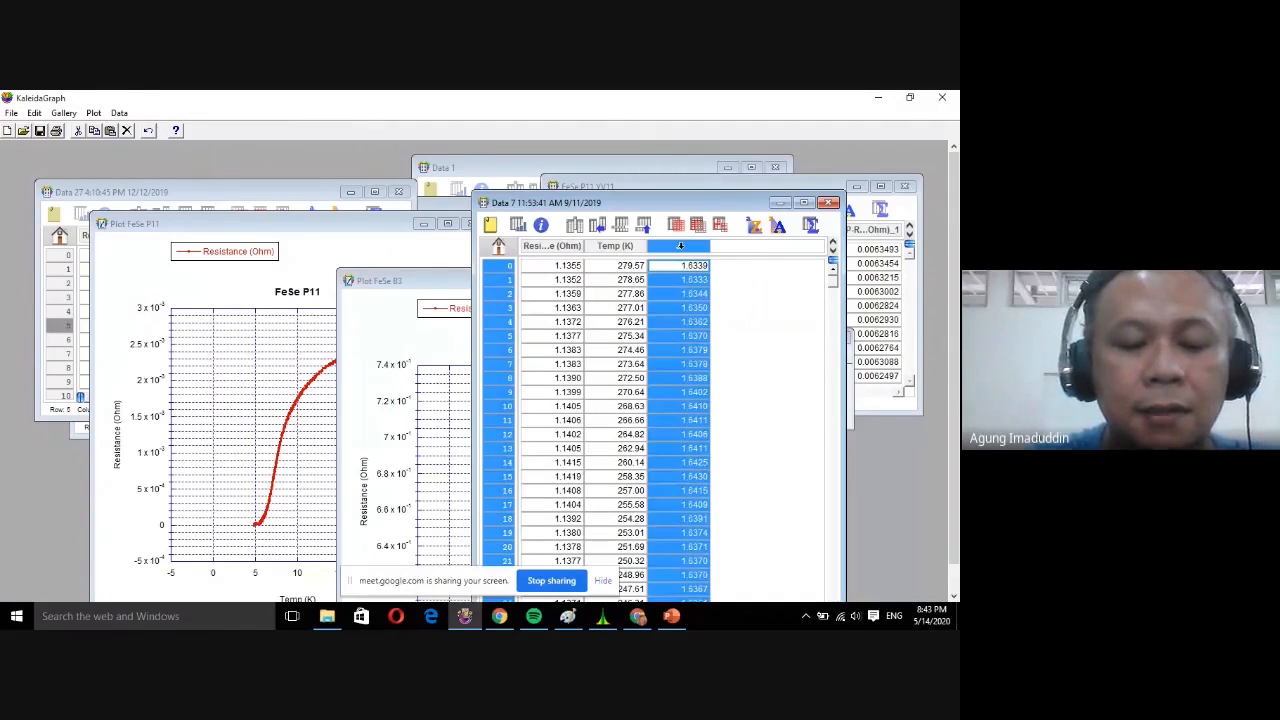
{"action": "double_click", "coordinate": [680, 246]}
{"action": "type", "text": "Normali"}
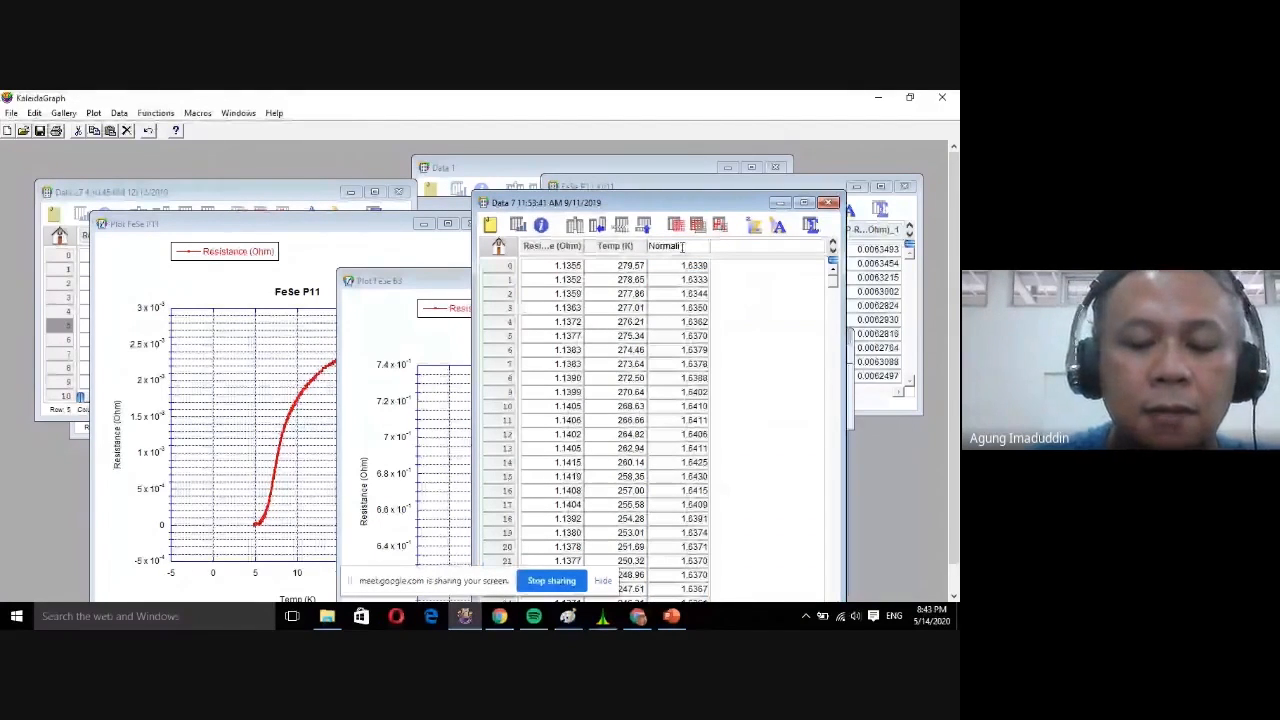
{"action": "key", "text": "BackSpace"}
{"action": "key", "text": "BackSpace"}
{"action": "key", "text": "BackSpace"}
{"action": "key", "text": "BackSpace"}
{"action": "key", "text": "BackSpace"}
{"action": "key", "text": "BackSpace"}
{"action": "key", "text": "BackSpace"}
{"action": "type", "text": "Resistiv"}
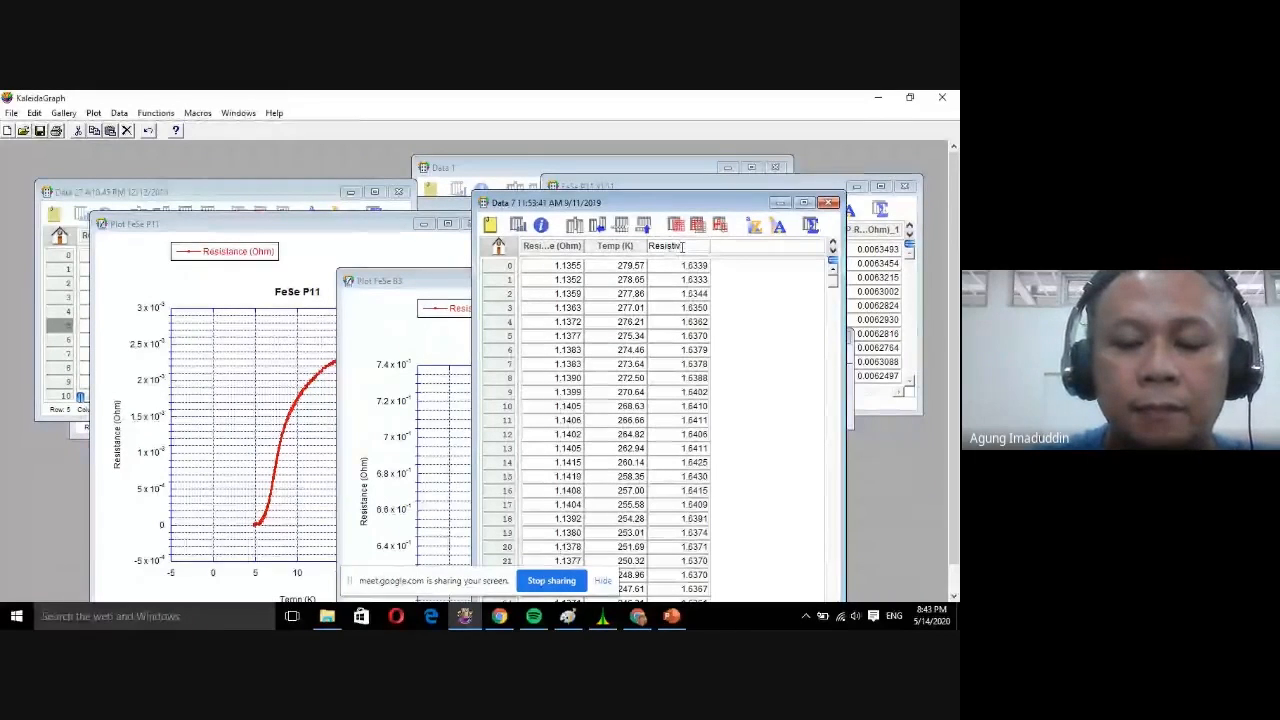
{"action": "type", "text": "ity (Ohm"}
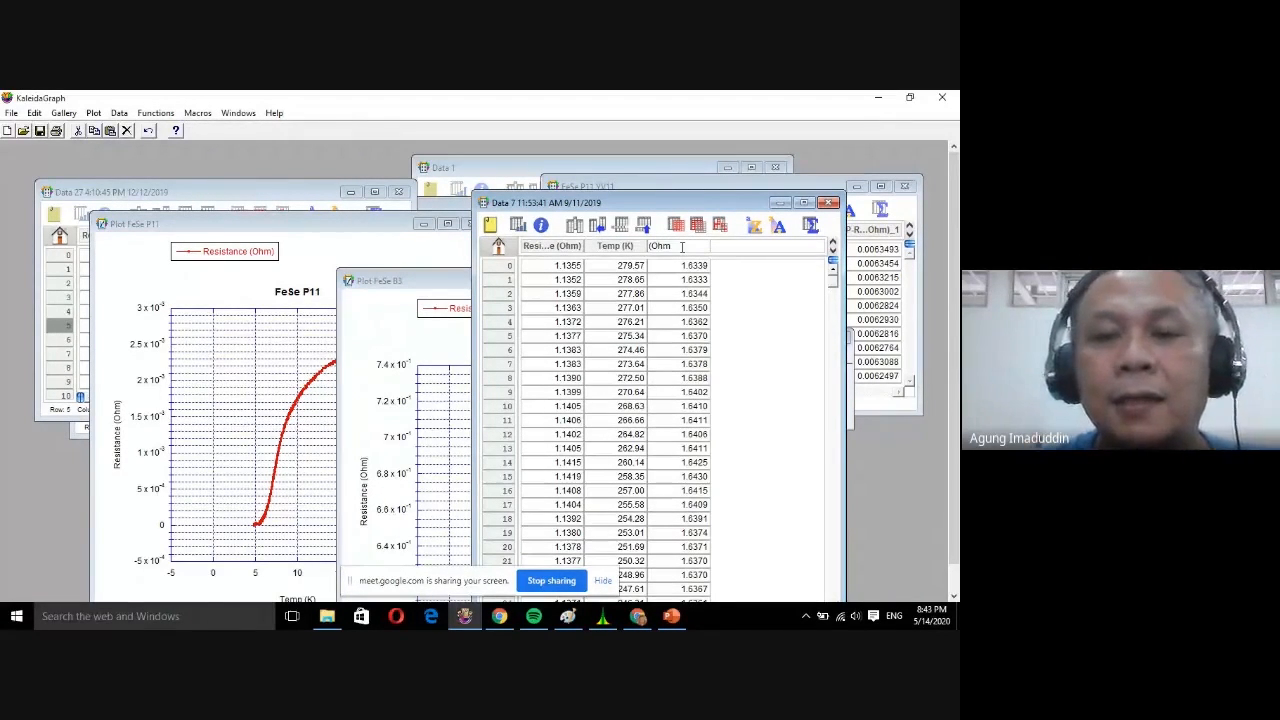
{"action": "key", "text": "BackSpace"}
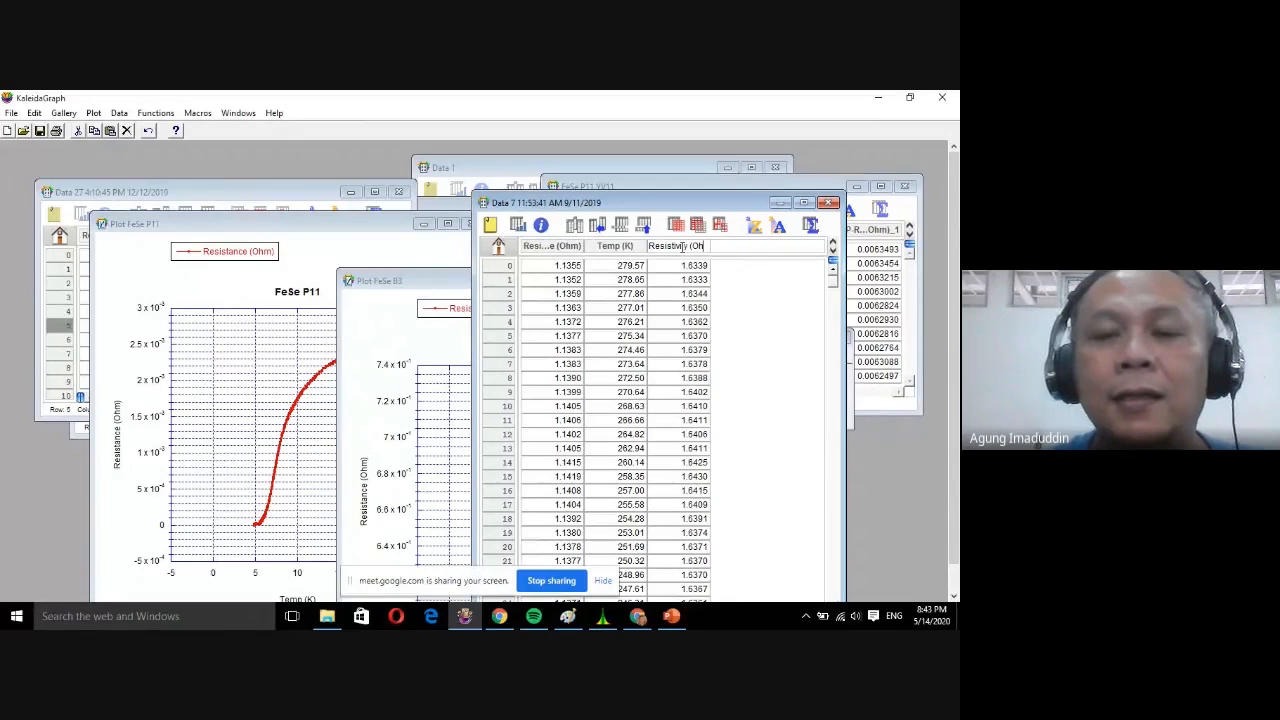
{"action": "key", "text": "BackSpace"}
{"action": "key", "text": "BackSpace"}
{"action": "key", "text": "BackSpace"}
{"action": "key", "text": "BackSpace"}
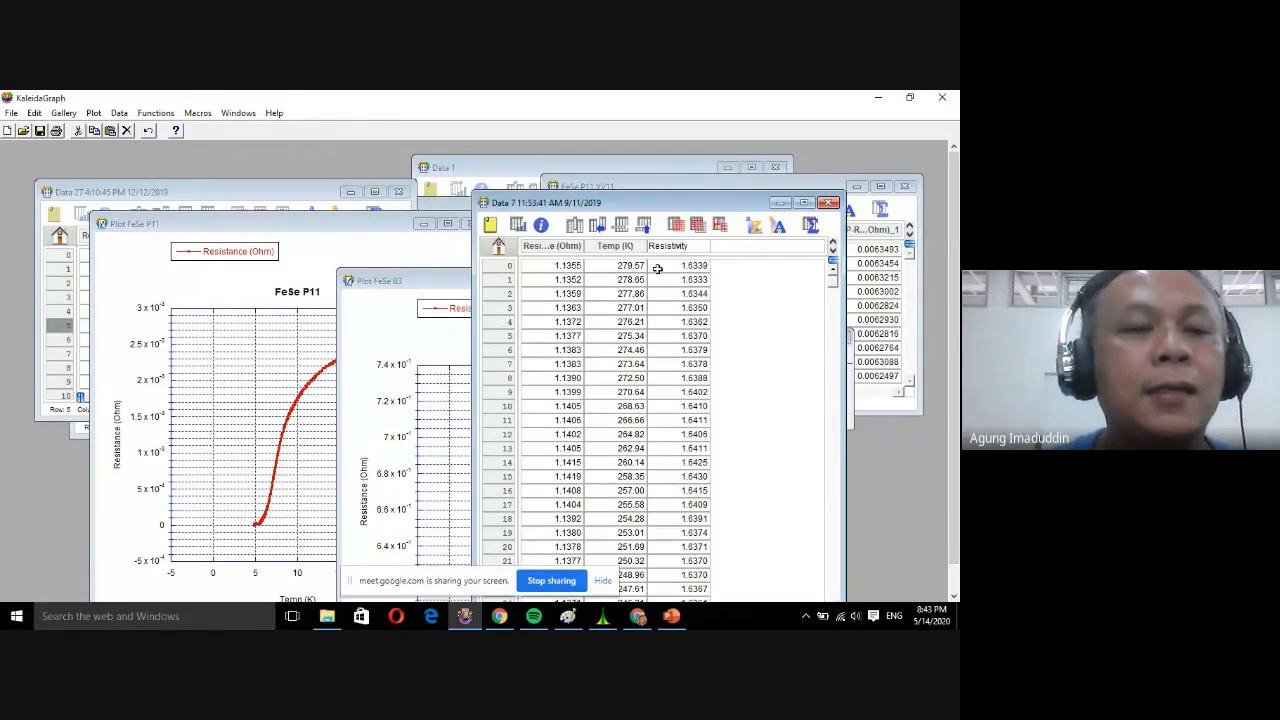
{"action": "left_click", "coordinate": [658, 276]}
{"action": "left_click", "coordinate": [688, 351]}
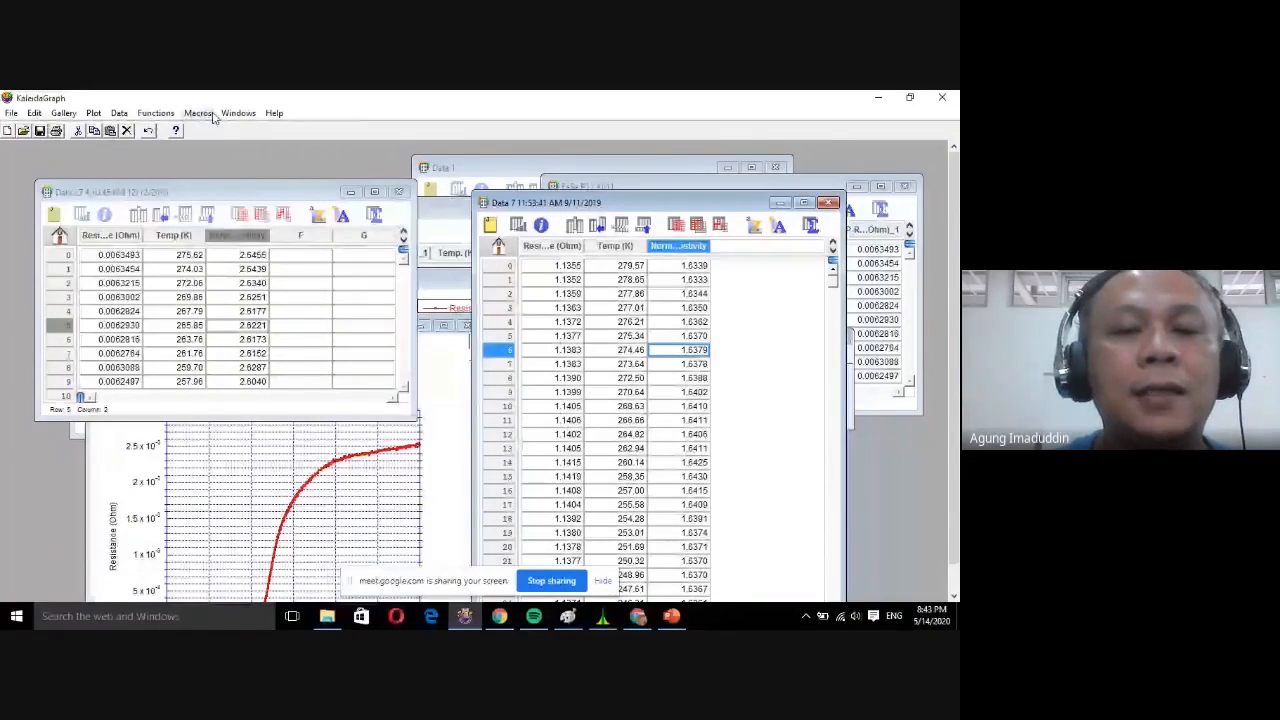
Start a line plot from the Data 27 table with Temp (K) as X and Normalized Resistivity as Y.
{"action": "left_click", "coordinate": [63, 113]}
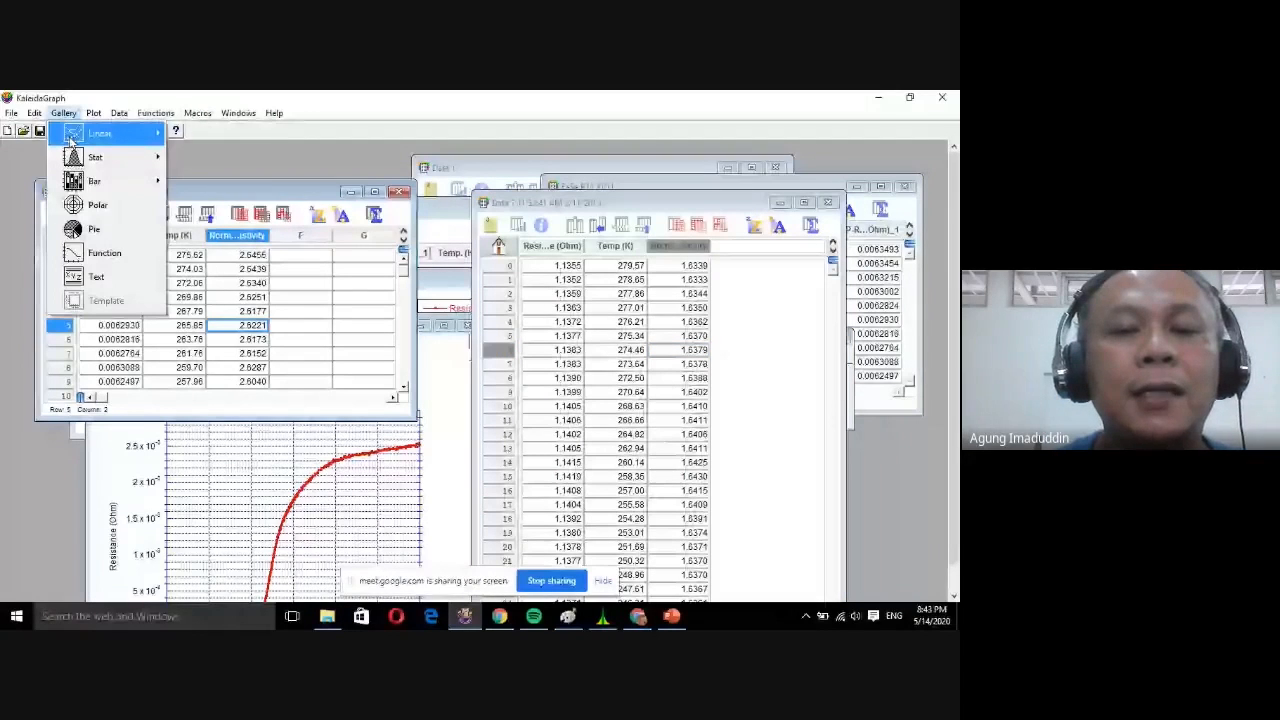
{"action": "mouse_move", "coordinate": [70, 138]}
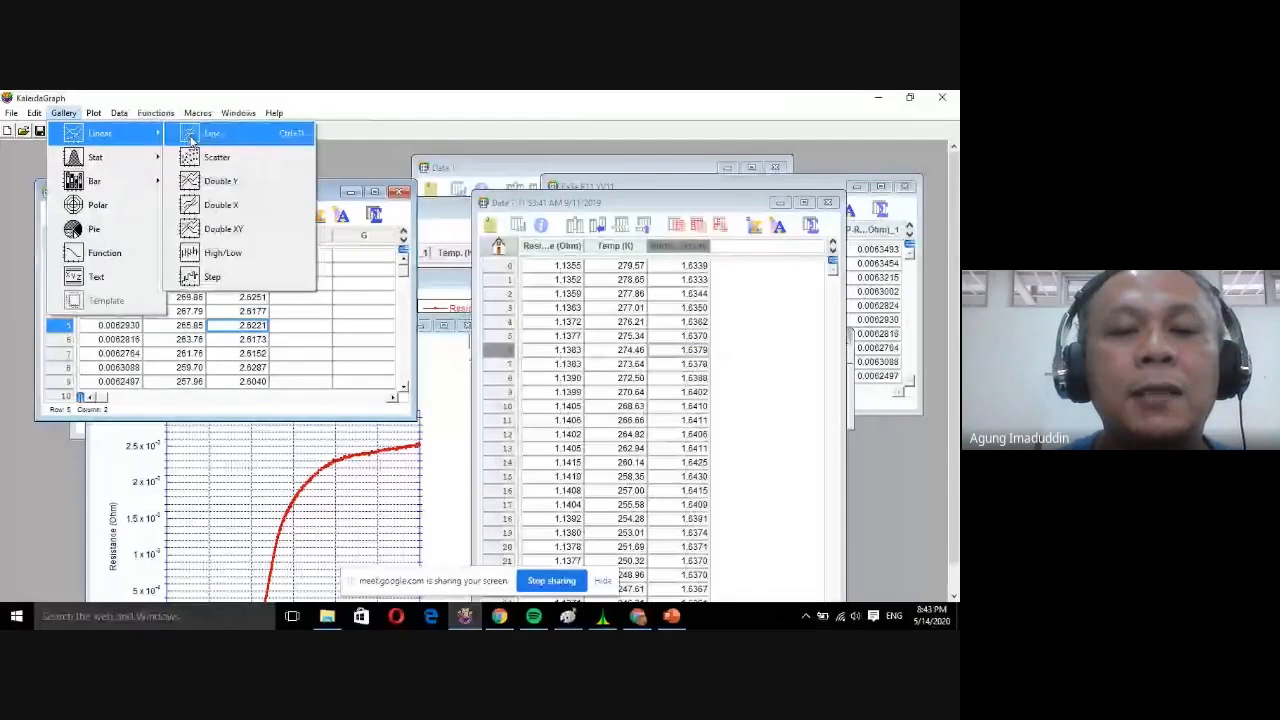
{"action": "left_click", "coordinate": [191, 140]}
{"action": "left_click", "coordinate": [464, 242]}
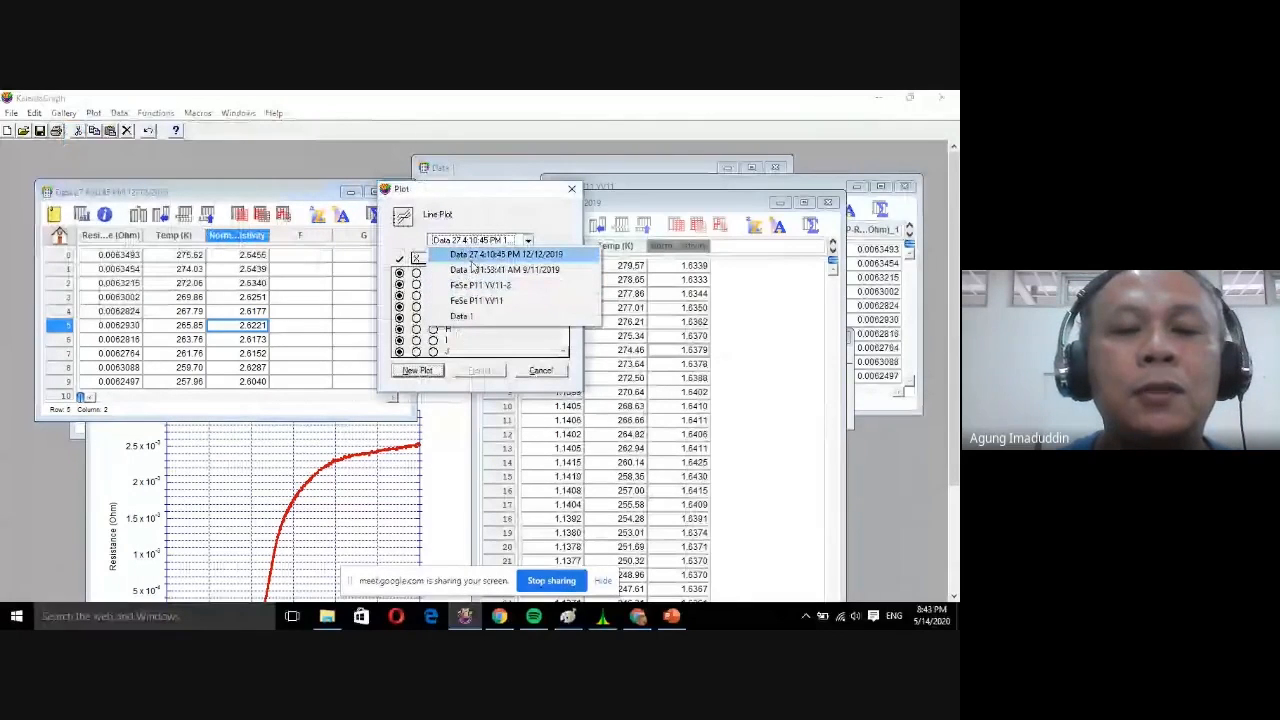
{"action": "left_click", "coordinate": [464, 252]}
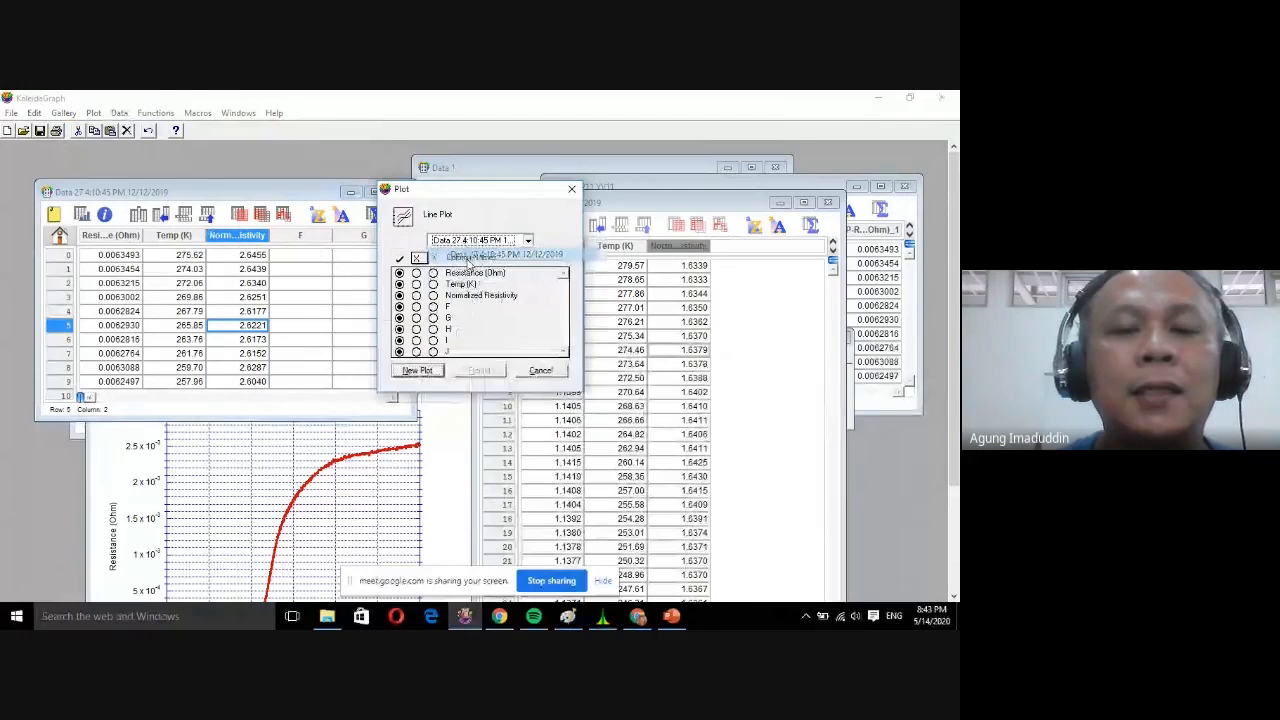
{"action": "left_click", "coordinate": [418, 285]}
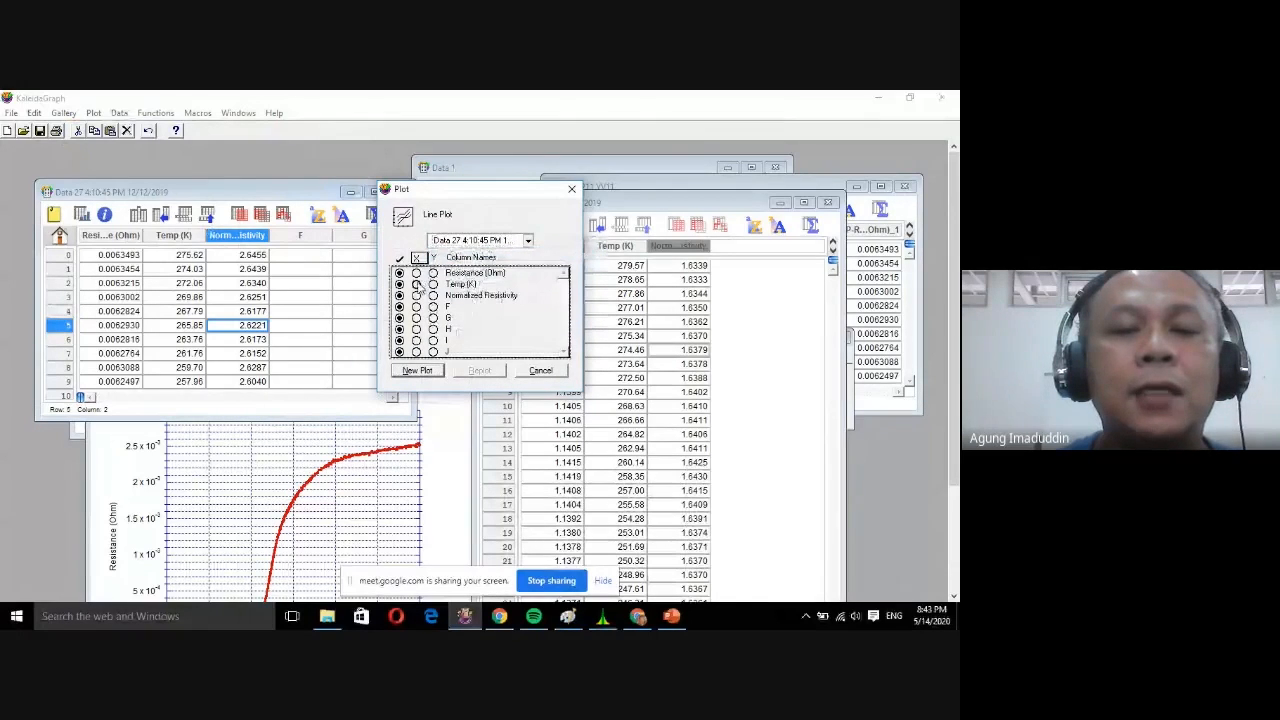
Add Data 7's Temp (K) as X and Normalized Resistivity as Y, and create the combined plot.
{"action": "left_click", "coordinate": [480, 240]}
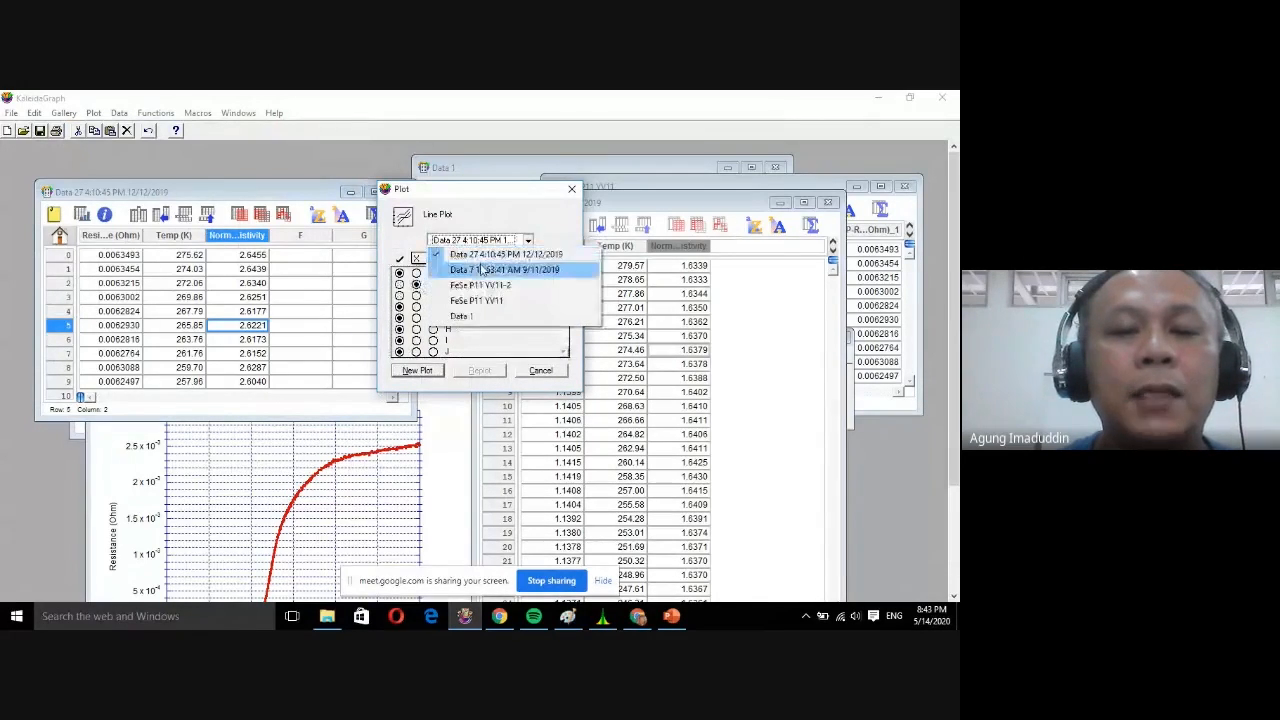
{"action": "left_click", "coordinate": [483, 270]}
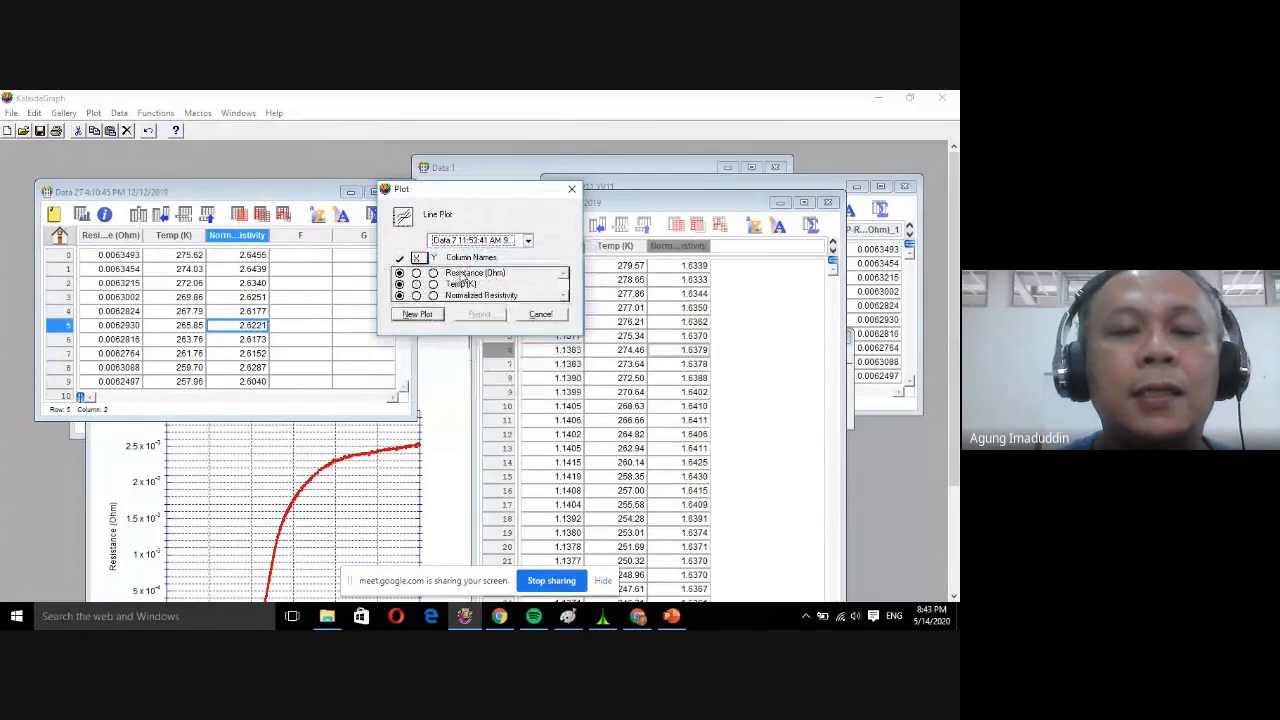
{"action": "left_click", "coordinate": [433, 295]}
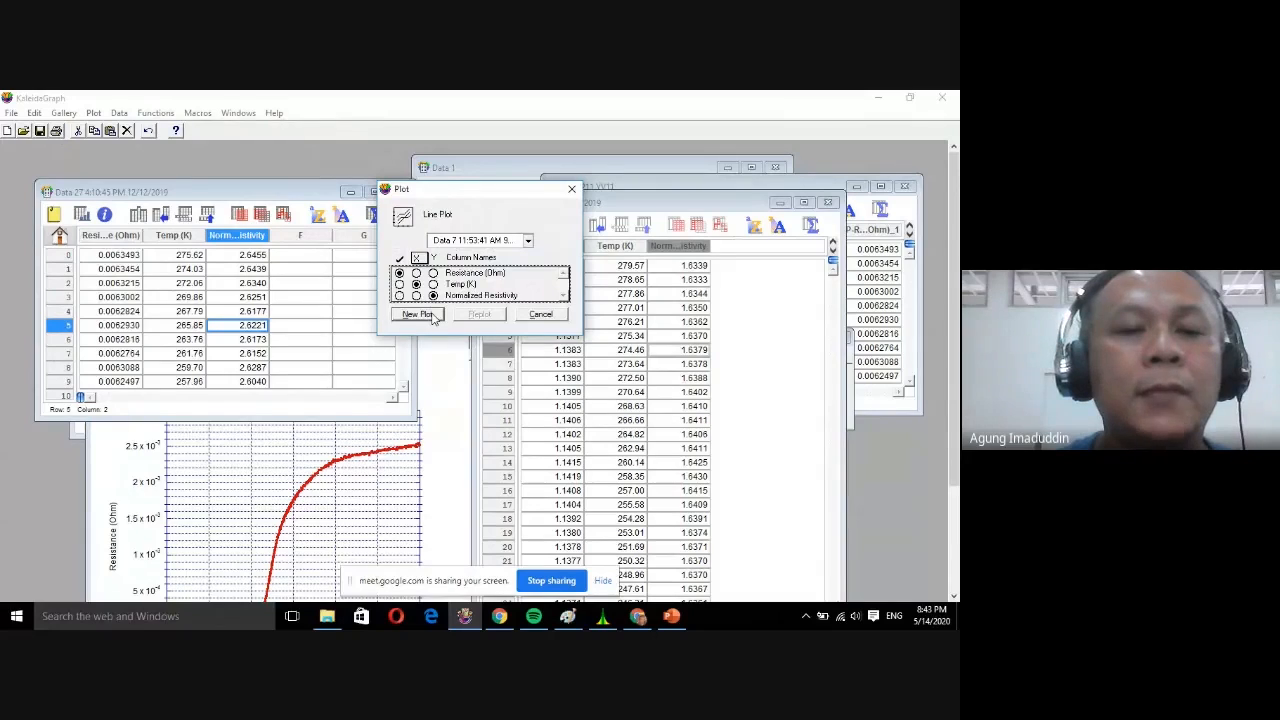
{"action": "left_click", "coordinate": [418, 314]}
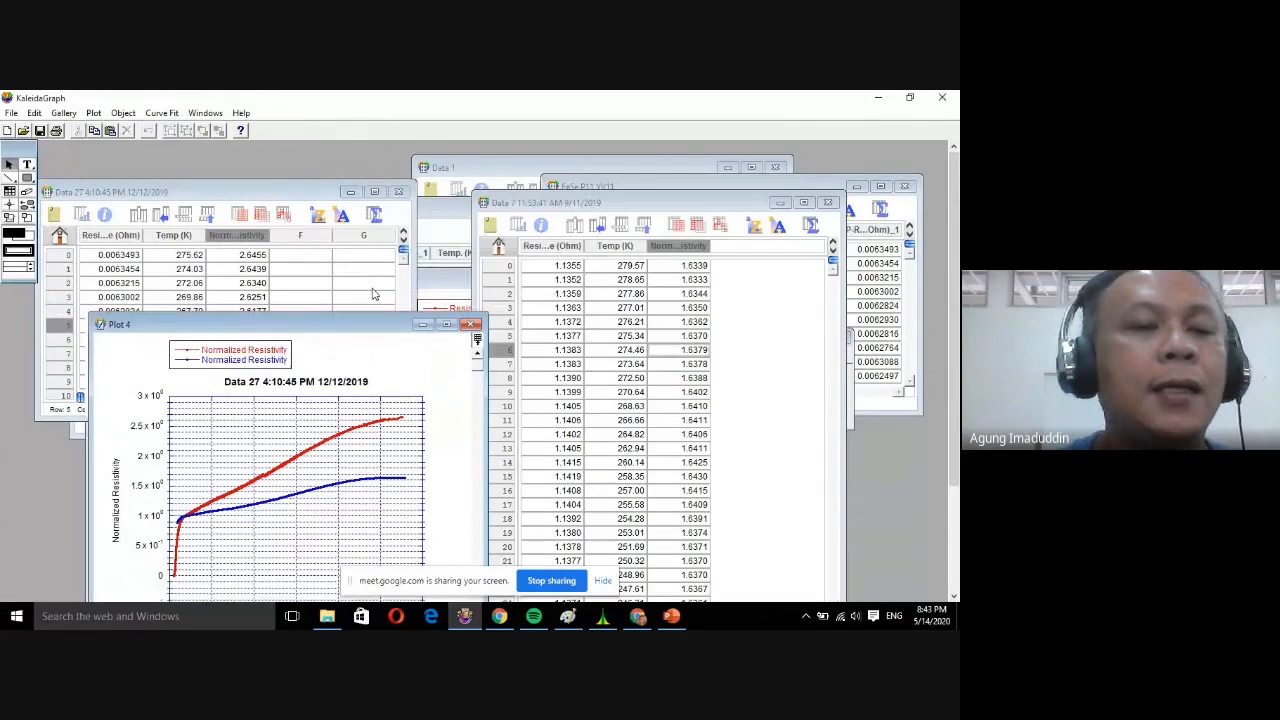
Move the new plot into full view and zoom its axes in on the transition region, about 0 to 25 K.
{"action": "left_click_drag", "start_coordinate": [214, 331], "coordinate": [384, 178]}
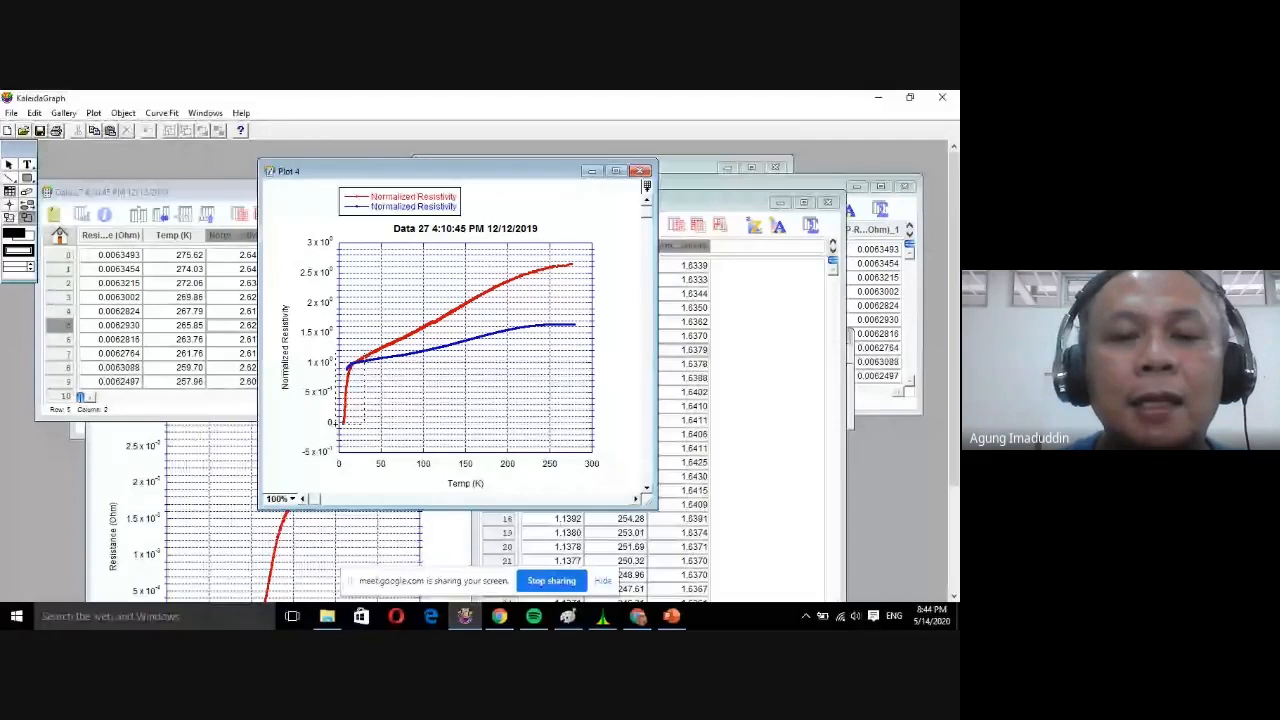
{"action": "left_click_drag", "start_coordinate": [335, 424], "coordinate": [335, 428]}
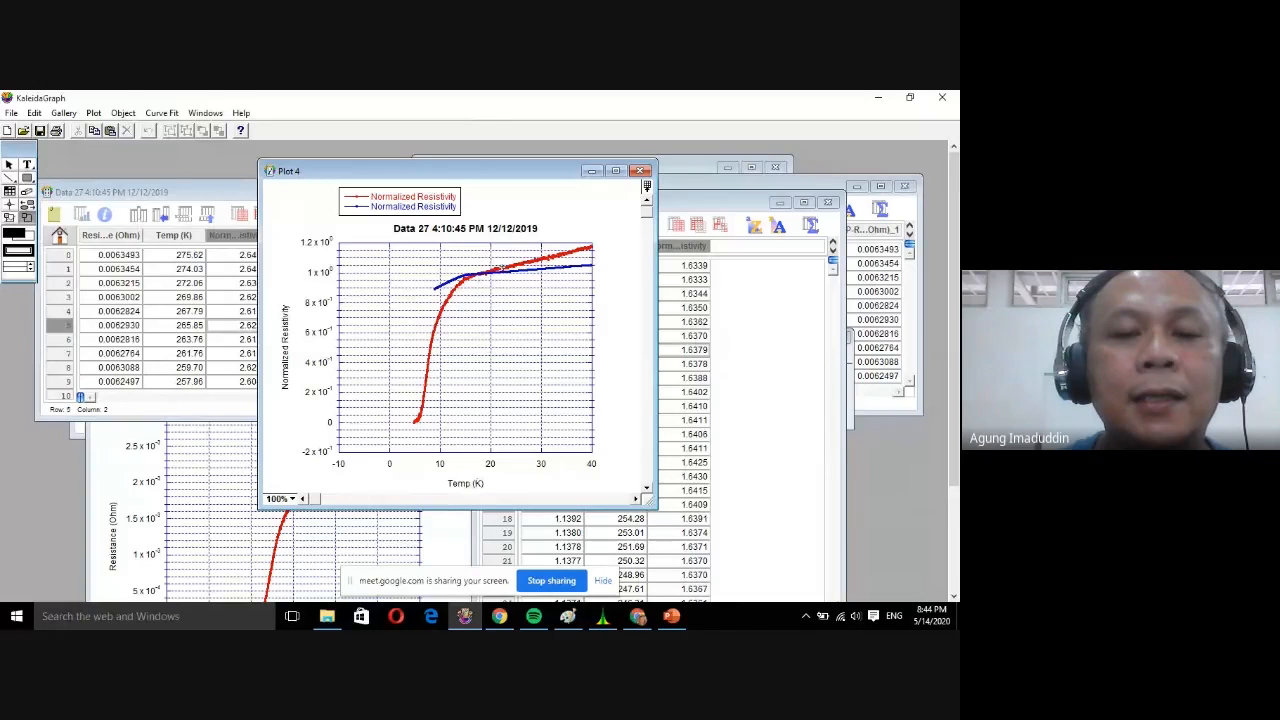
{"action": "left_click_drag", "start_coordinate": [389, 440], "coordinate": [545, 250]}
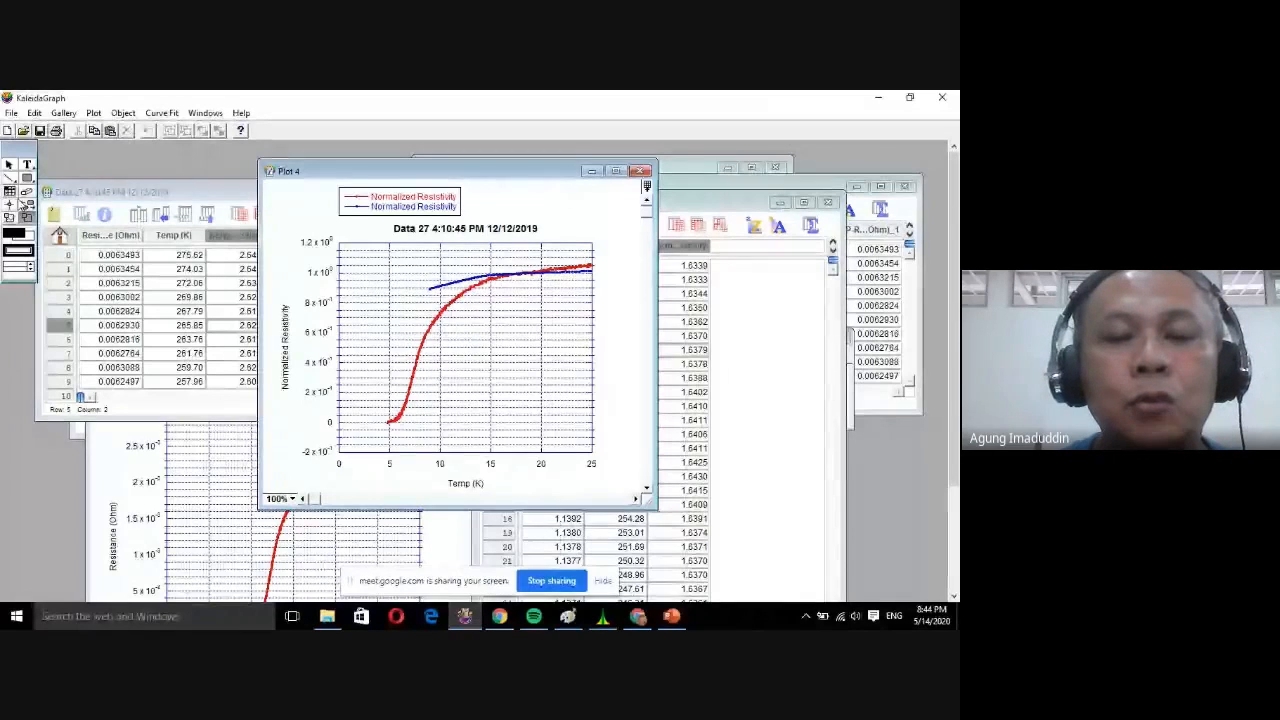
Change the number format of the Y axis labels on the normalized plot to General.
{"action": "left_click", "coordinate": [9, 163]}
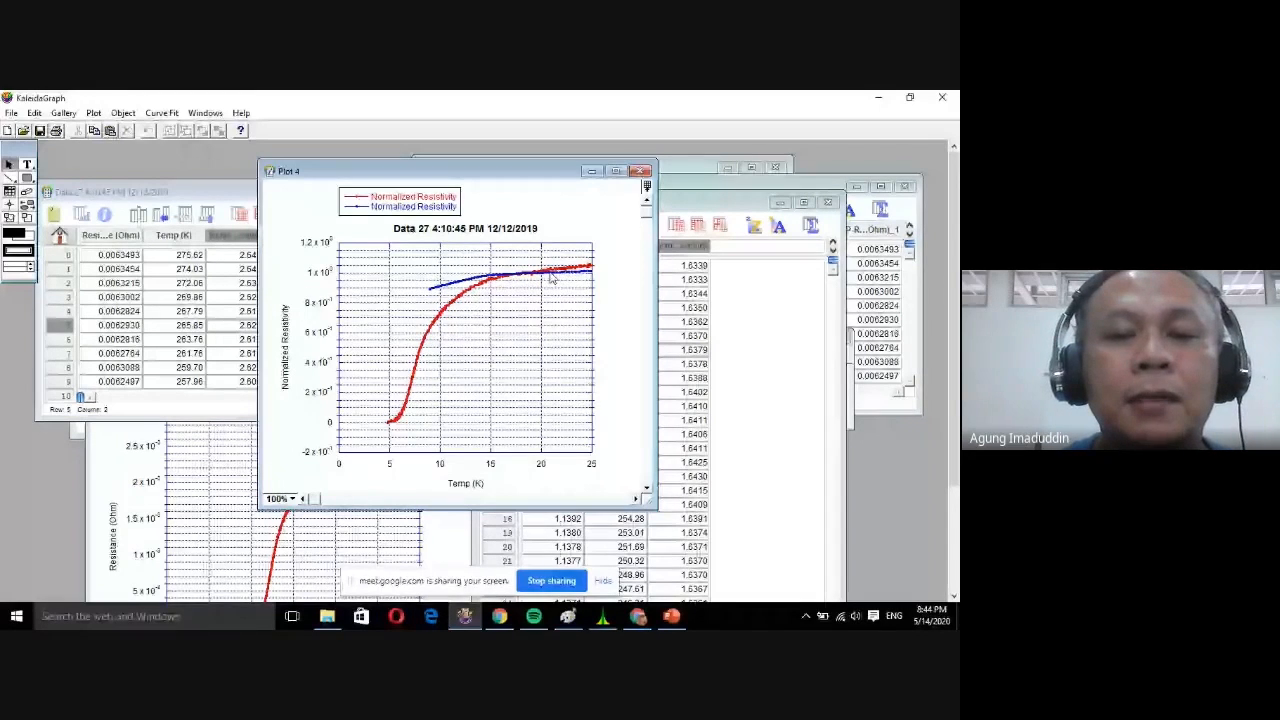
{"action": "double_click", "coordinate": [291, 279]}
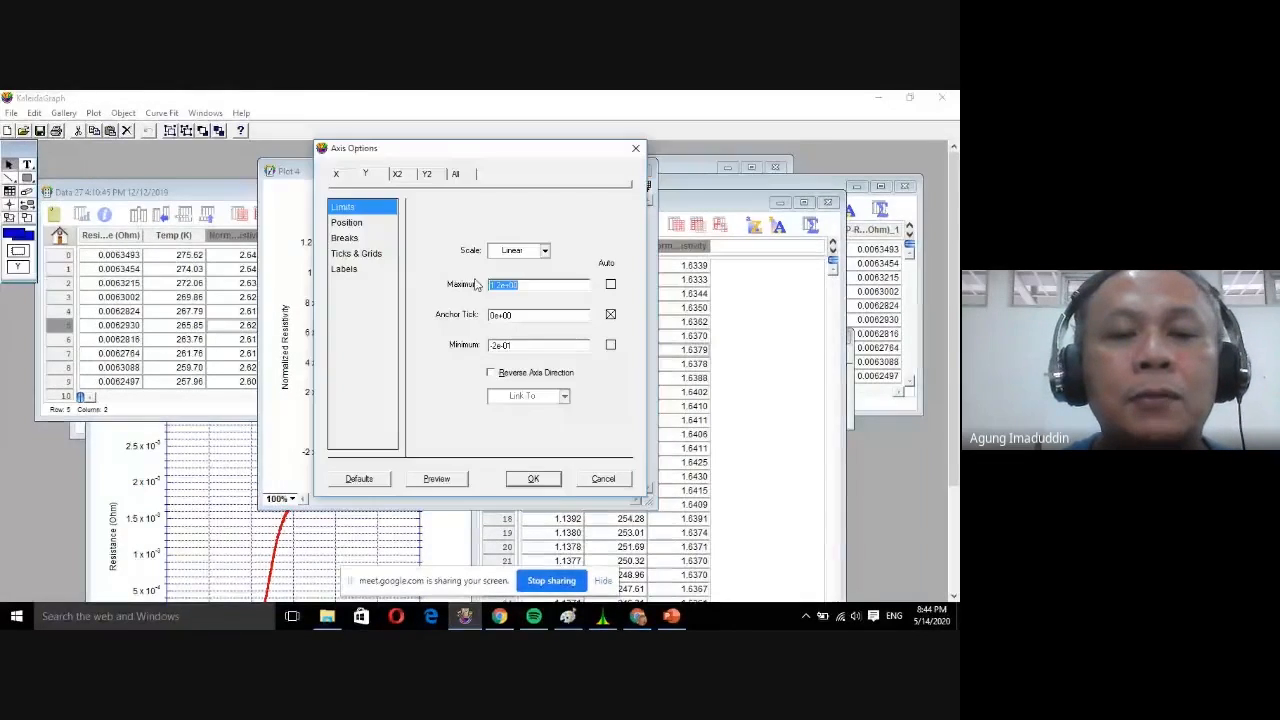
{"action": "left_click", "coordinate": [344, 269]}
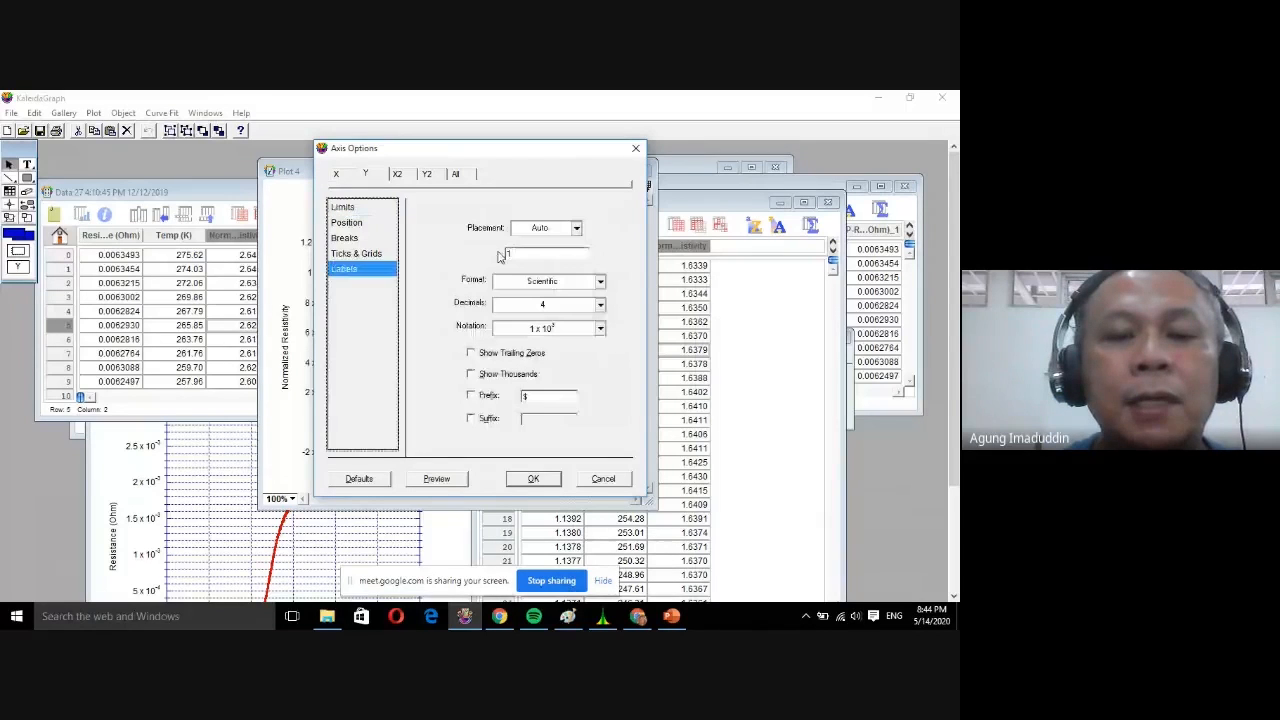
{"action": "left_click", "coordinate": [545, 280]}
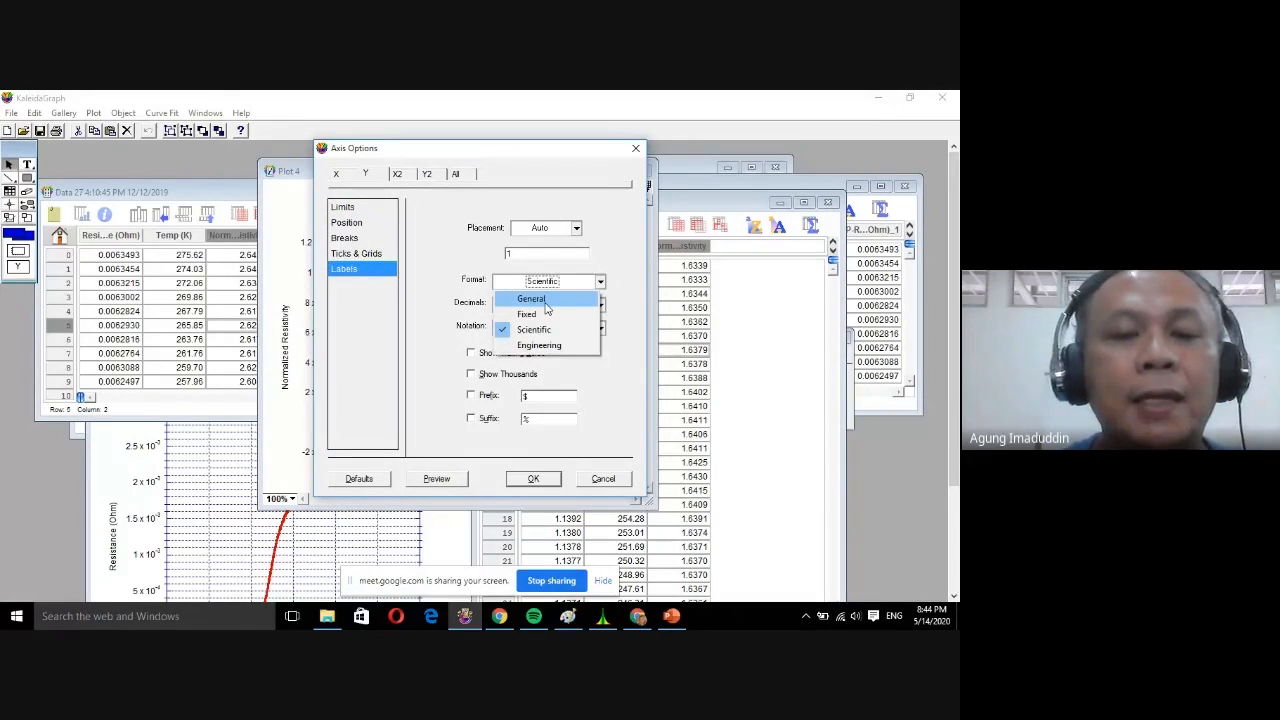
{"action": "left_click", "coordinate": [542, 300]}
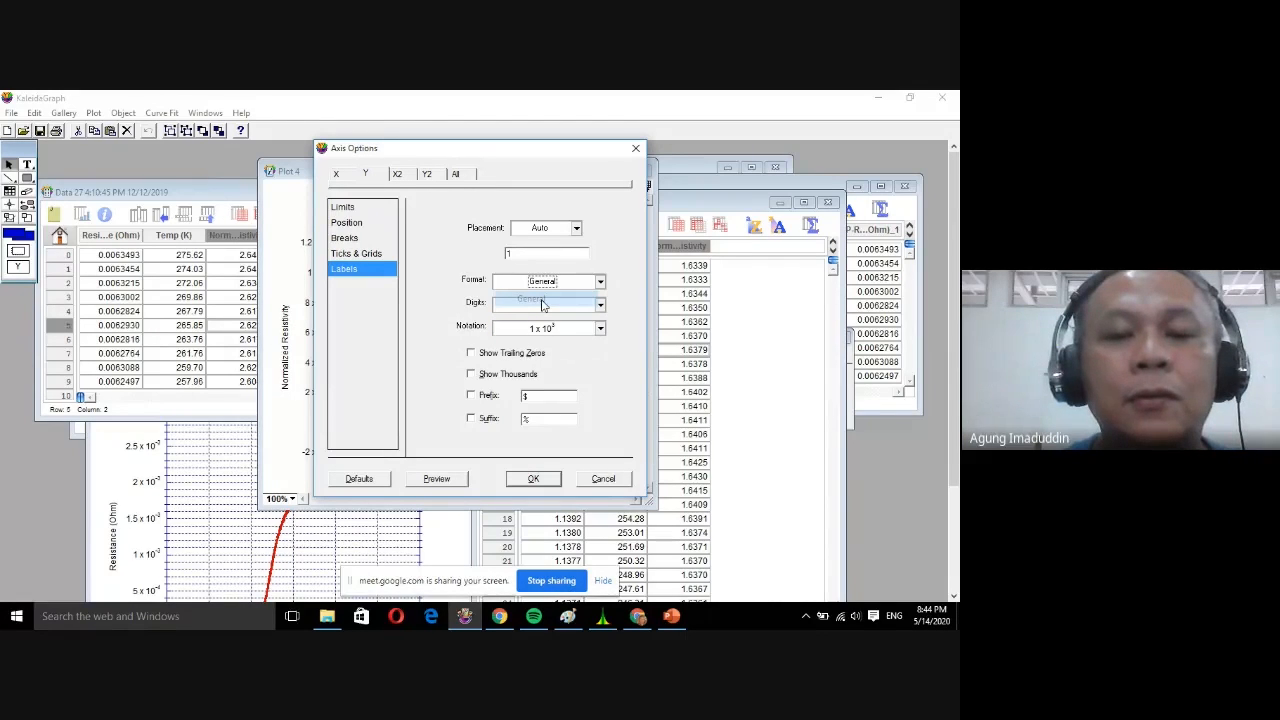
{"action": "key", "text": "Return"}
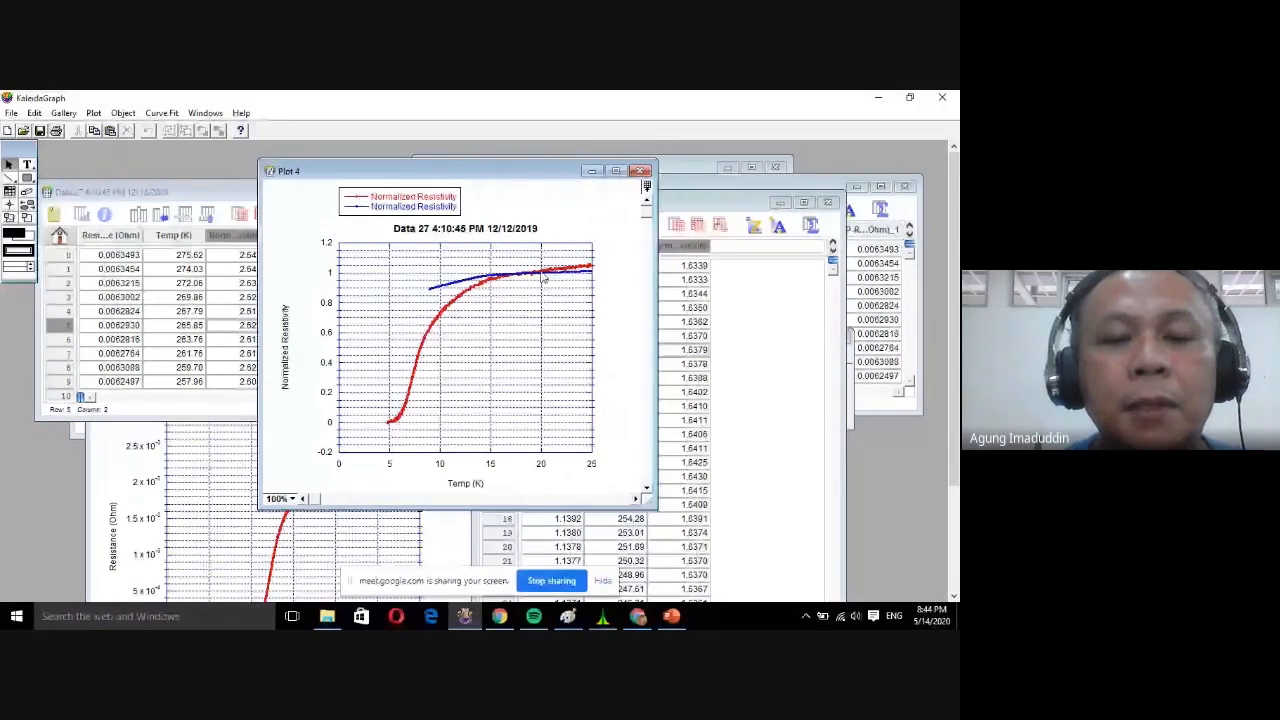
Set the minimum limit of the plot's temperature axis to 5.
{"action": "double_click", "coordinate": [409, 457]}
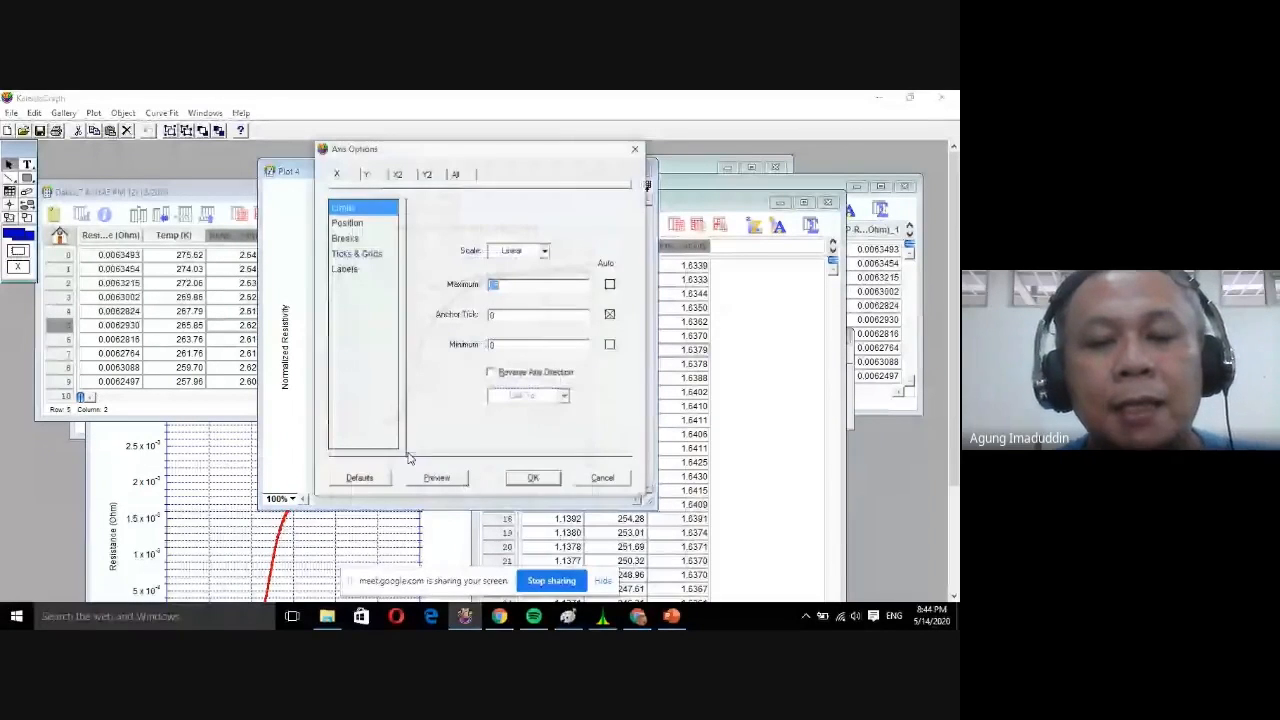
{"action": "left_click_drag", "start_coordinate": [508, 345], "coordinate": [268, 346]}
{"action": "type", "text": "5"}
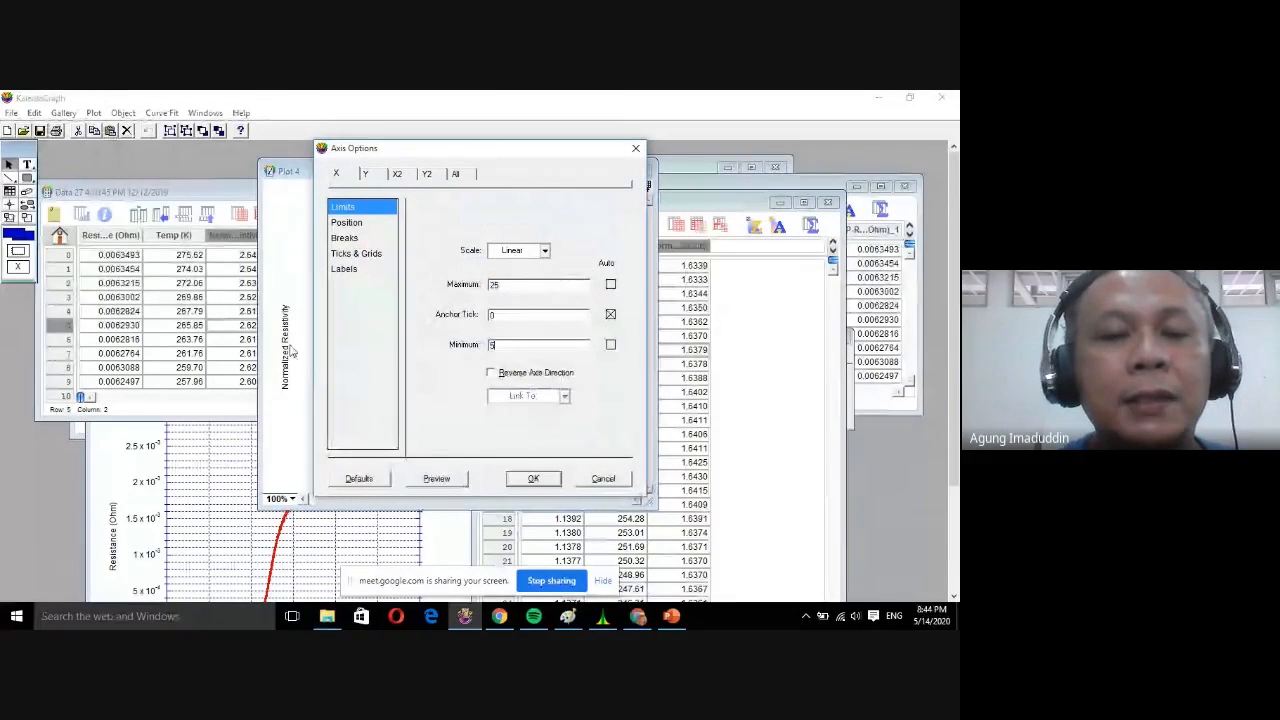
{"action": "left_click", "coordinate": [533, 478]}
Set the minimum limit of the plot's Normalized Resistivity axis to 0.
{"action": "left_click", "coordinate": [340, 299]}
{"action": "double_click", "coordinate": [340, 305]}
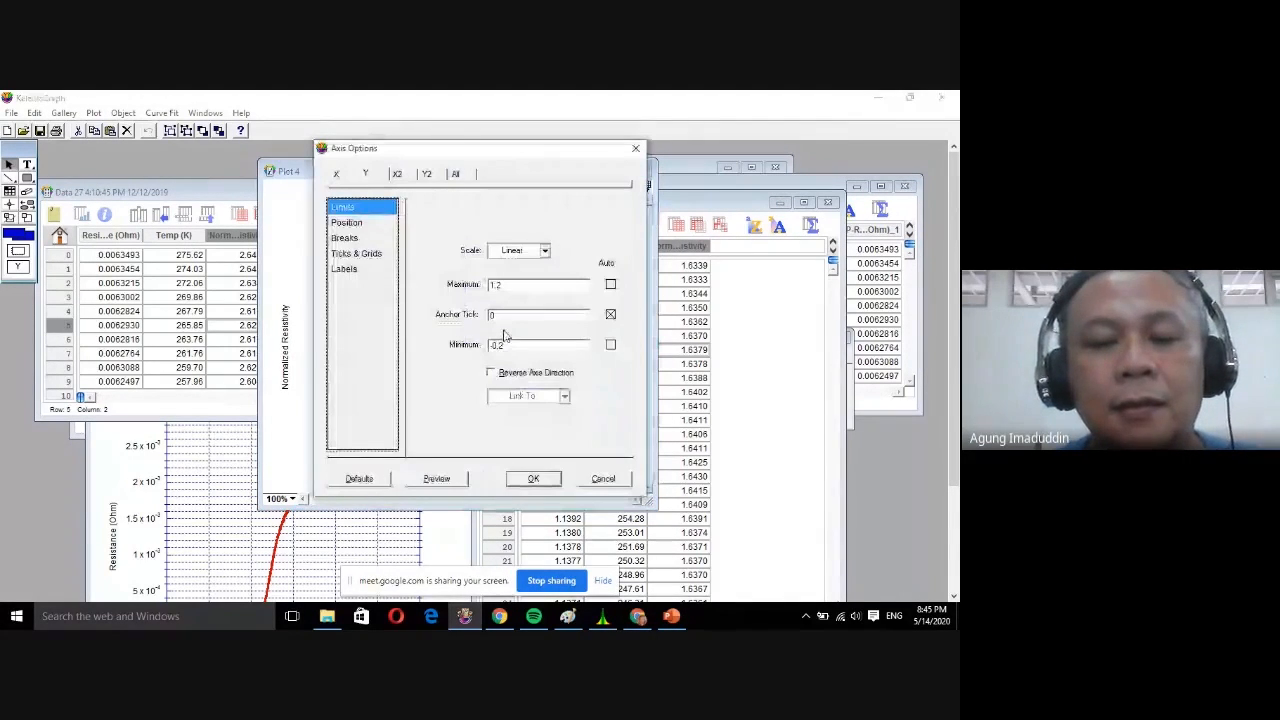
{"action": "type", "text": "0"}
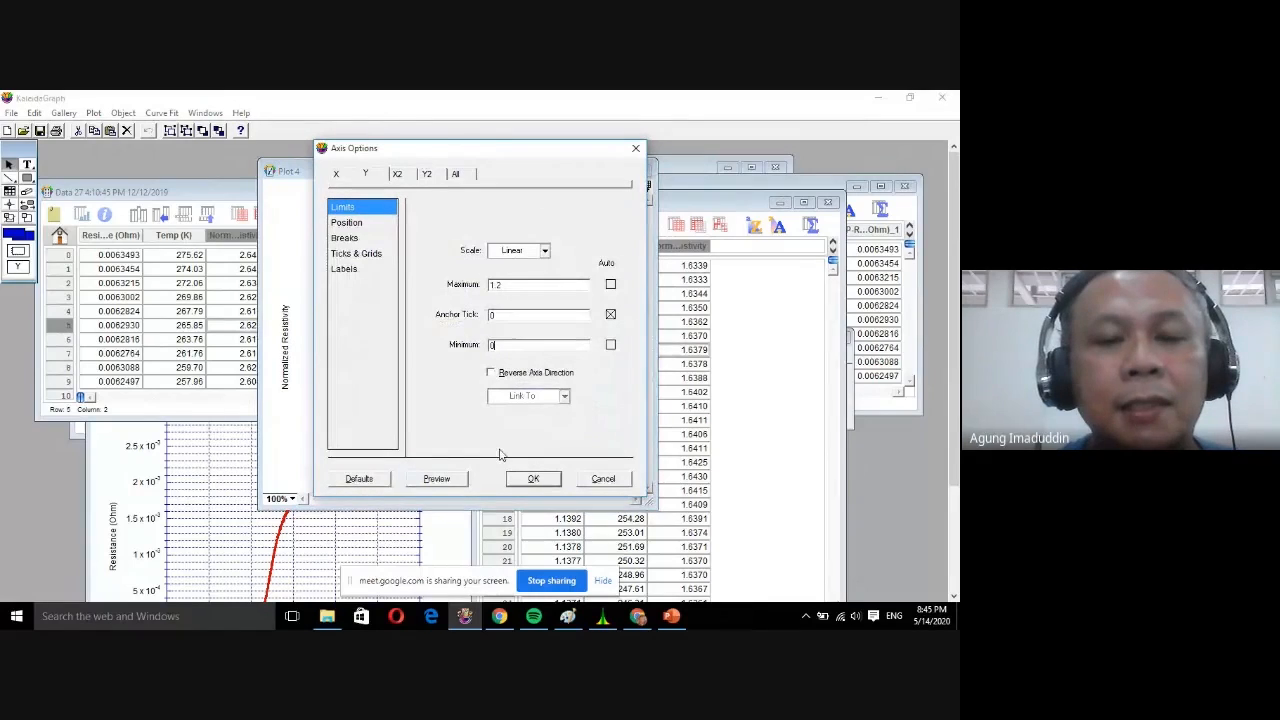
{"action": "left_click", "coordinate": [530, 481]}
{"action": "left_click", "coordinate": [477, 395]}
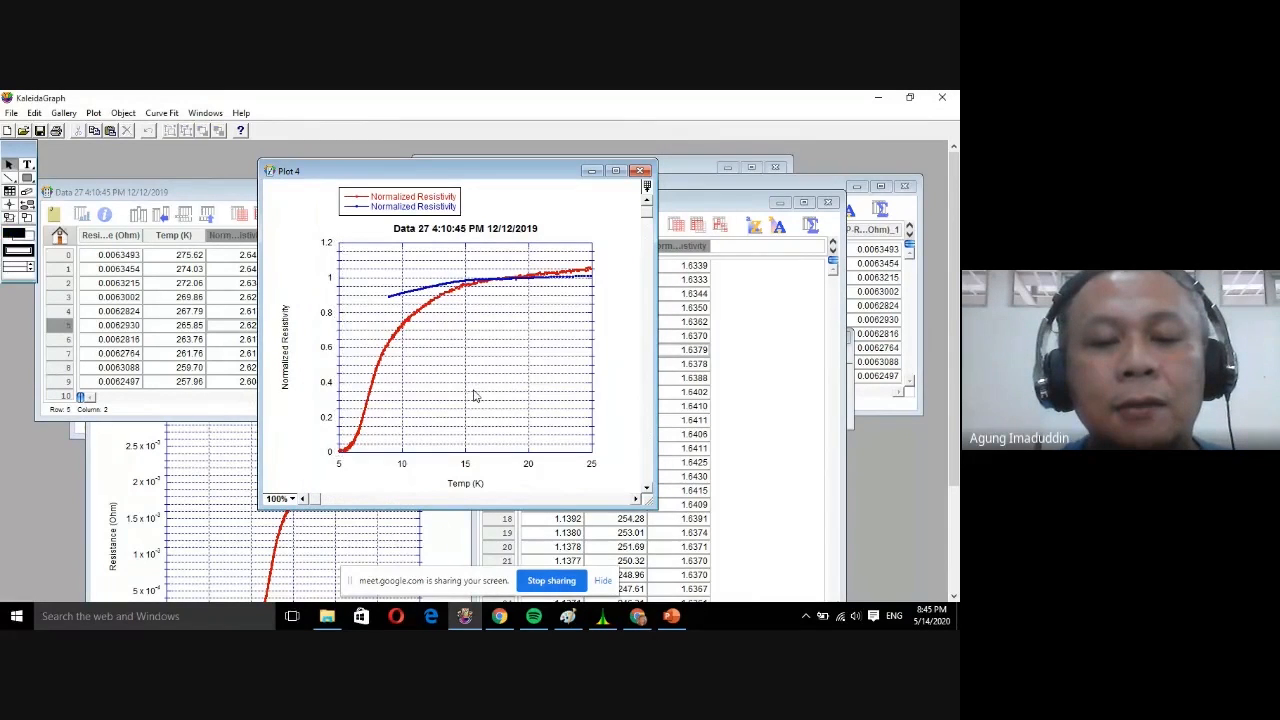
Set the maximum limit of the plot's temperature axis to 20.
{"action": "double_click", "coordinate": [500, 454]}
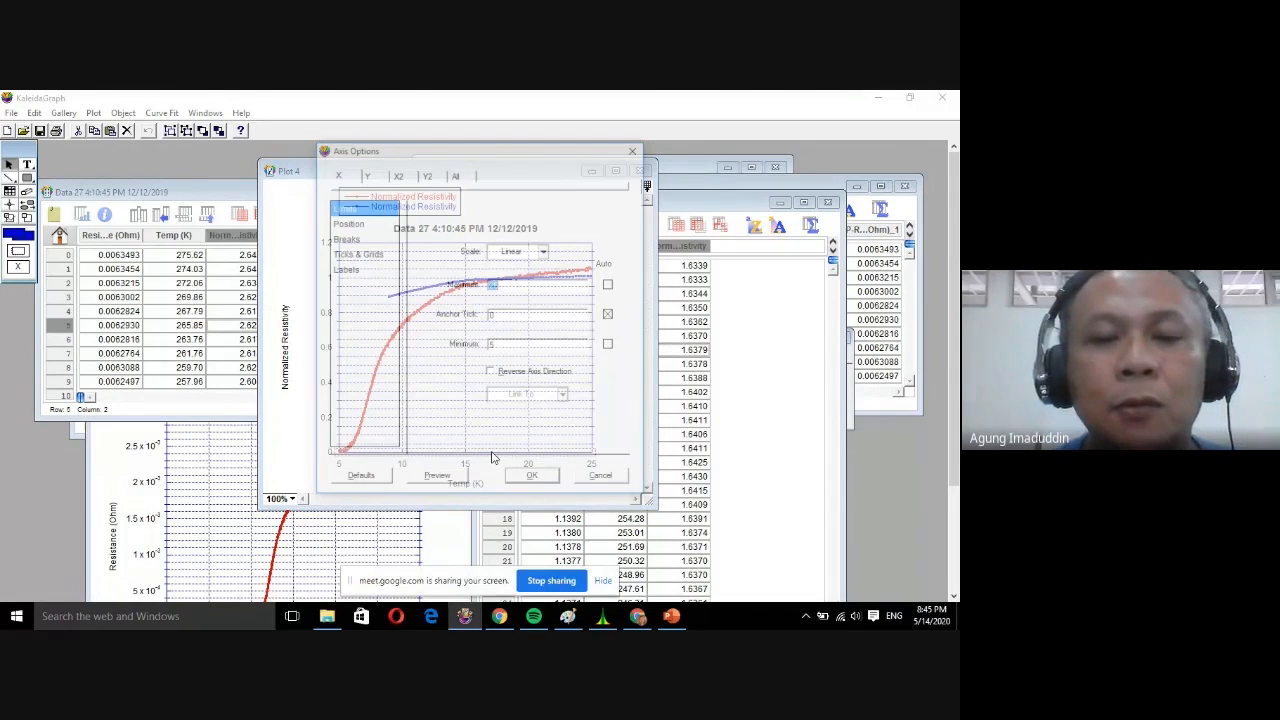
{"action": "key", "text": "Return"}
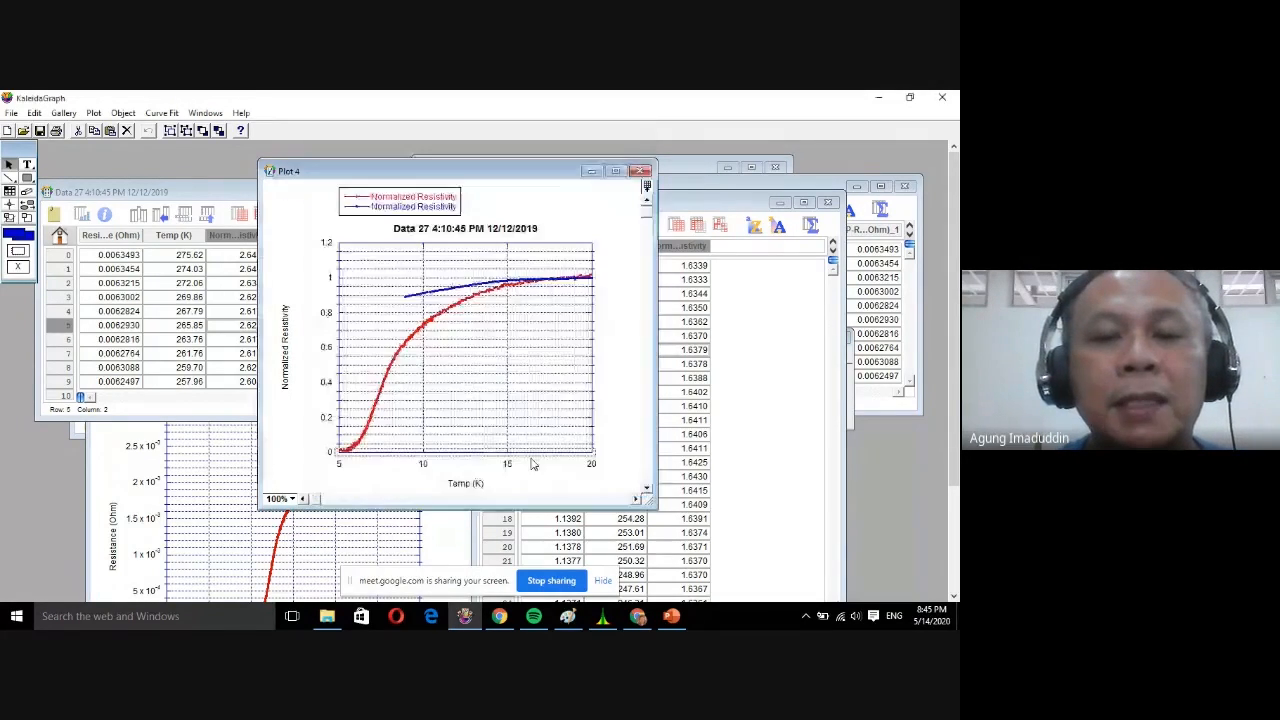
{"action": "left_click", "coordinate": [559, 307]}
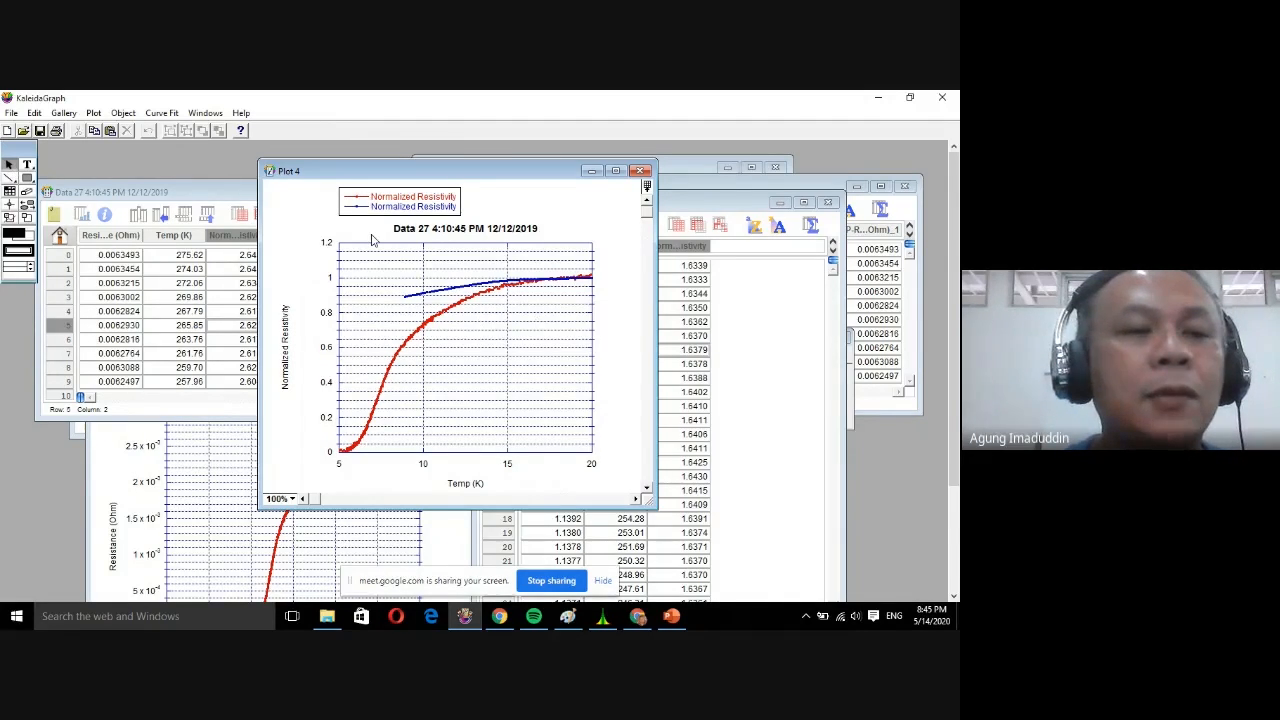
Rename the red legend entry to Sample 1 and the blue legend entry to Sample 2.
{"action": "left_click", "coordinate": [27, 166]}
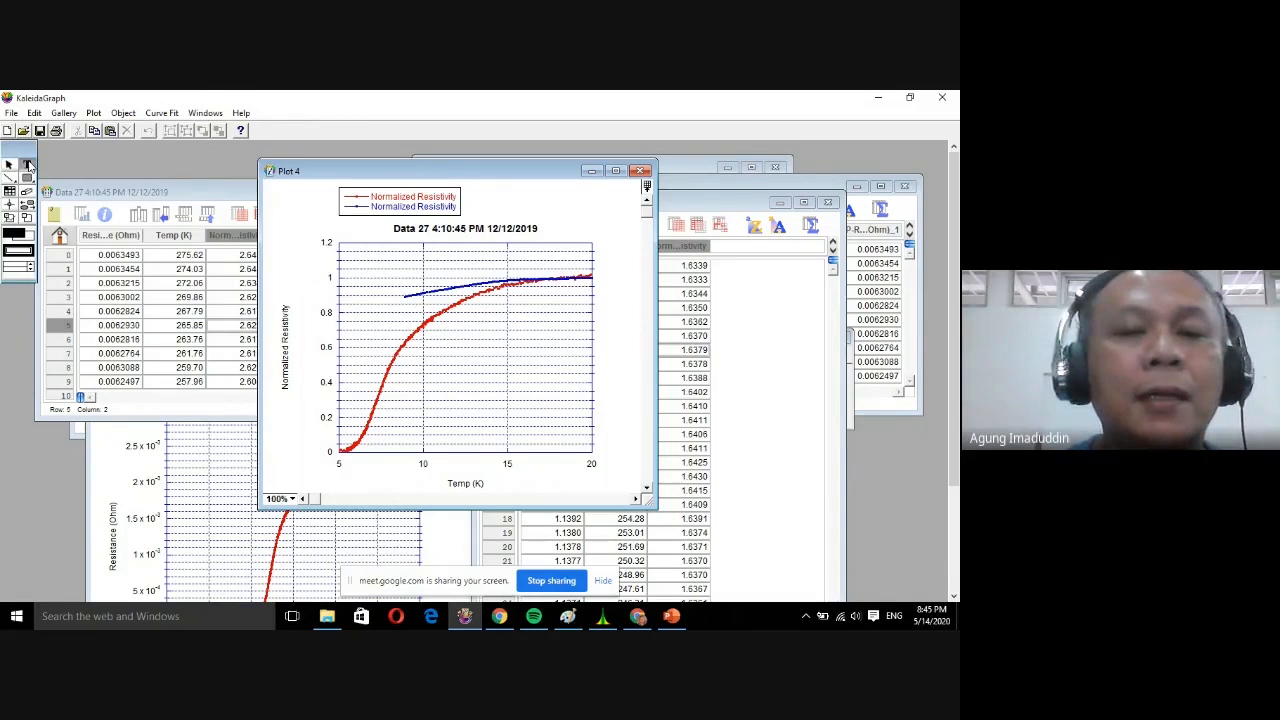
{"action": "left_click", "coordinate": [449, 197]}
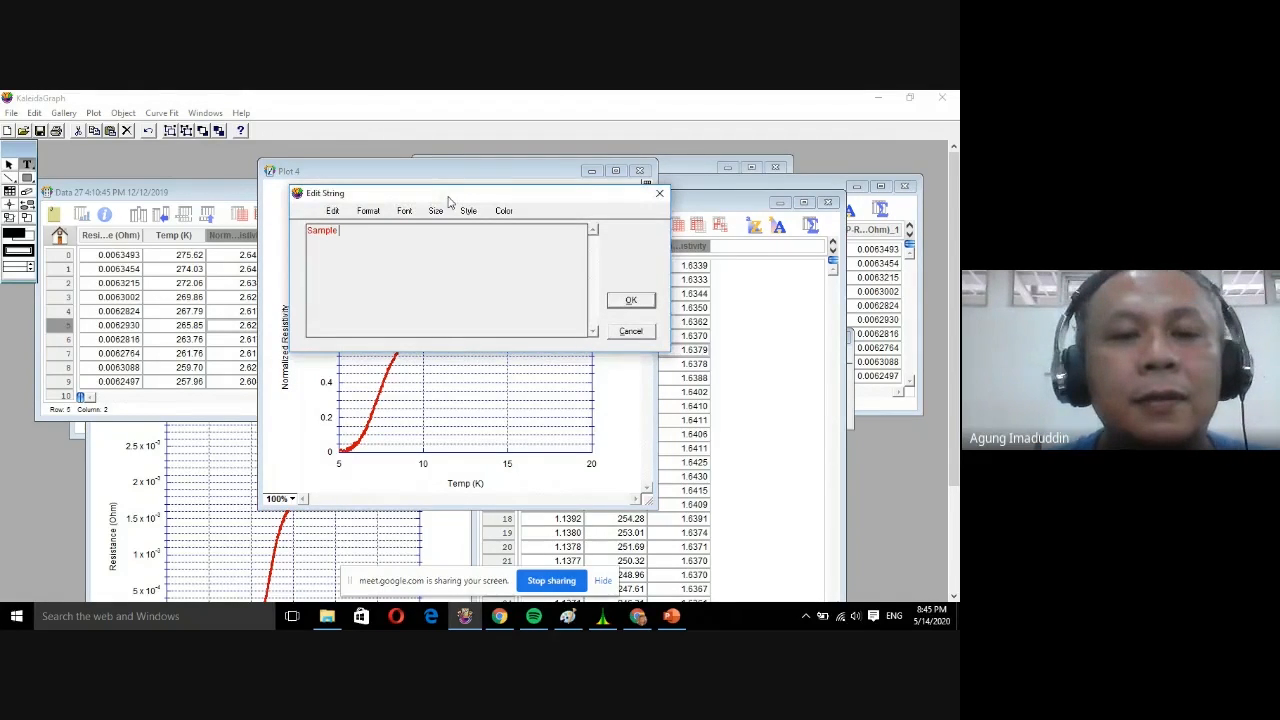
{"action": "type", "text": "1"}
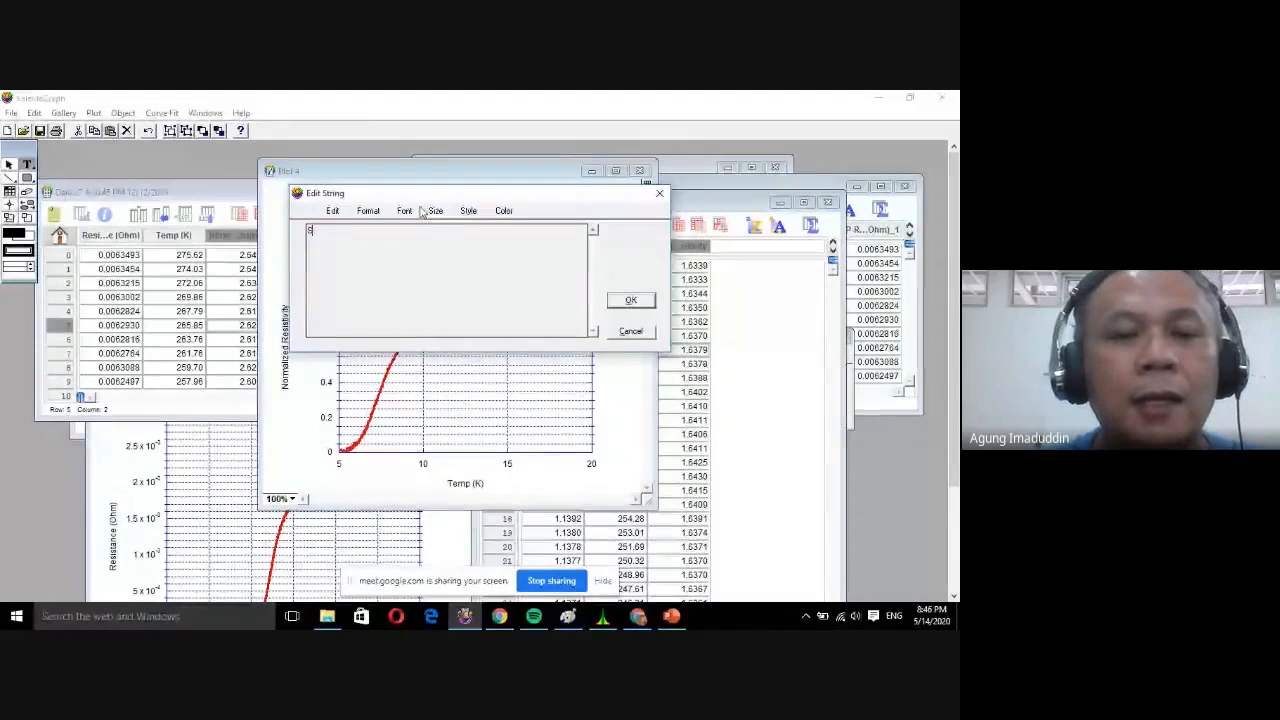
{"action": "type", "text": "Sample 2"}
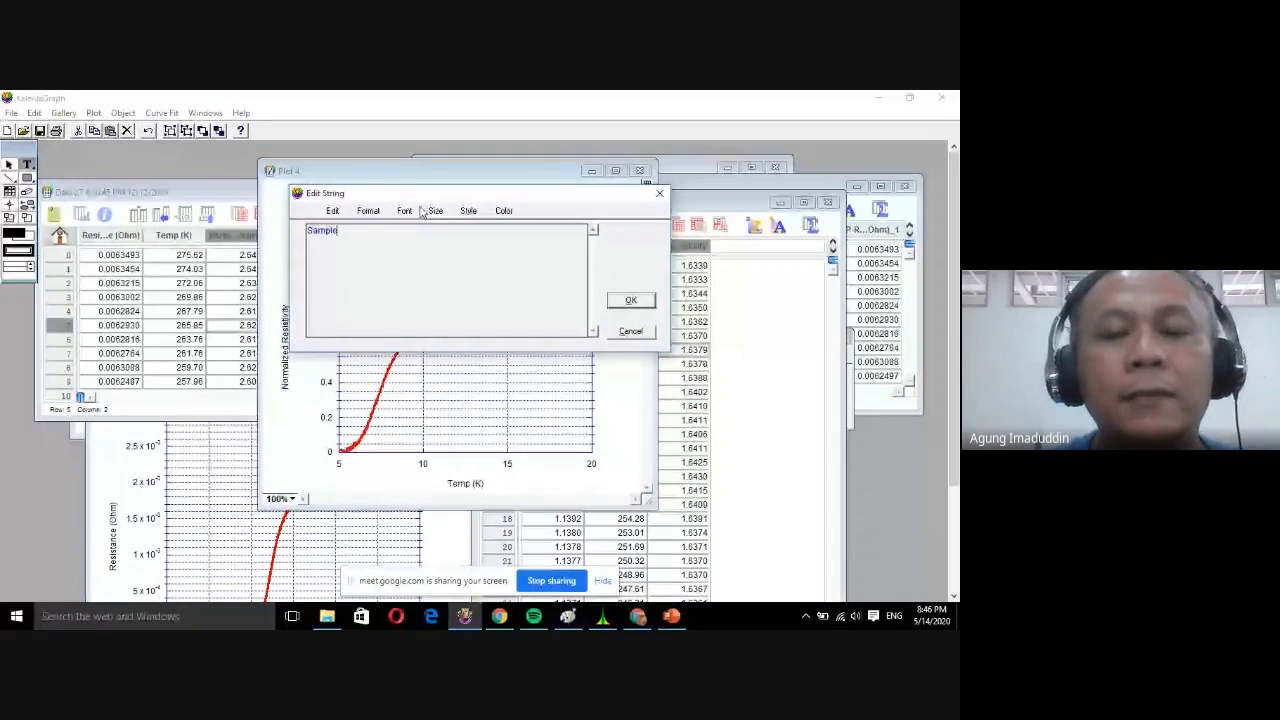
{"action": "left_click", "coordinate": [631, 303]}
Move the legend from above the plot into the empty area below the curves, near 15 K.
{"action": "left_click", "coordinate": [9, 166]}
{"action": "left_click", "coordinate": [357, 197]}
{"action": "left_click_drag", "start_coordinate": [384, 246], "coordinate": [521, 387]}
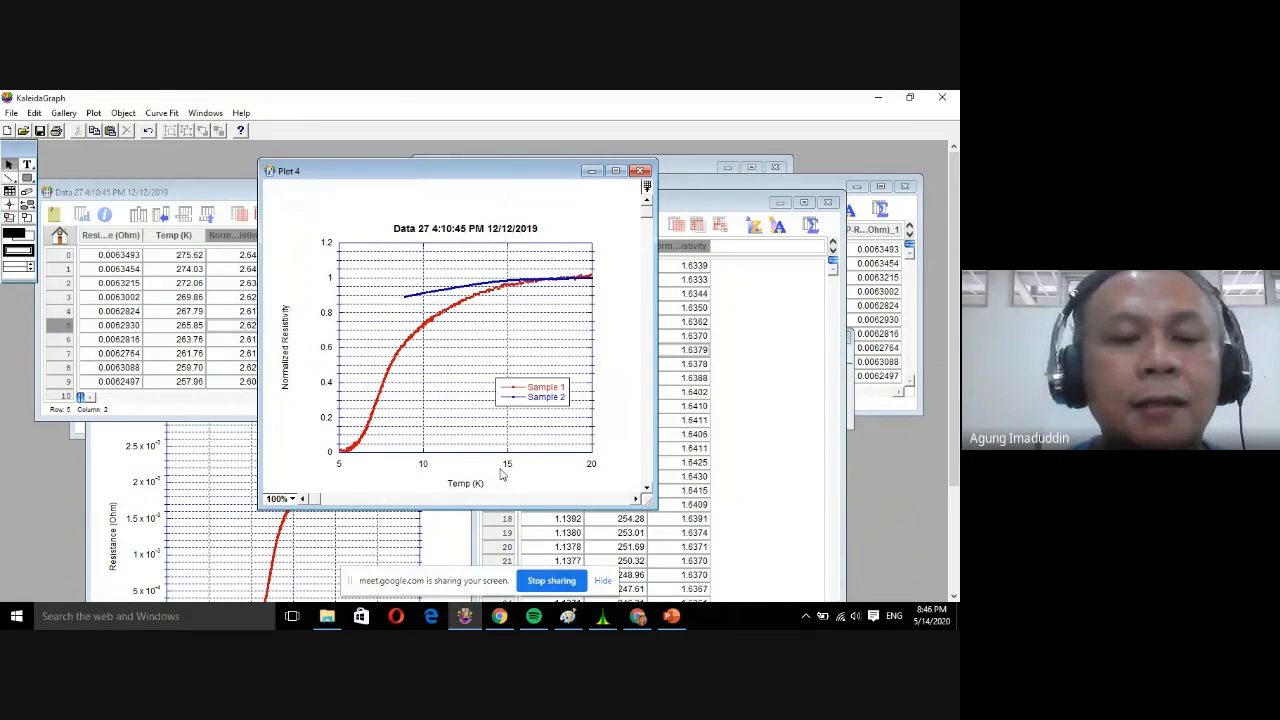
Move the Normalized Resistivity and Temp (K) axis titles slightly closer to their axes.
{"action": "left_click", "coordinate": [286, 328]}
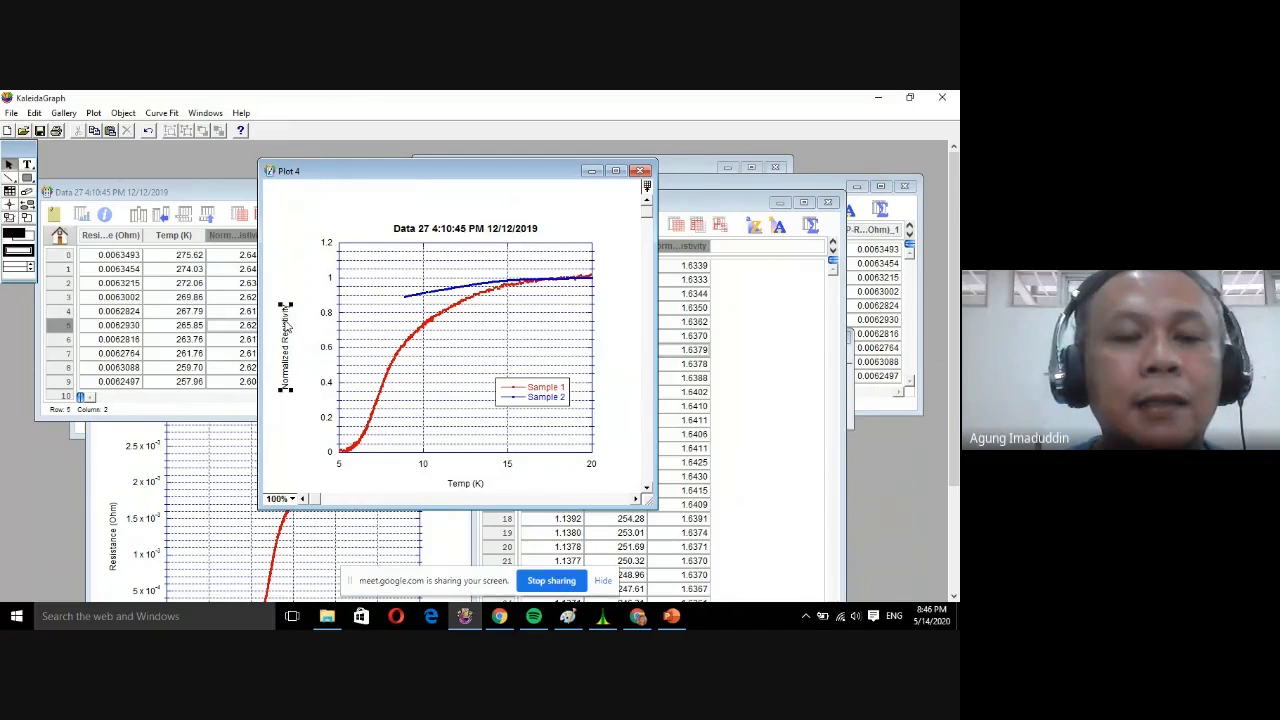
{"action": "left_click_drag", "start_coordinate": [304, 325], "coordinate": [305, 324]}
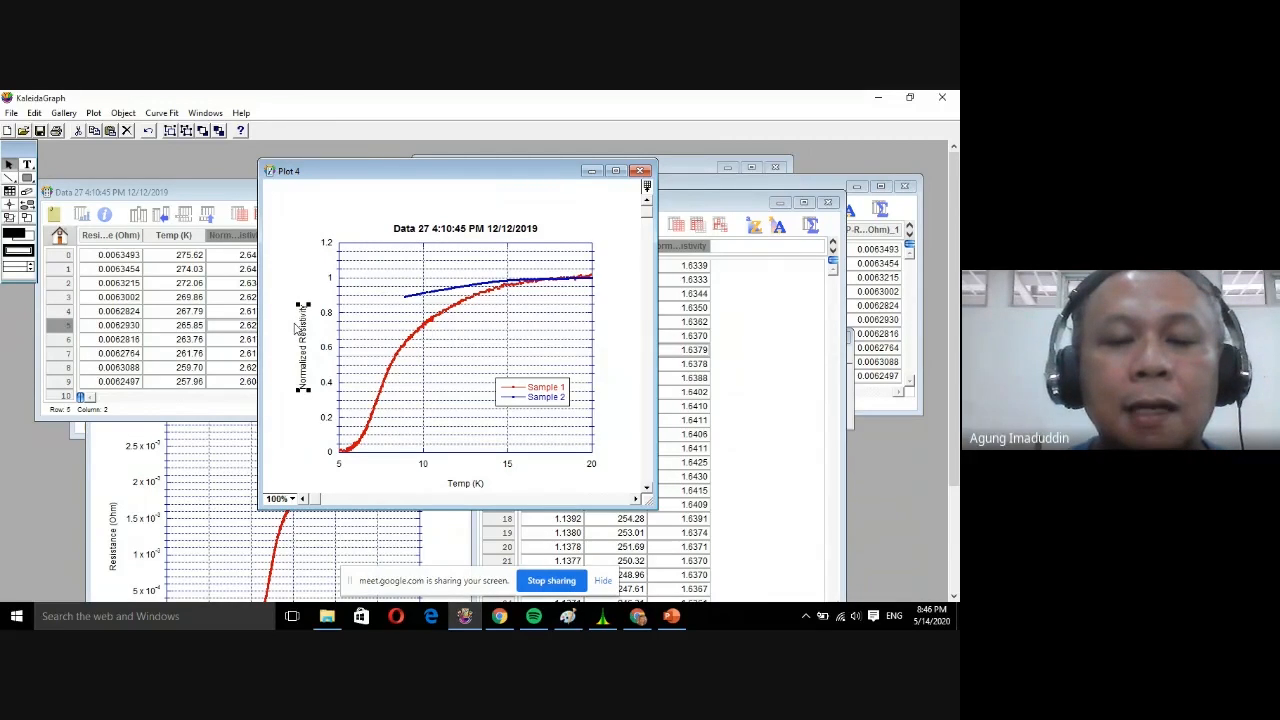
{"action": "left_click_drag", "start_coordinate": [481, 487], "coordinate": [480, 484]}
{"action": "left_click", "coordinate": [508, 483]}
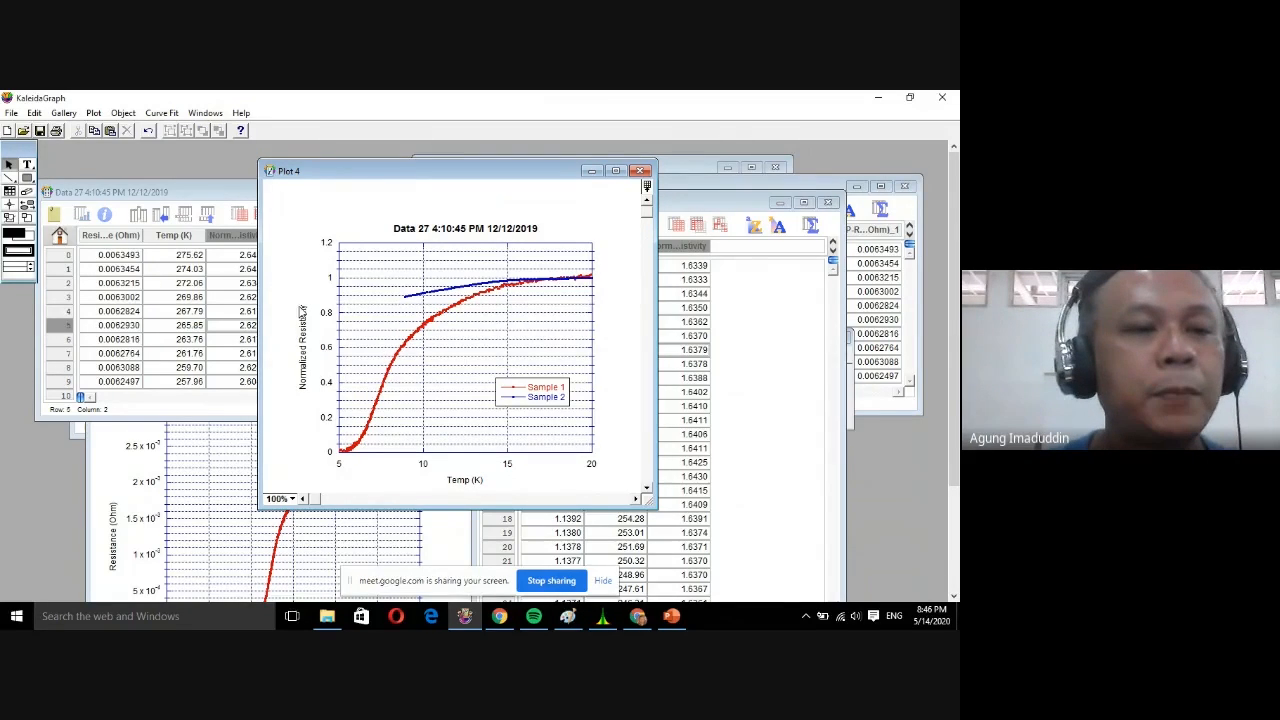
Set the marker size of both Normalized Resistivity curves to 12.
{"action": "left_click", "coordinate": [512, 393]}
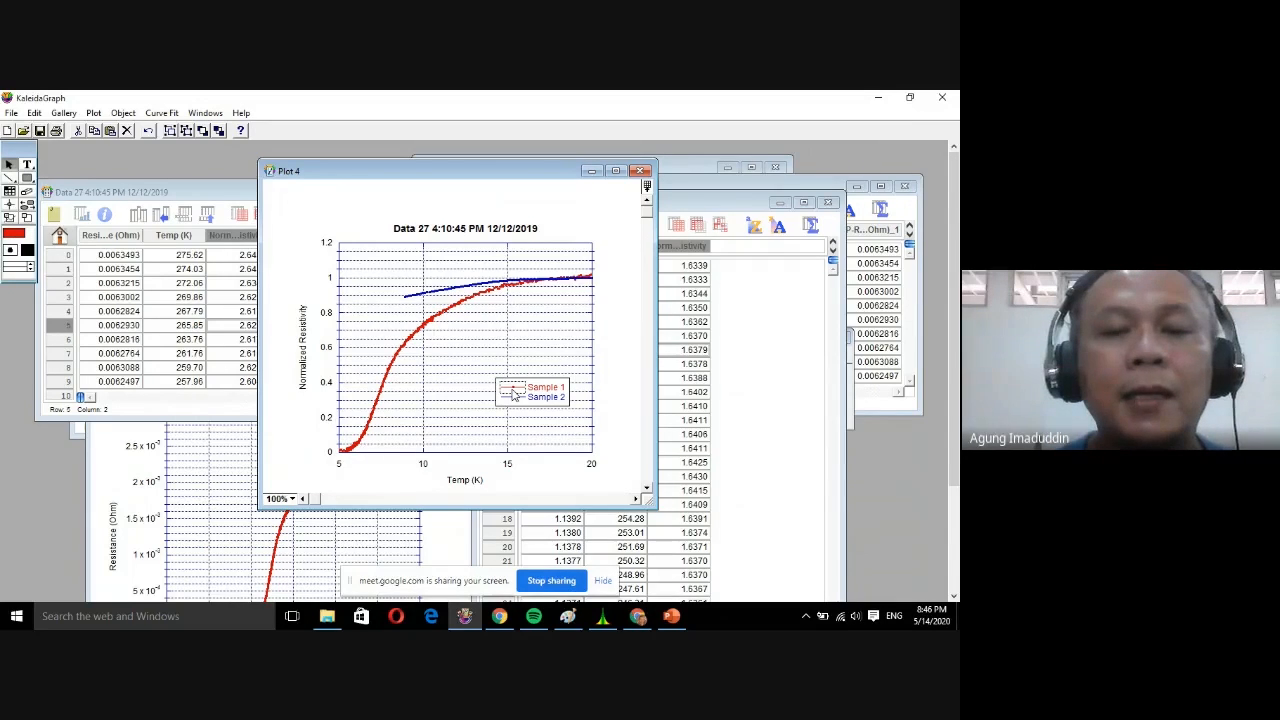
{"action": "double_click", "coordinate": [512, 393]}
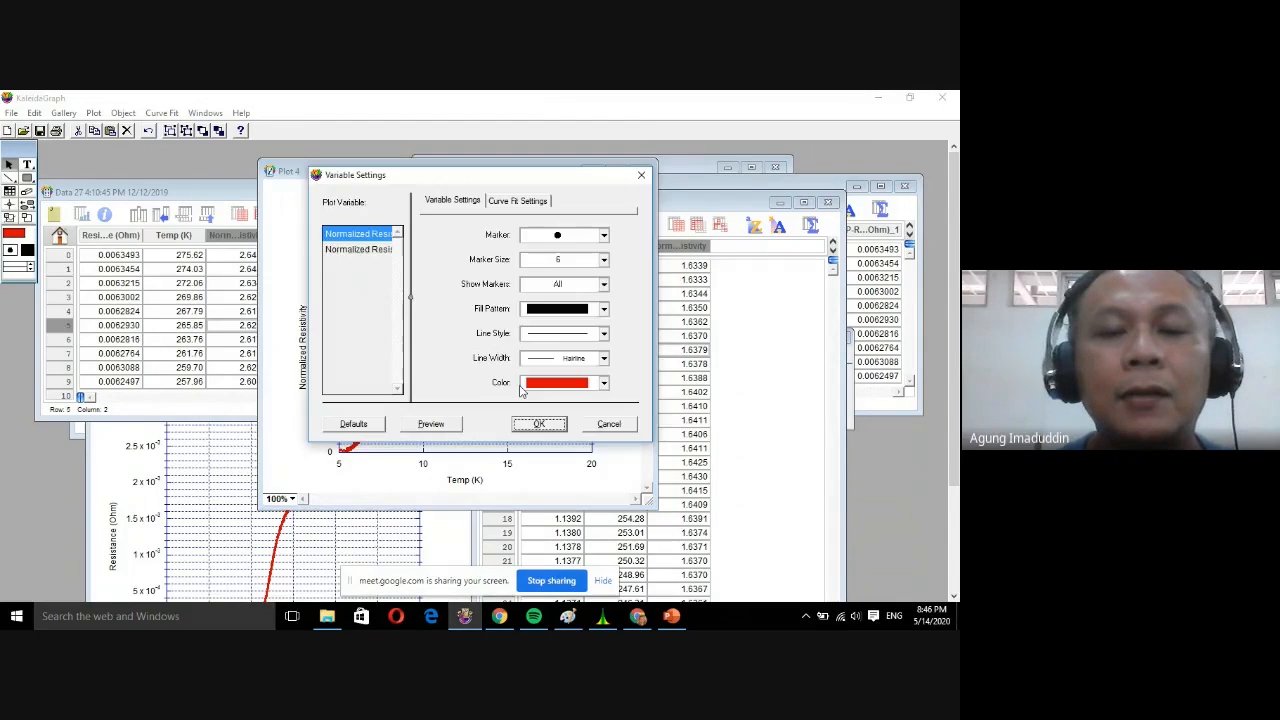
{"action": "left_click", "coordinate": [548, 285]}
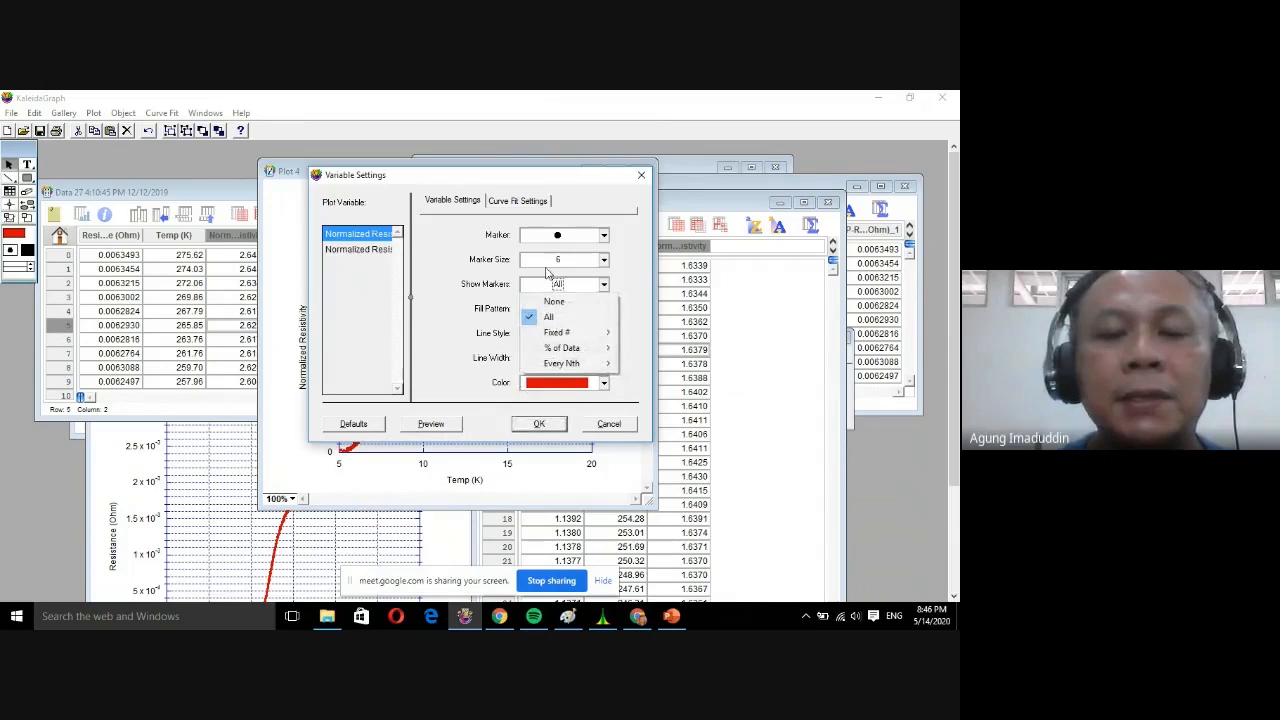
{"action": "left_click", "coordinate": [548, 260]}
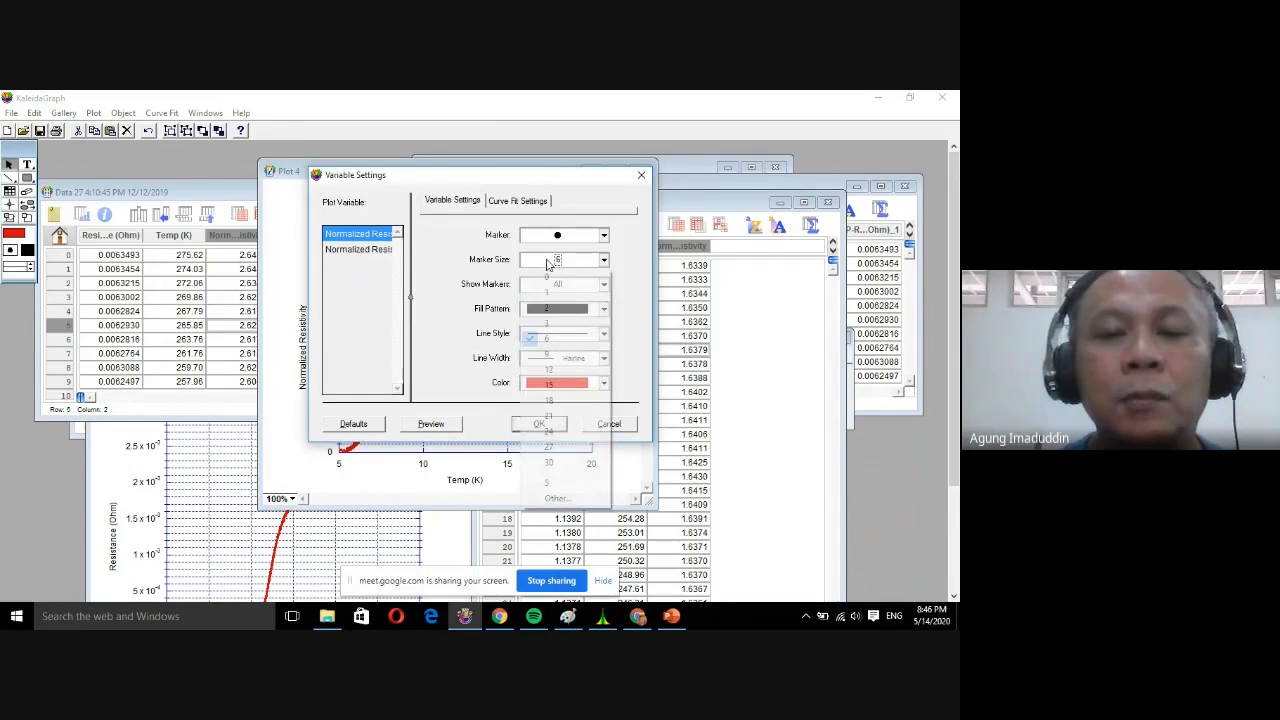
{"action": "left_click", "coordinate": [550, 369]}
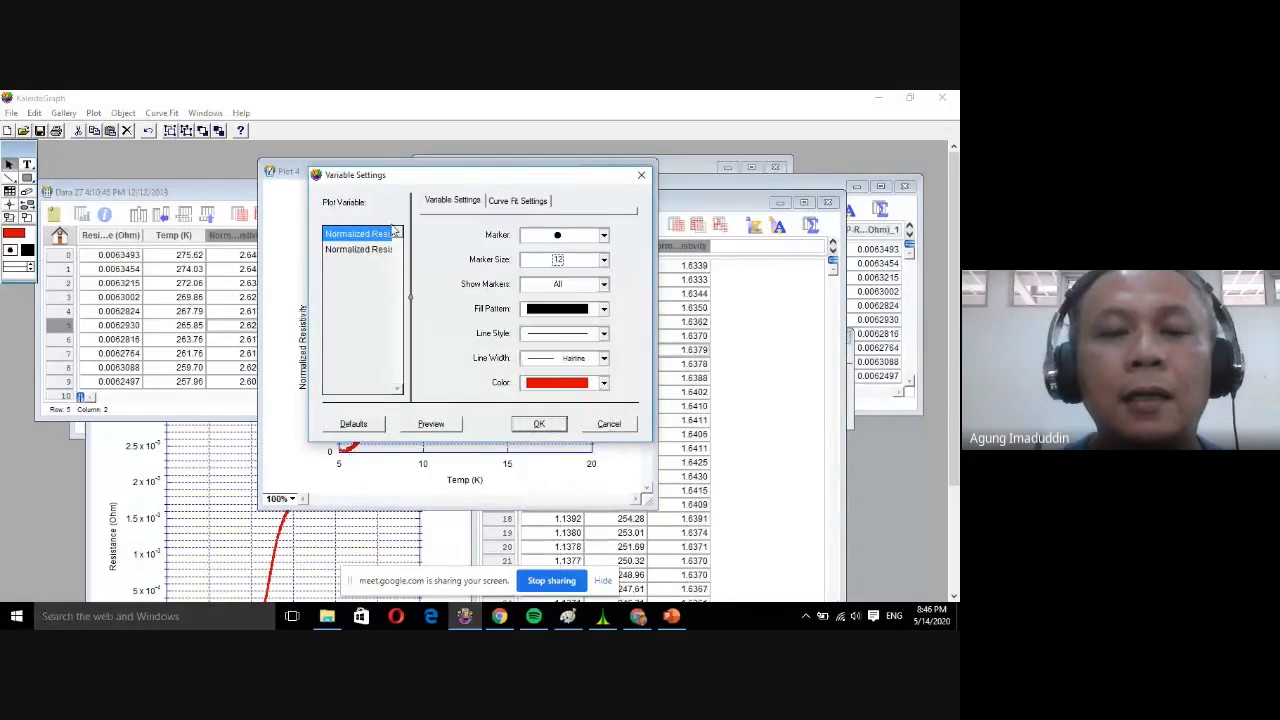
{"action": "left_click", "coordinate": [382, 250]}
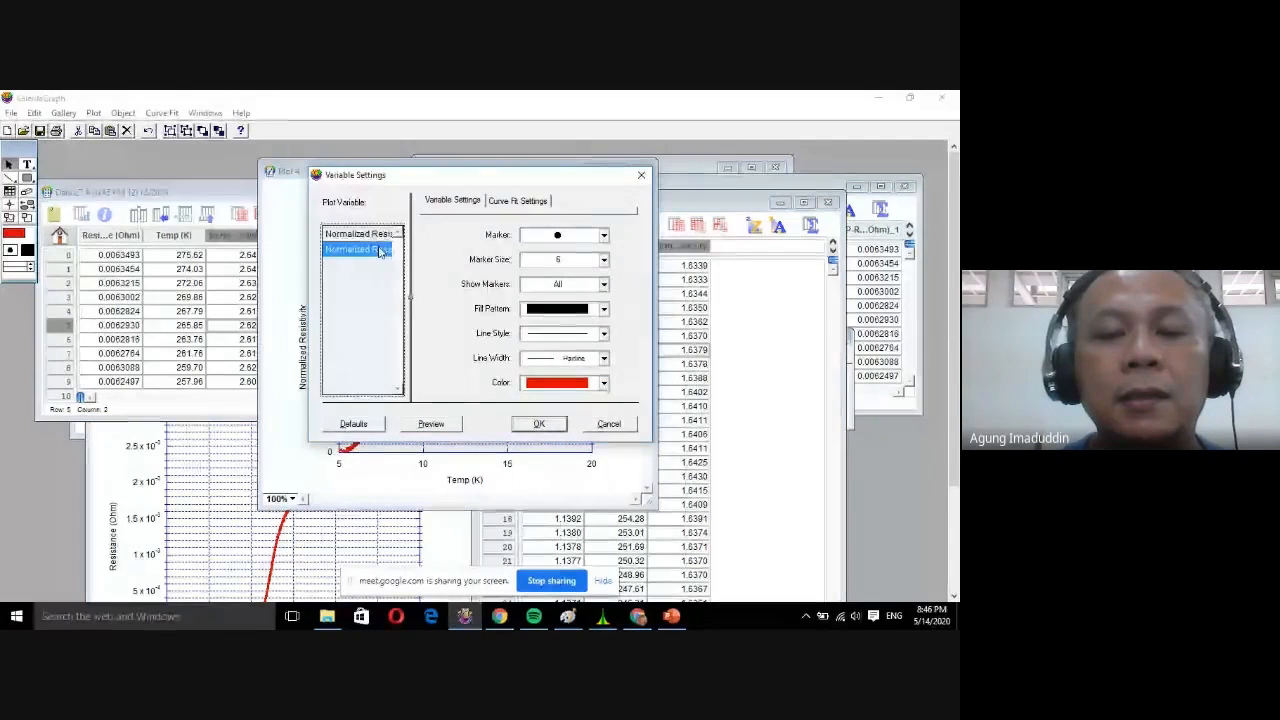
{"action": "left_click", "coordinate": [543, 259]}
{"action": "left_click", "coordinate": [545, 369]}
{"action": "left_click", "coordinate": [540, 424]}
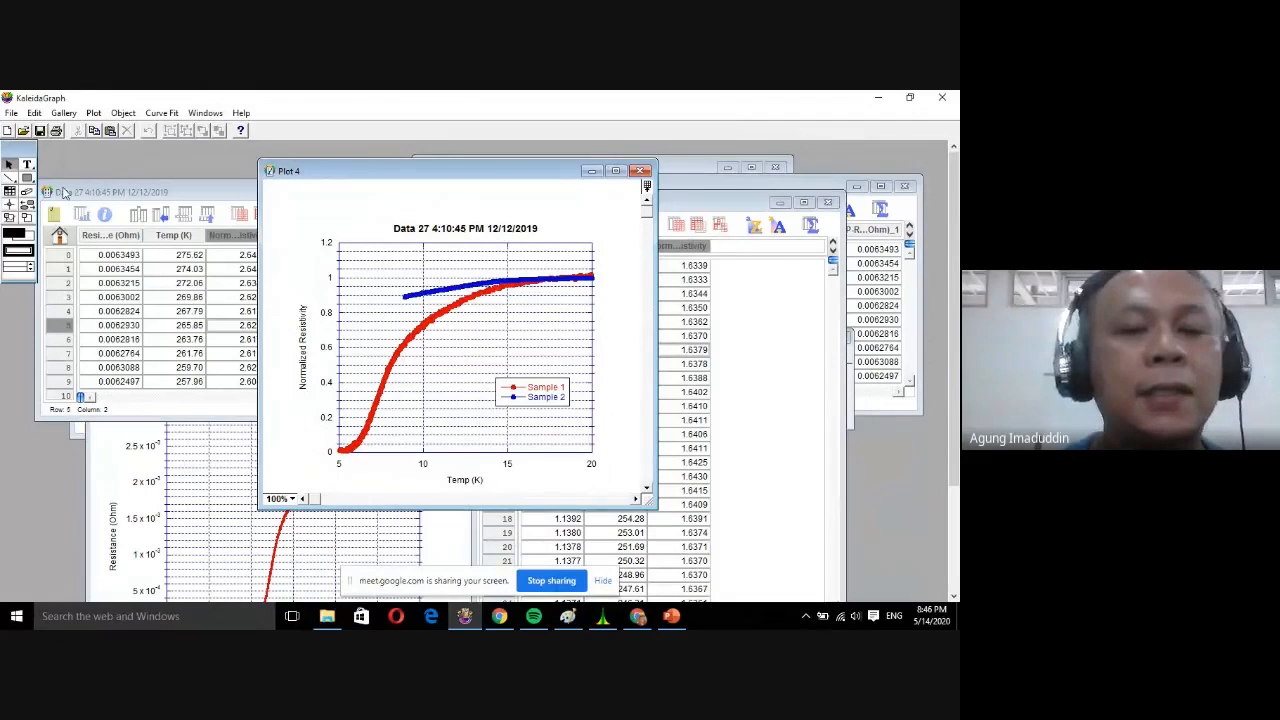
Reposition and enlarge the Plot 4 window, and place a new empty layout window beside it.
{"action": "left_click_drag", "start_coordinate": [307, 178], "coordinate": [245, 170]}
{"action": "left_click_drag", "start_coordinate": [593, 496], "coordinate": [632, 549]}
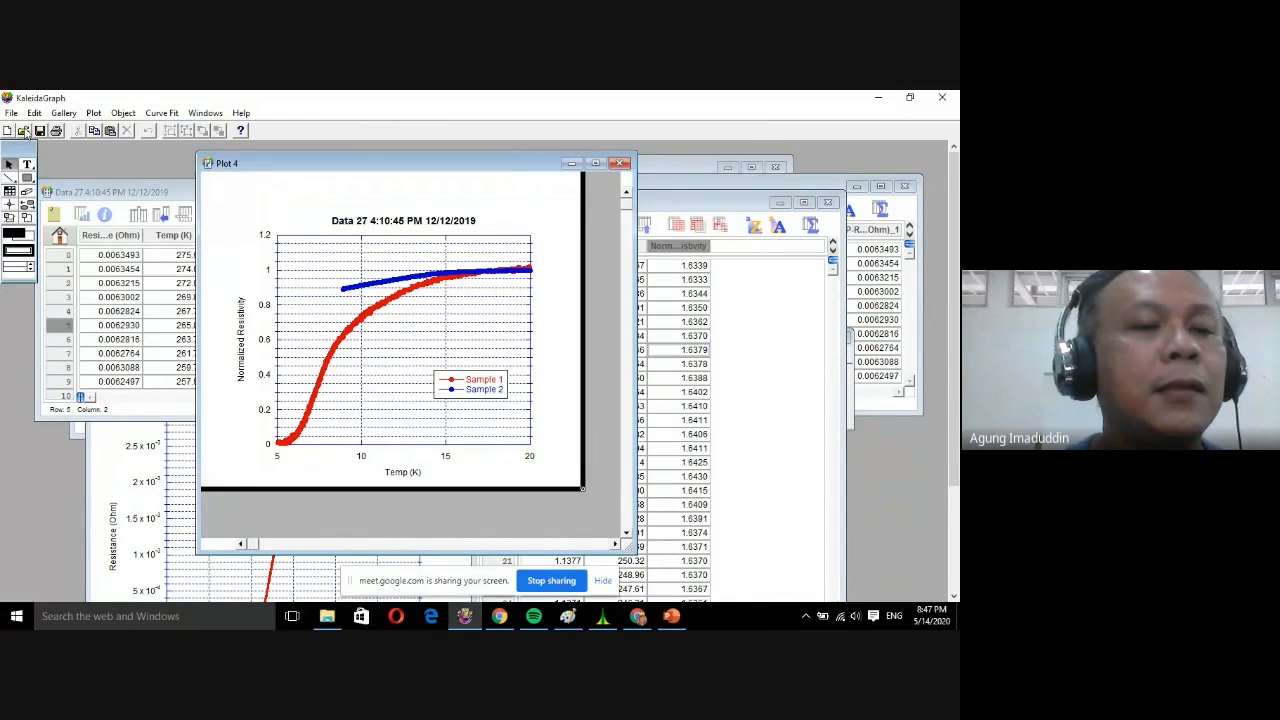
{"action": "left_click", "coordinate": [11, 113]}
{"action": "left_click", "coordinate": [60, 296]}
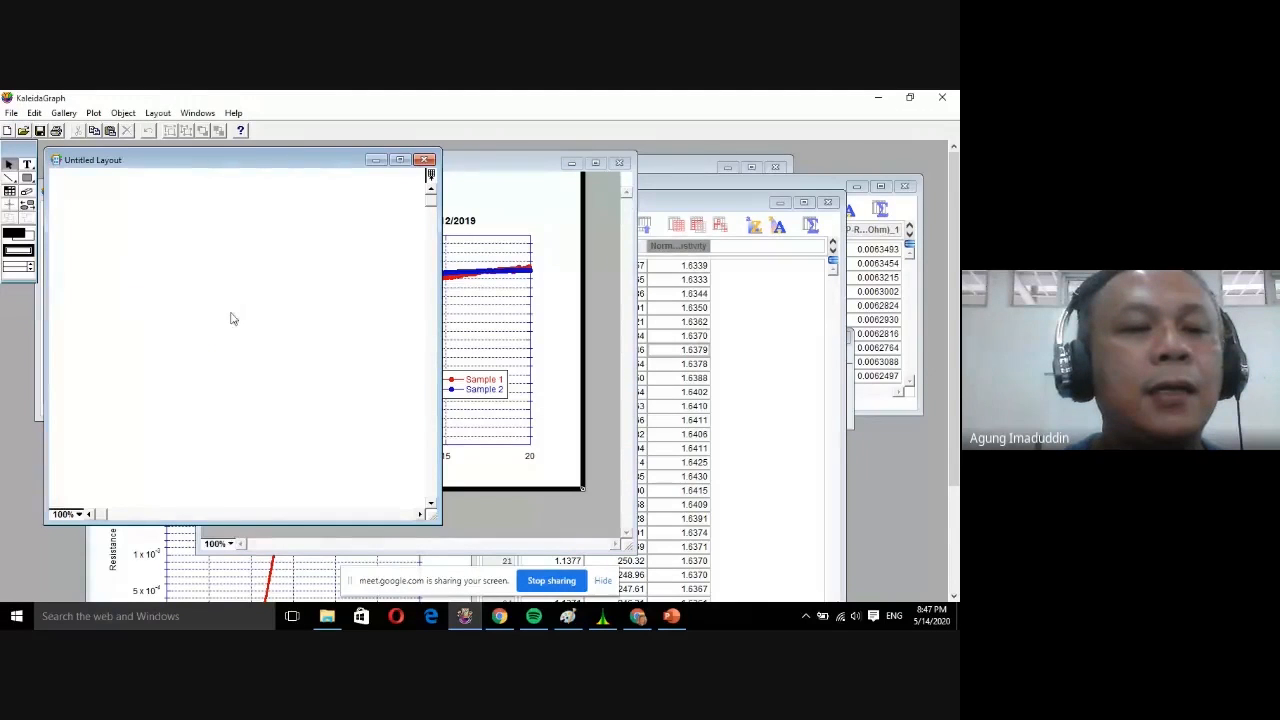
{"action": "left_click_drag", "start_coordinate": [133, 164], "coordinate": [220, 176]}
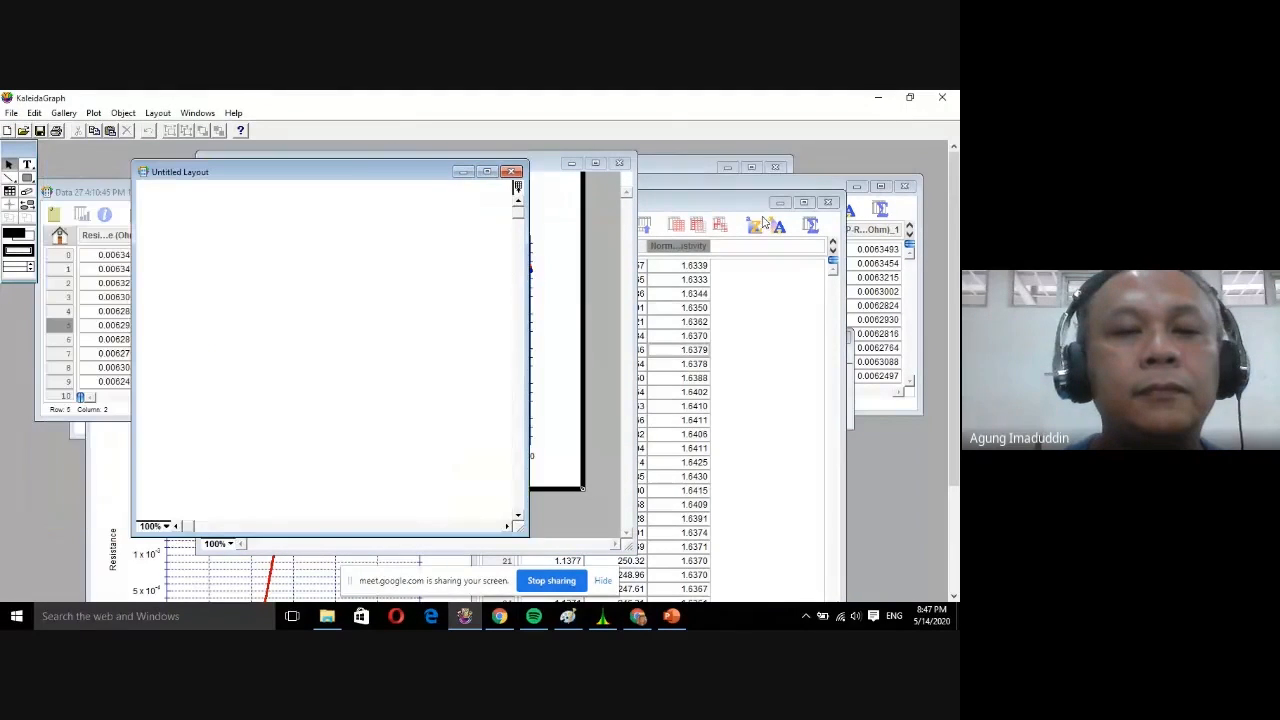
{"action": "left_click_drag", "start_coordinate": [762, 217], "coordinate": [823, 216]}
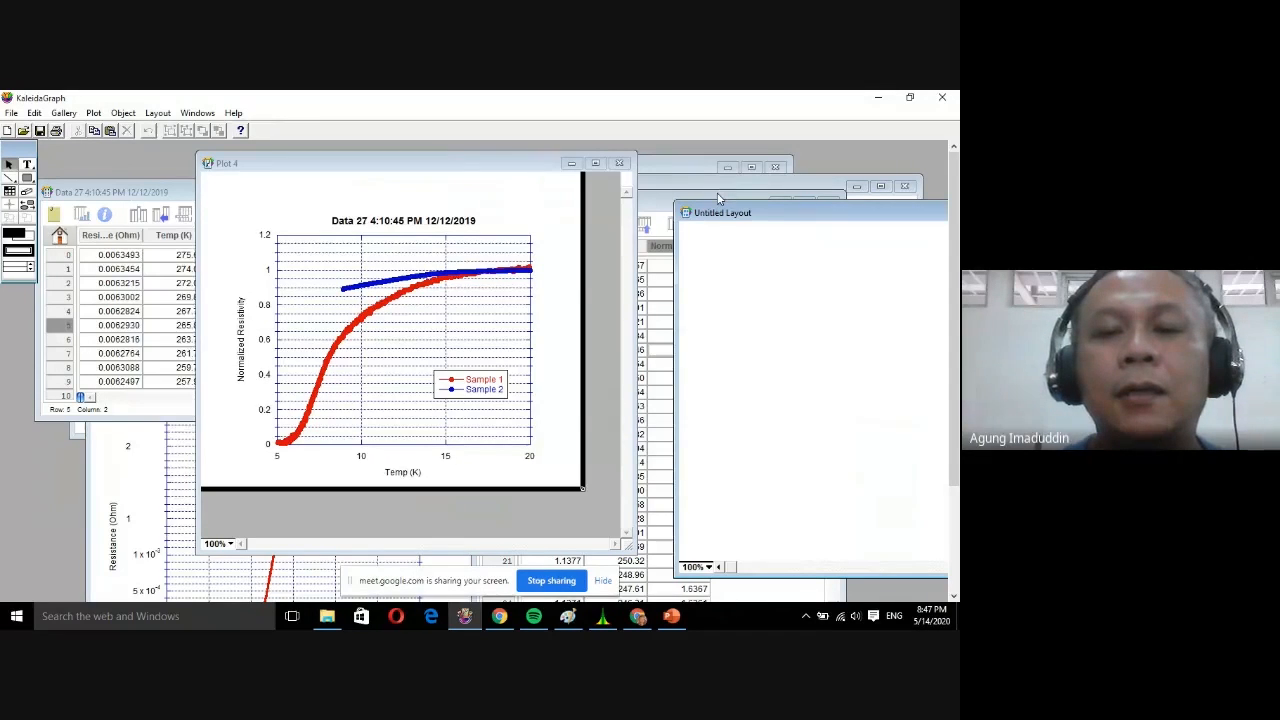
Insert Plot 4 into the untitled layout and shift it up so that its axes fit in view.
{"action": "right_click", "coordinate": [715, 274]}
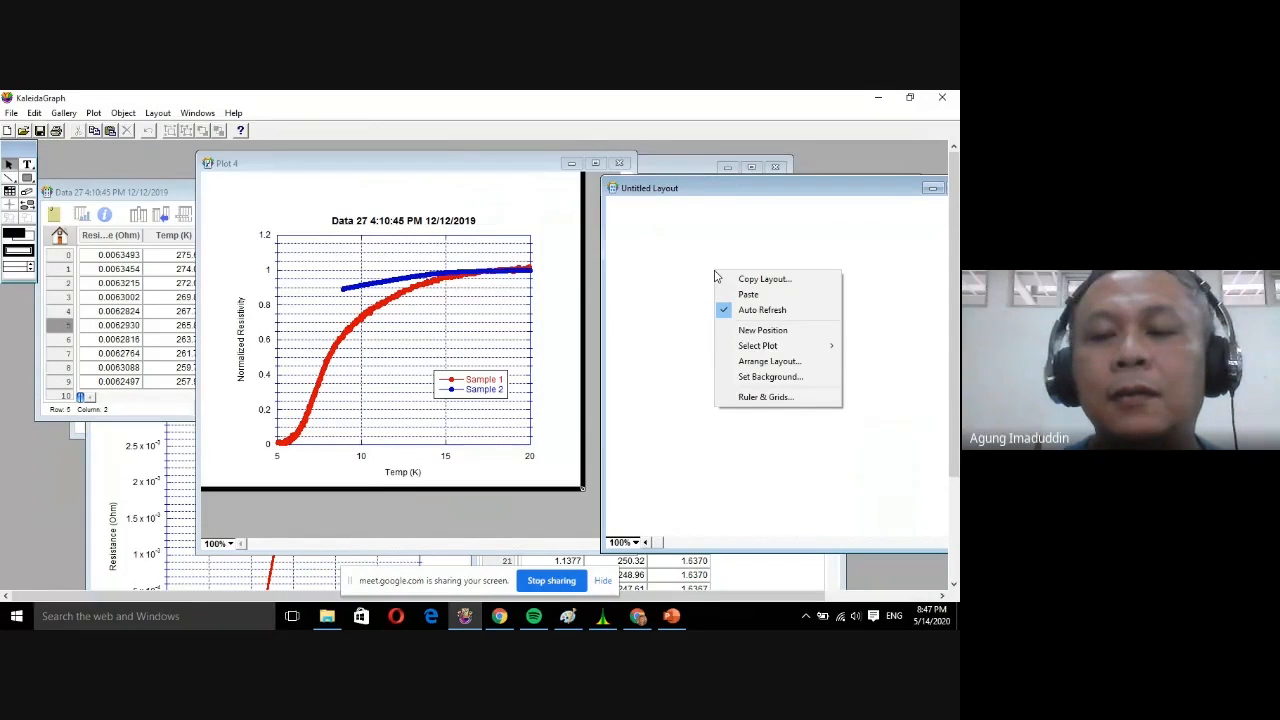
{"action": "mouse_move", "coordinate": [780, 348]}
{"action": "left_click", "coordinate": [868, 346]}
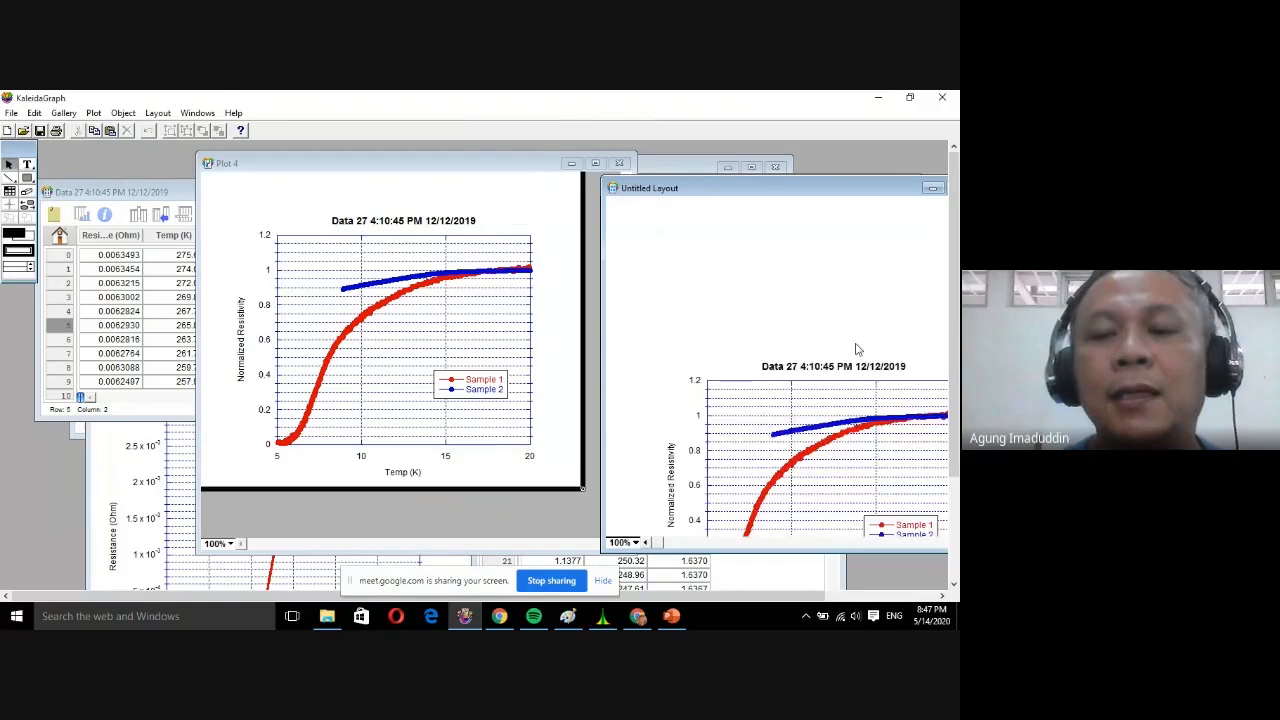
{"action": "left_click", "coordinate": [760, 338]}
{"action": "left_click_drag", "start_coordinate": [760, 338], "coordinate": [757, 281]}
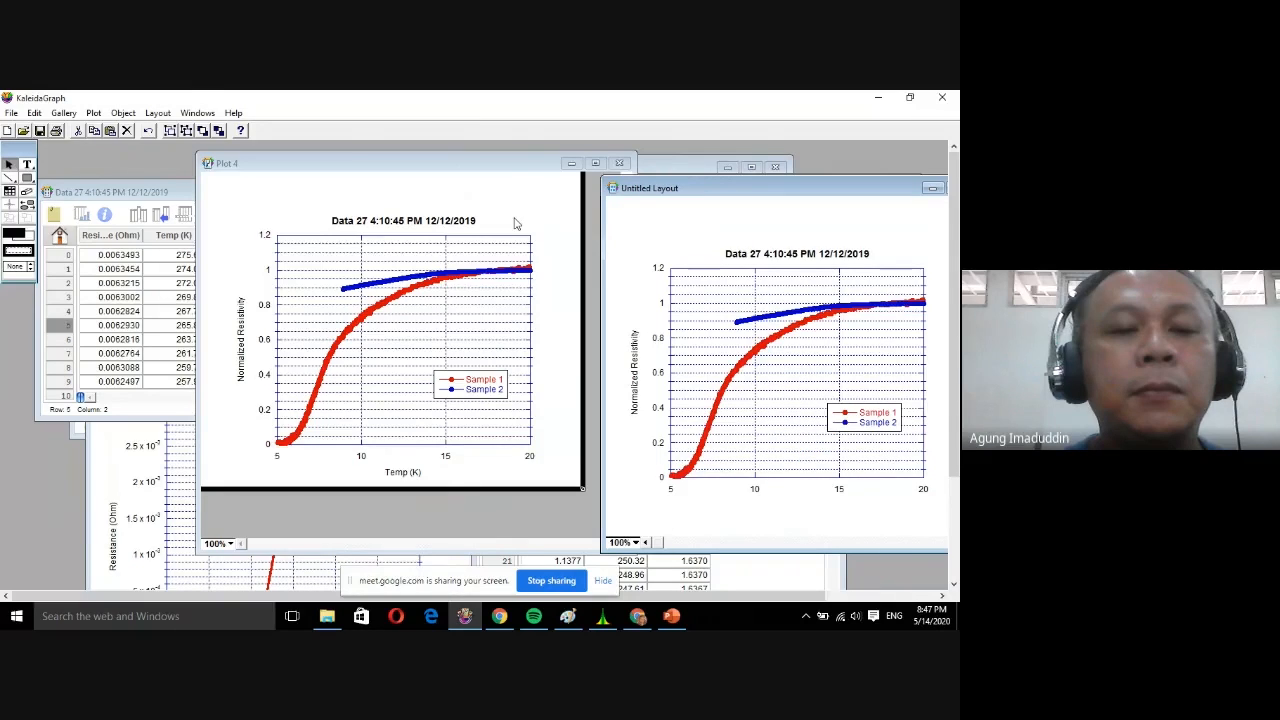